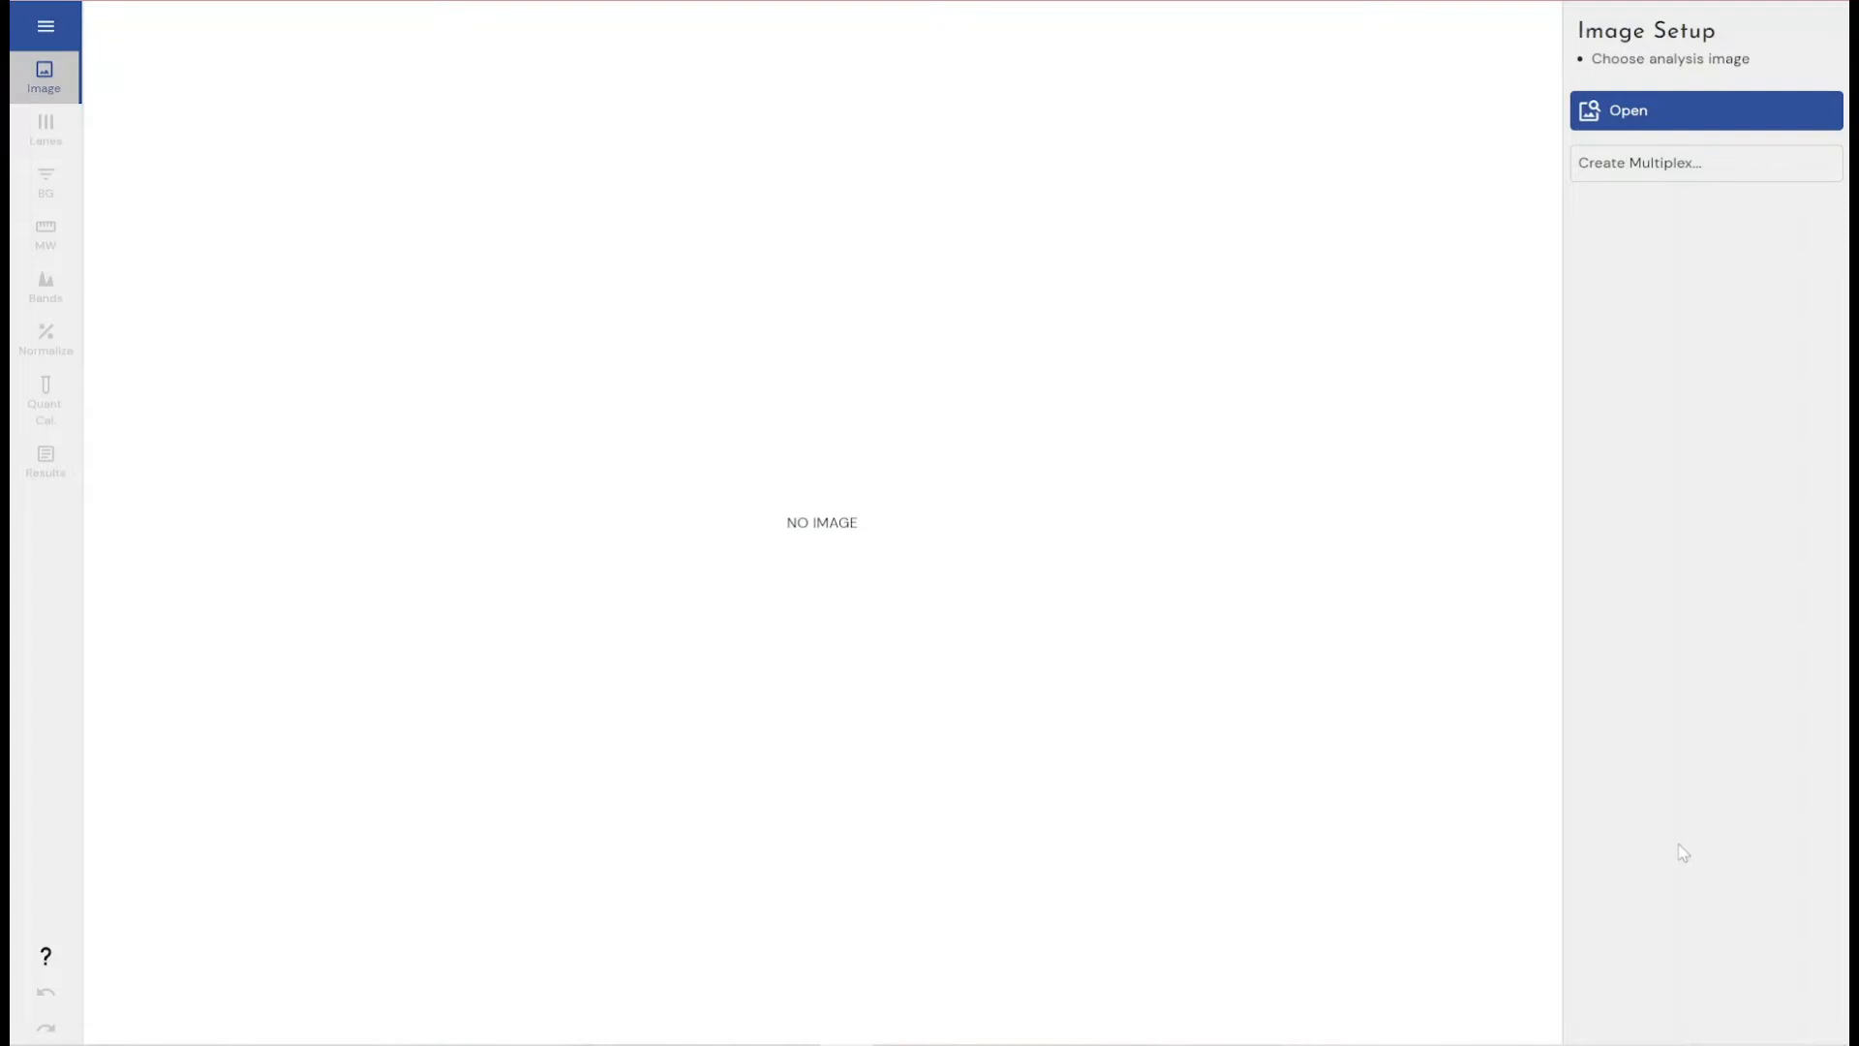
- Open the scanned gel image from the Demo folder for analysis
click(1617, 119)
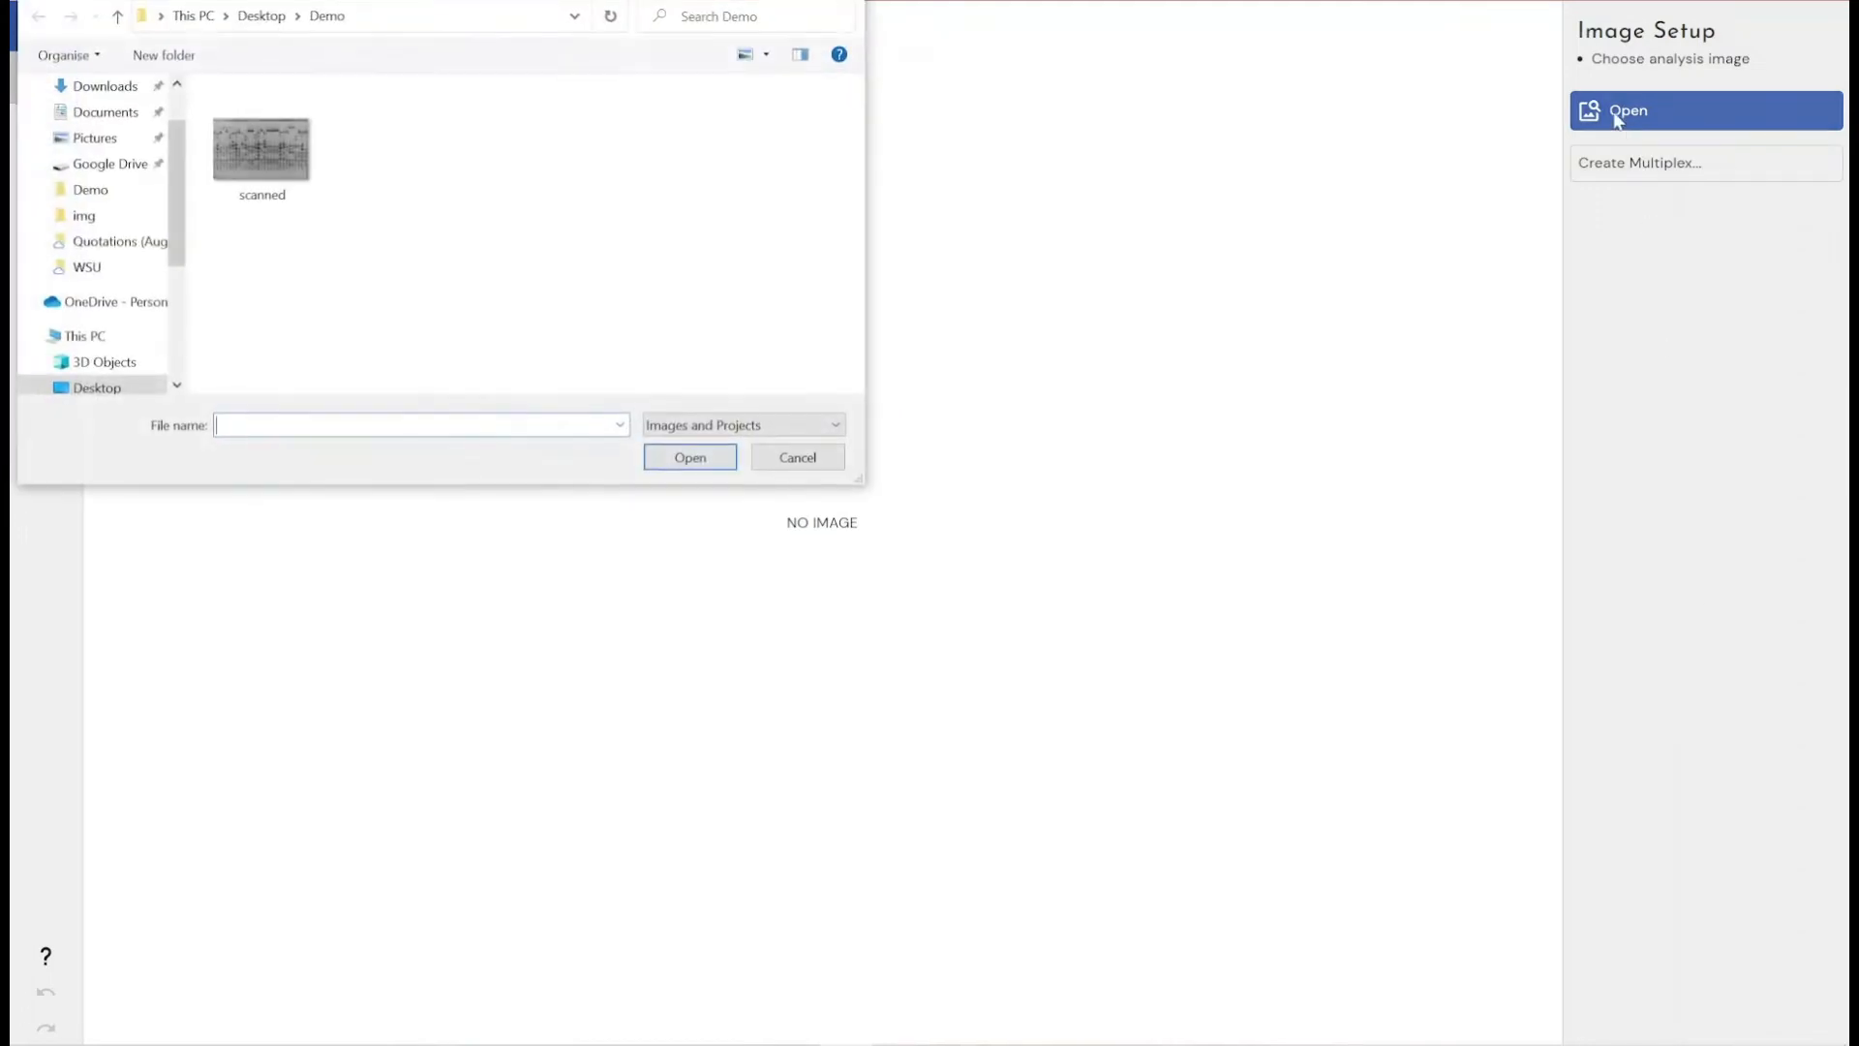
click(299, 124)
click(693, 461)
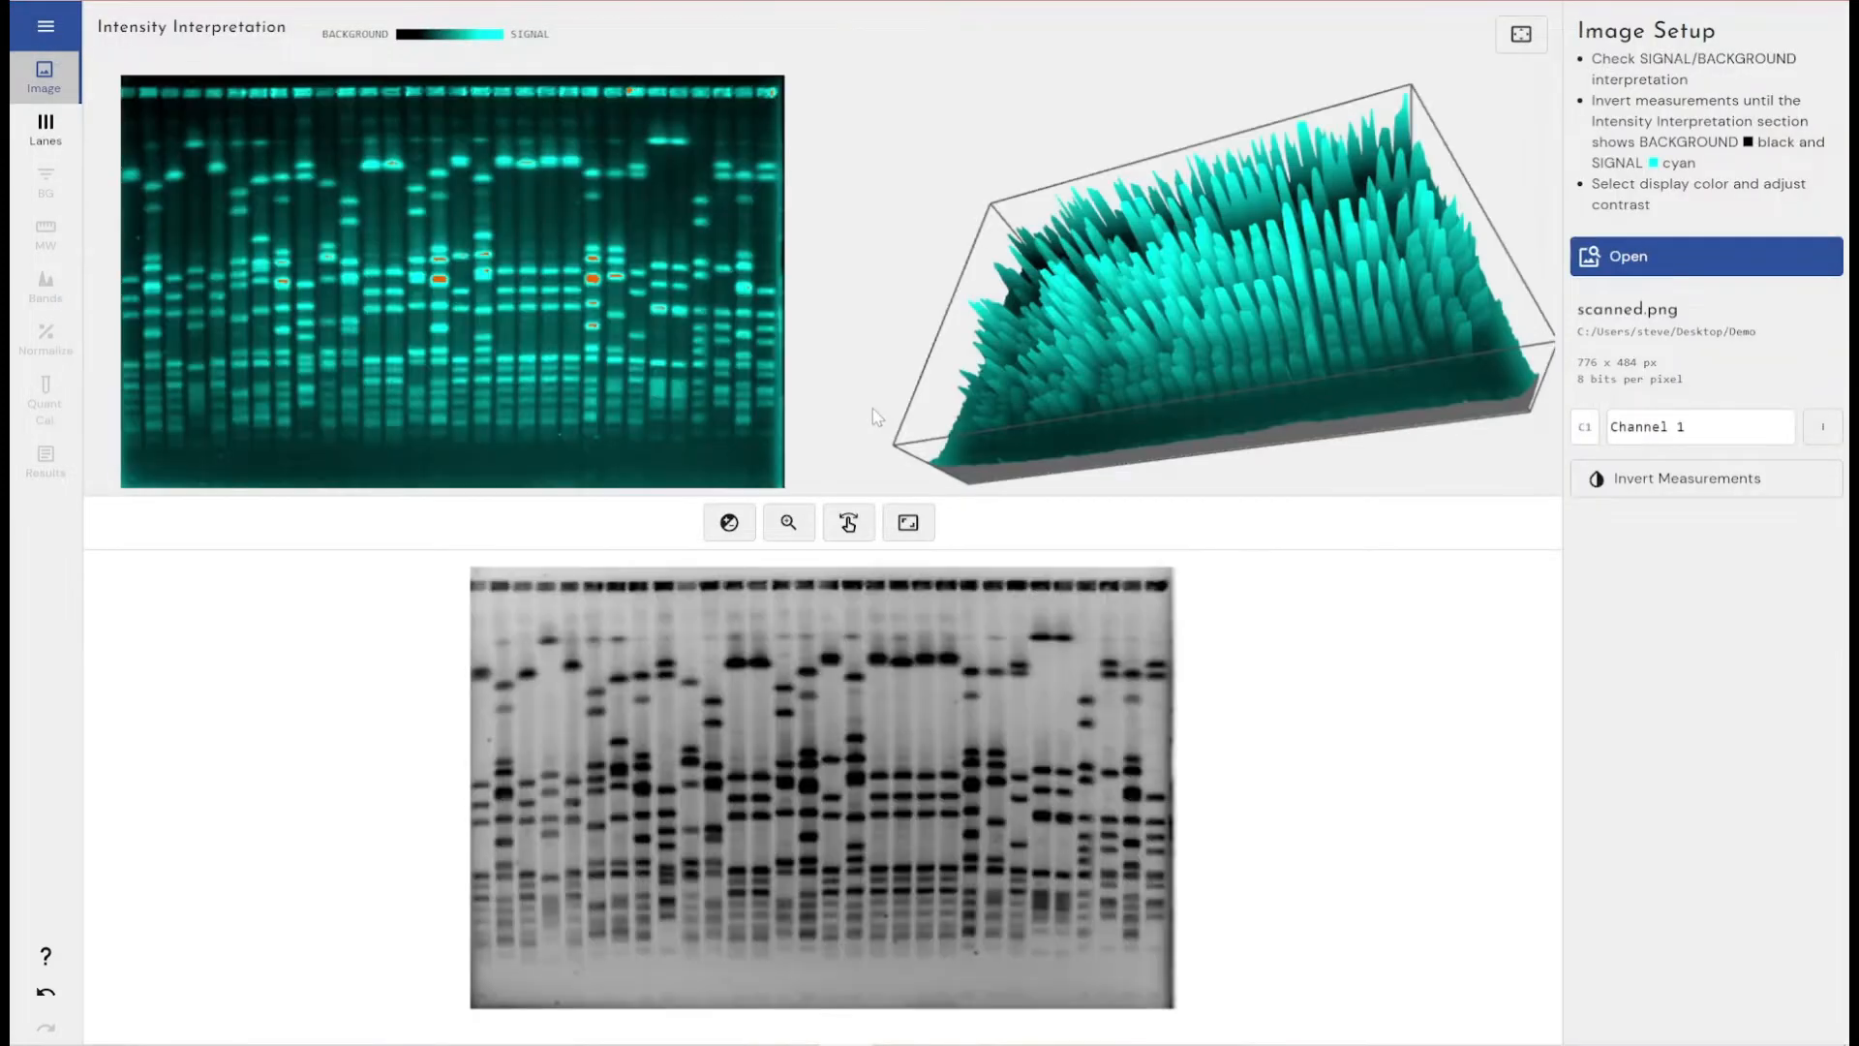
- Examine the 3D intensity plot of the gel from several angles, including in its enlarged view
drag(1075, 398, 1127, 423)
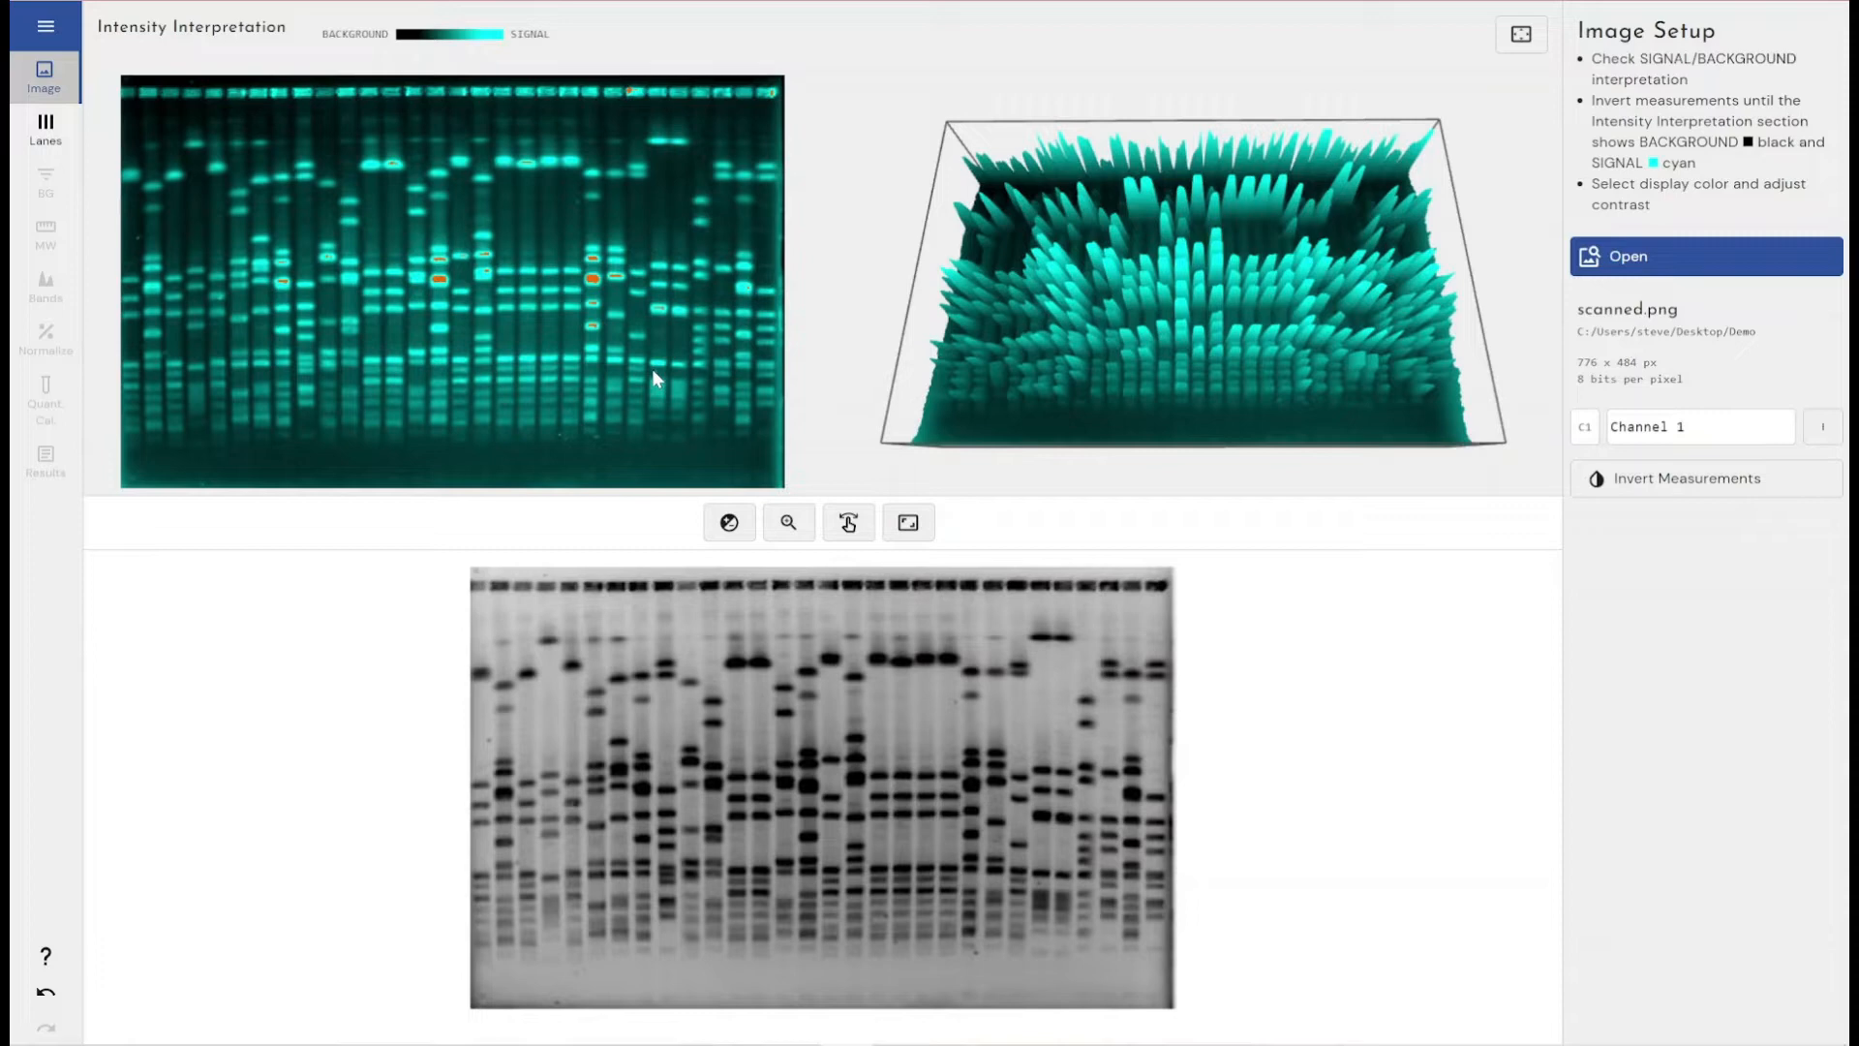
drag(850, 365, 966, 320)
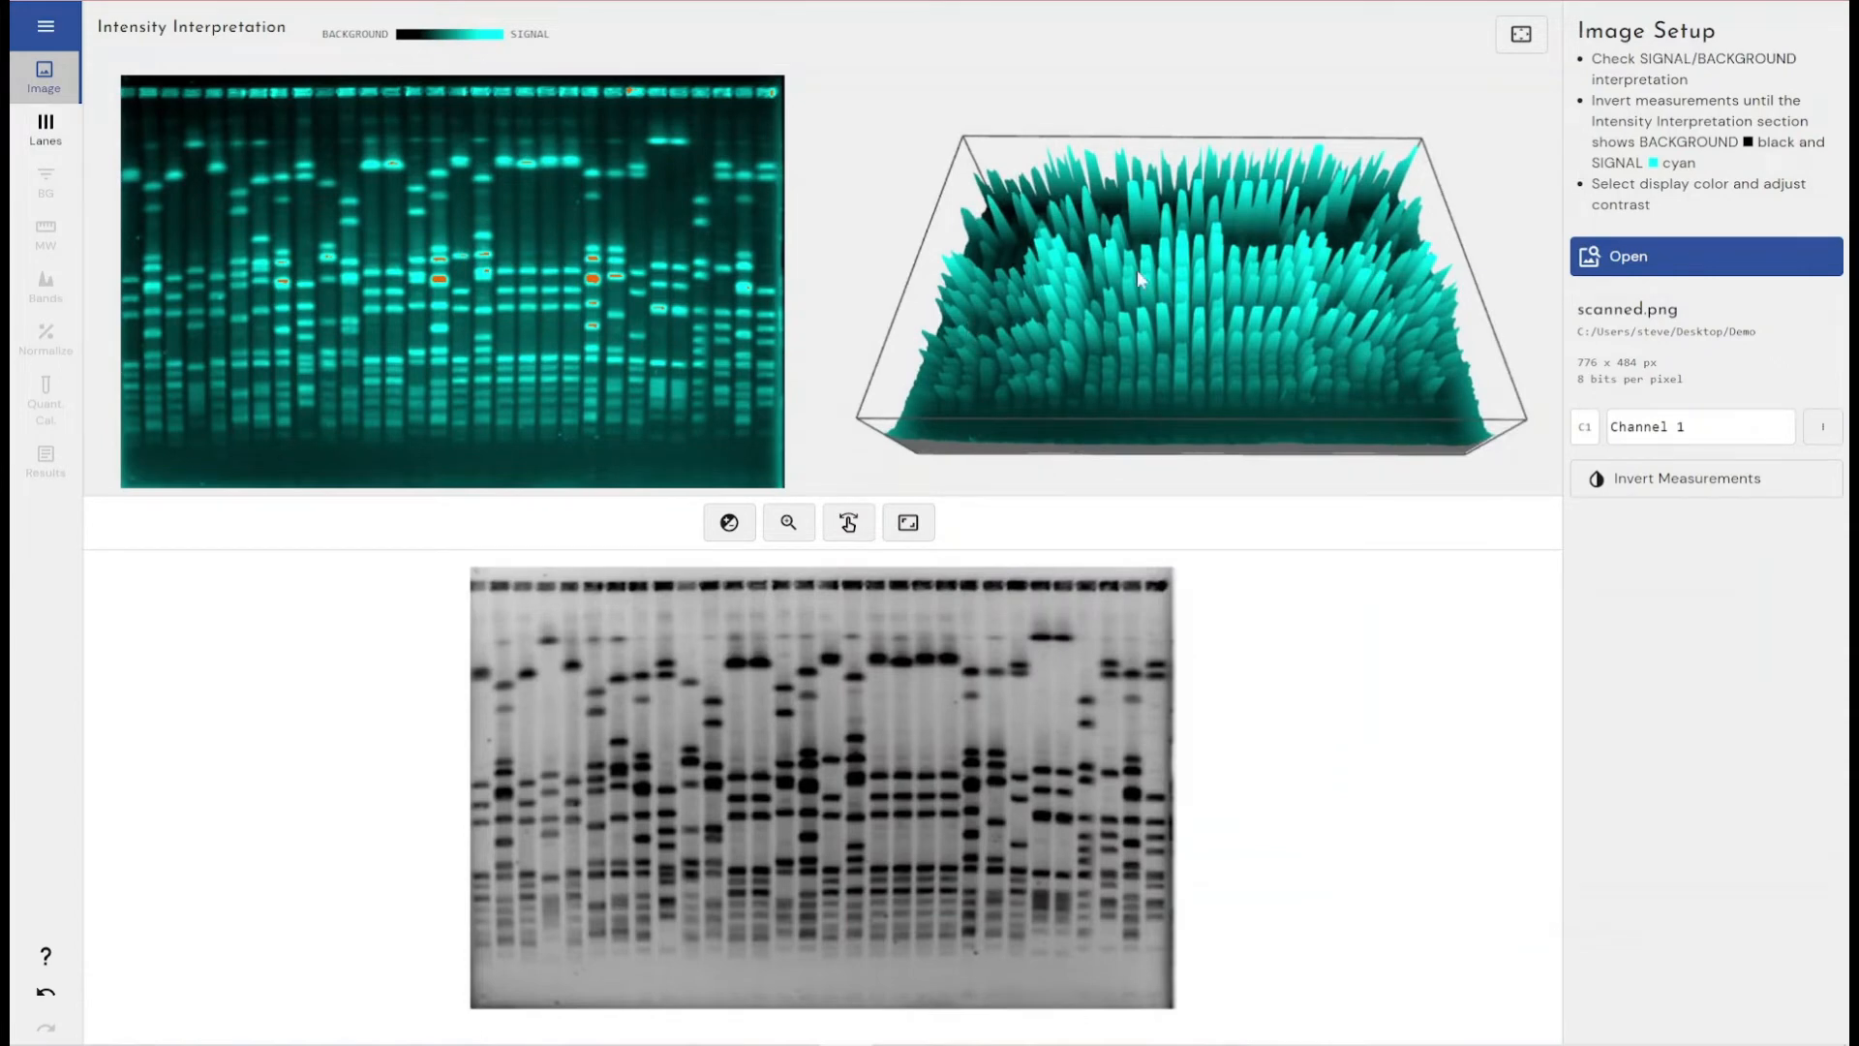
drag(1143, 280, 984, 276)
click(1521, 33)
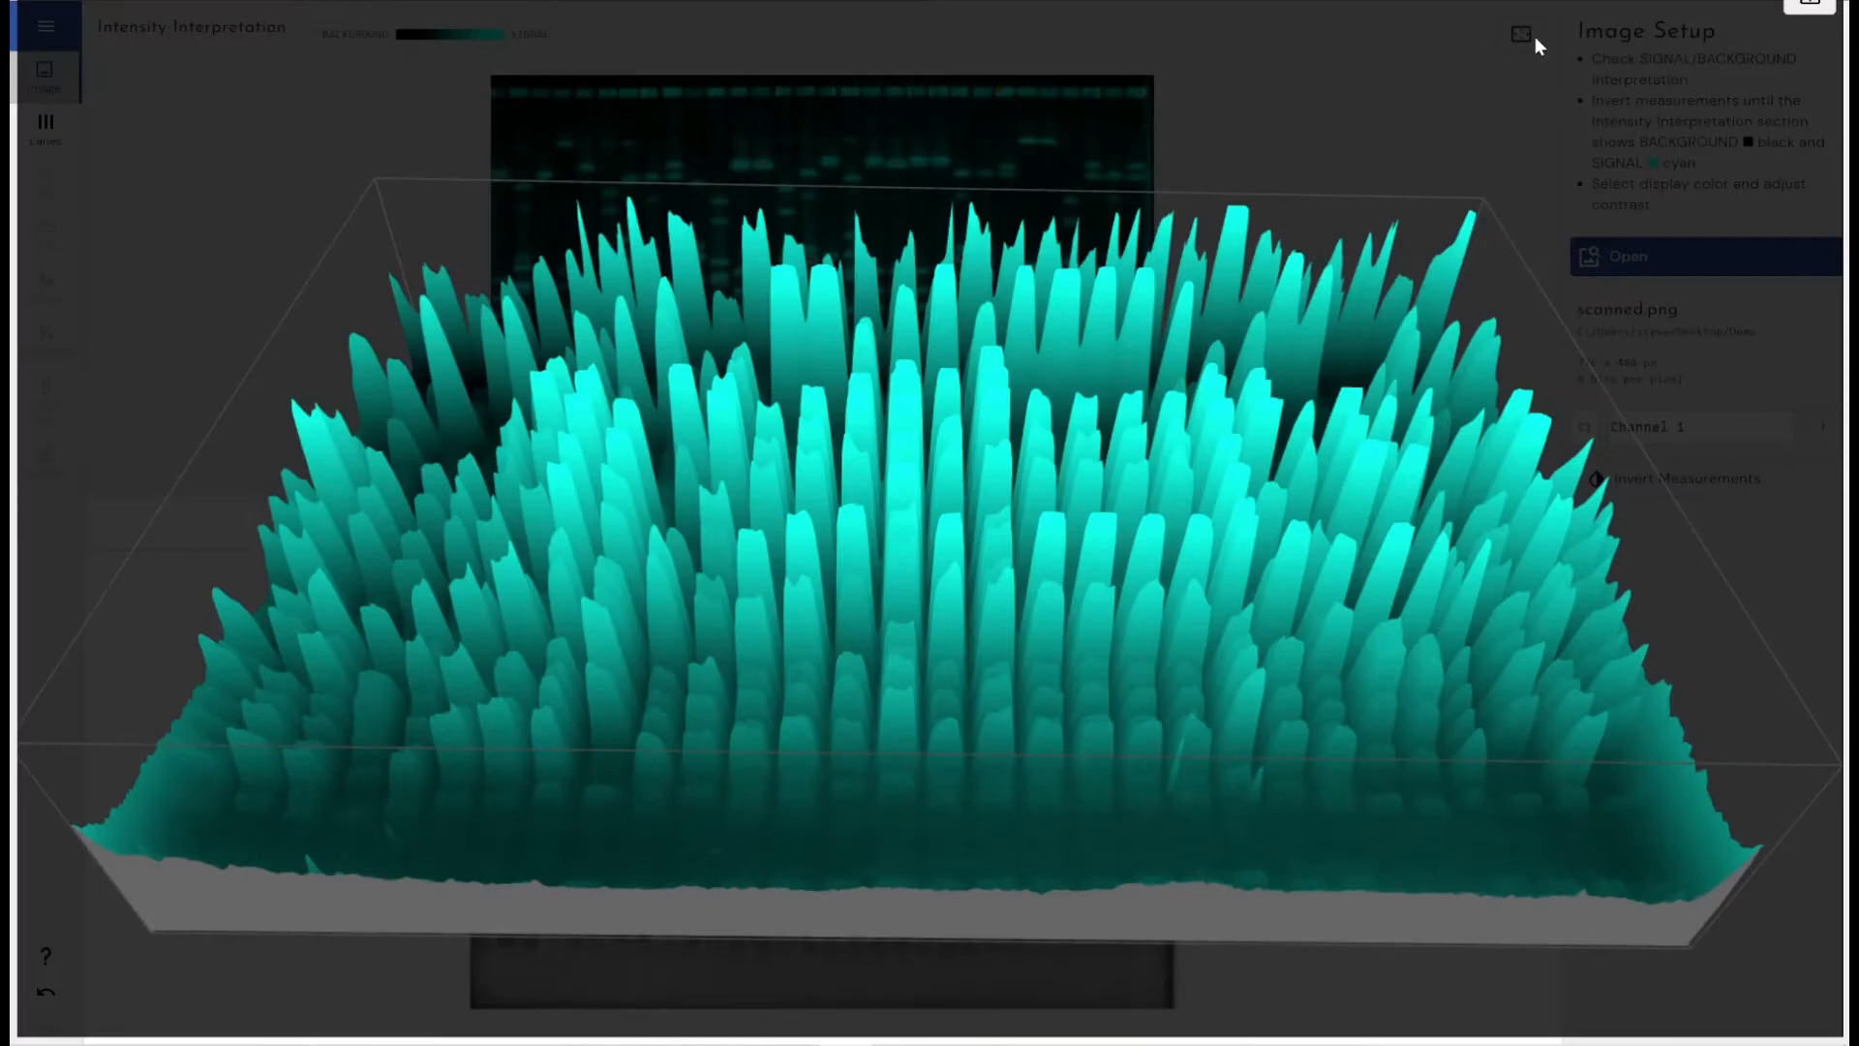
drag(918, 447, 906, 495)
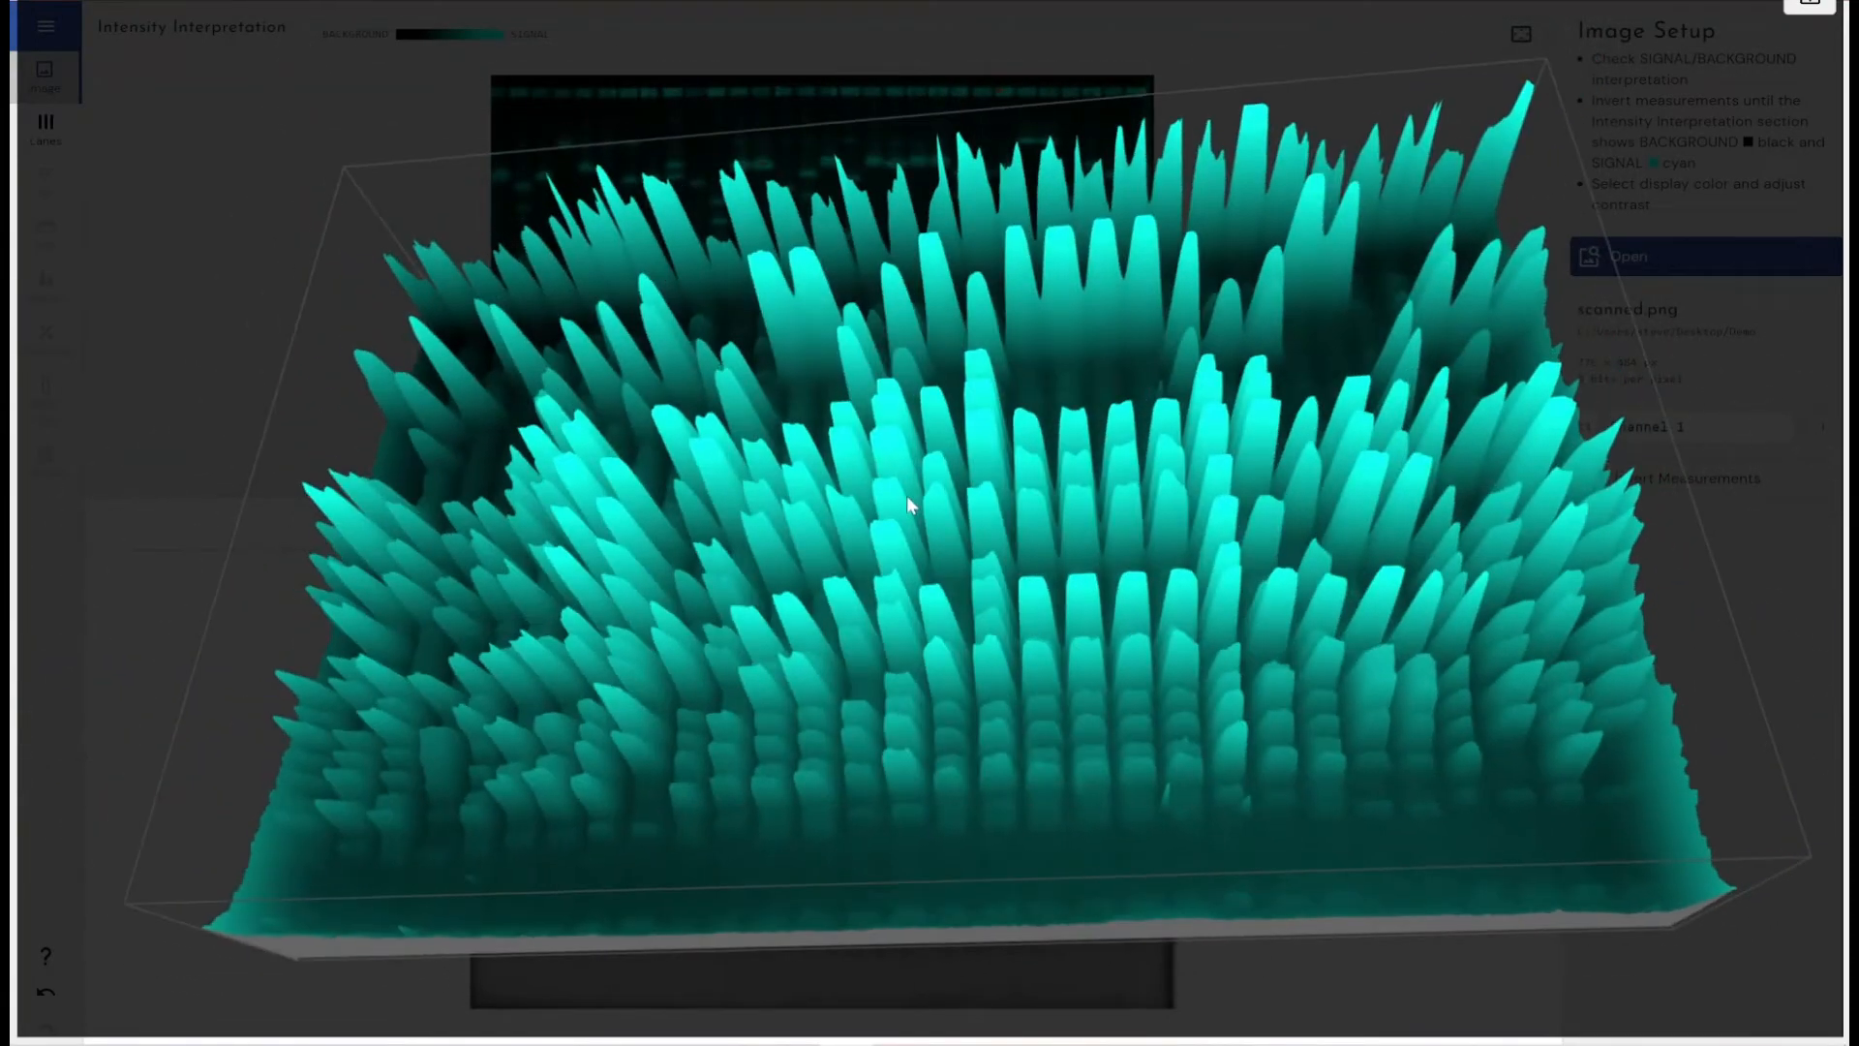
right_click(910, 504)
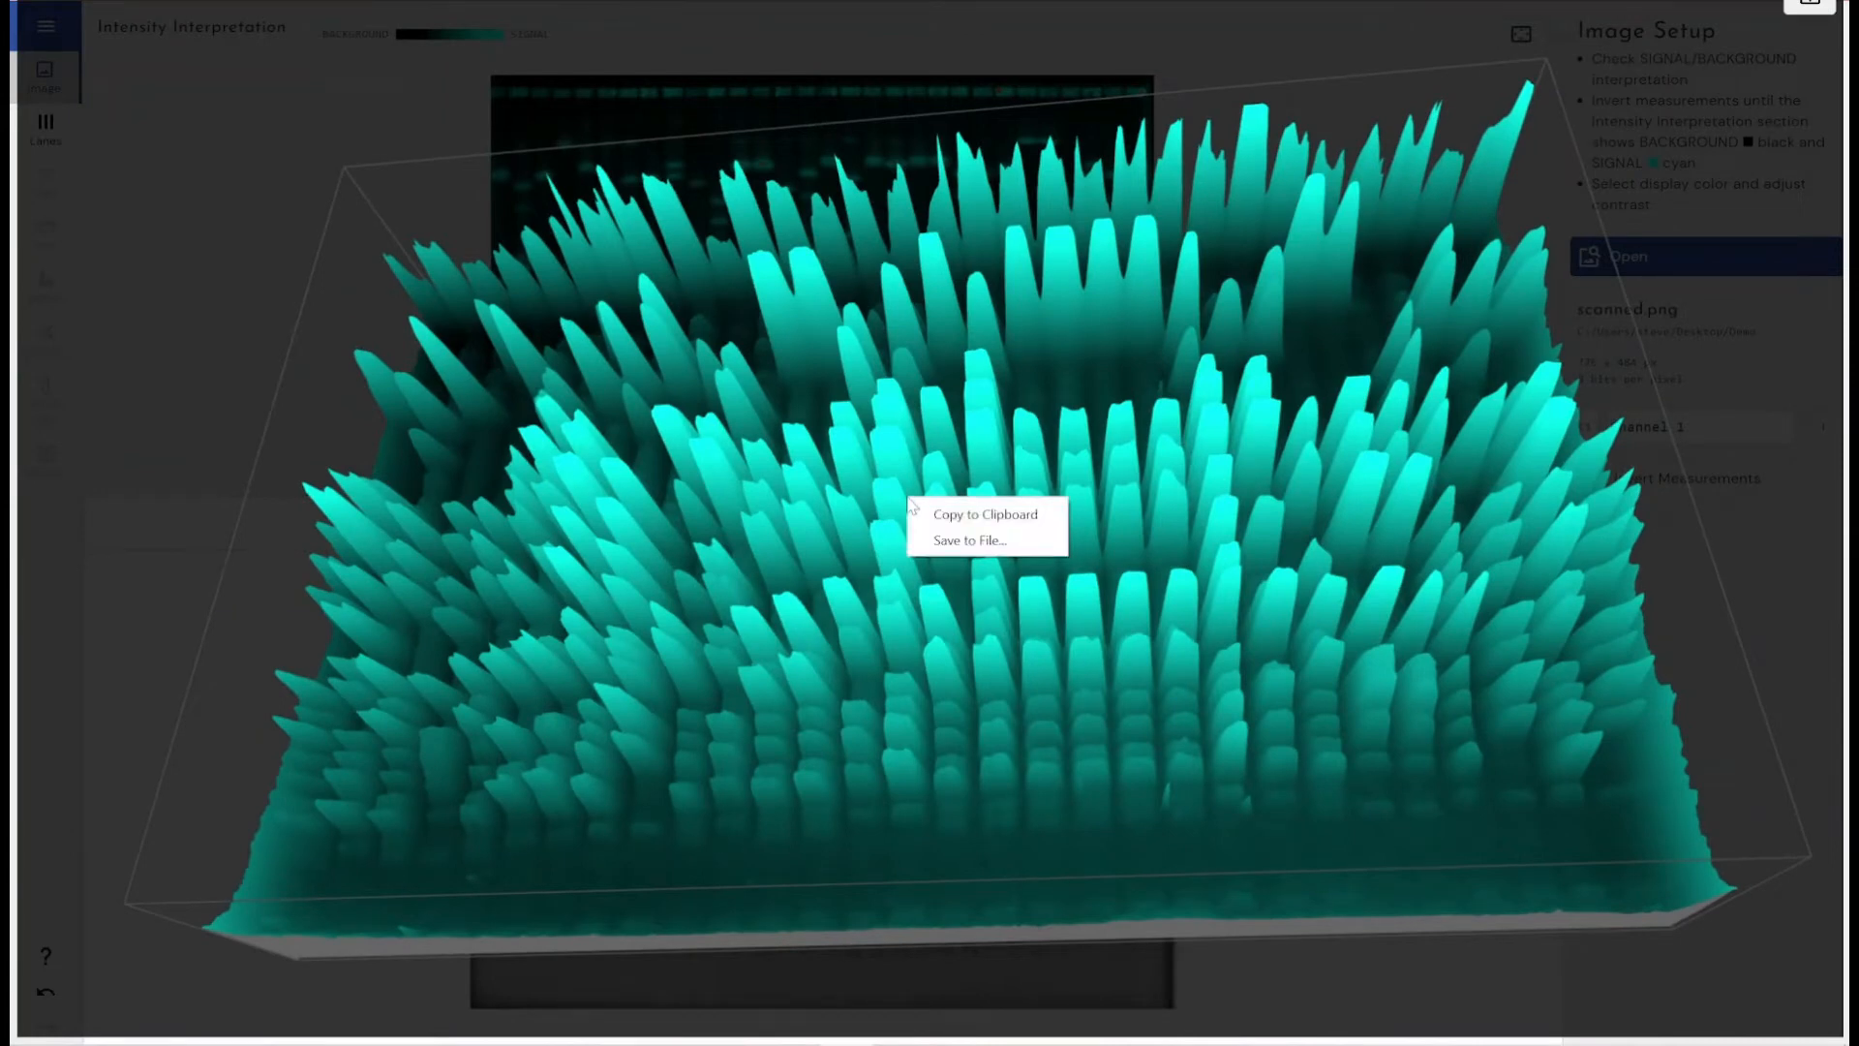
click(1208, 83)
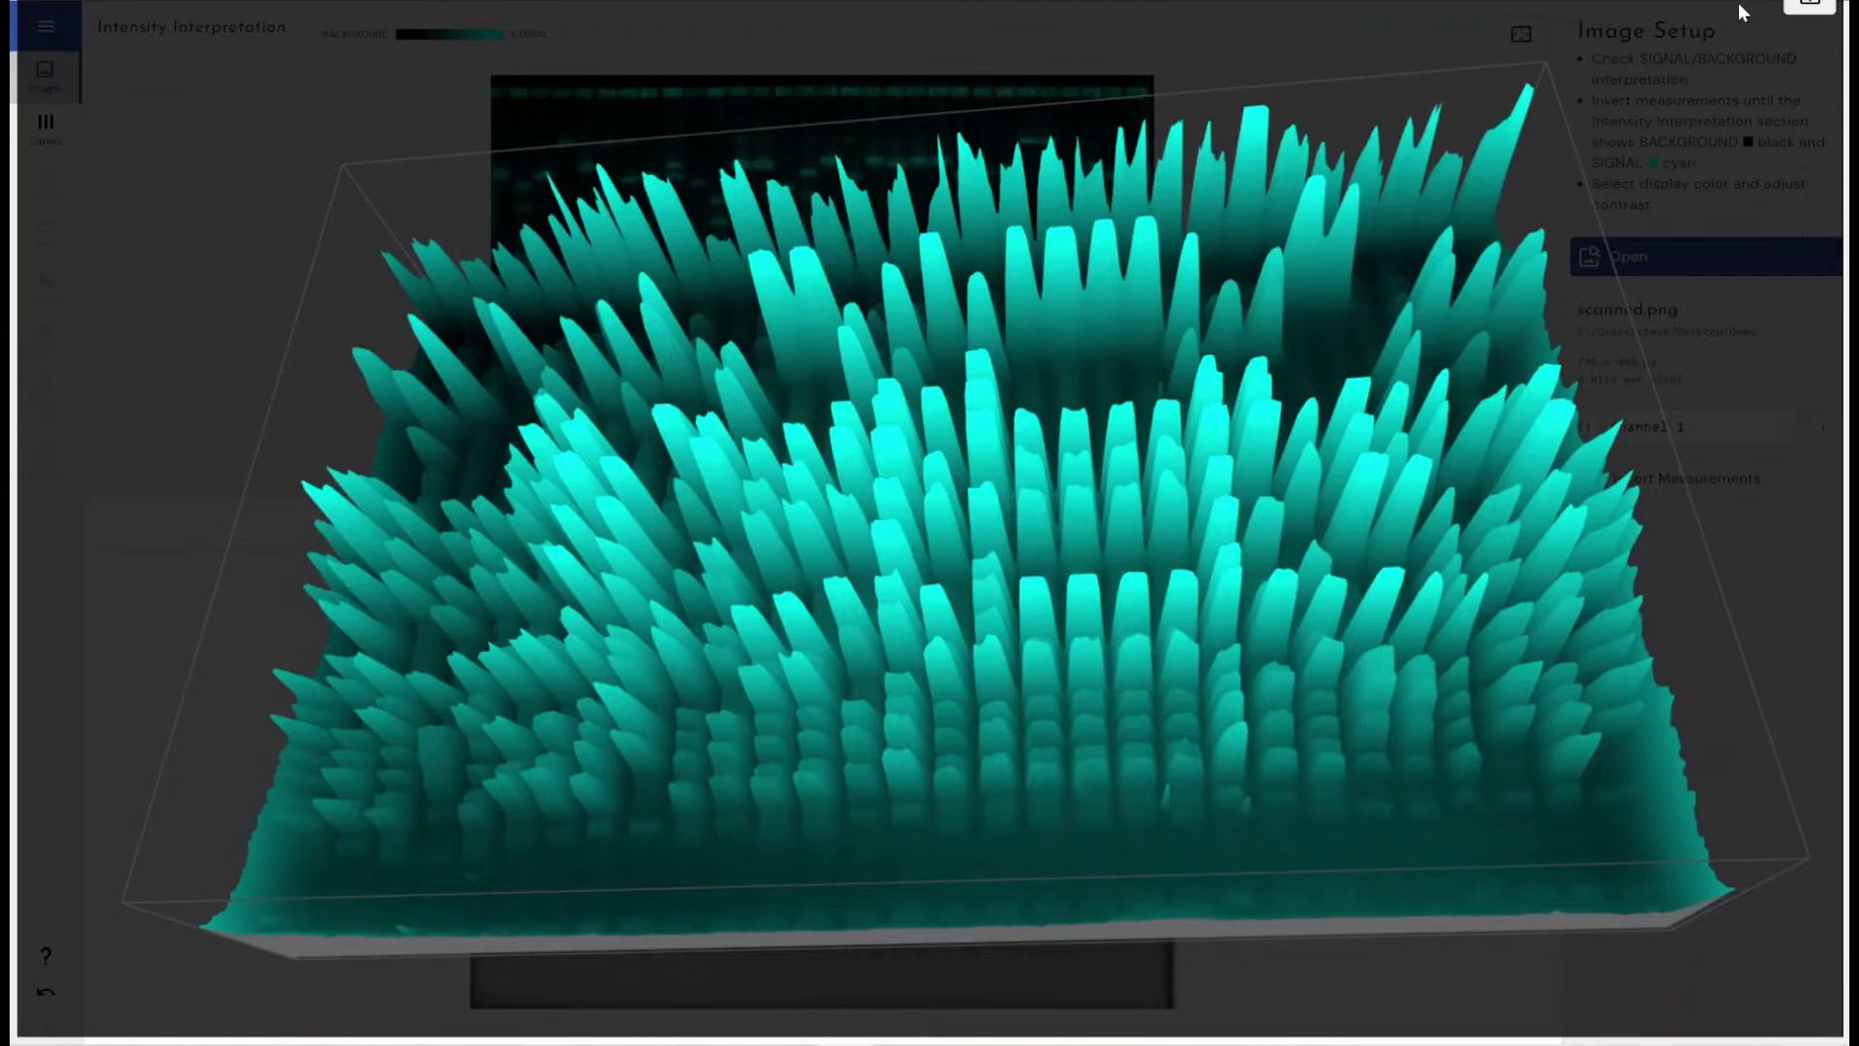
click(1801, 7)
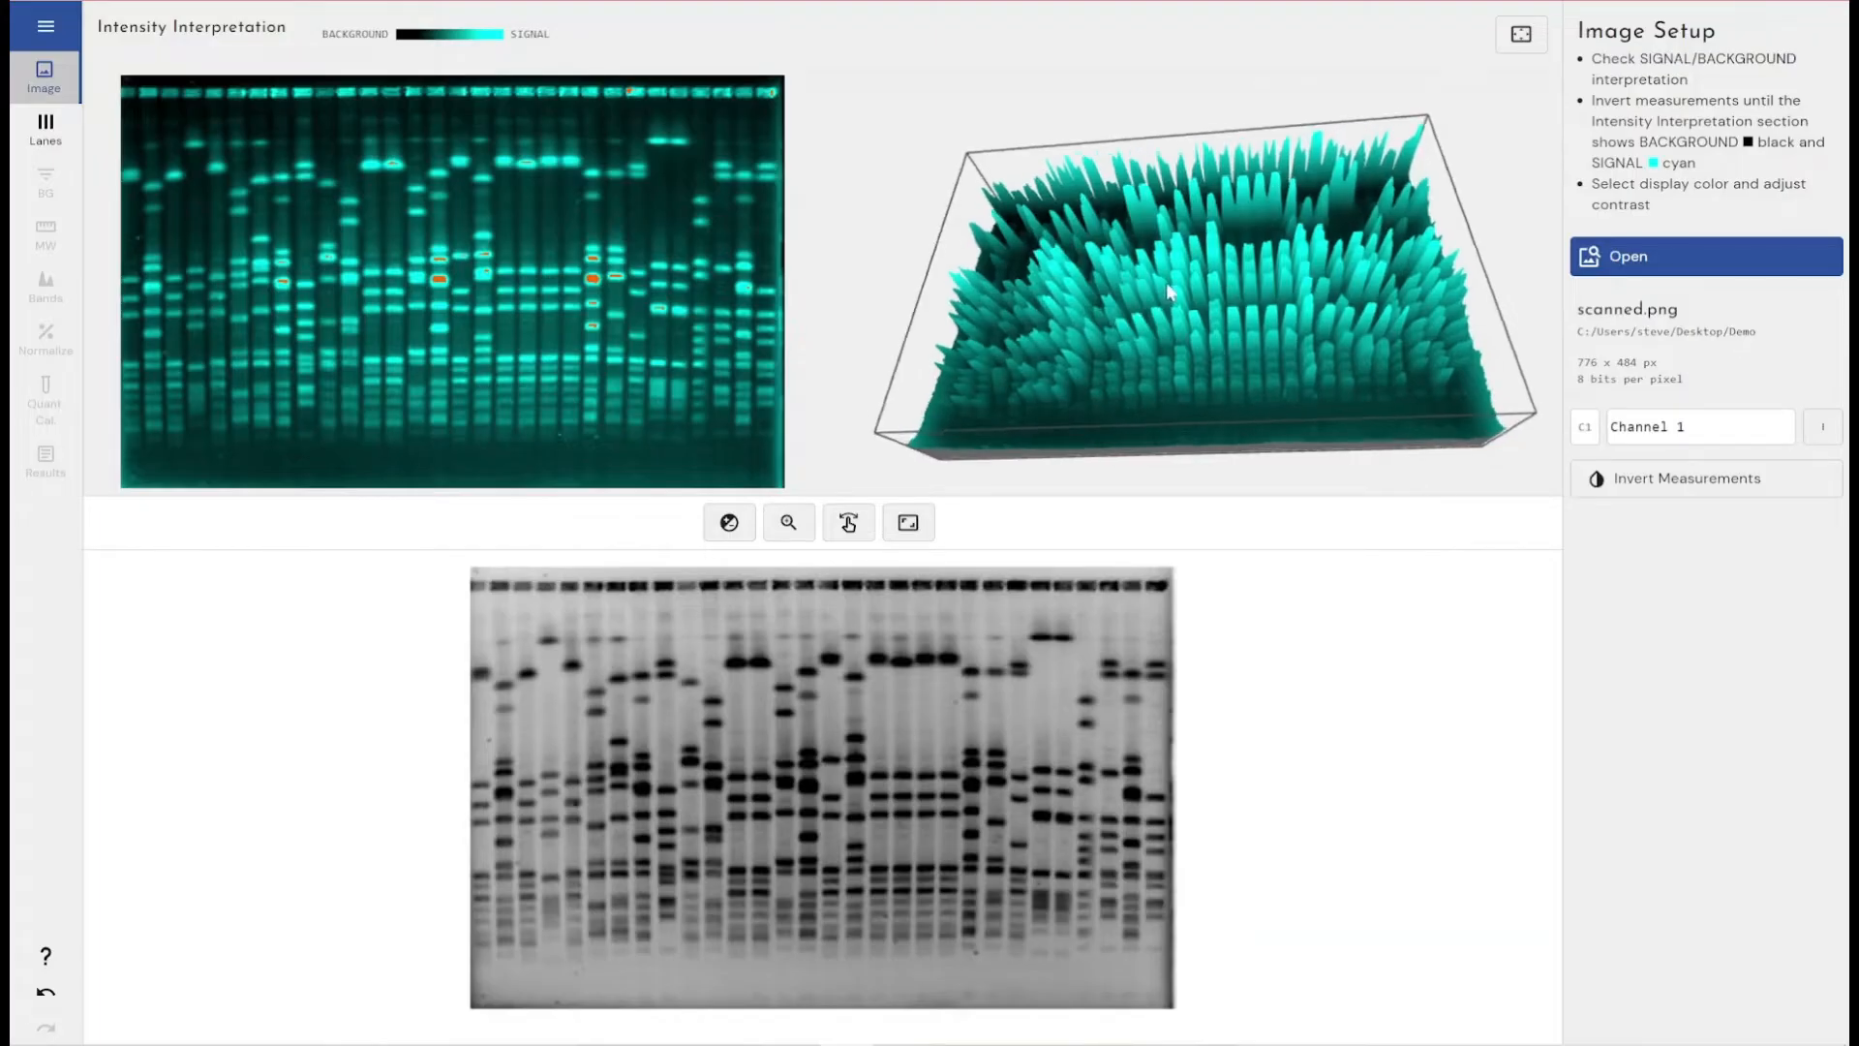
drag(1169, 291, 1190, 275)
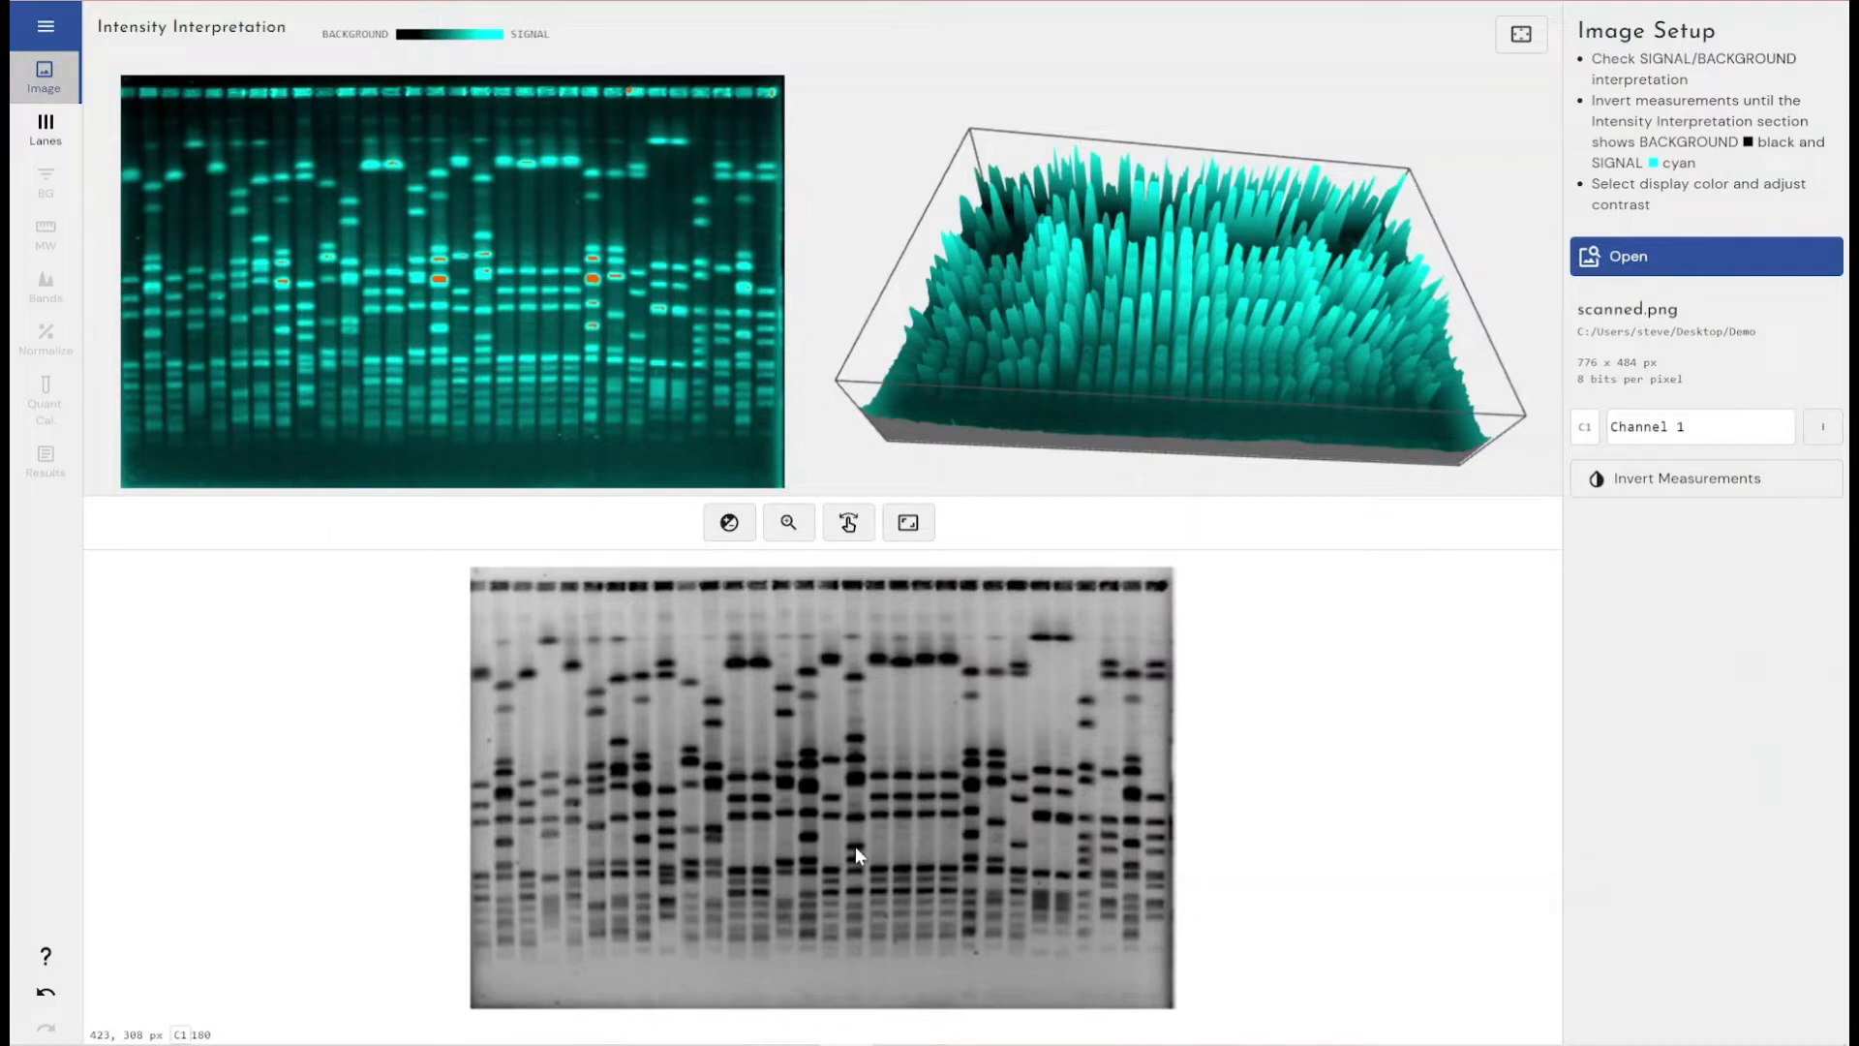
- Try narrower contrast limits and a gamma of 0.57 on Channel 1, and reset the display to automatic contrast
click(732, 544)
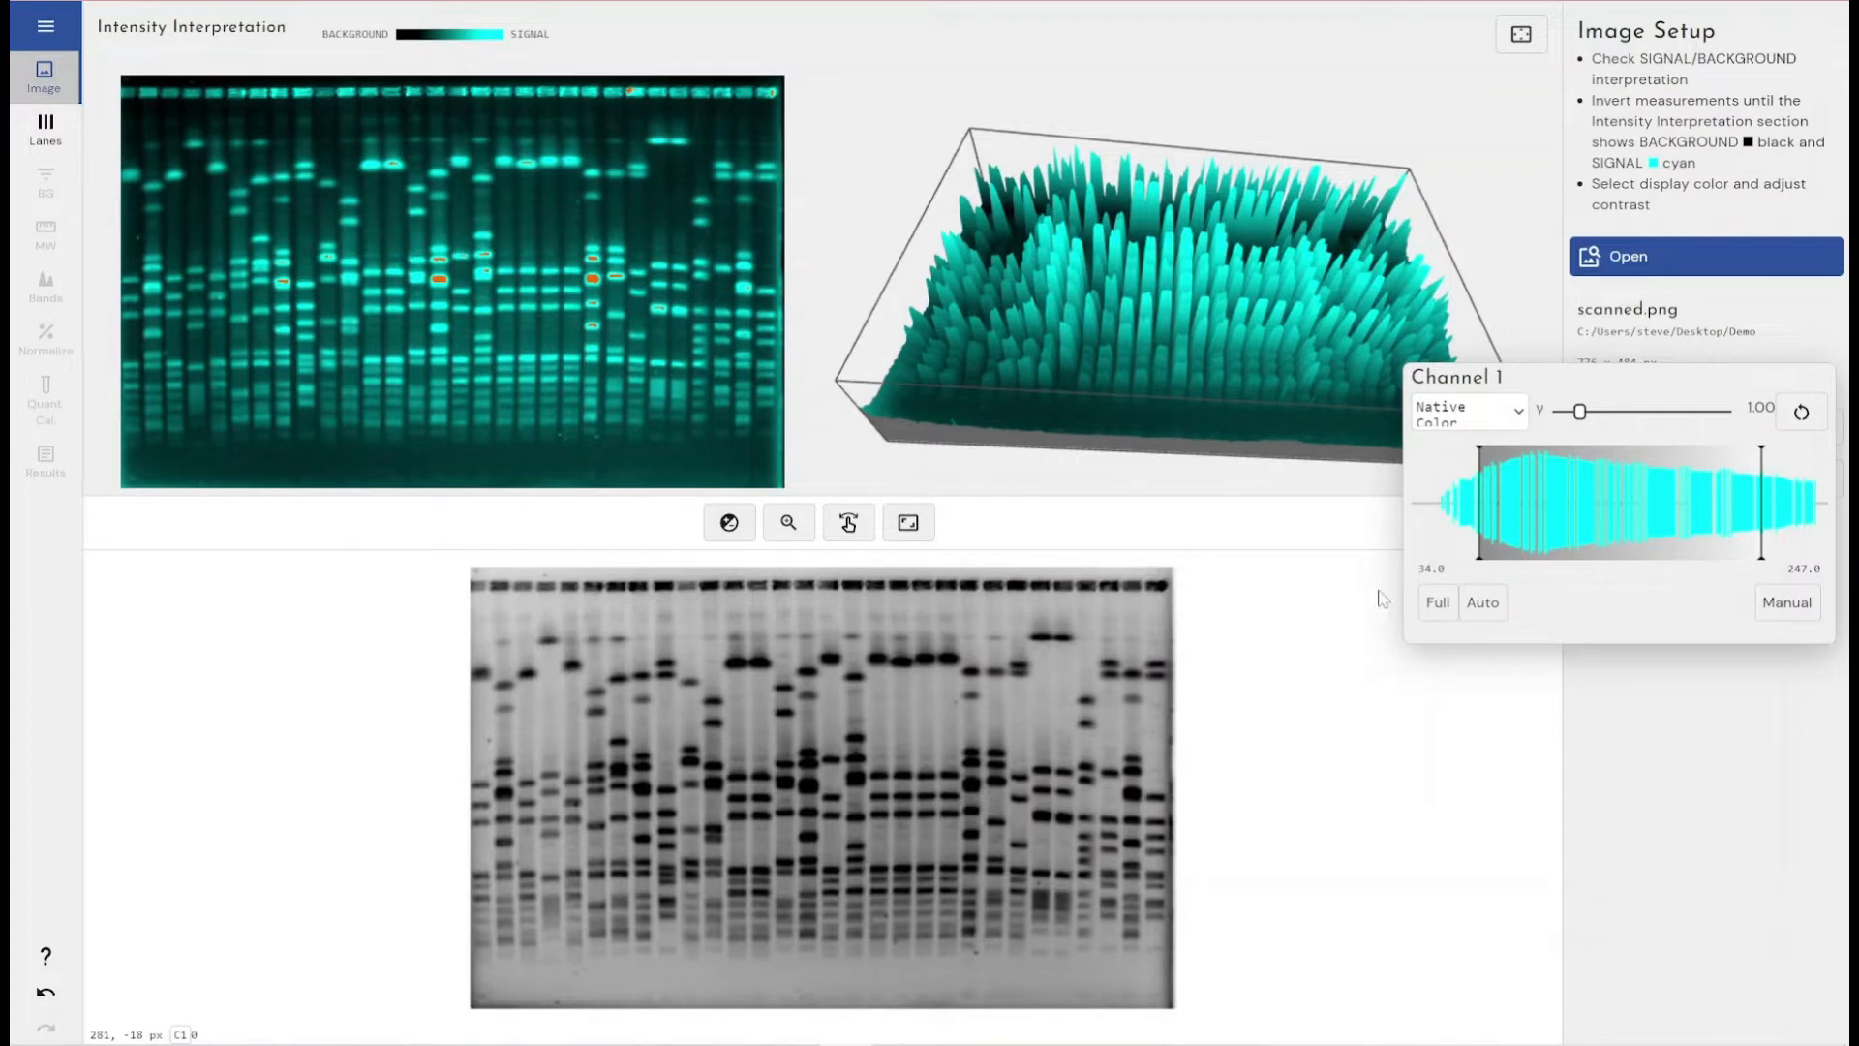
click(1514, 537)
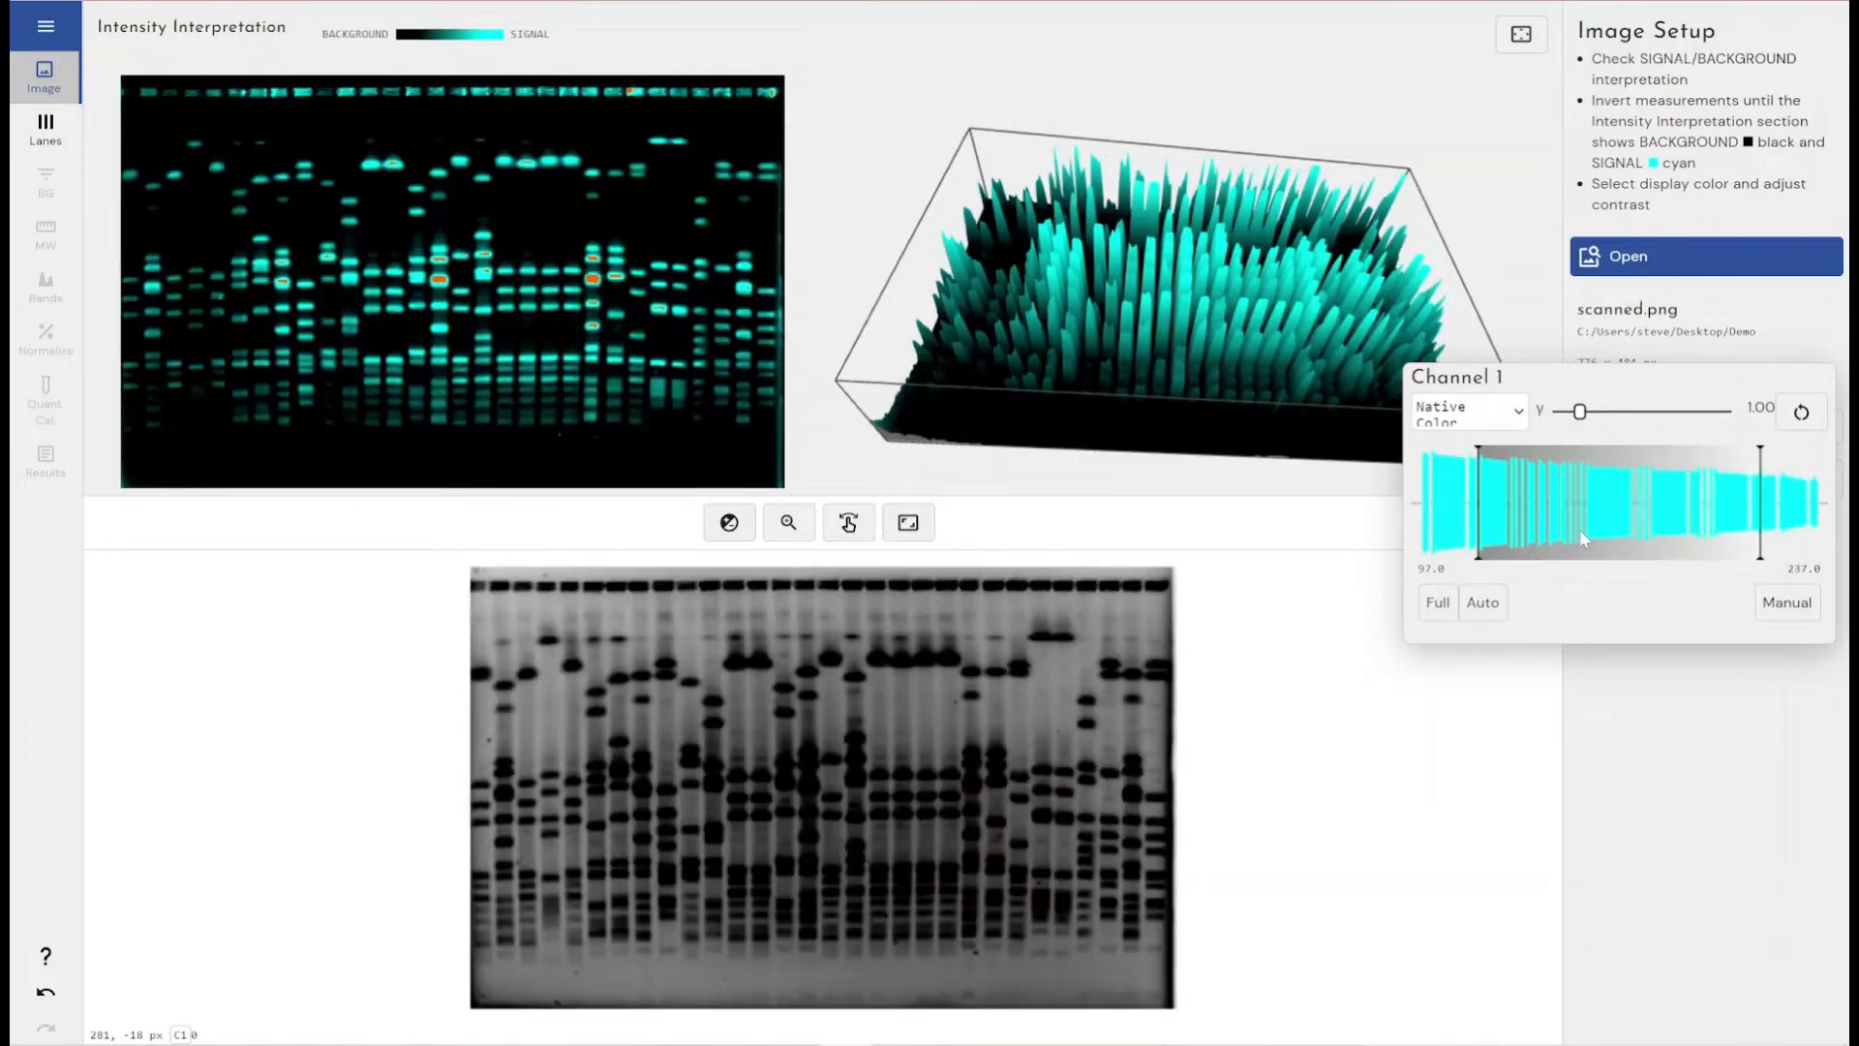
click(1578, 529)
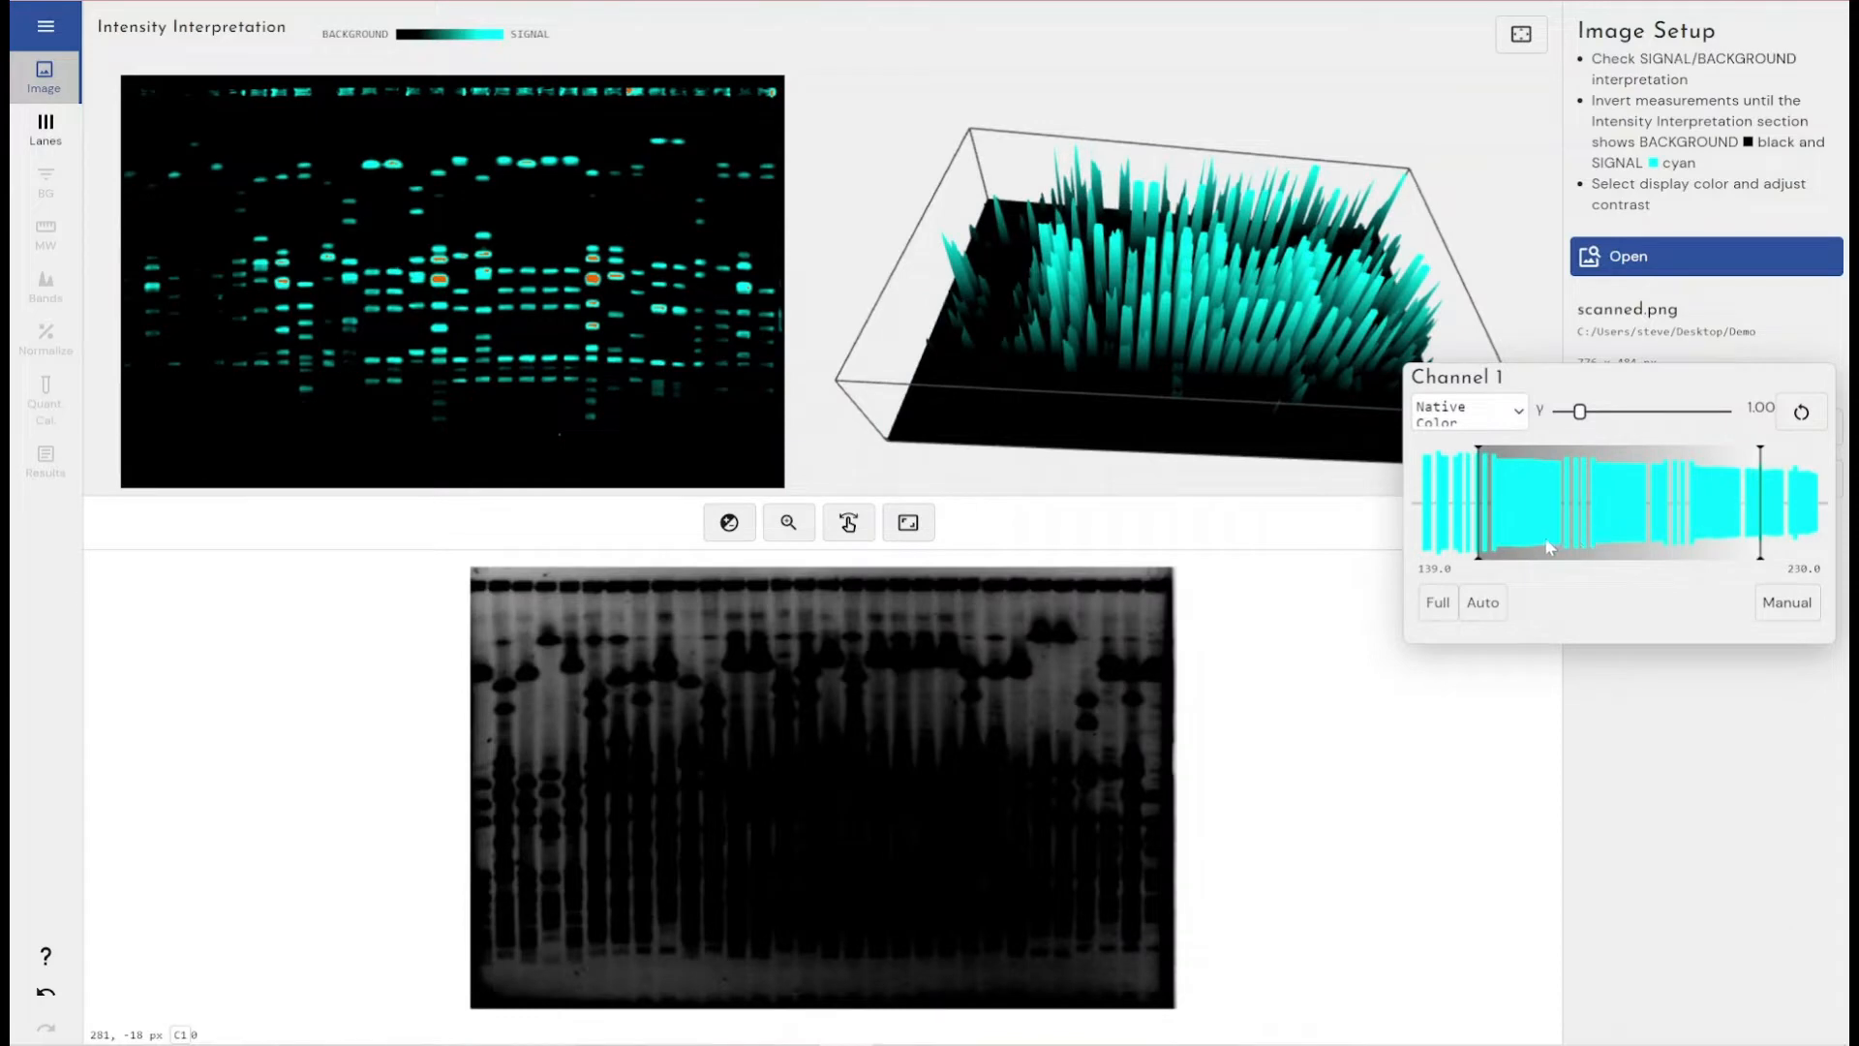
drag(1550, 545, 1451, 534)
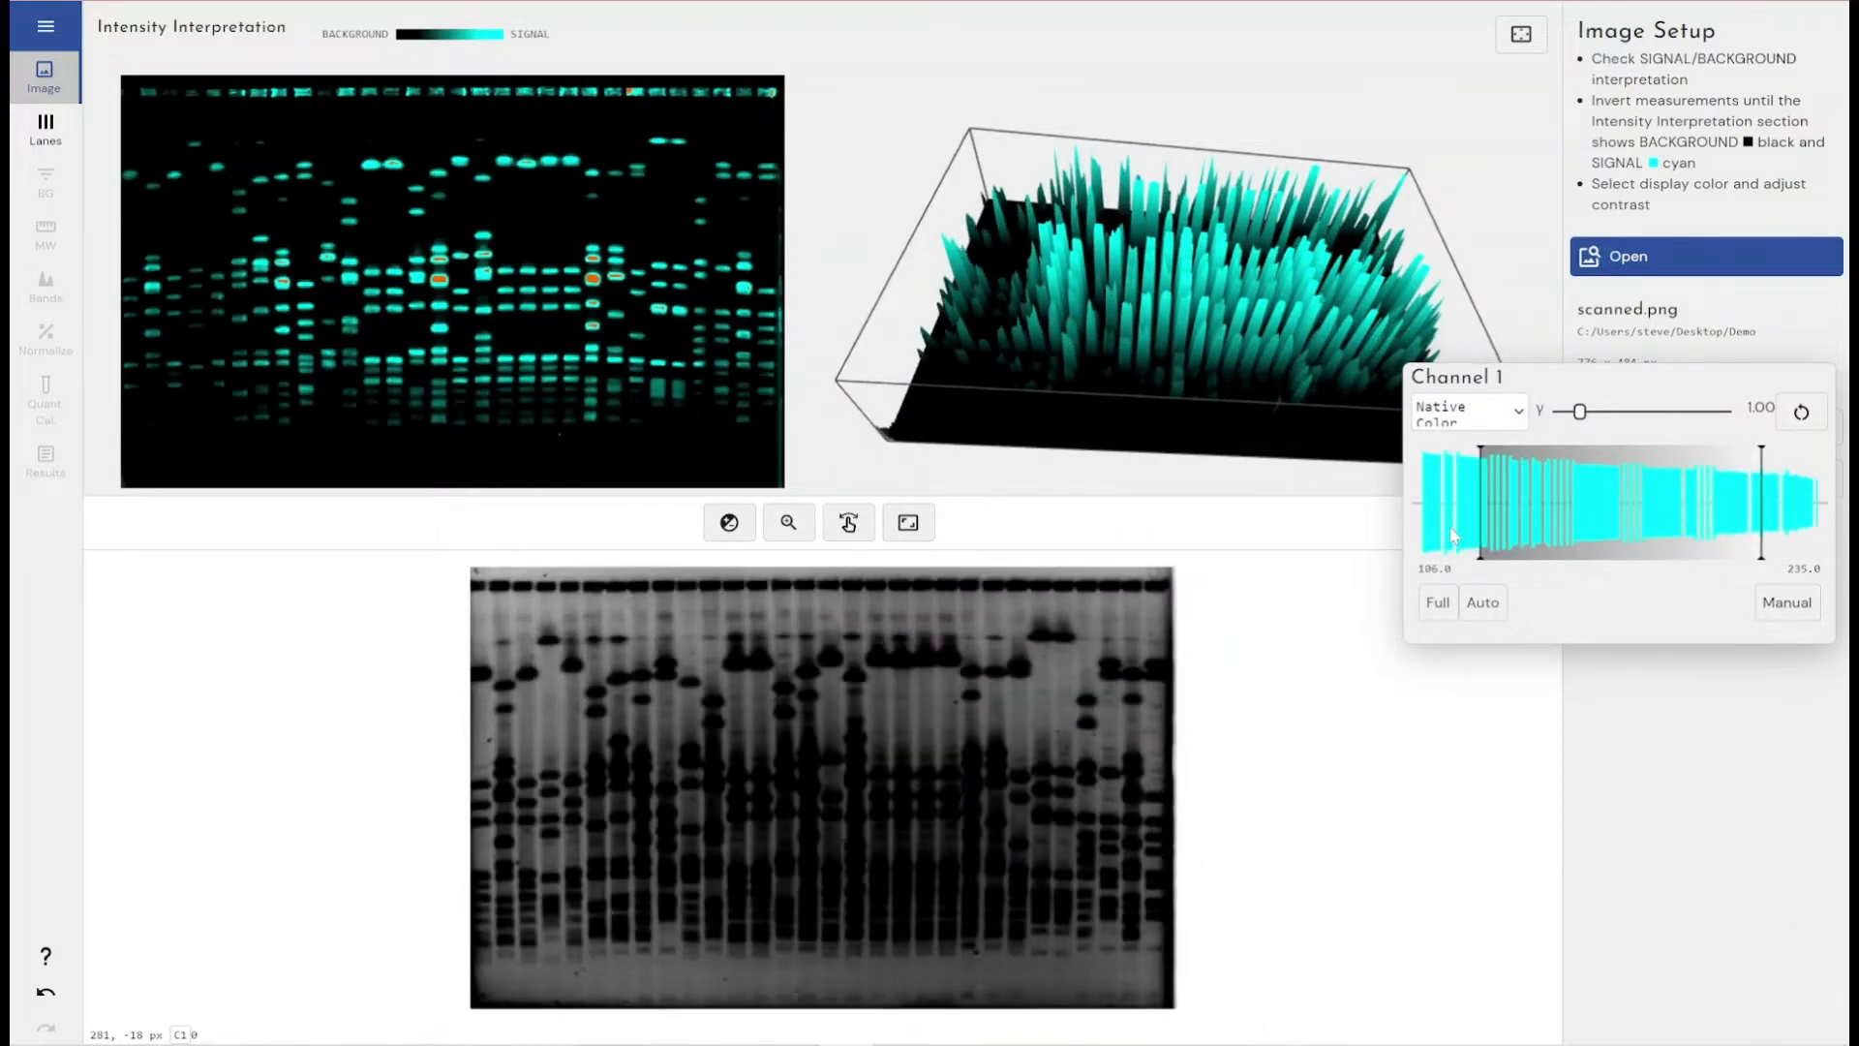
drag(1579, 412, 1566, 413)
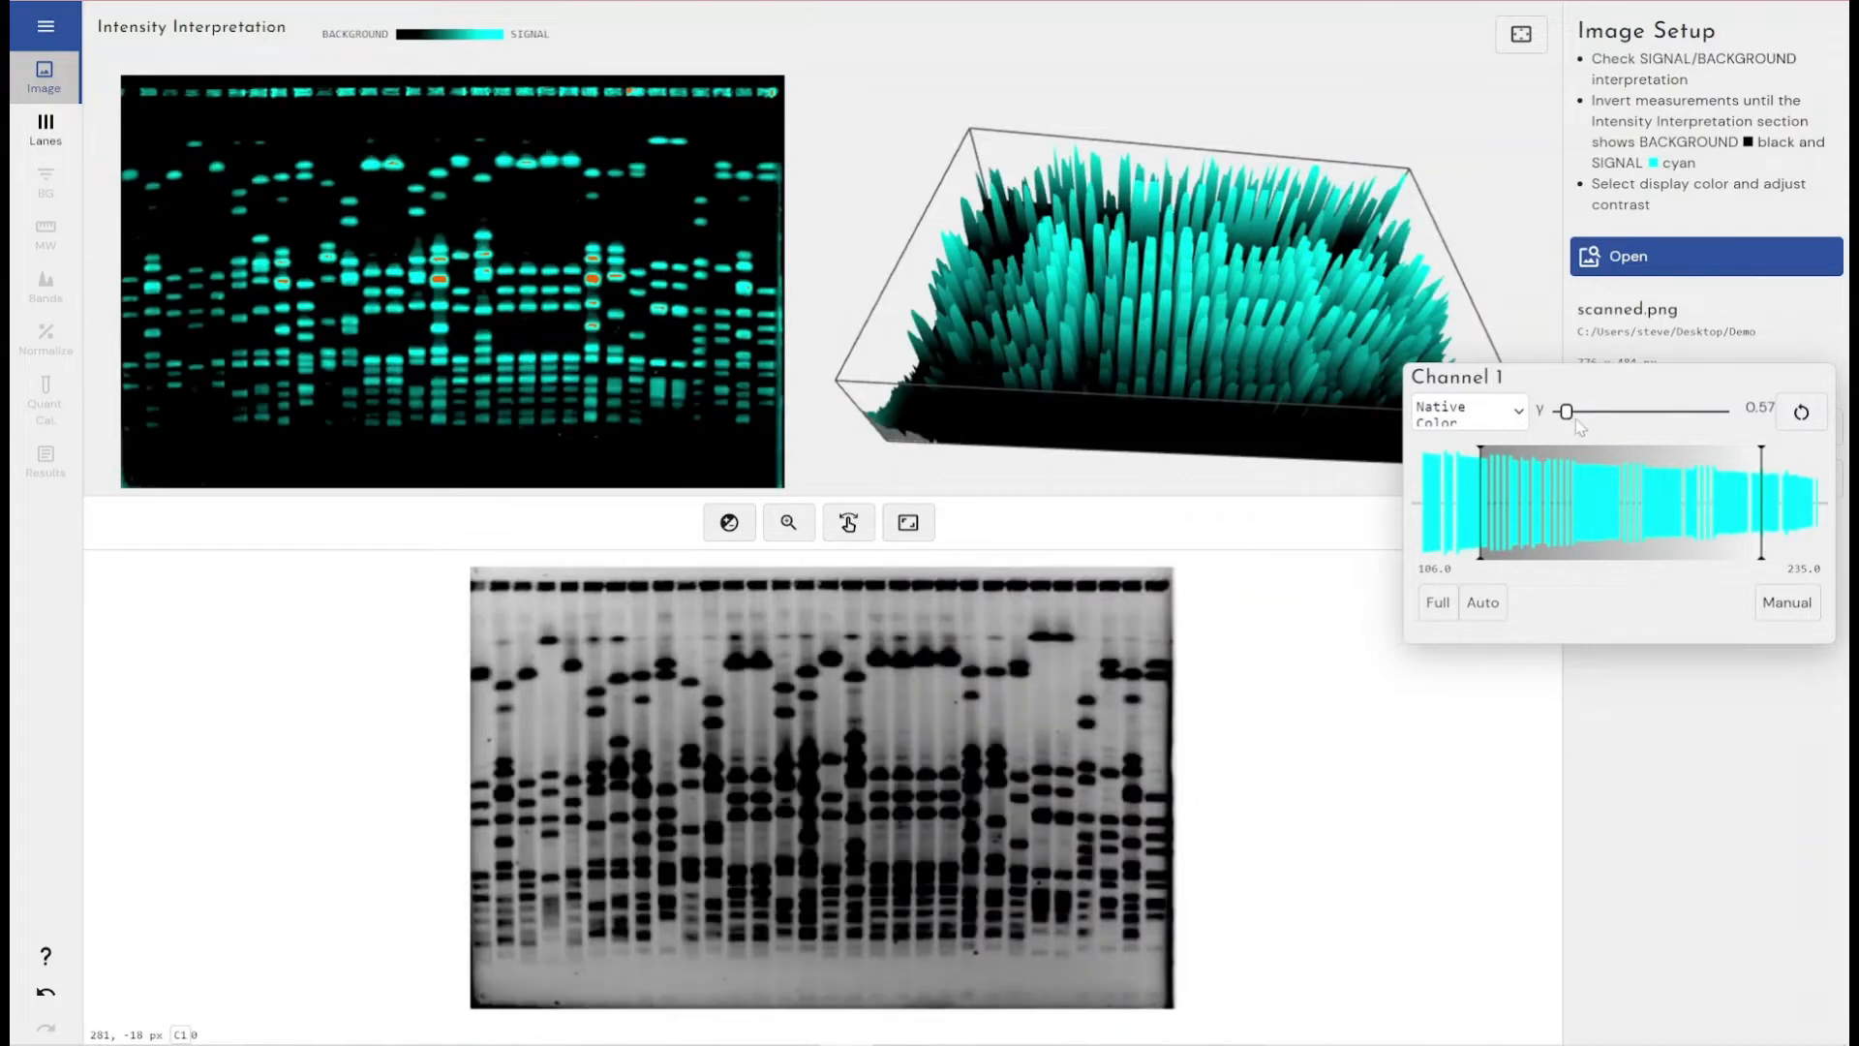
click(1580, 413)
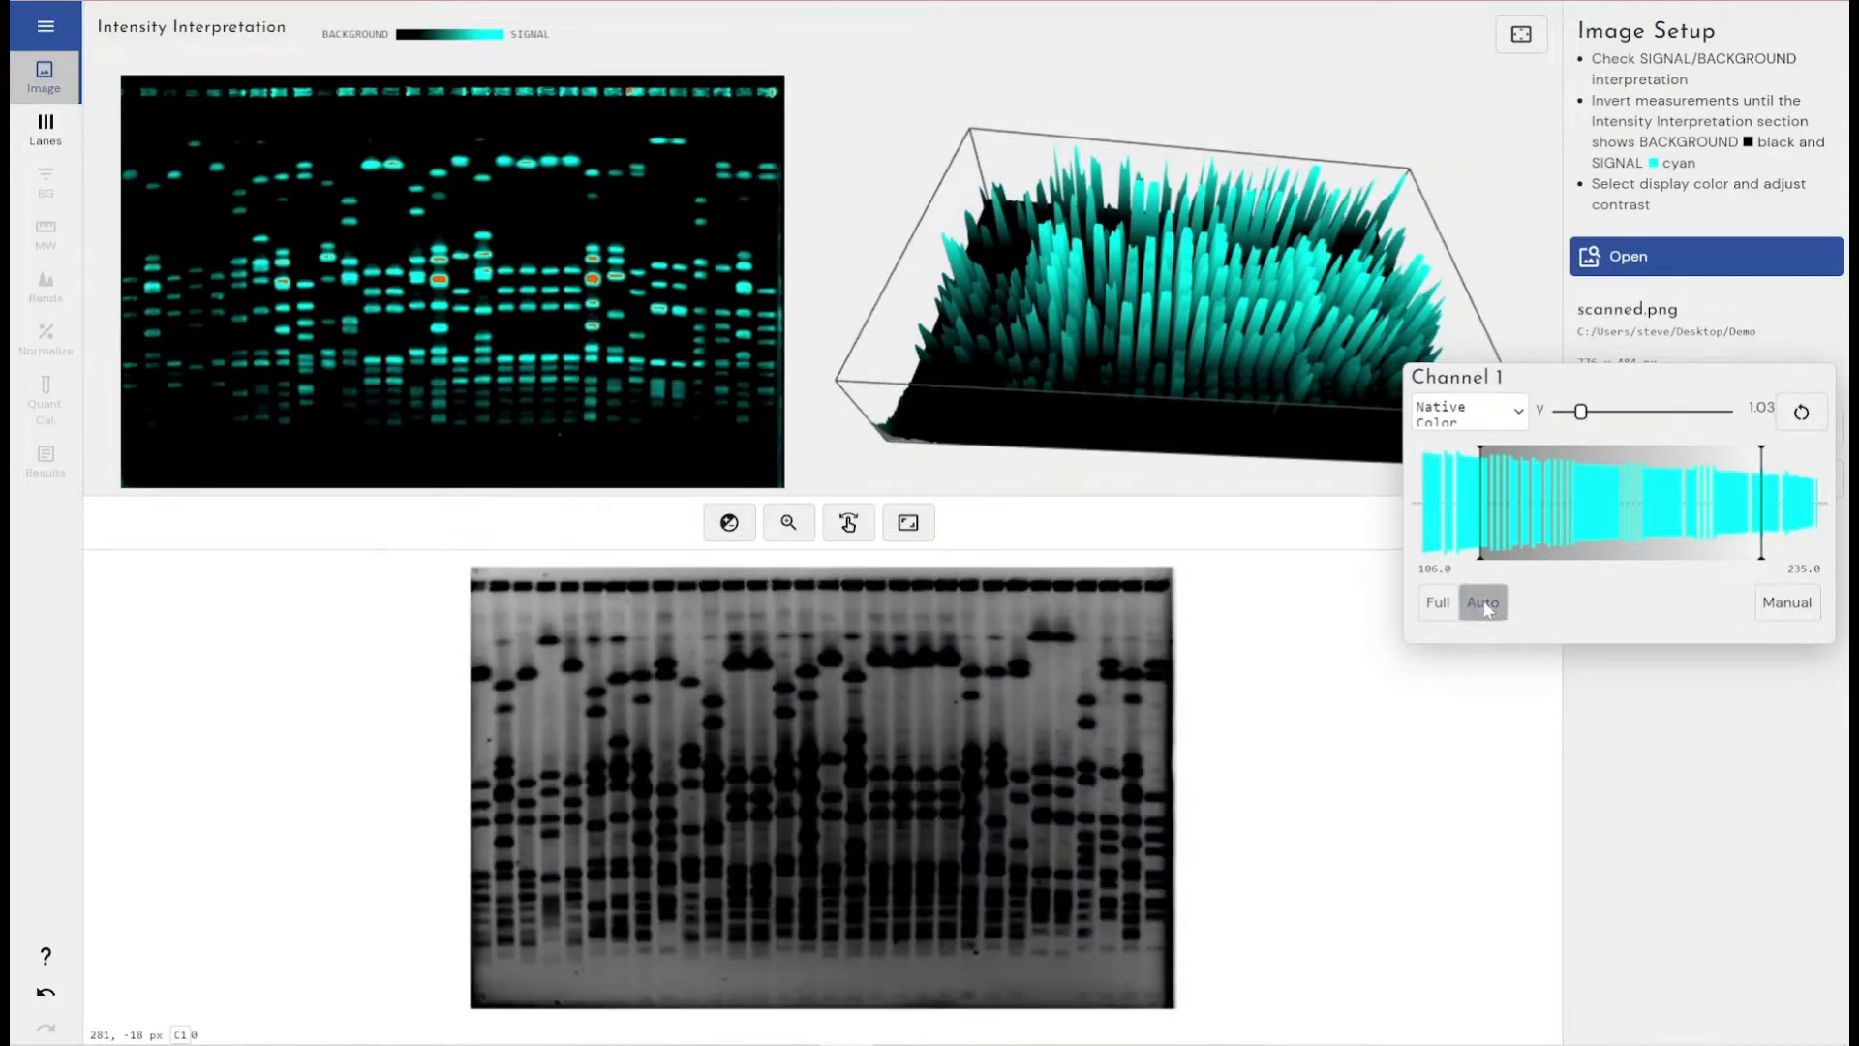
click(1484, 603)
click(1801, 412)
- Try the Red, Green, Blue and Magenta display colors on Channel 1
click(1489, 424)
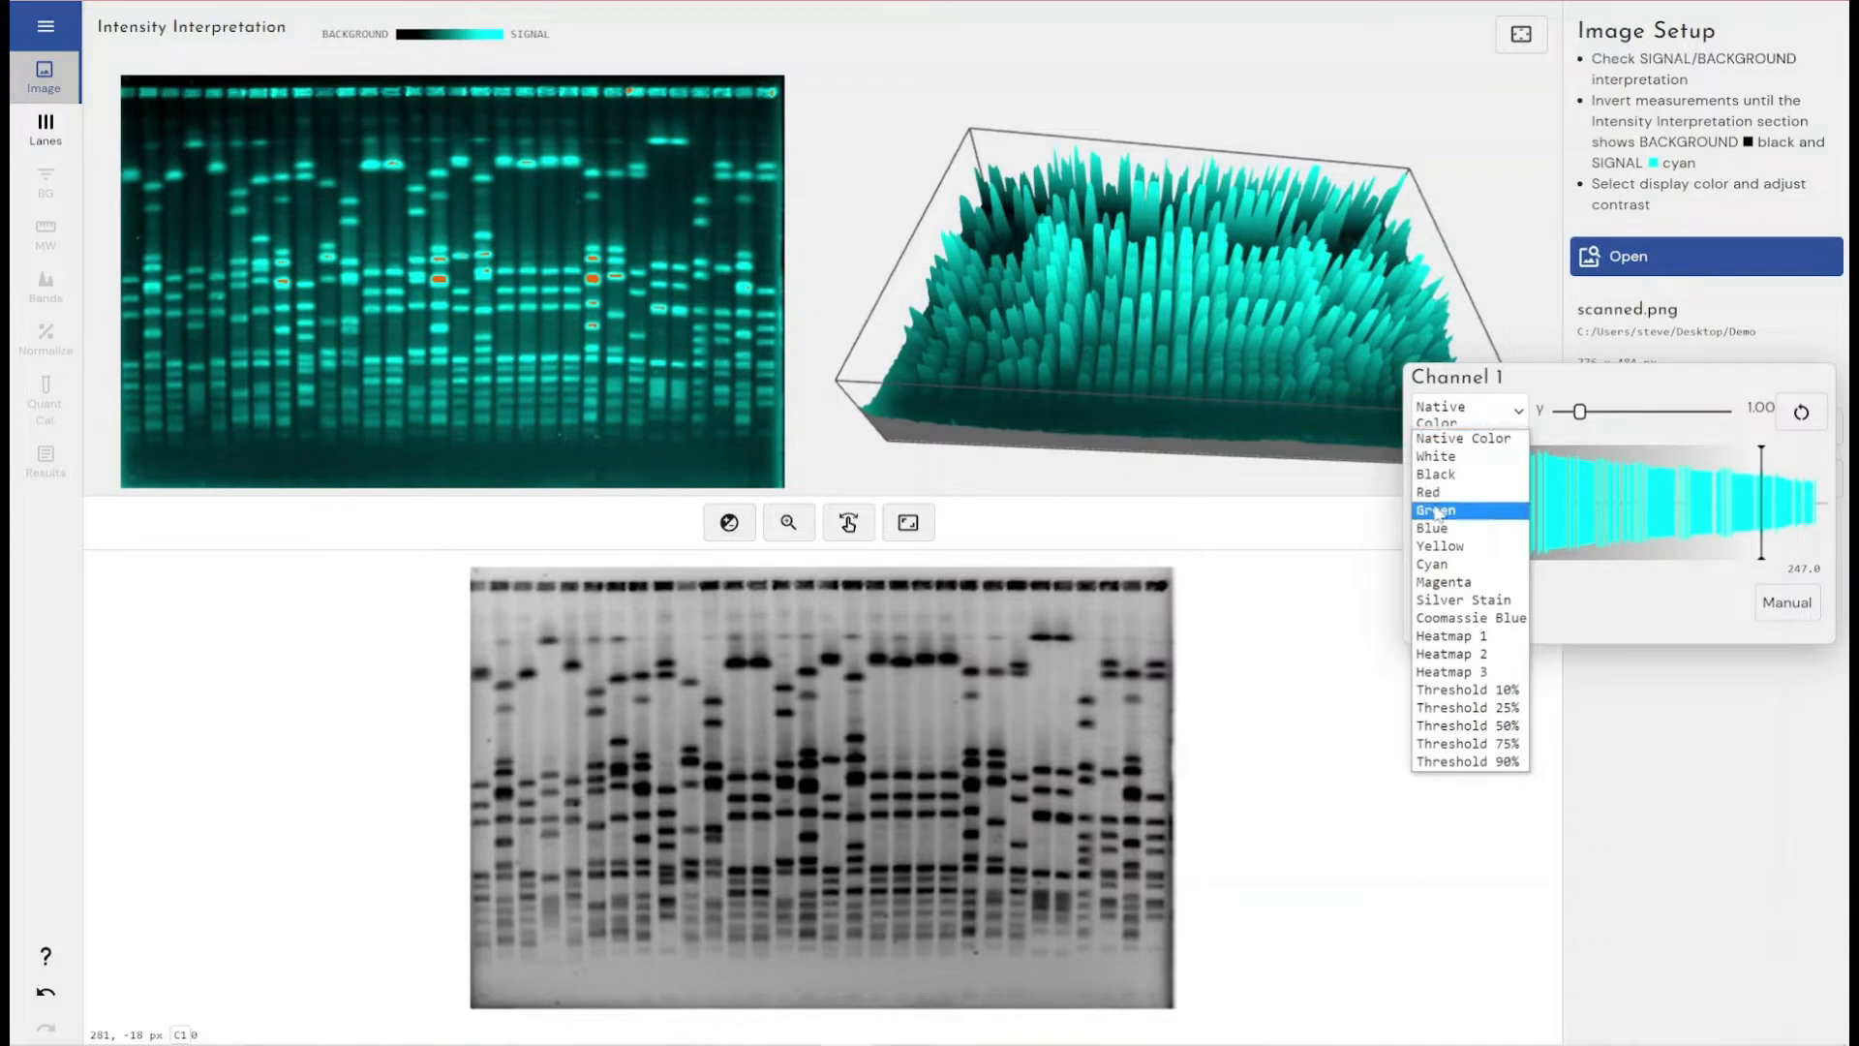
click(1437, 492)
click(1445, 427)
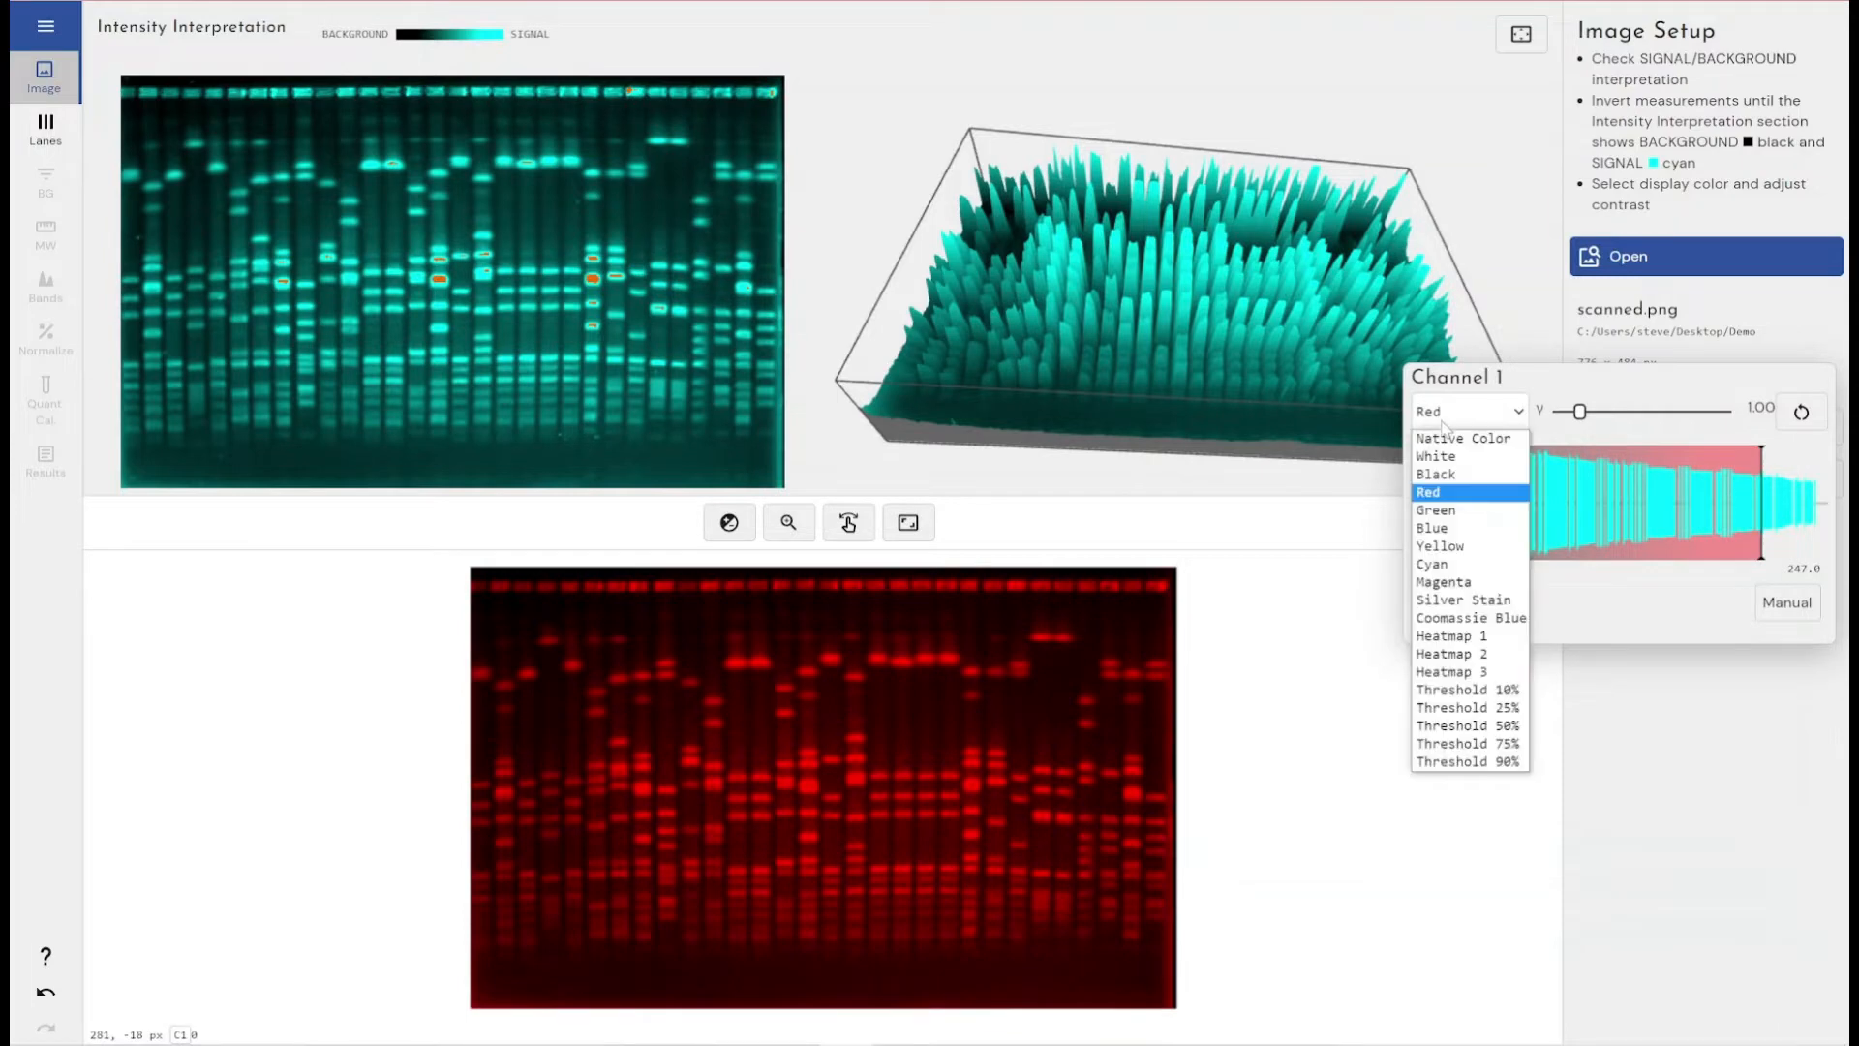
click(1437, 504)
click(1447, 426)
click(1445, 505)
click(1467, 424)
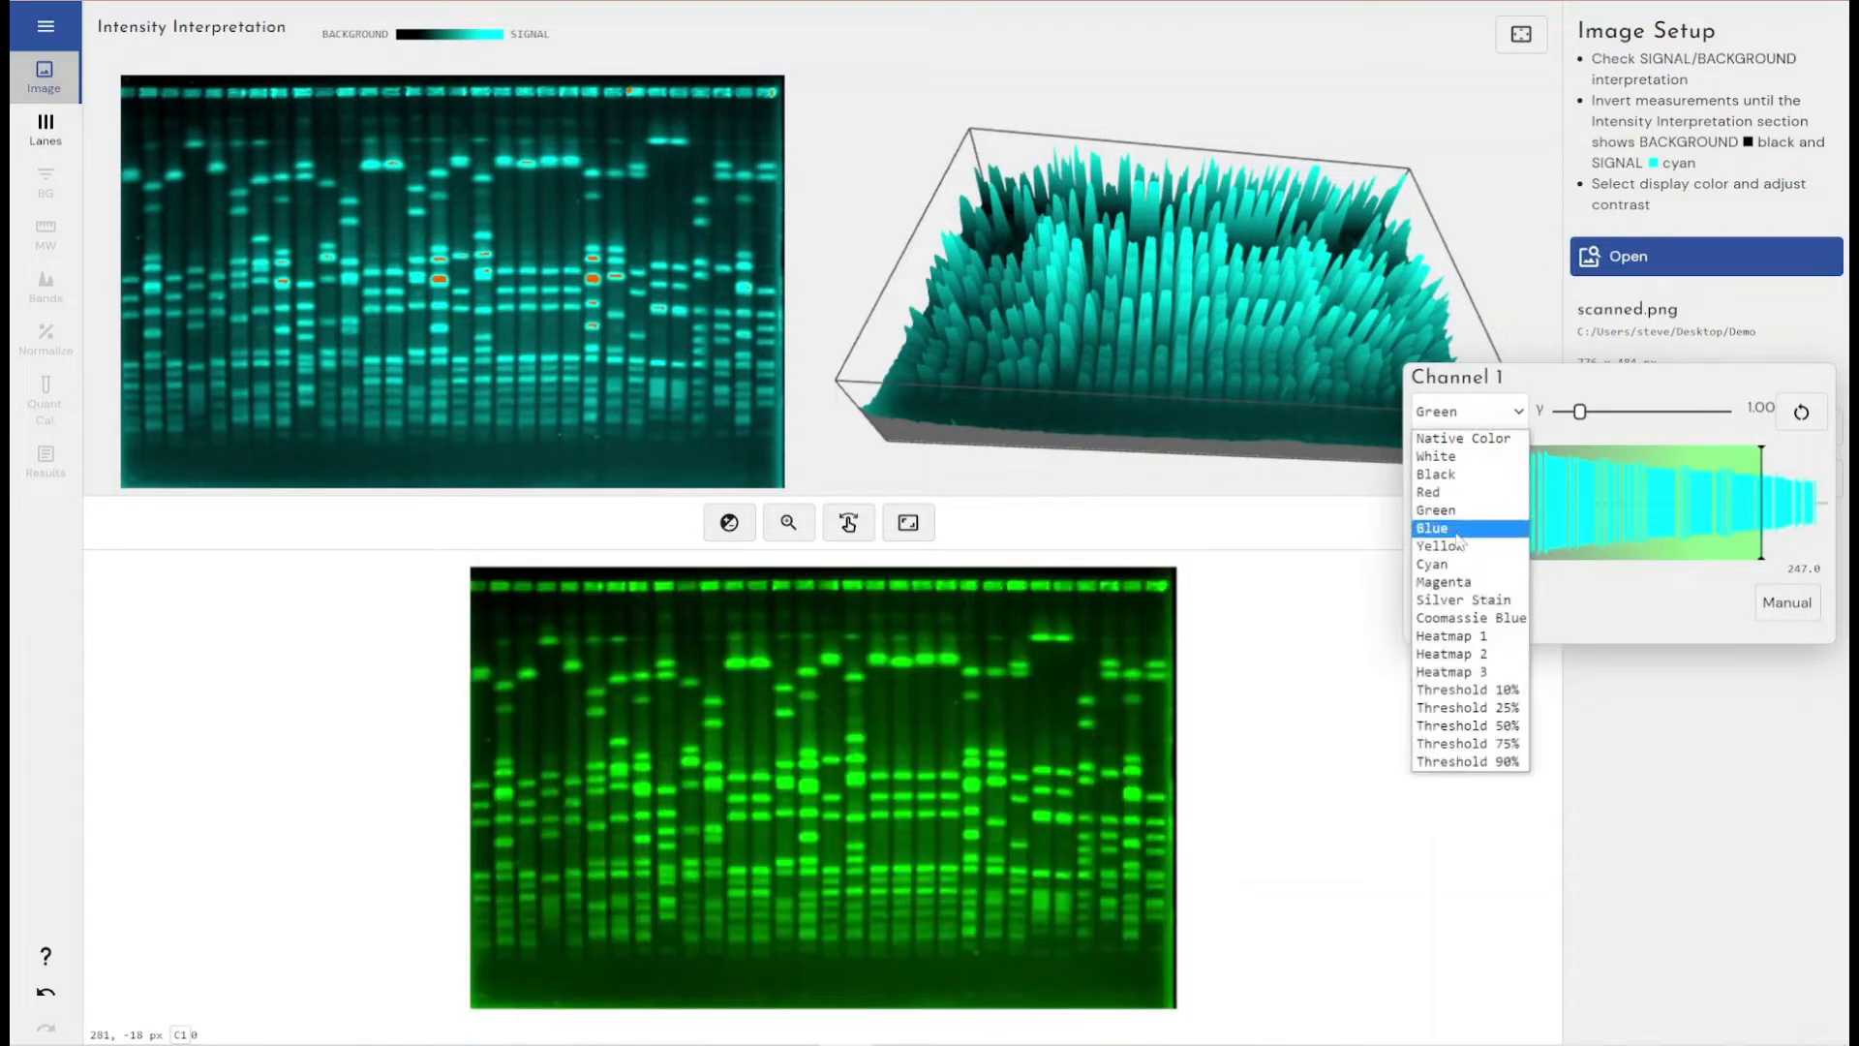
click(1432, 528)
click(1458, 416)
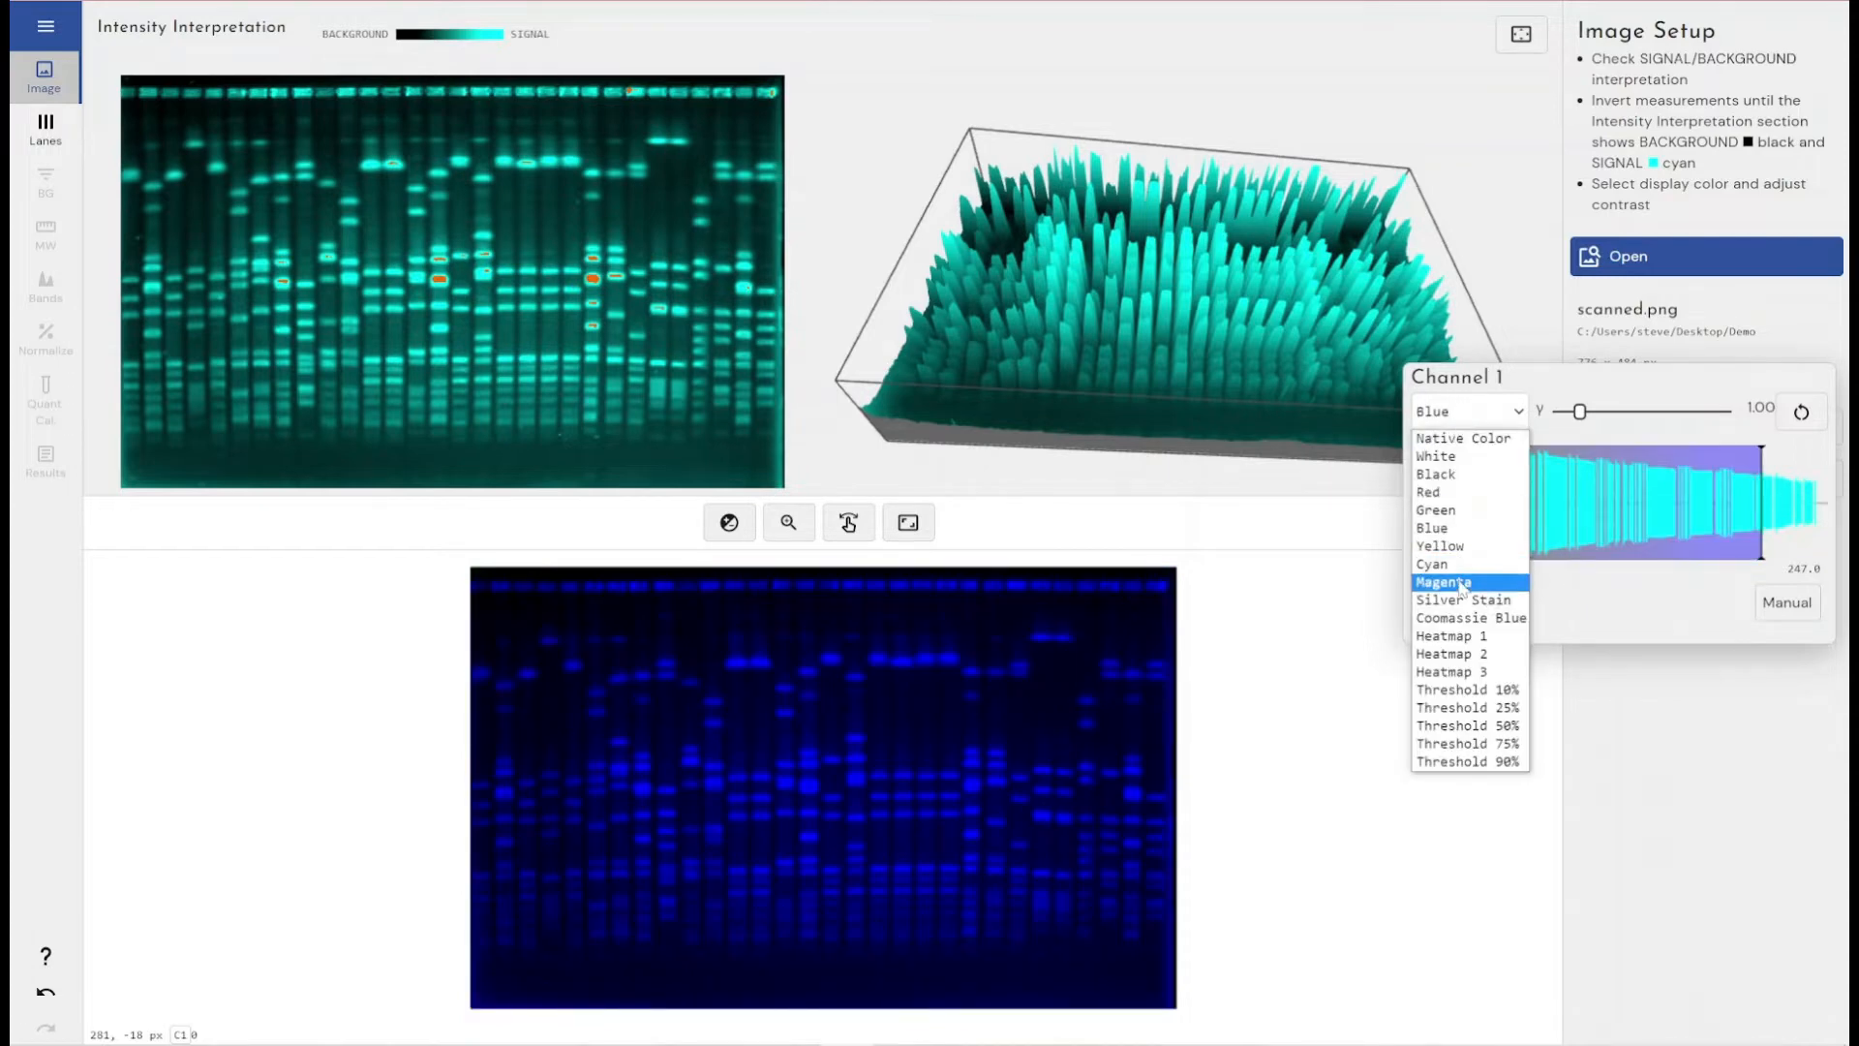
click(1458, 581)
- Try the Silver Stain, Coomassie Blue and Heatmap 1 display colors on Channel 1
click(1473, 422)
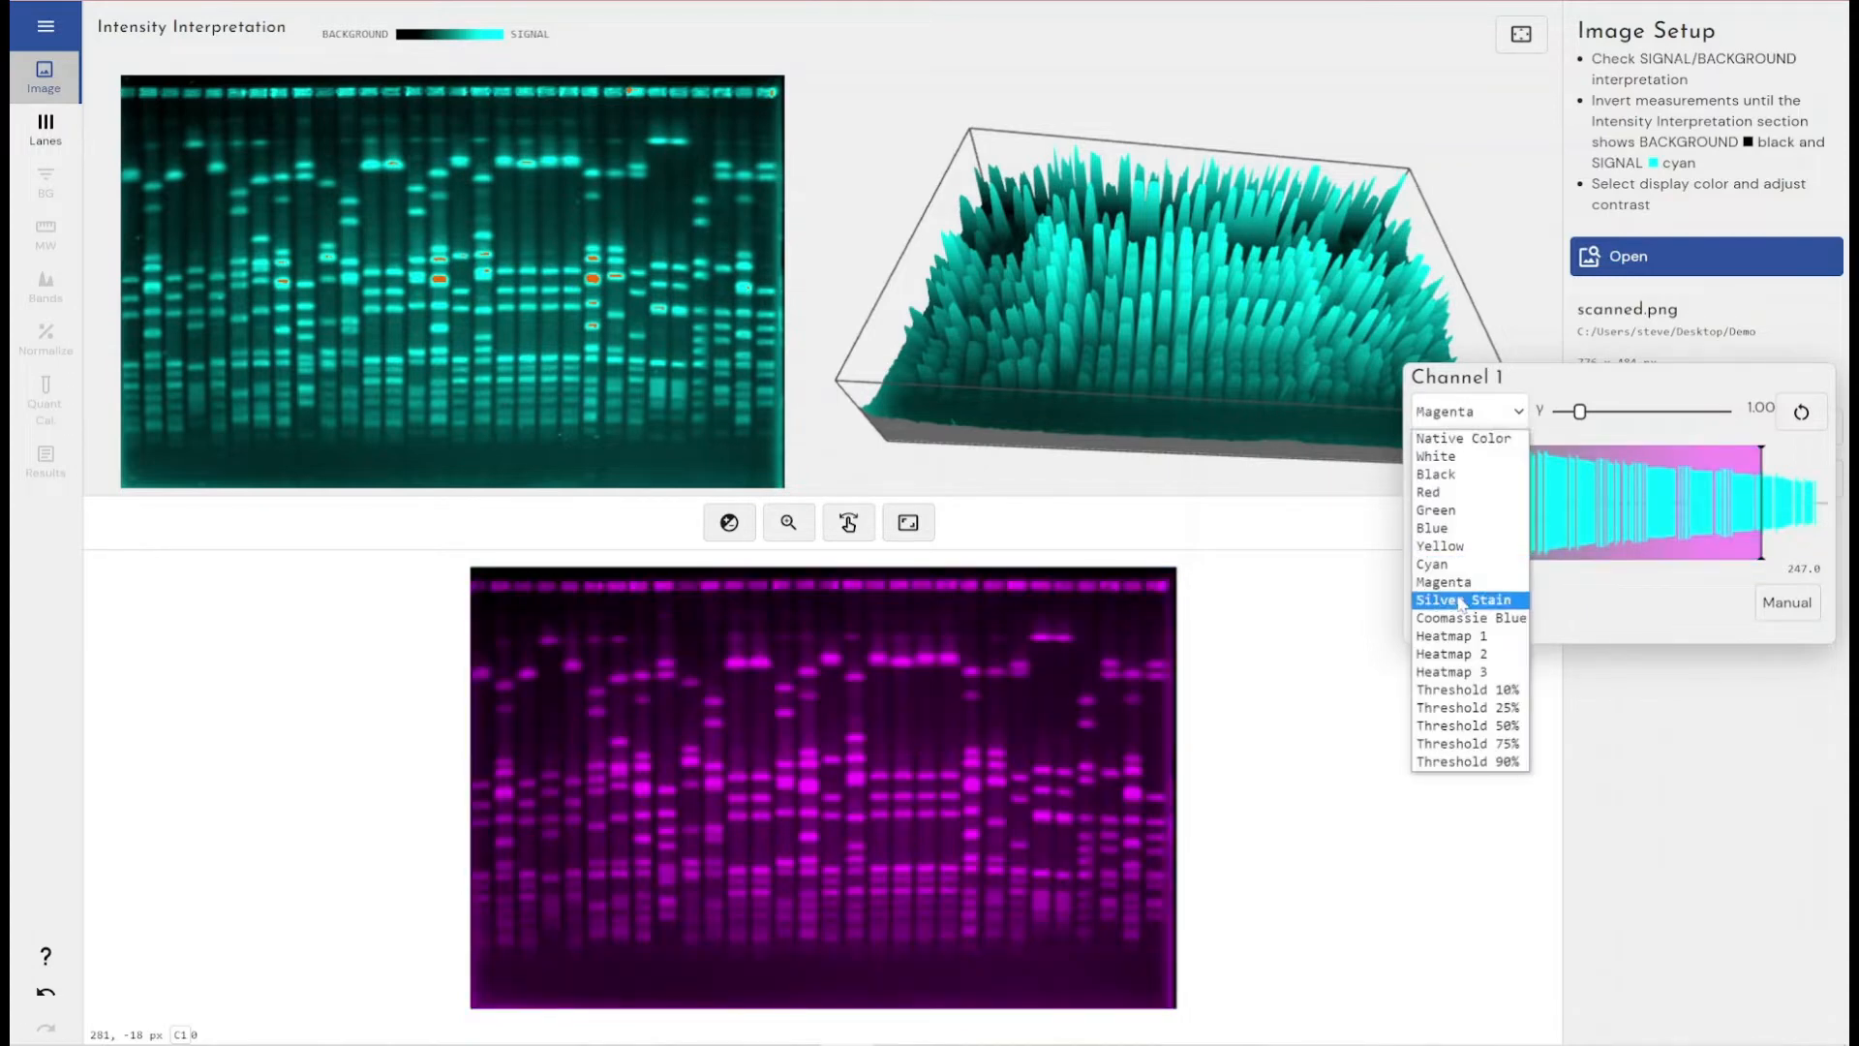
click(1464, 599)
click(1467, 414)
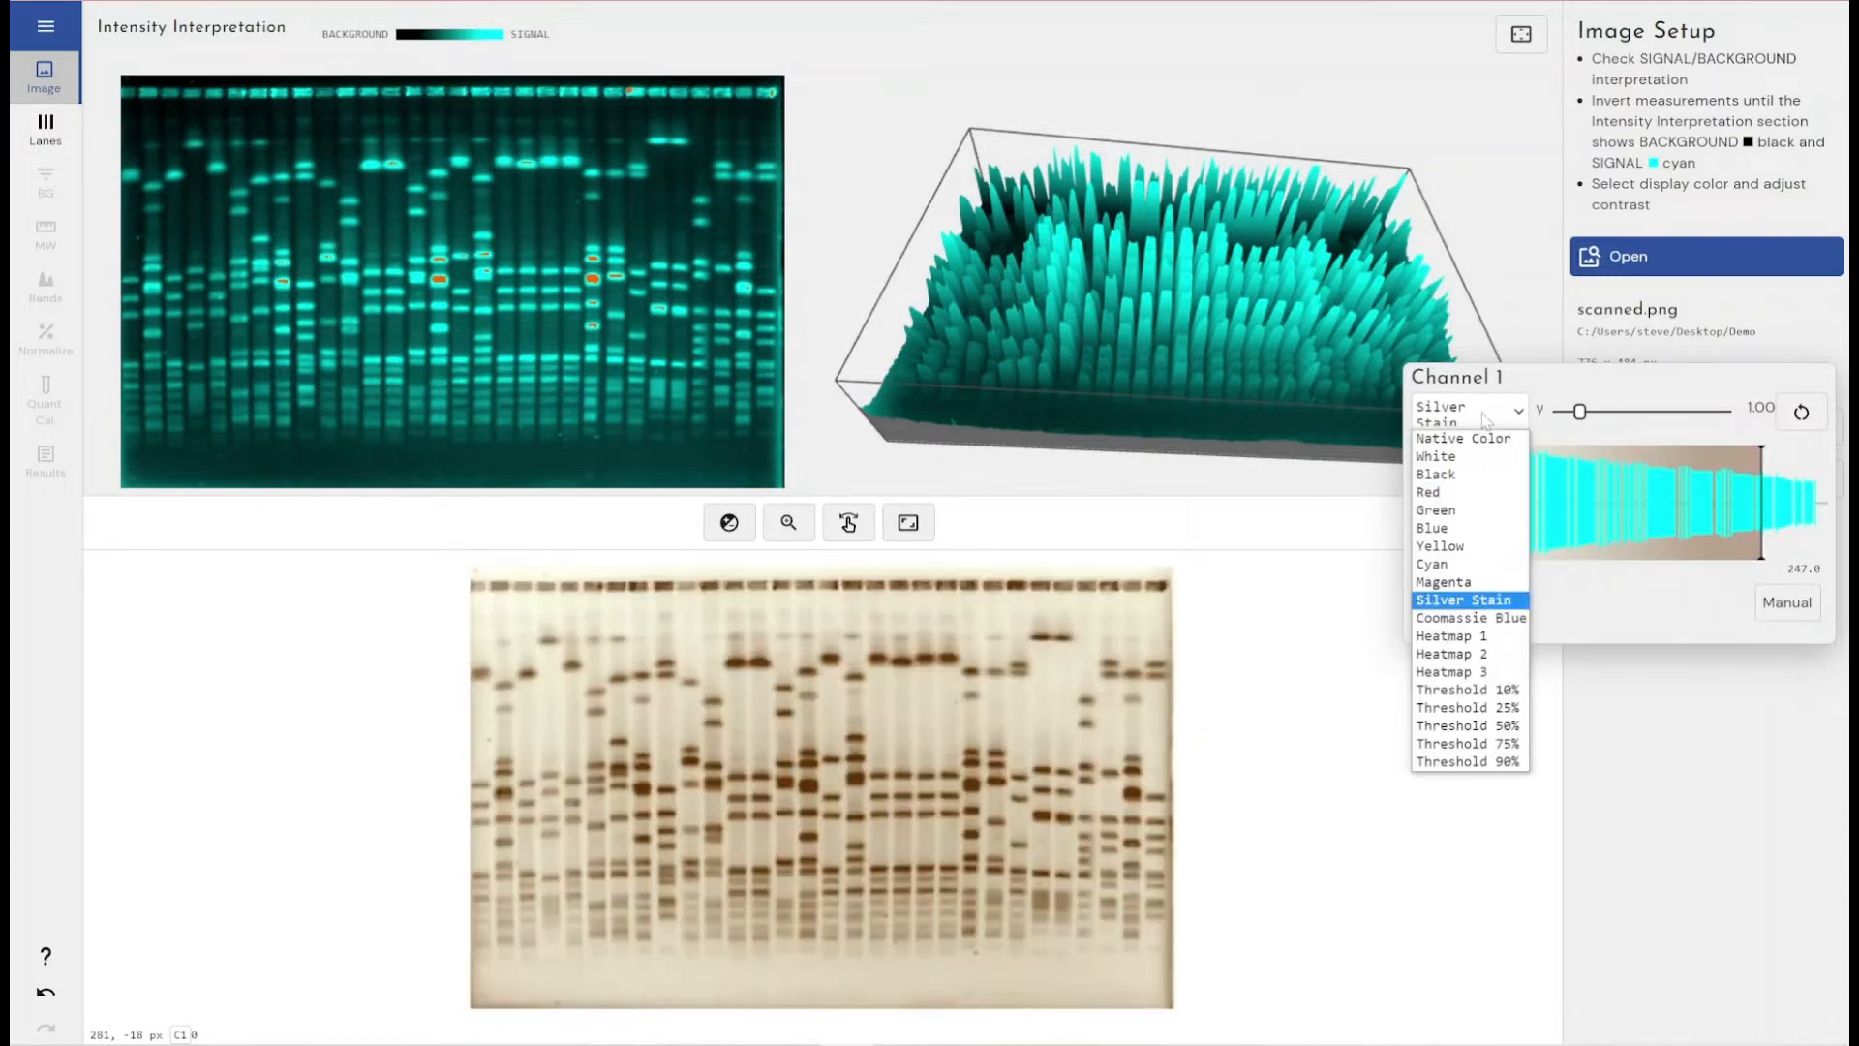
click(1481, 619)
click(1506, 416)
click(1474, 636)
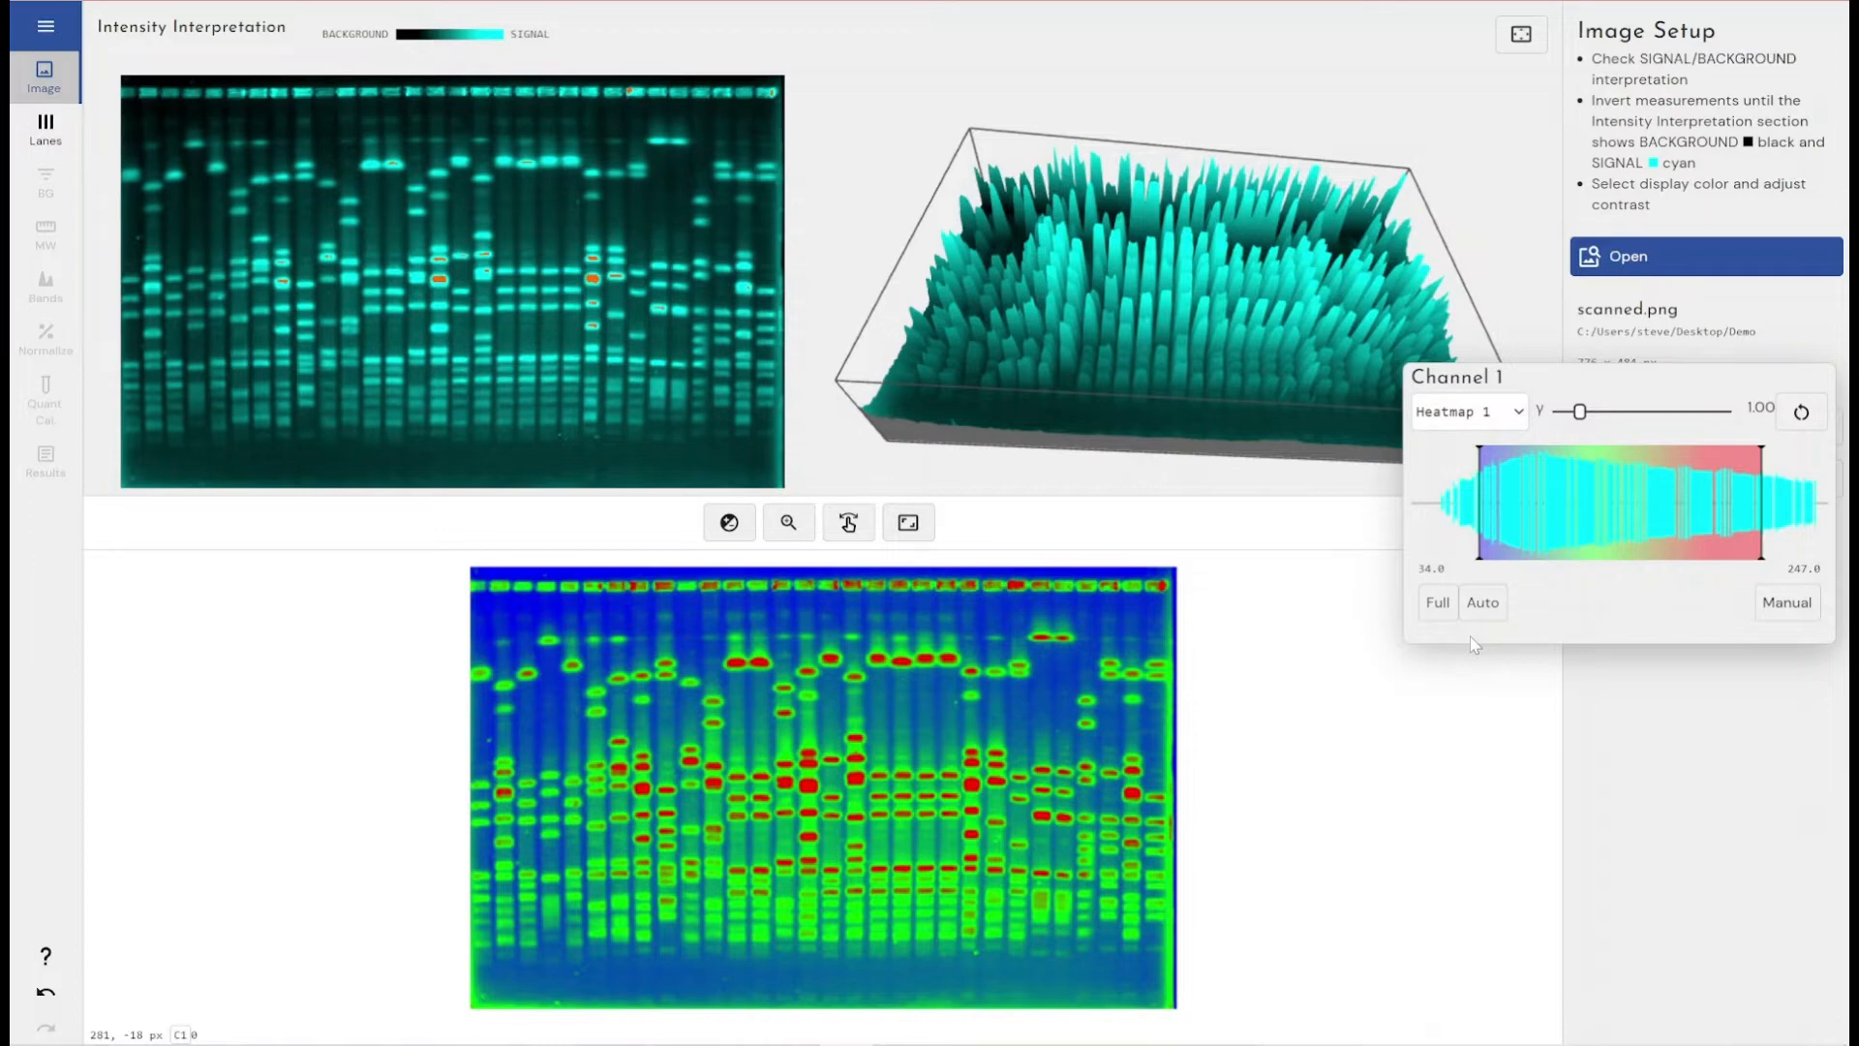
- Compare the gel in the Blue, Silver Stain, Coomassie Blue and Green display colors
click(1510, 405)
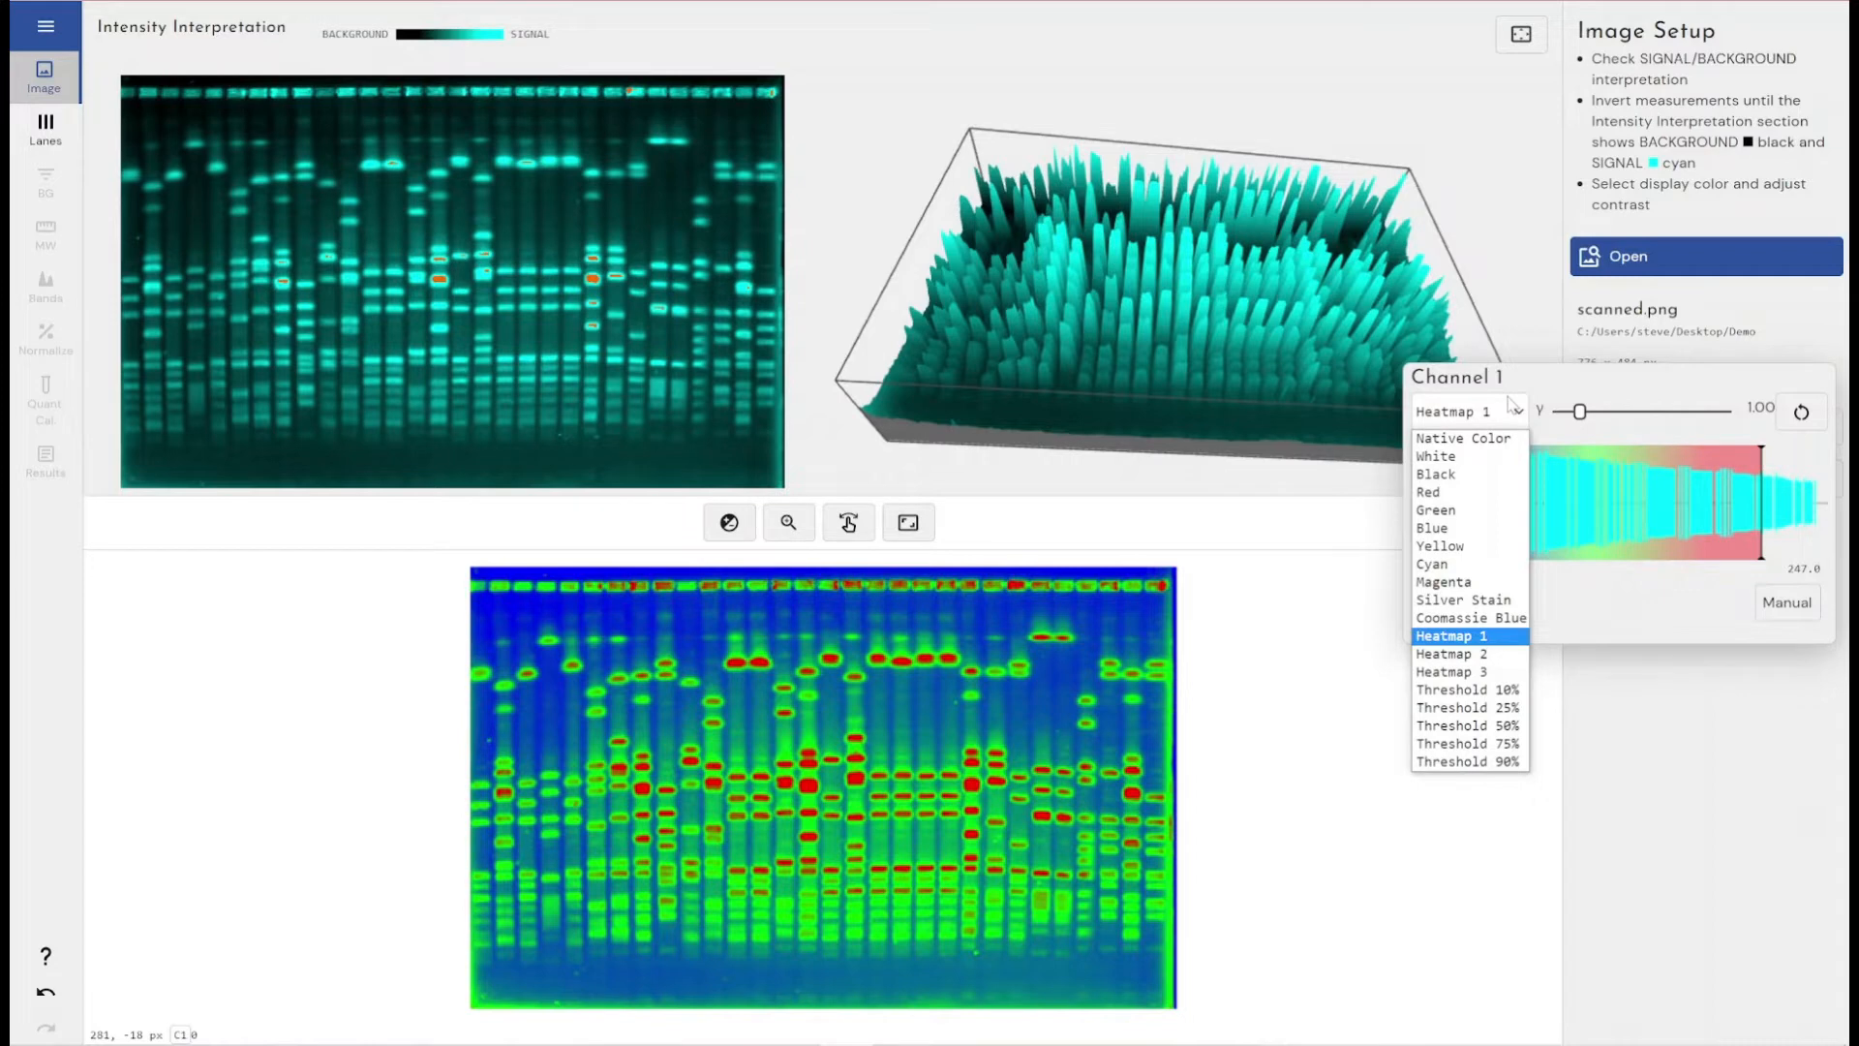
click(1443, 528)
click(1498, 424)
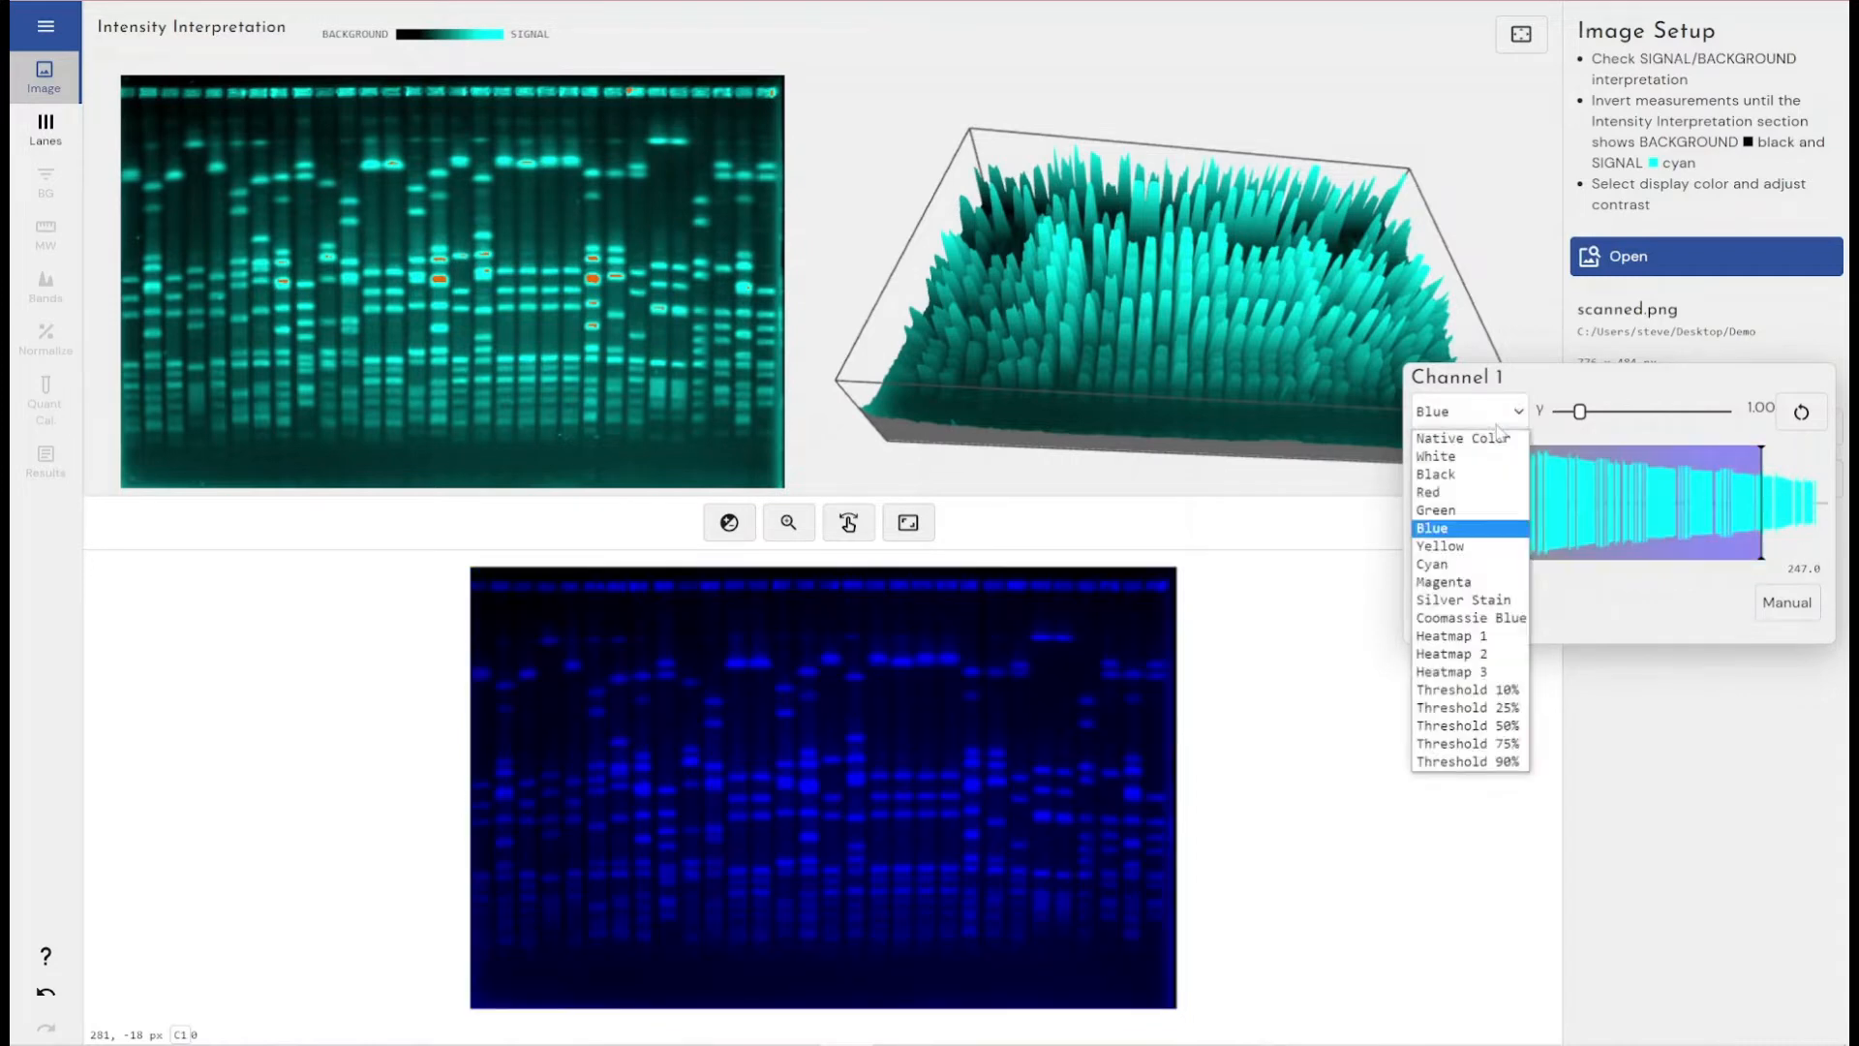
key(Down)
key(Down)
key(Down)
key(Down)
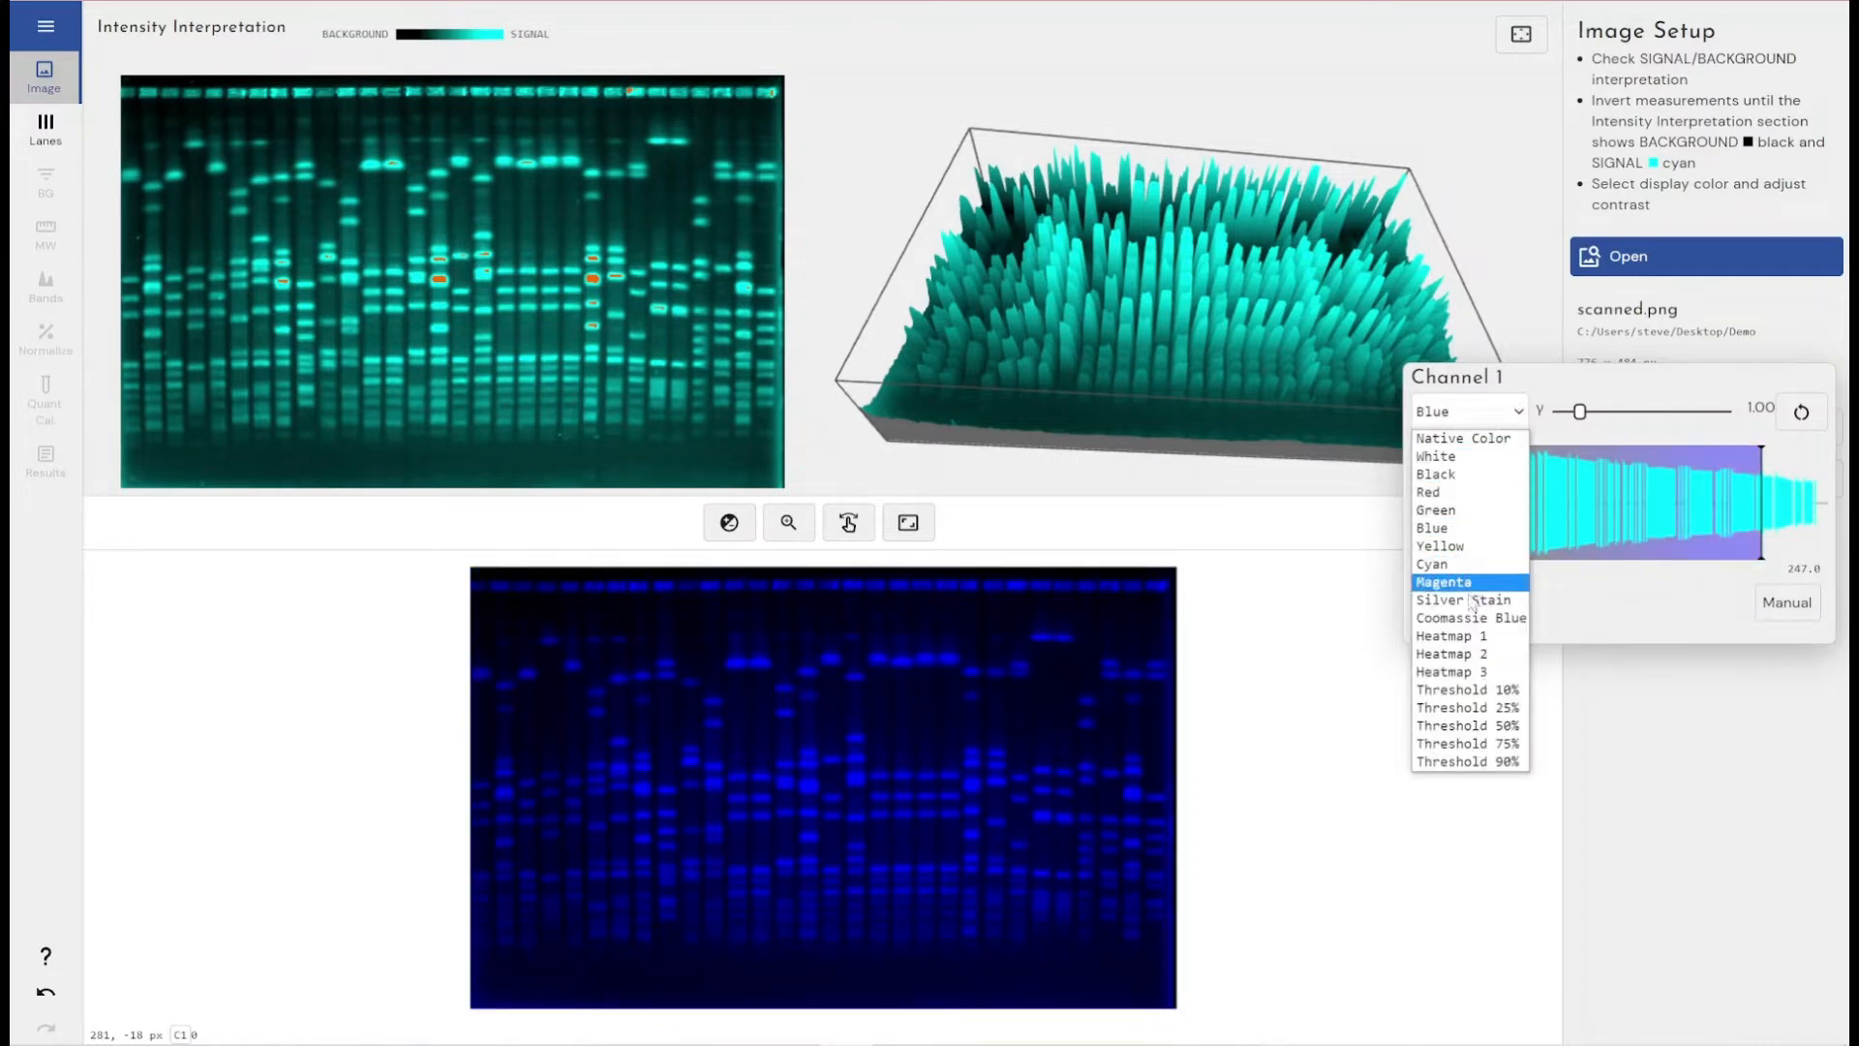
key(Return)
click(1518, 426)
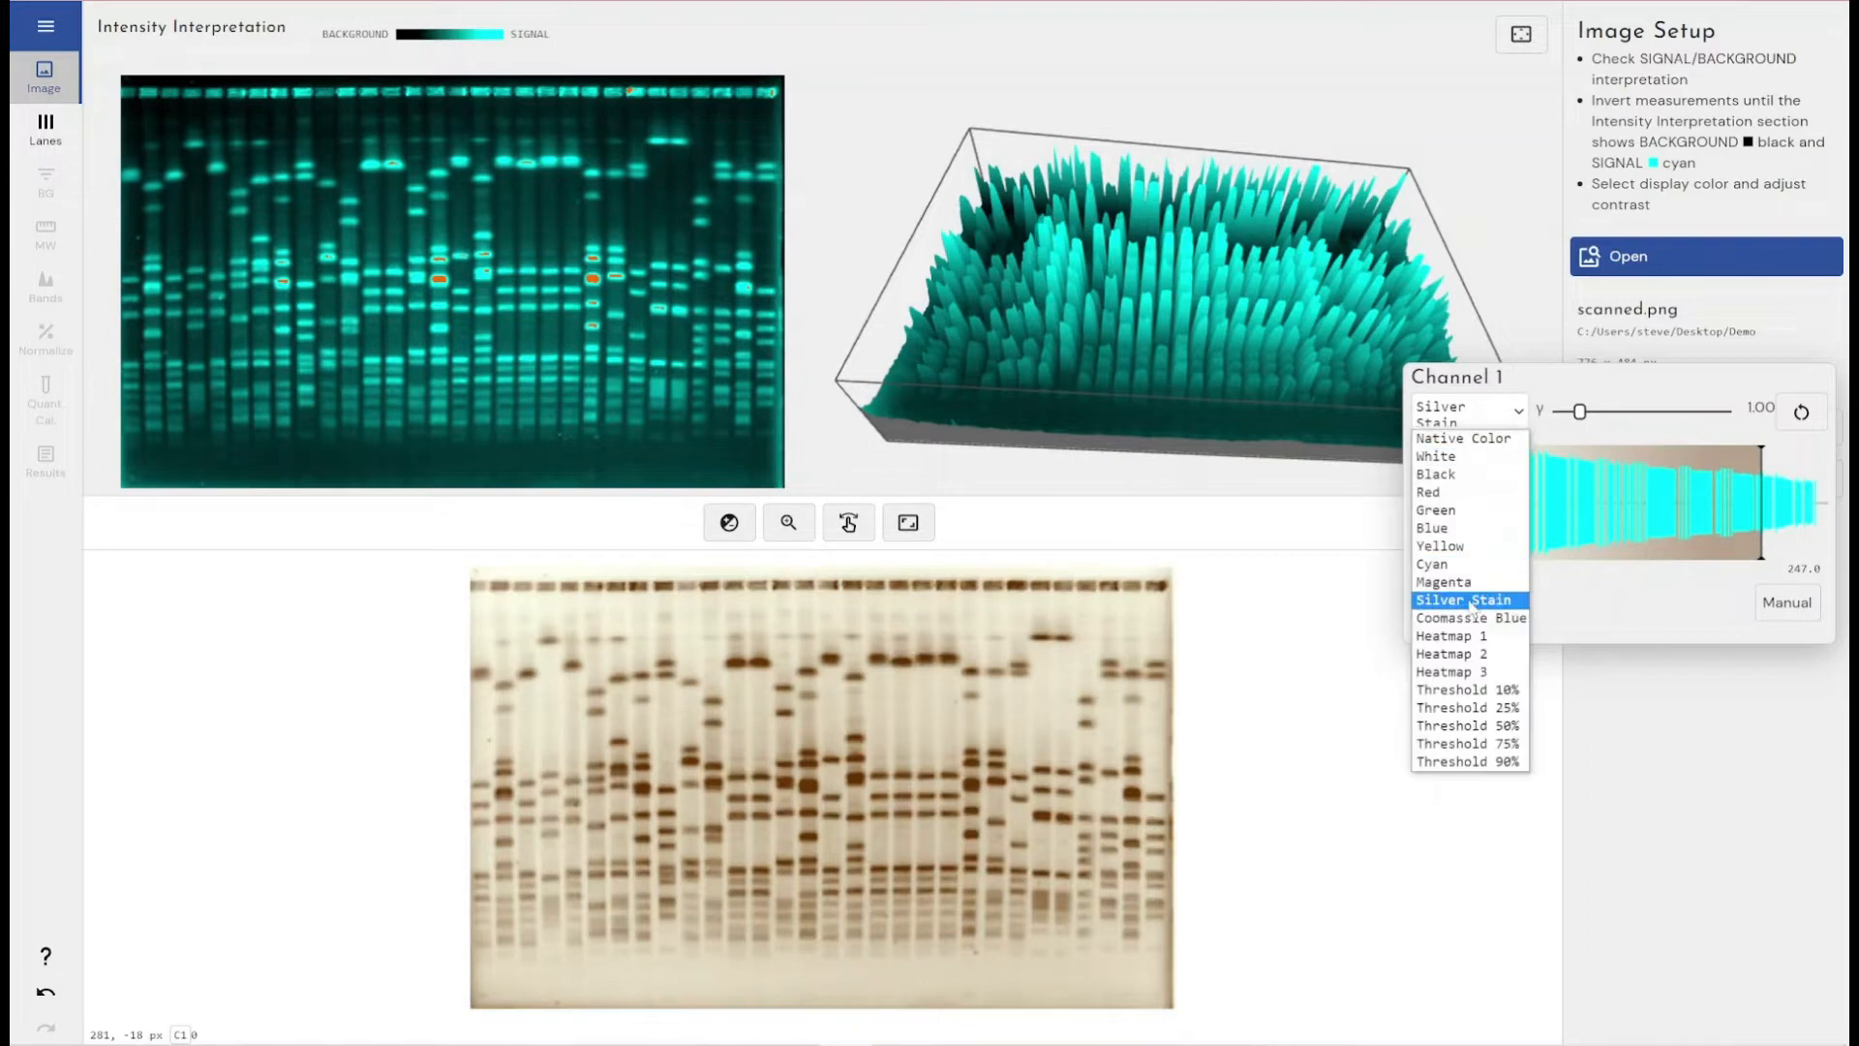
click(1466, 617)
click(1497, 422)
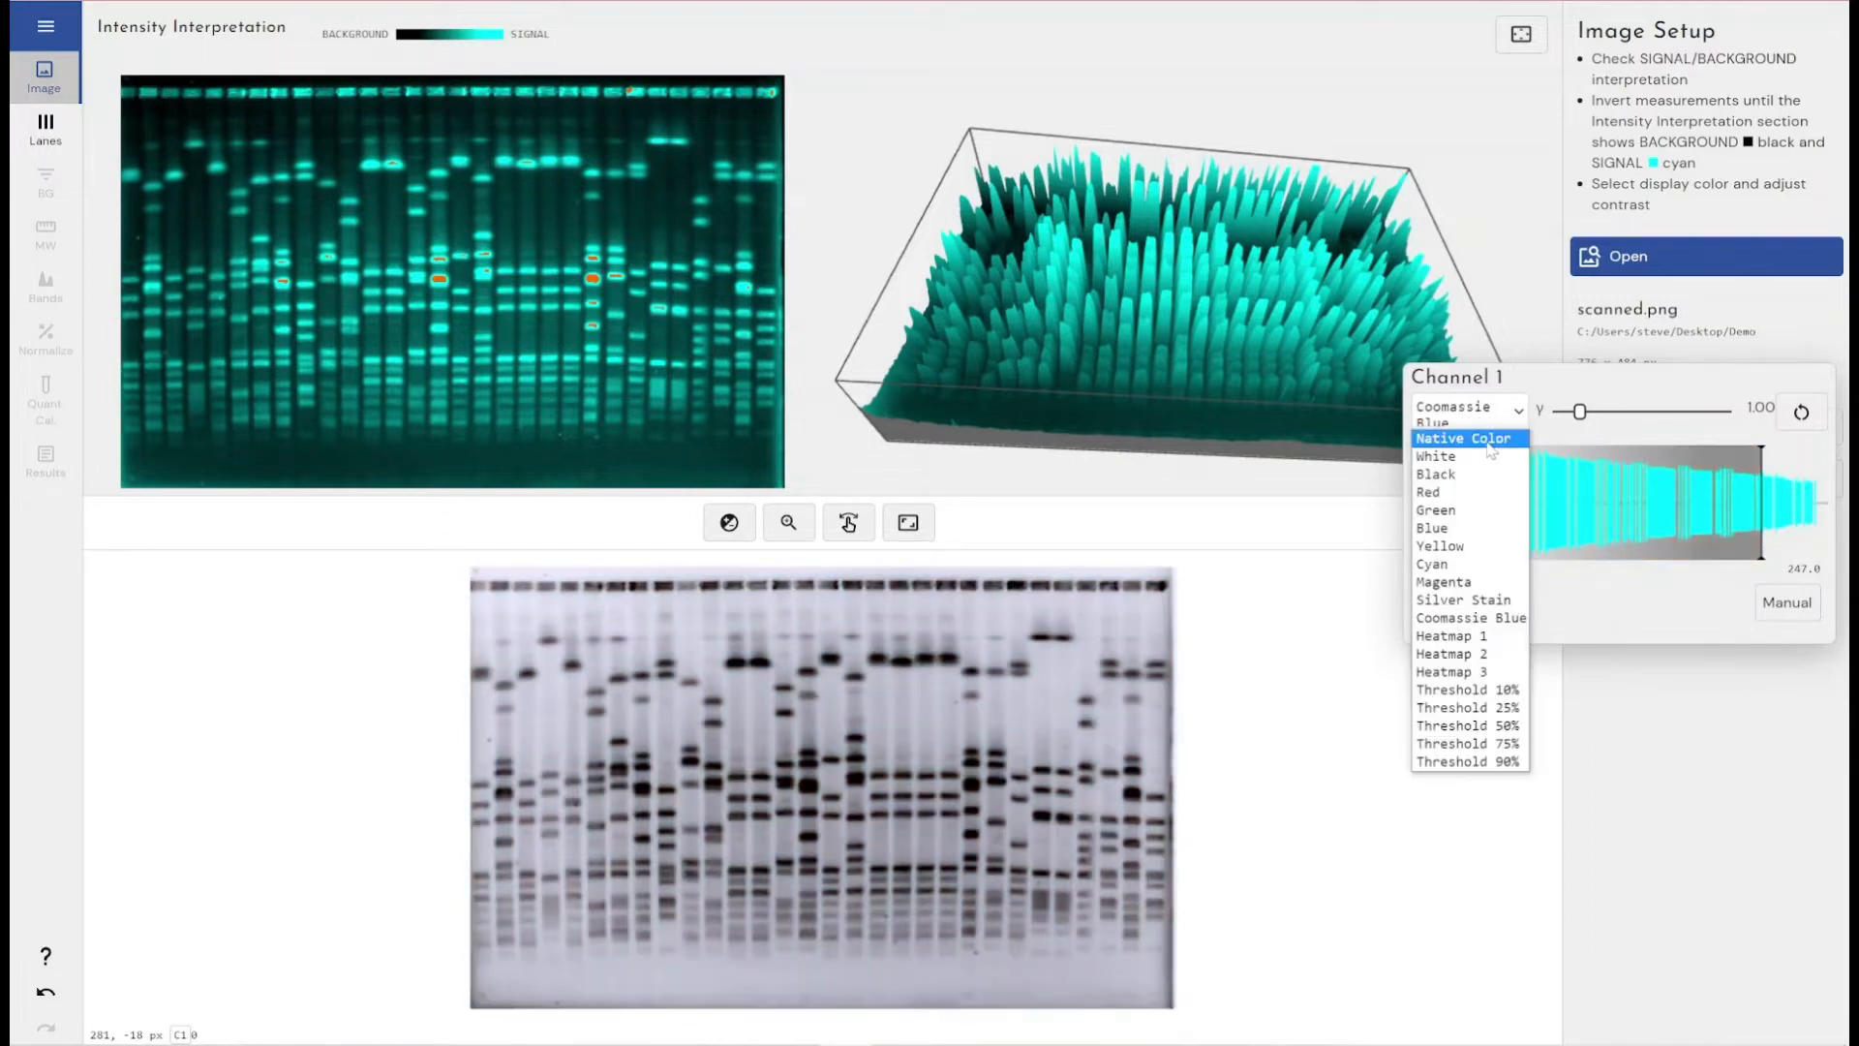
click(1464, 509)
- Set Channel 1's display color back to Native Color and close the contrast settings
click(1476, 426)
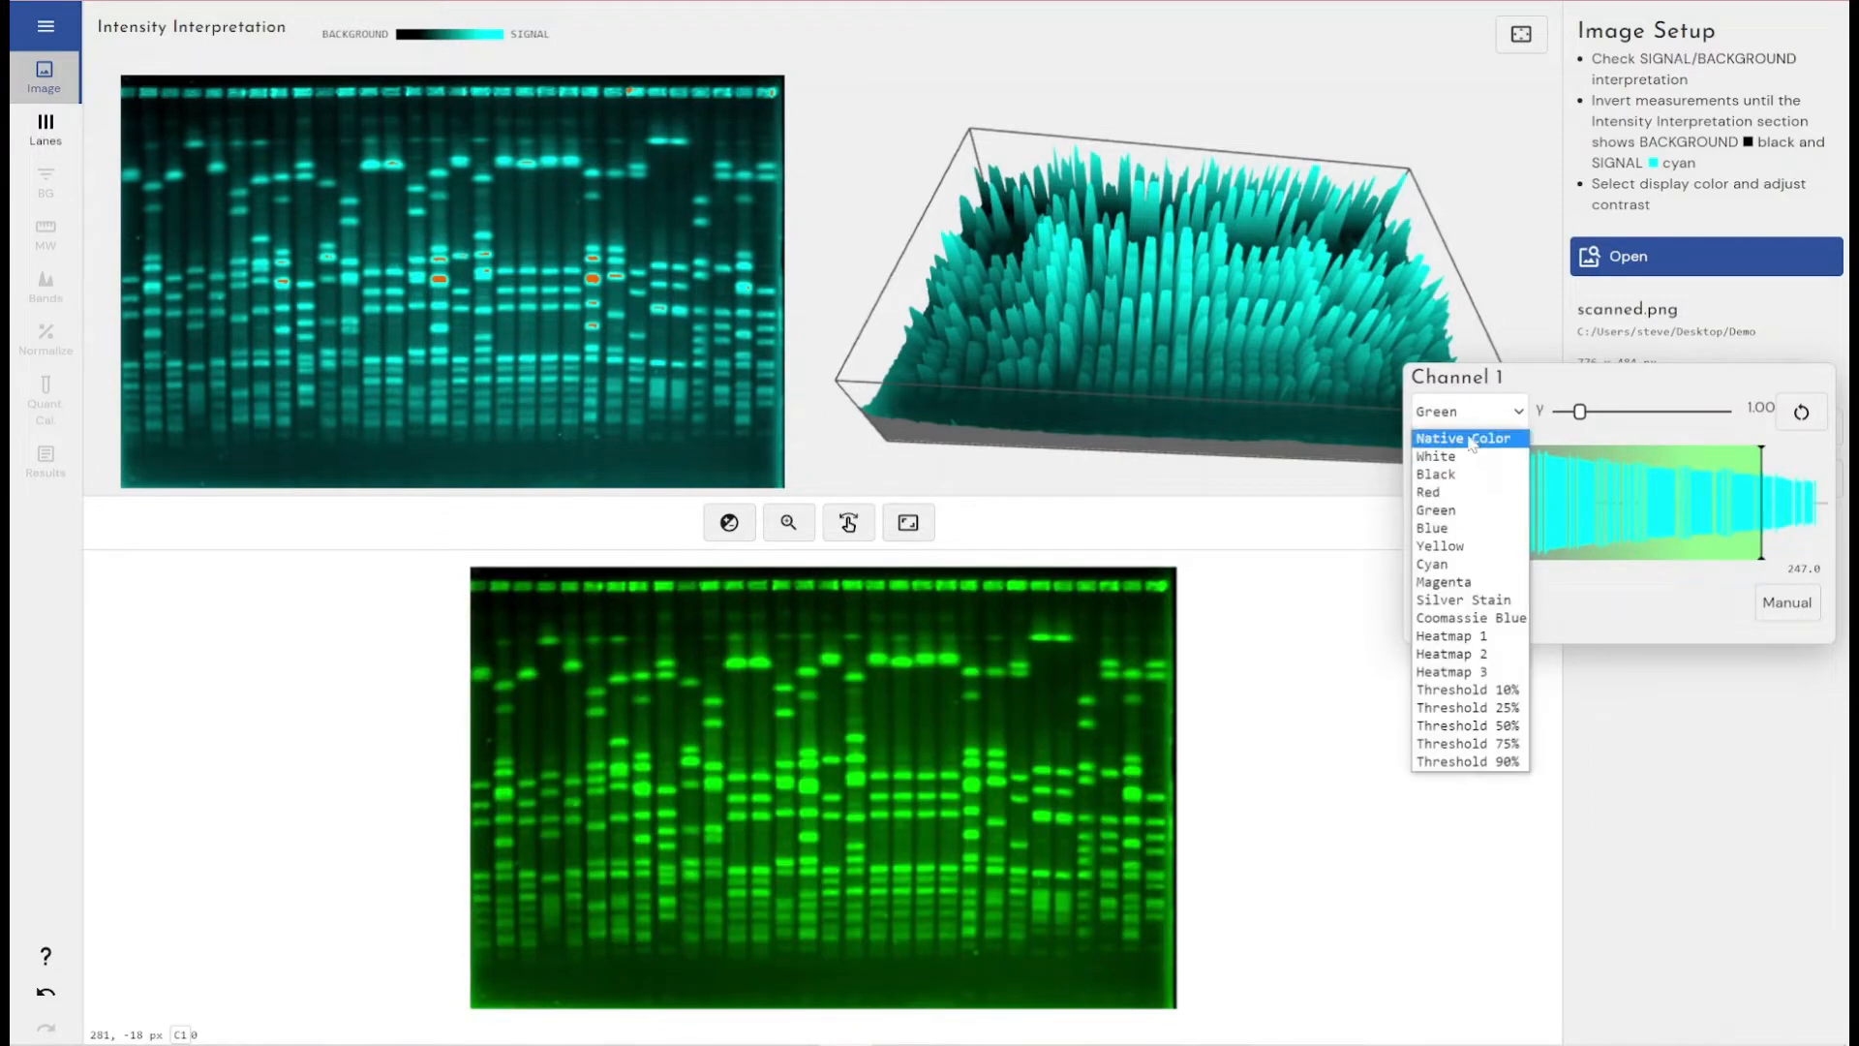
click(1462, 437)
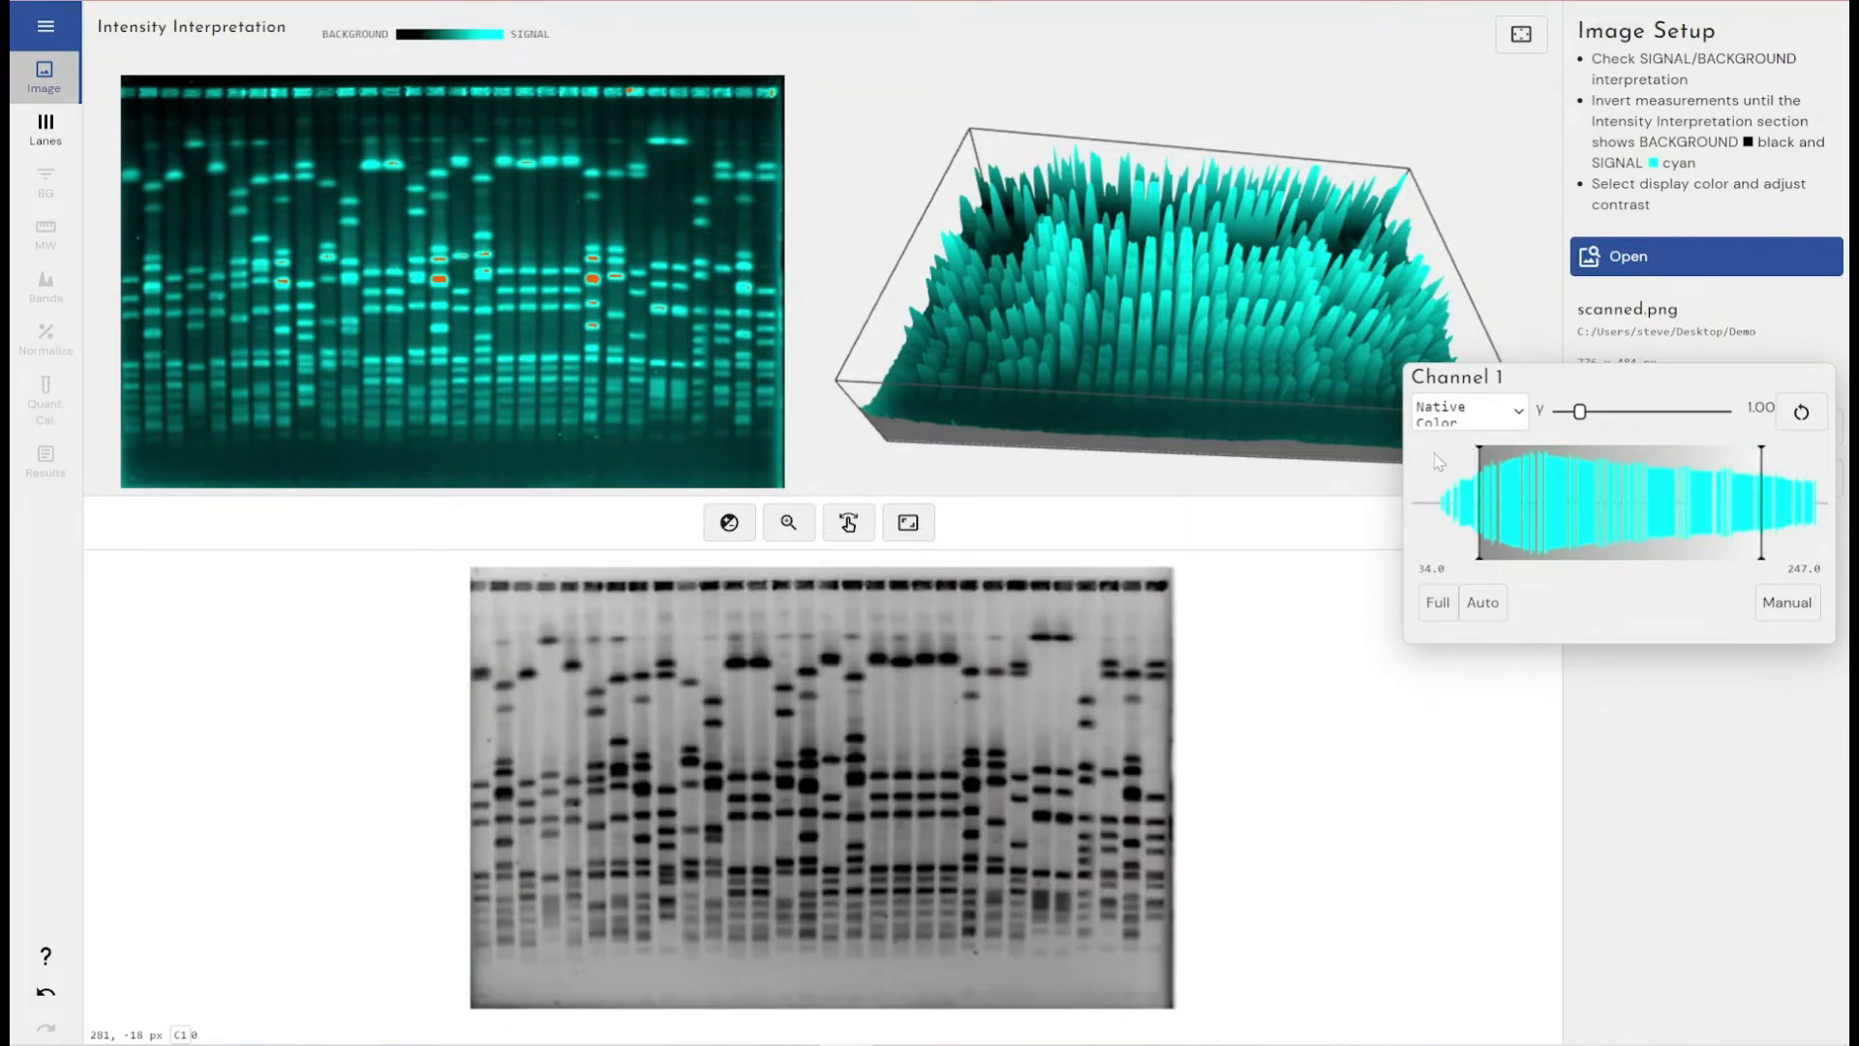
click(1661, 746)
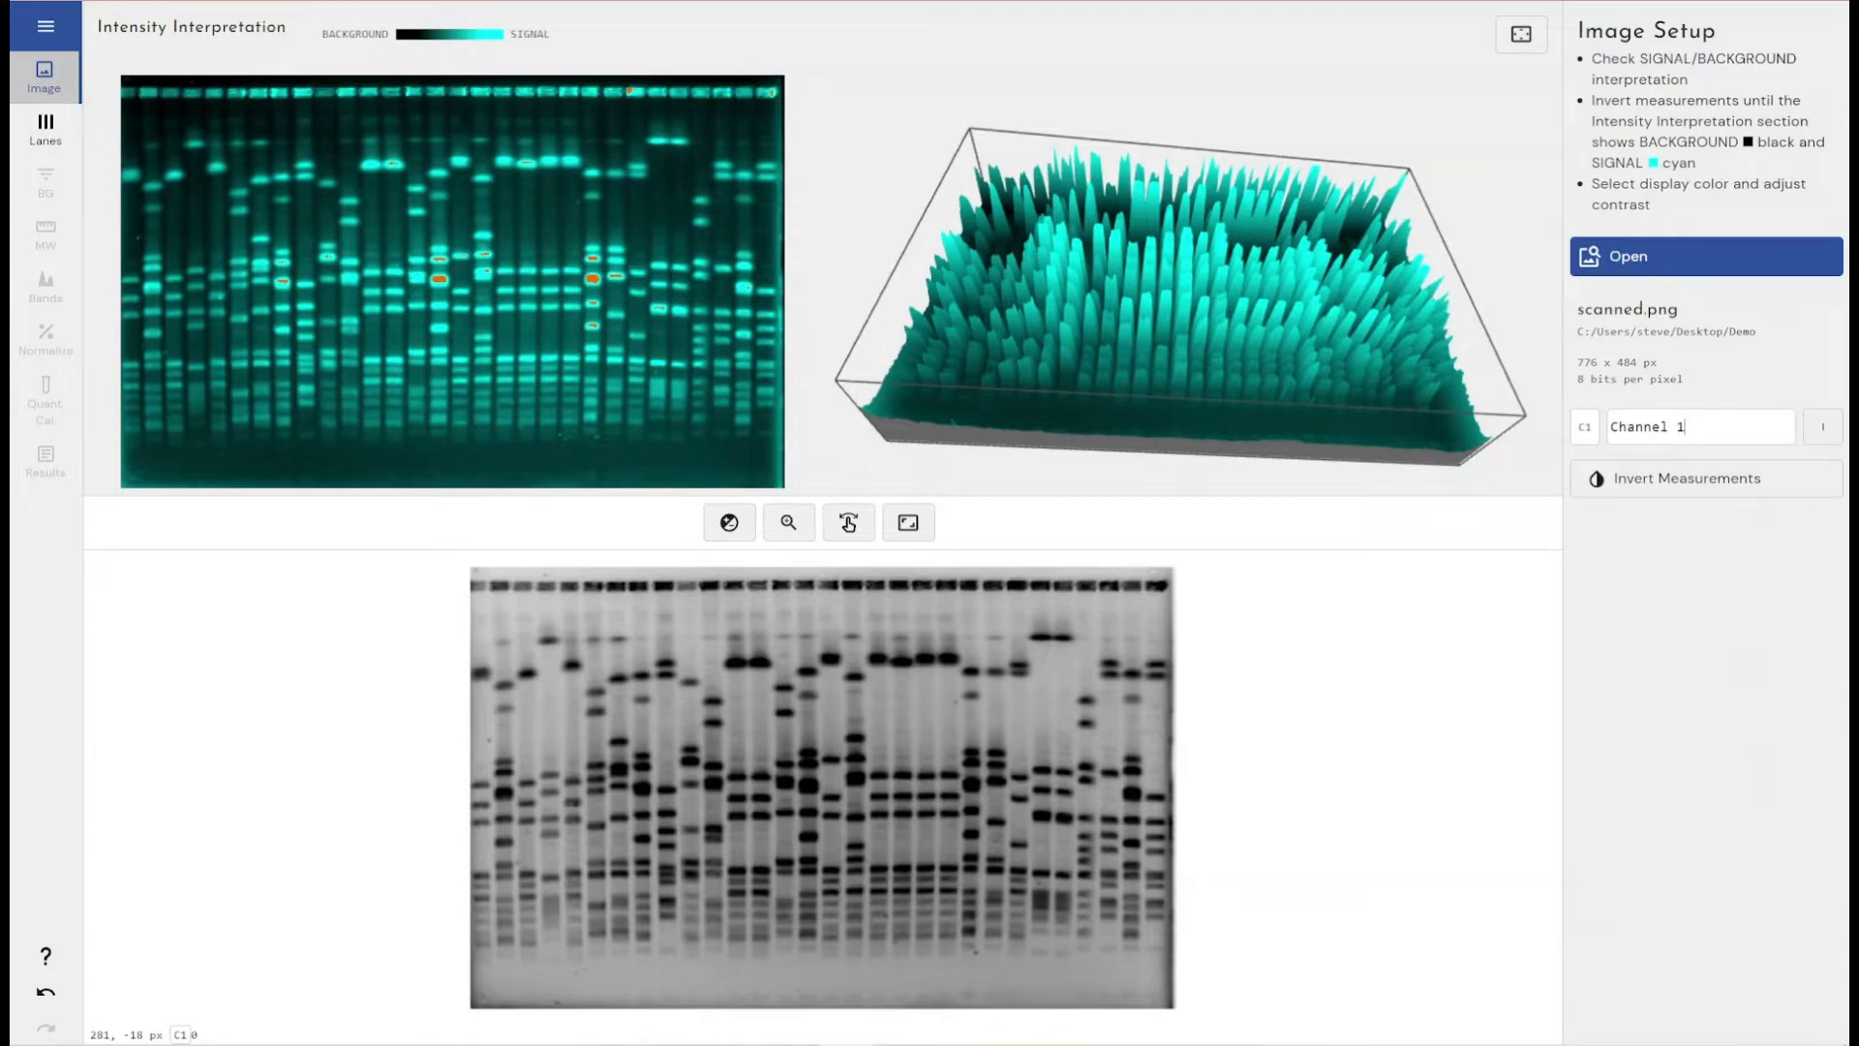
- Try automatic lane detection across the whole gel image, and delete the detected lane box
click(45, 126)
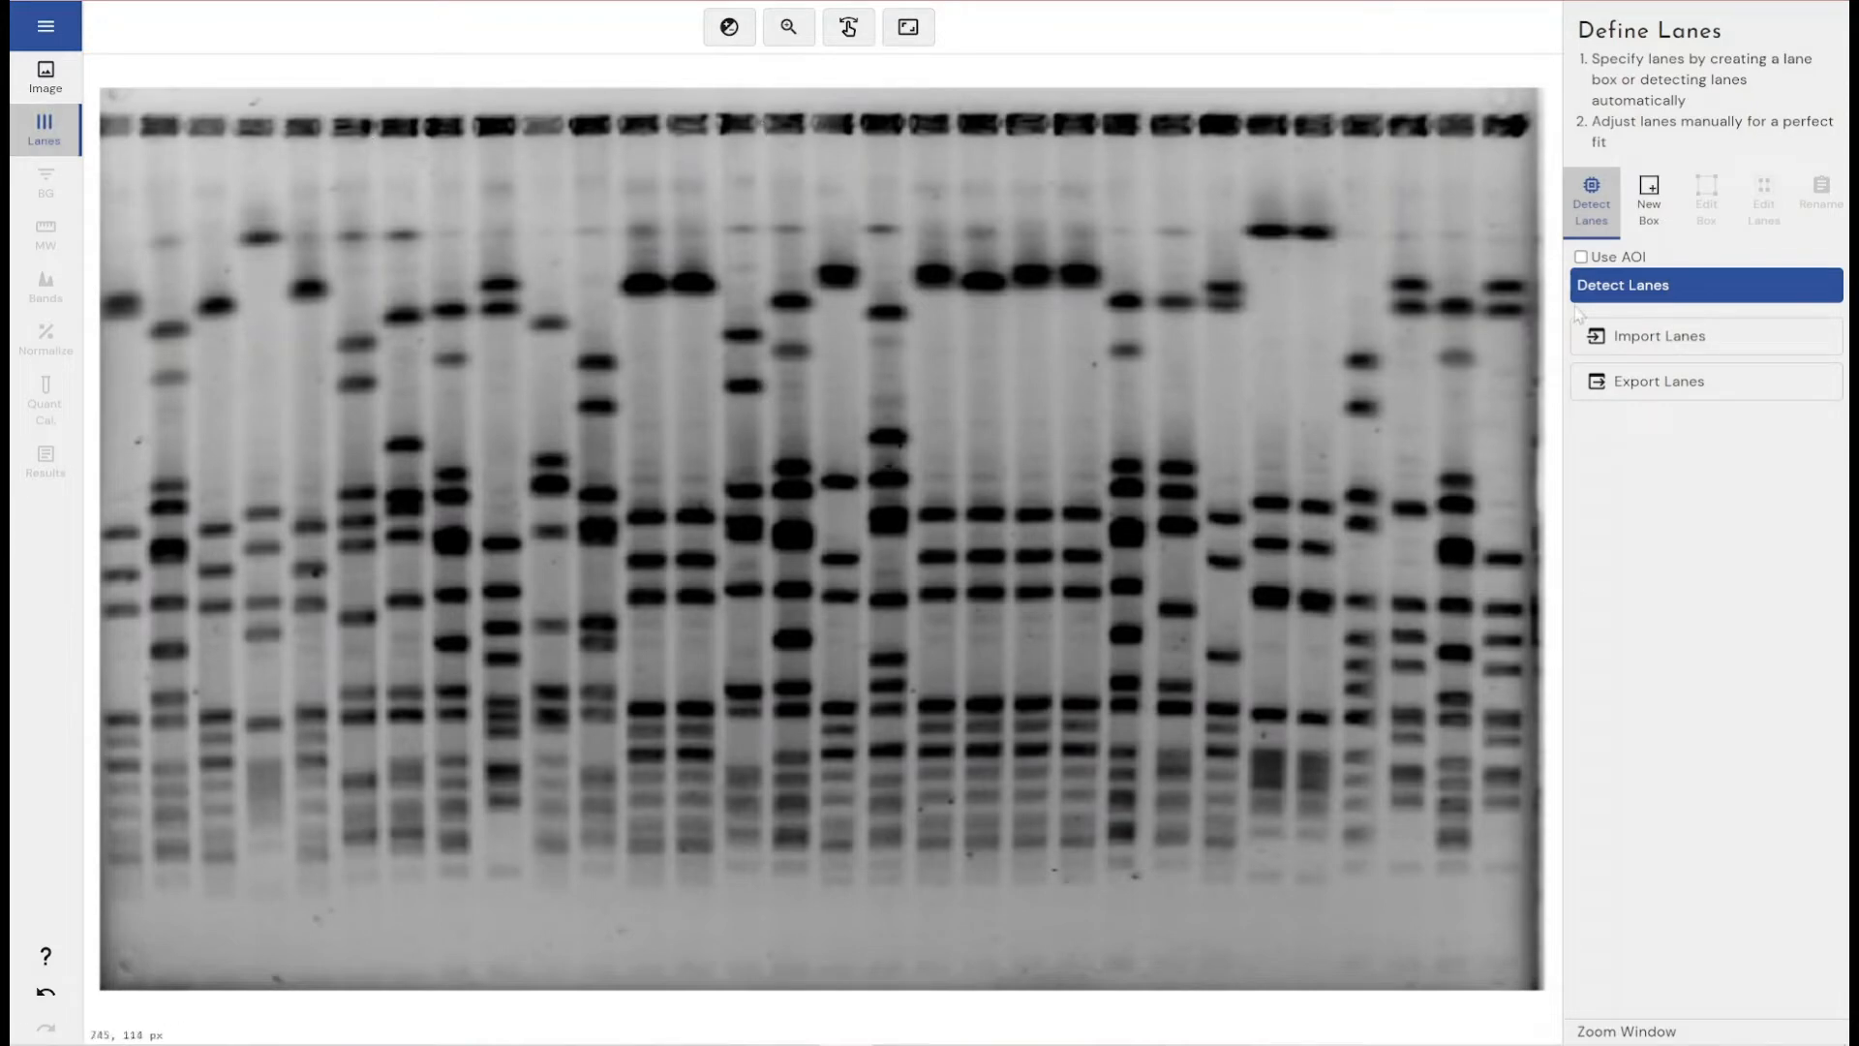
click(1671, 283)
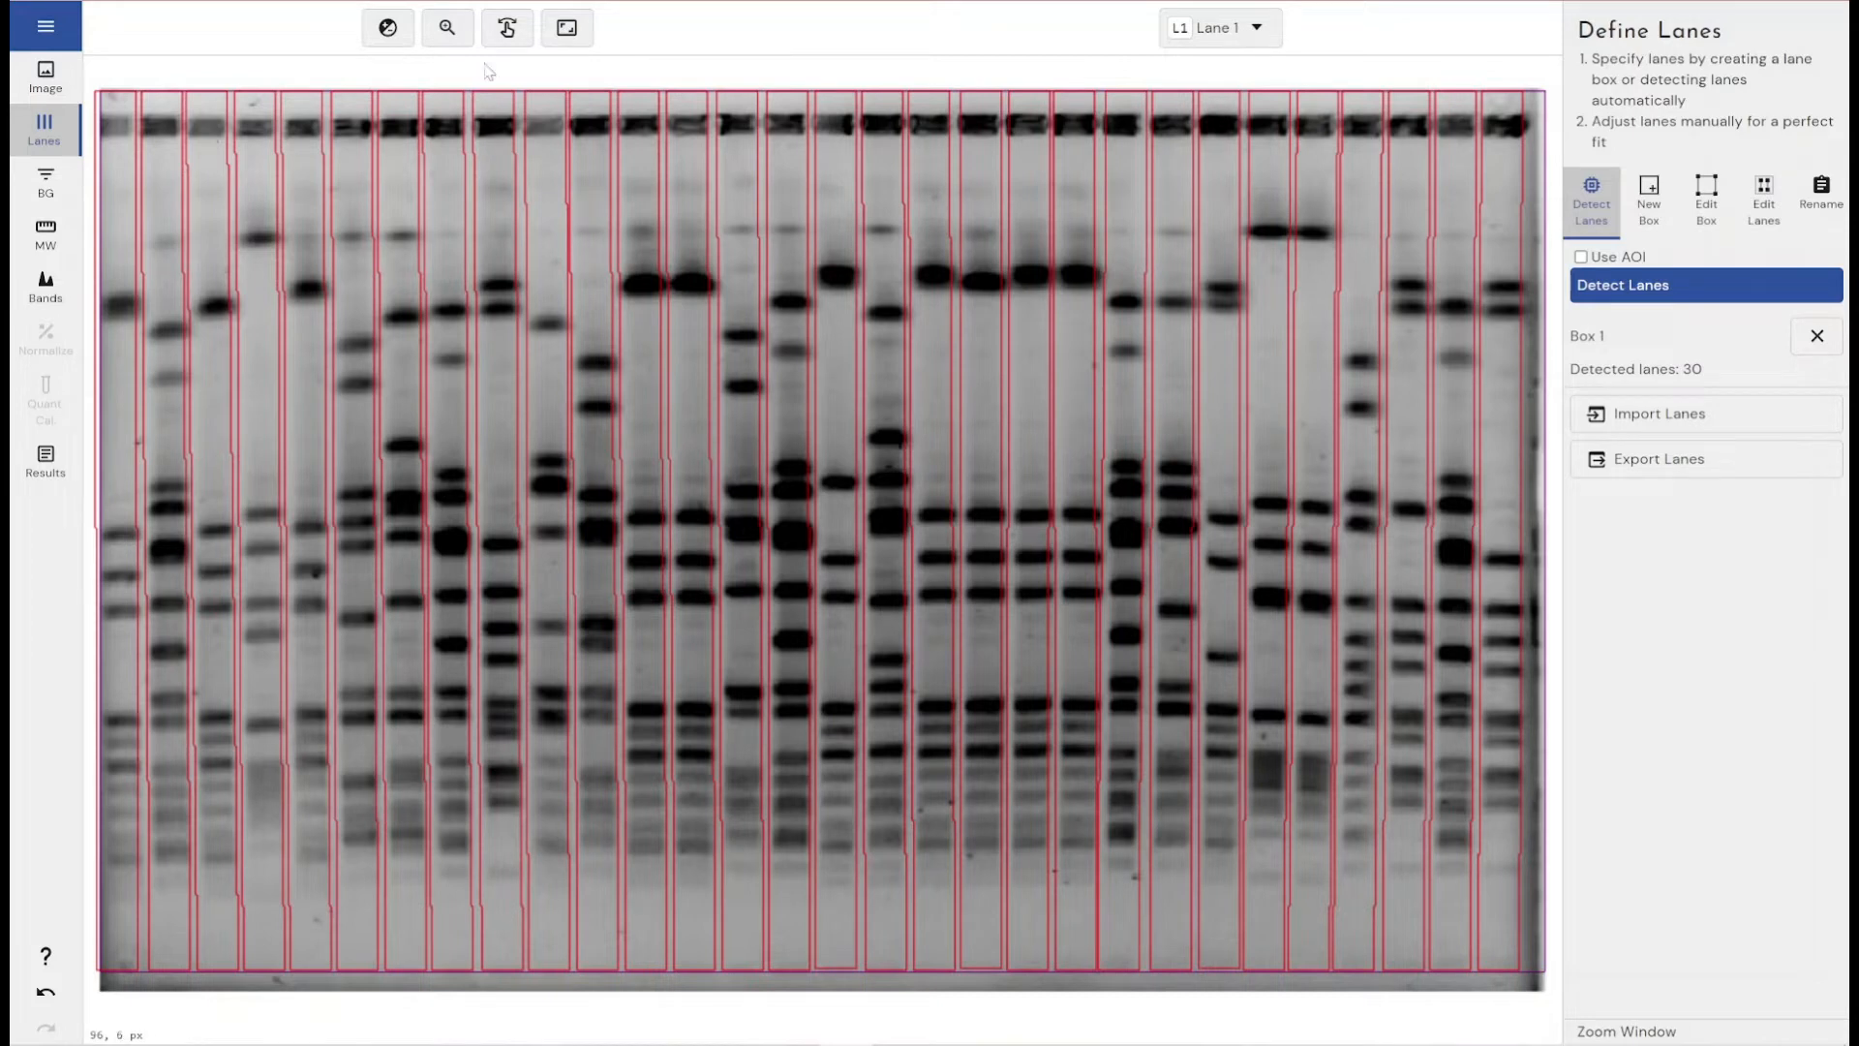
click(1818, 336)
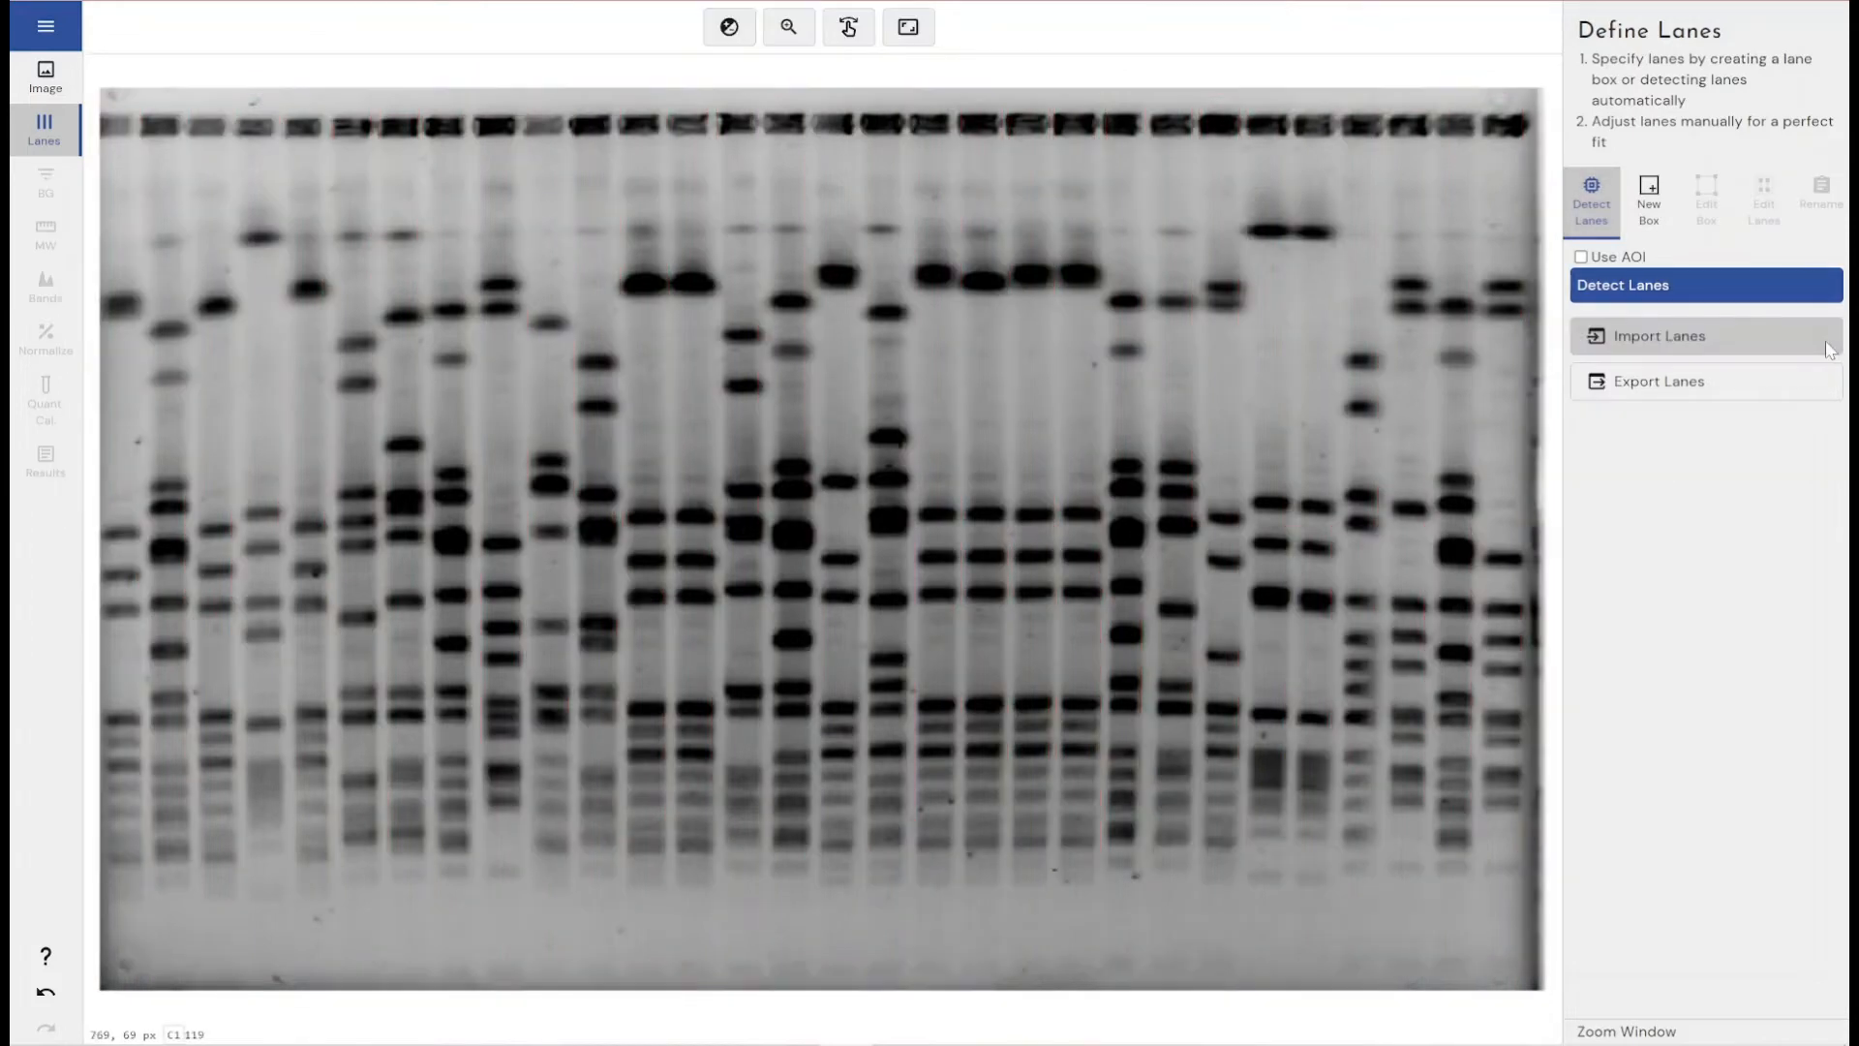
- Restrict lane detection to an area of interest spanning all lanes below the wells, and detect the lanes automatically
click(1586, 261)
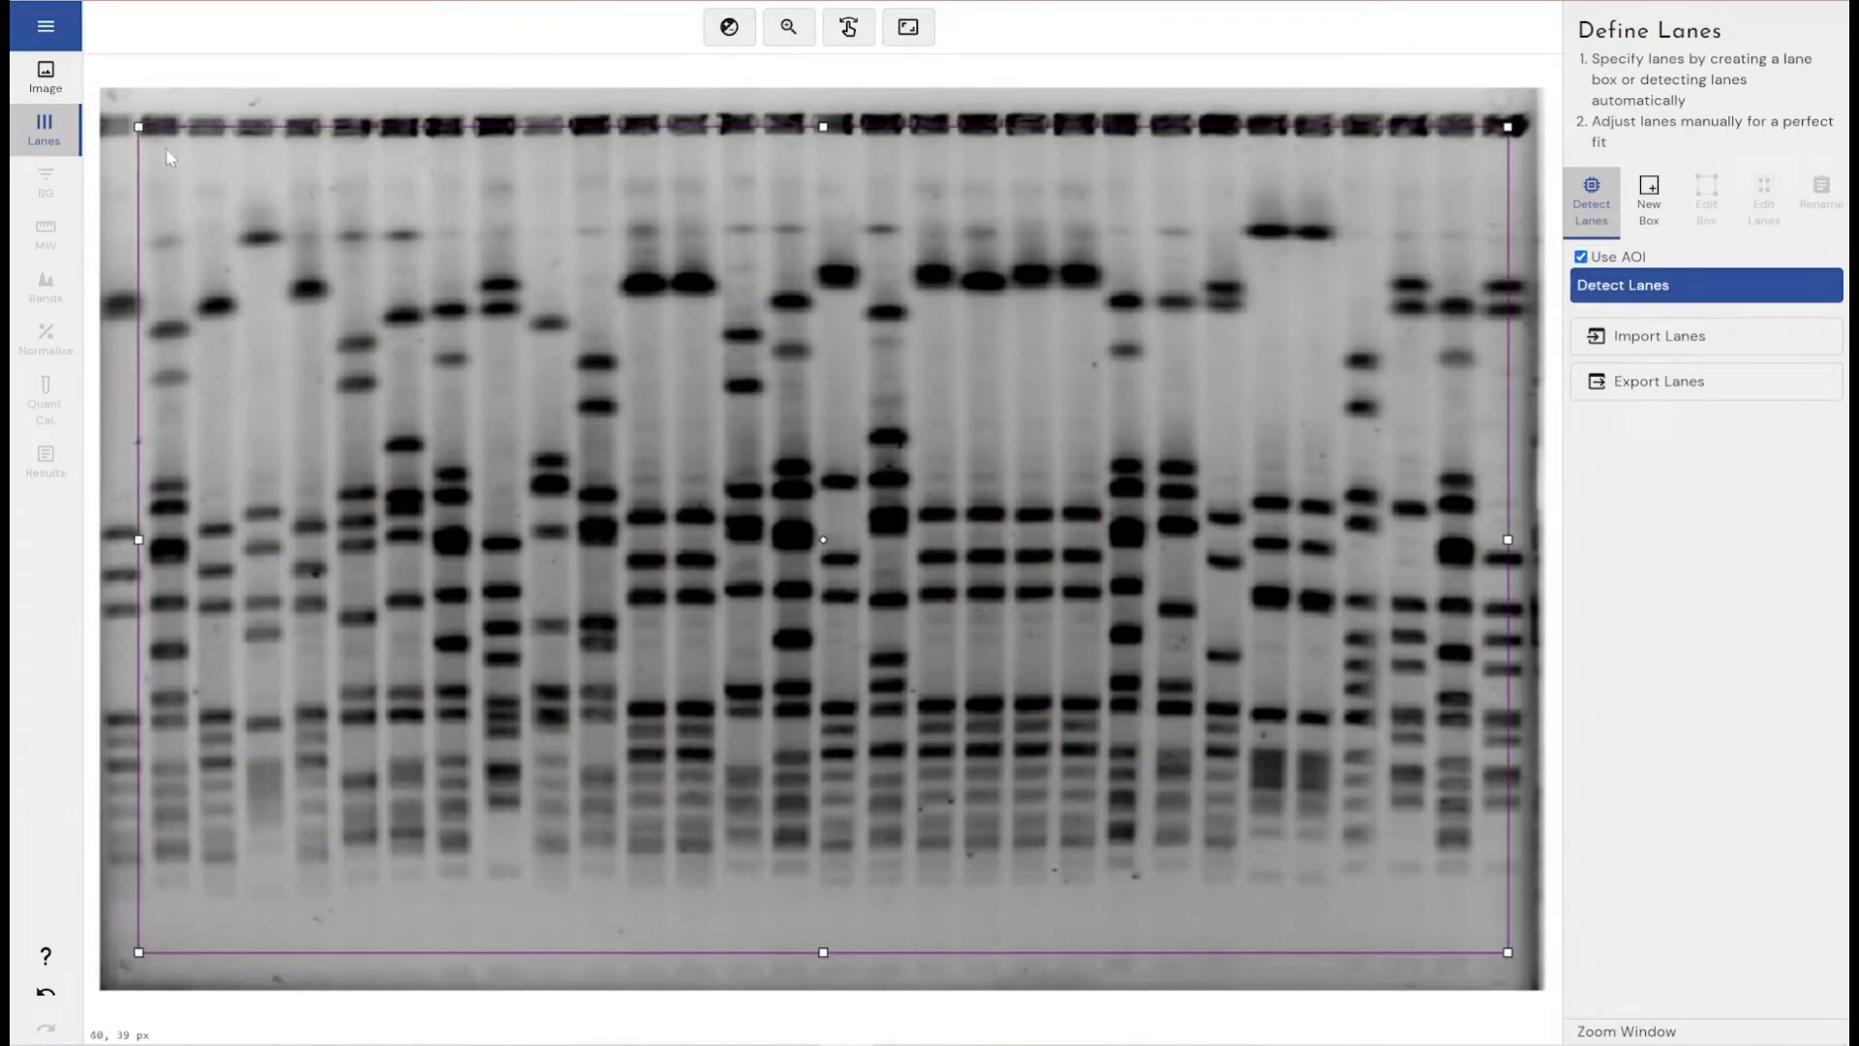
drag(142, 133, 107, 152)
drag(1508, 953, 1528, 897)
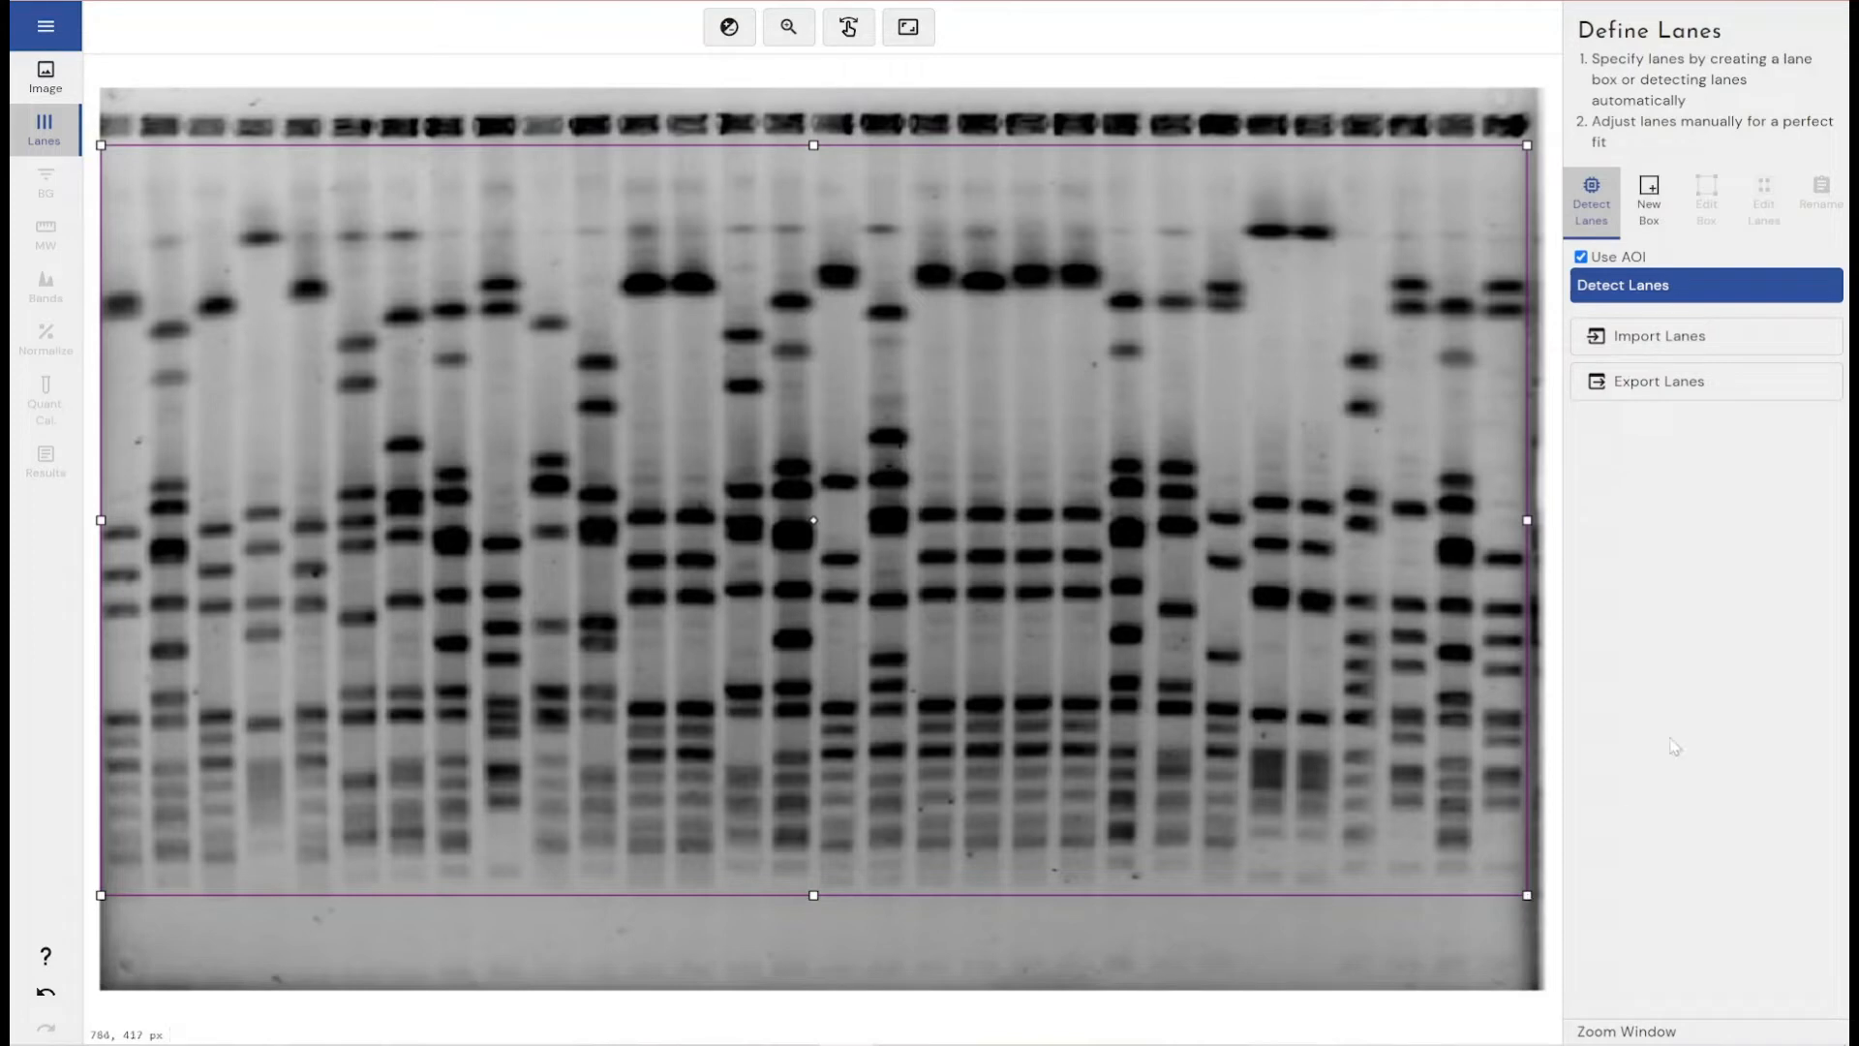
click(1664, 298)
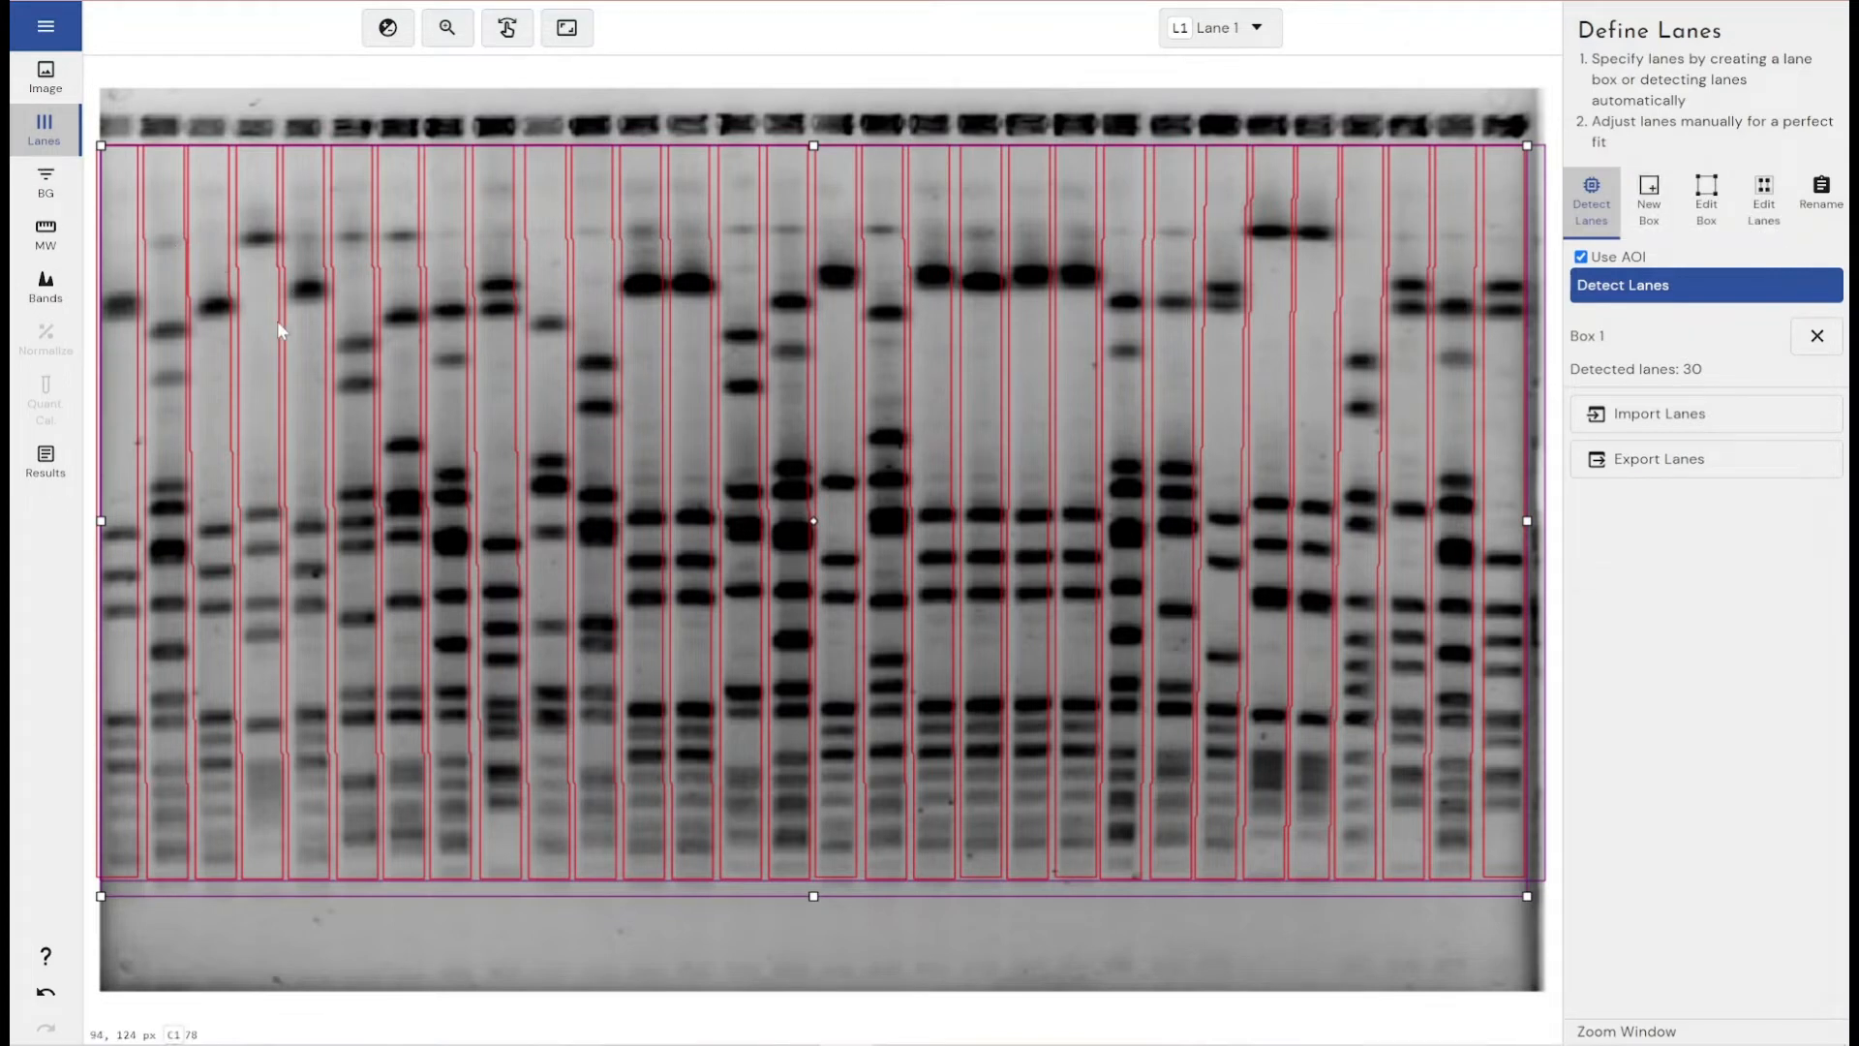
- Set the background method for the detected lanes to Rolling Ball
click(45, 183)
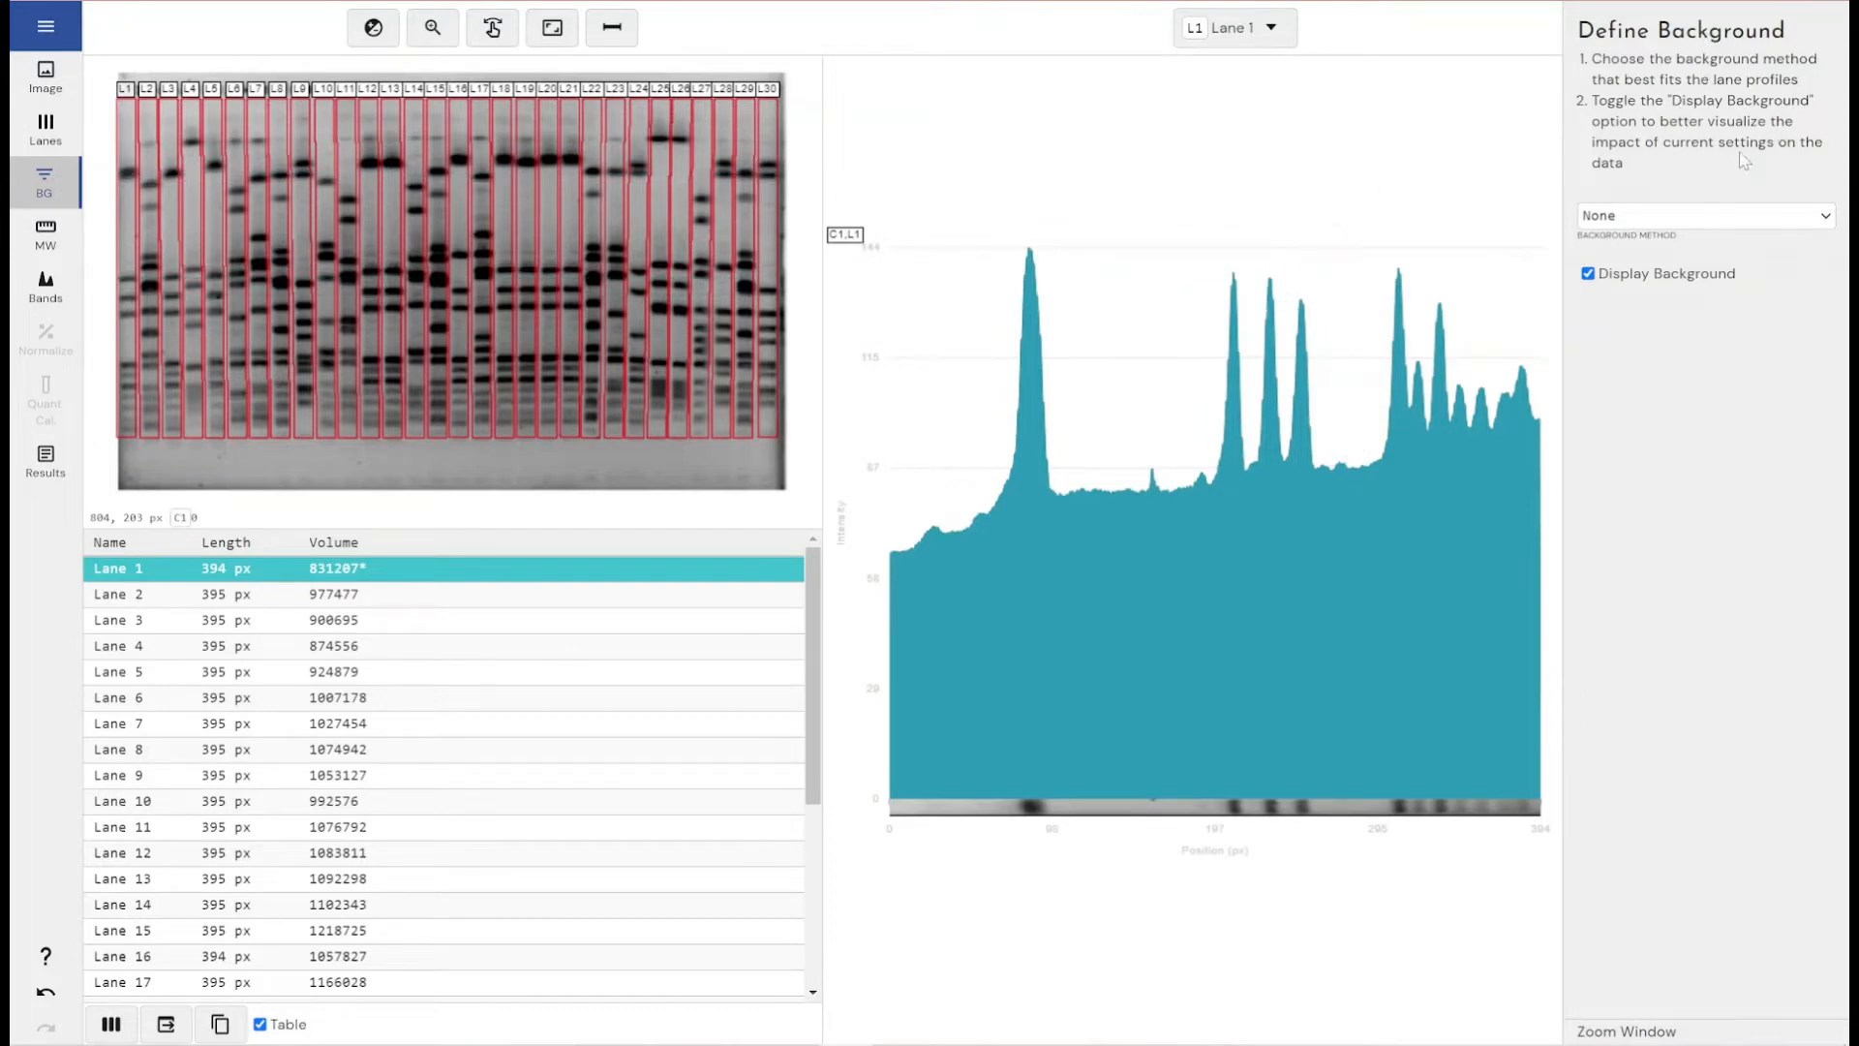
click(1691, 215)
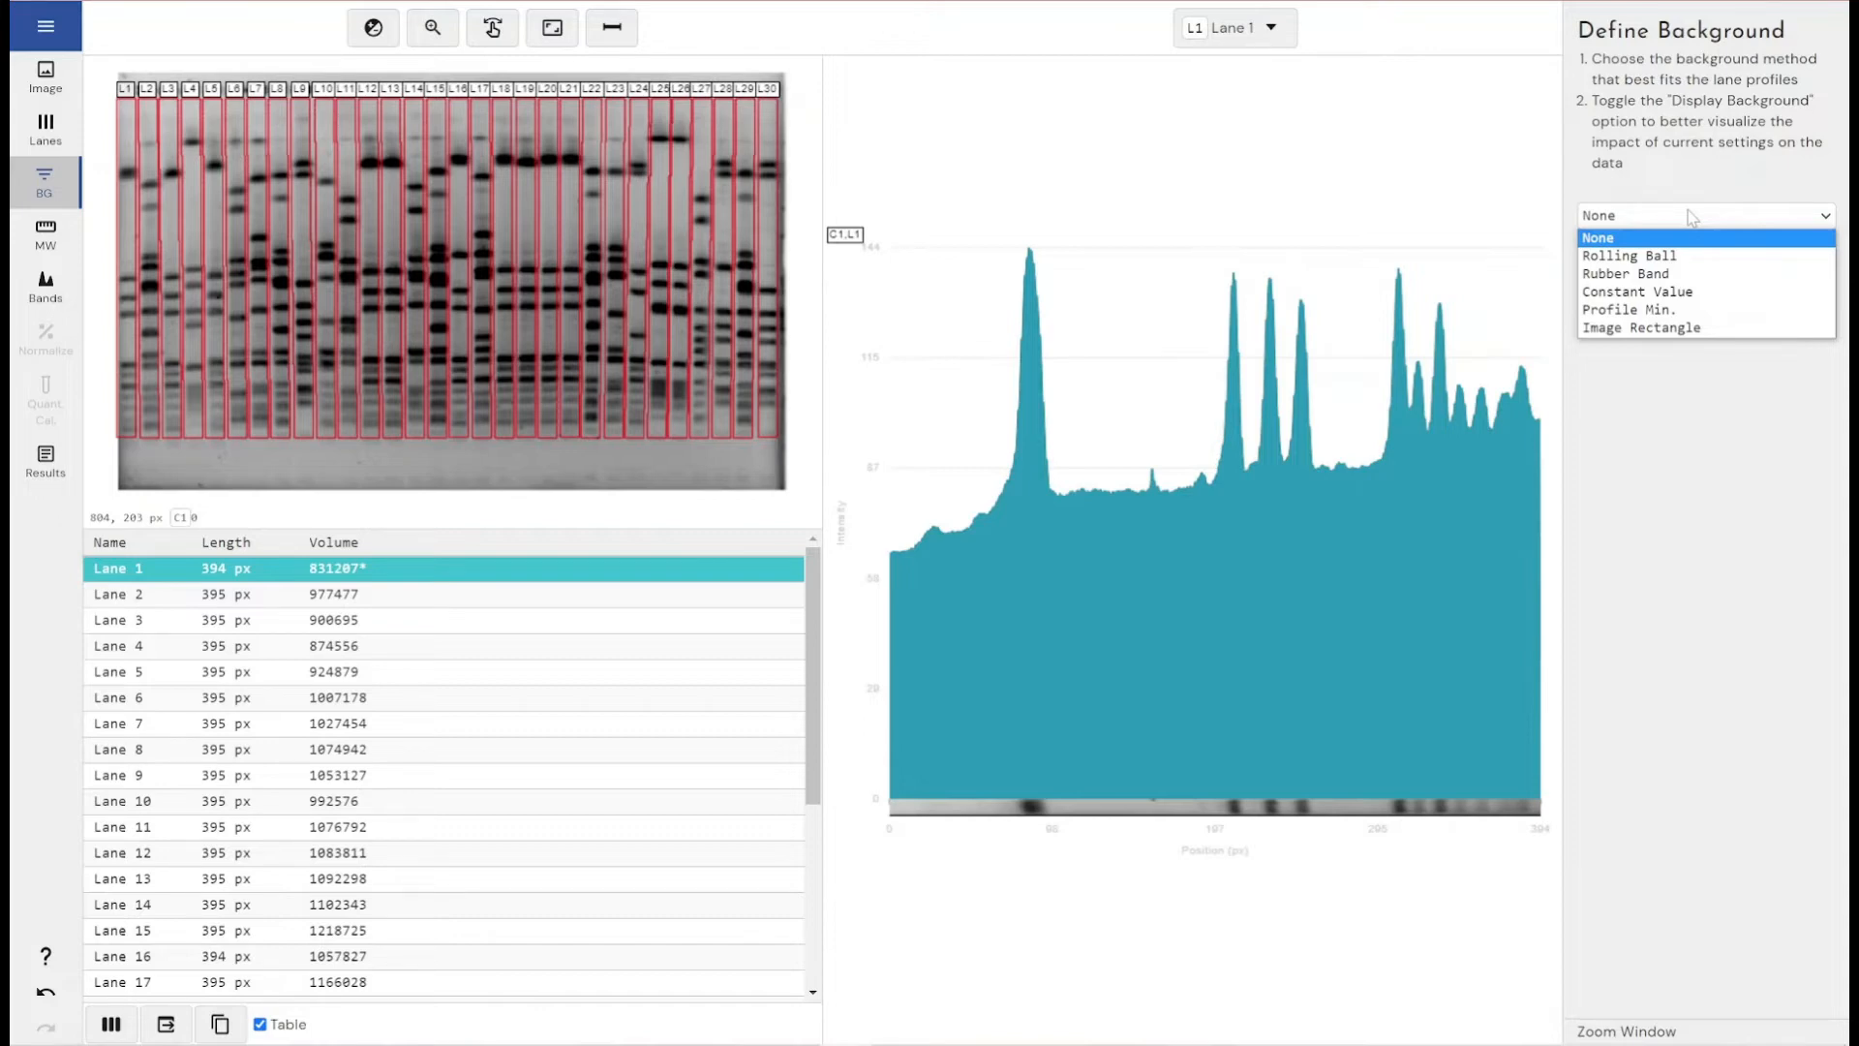
click(1685, 257)
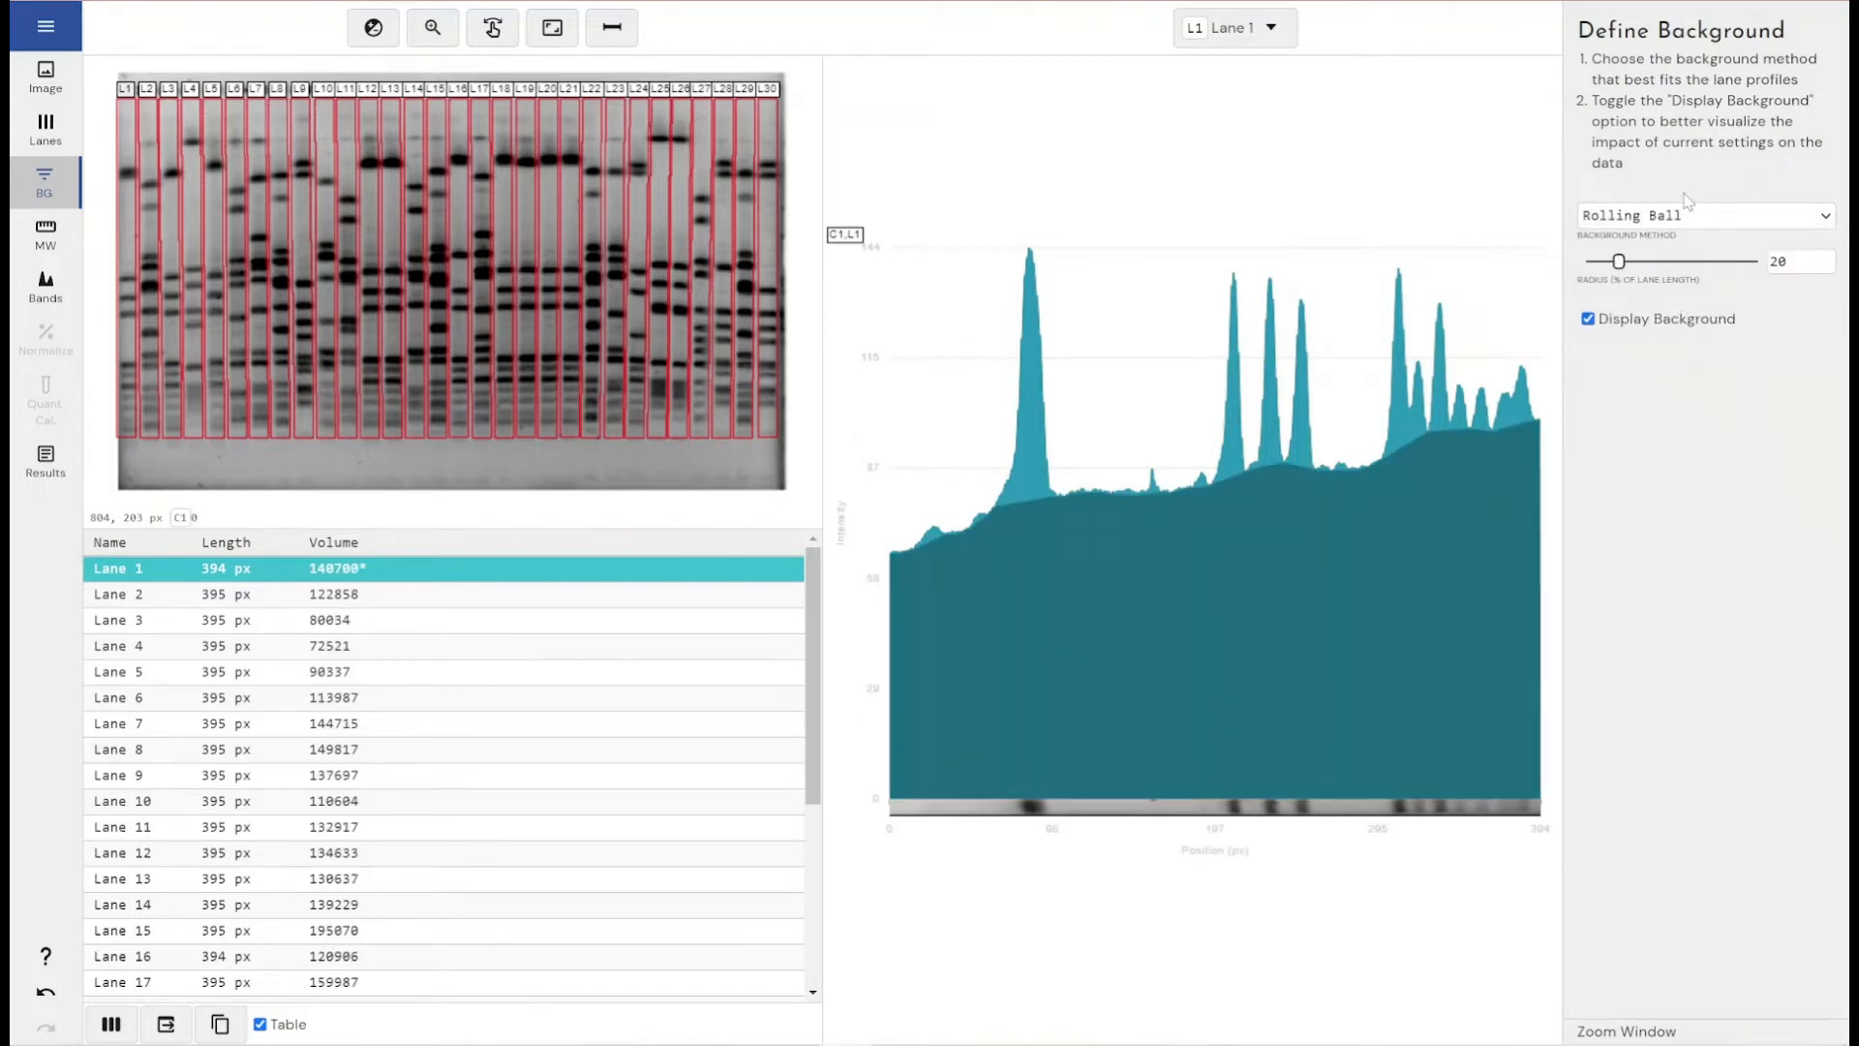
- Compare Lane 1's profile with the None and Rolling Ball background methods, and with the background display off and on
click(1685, 215)
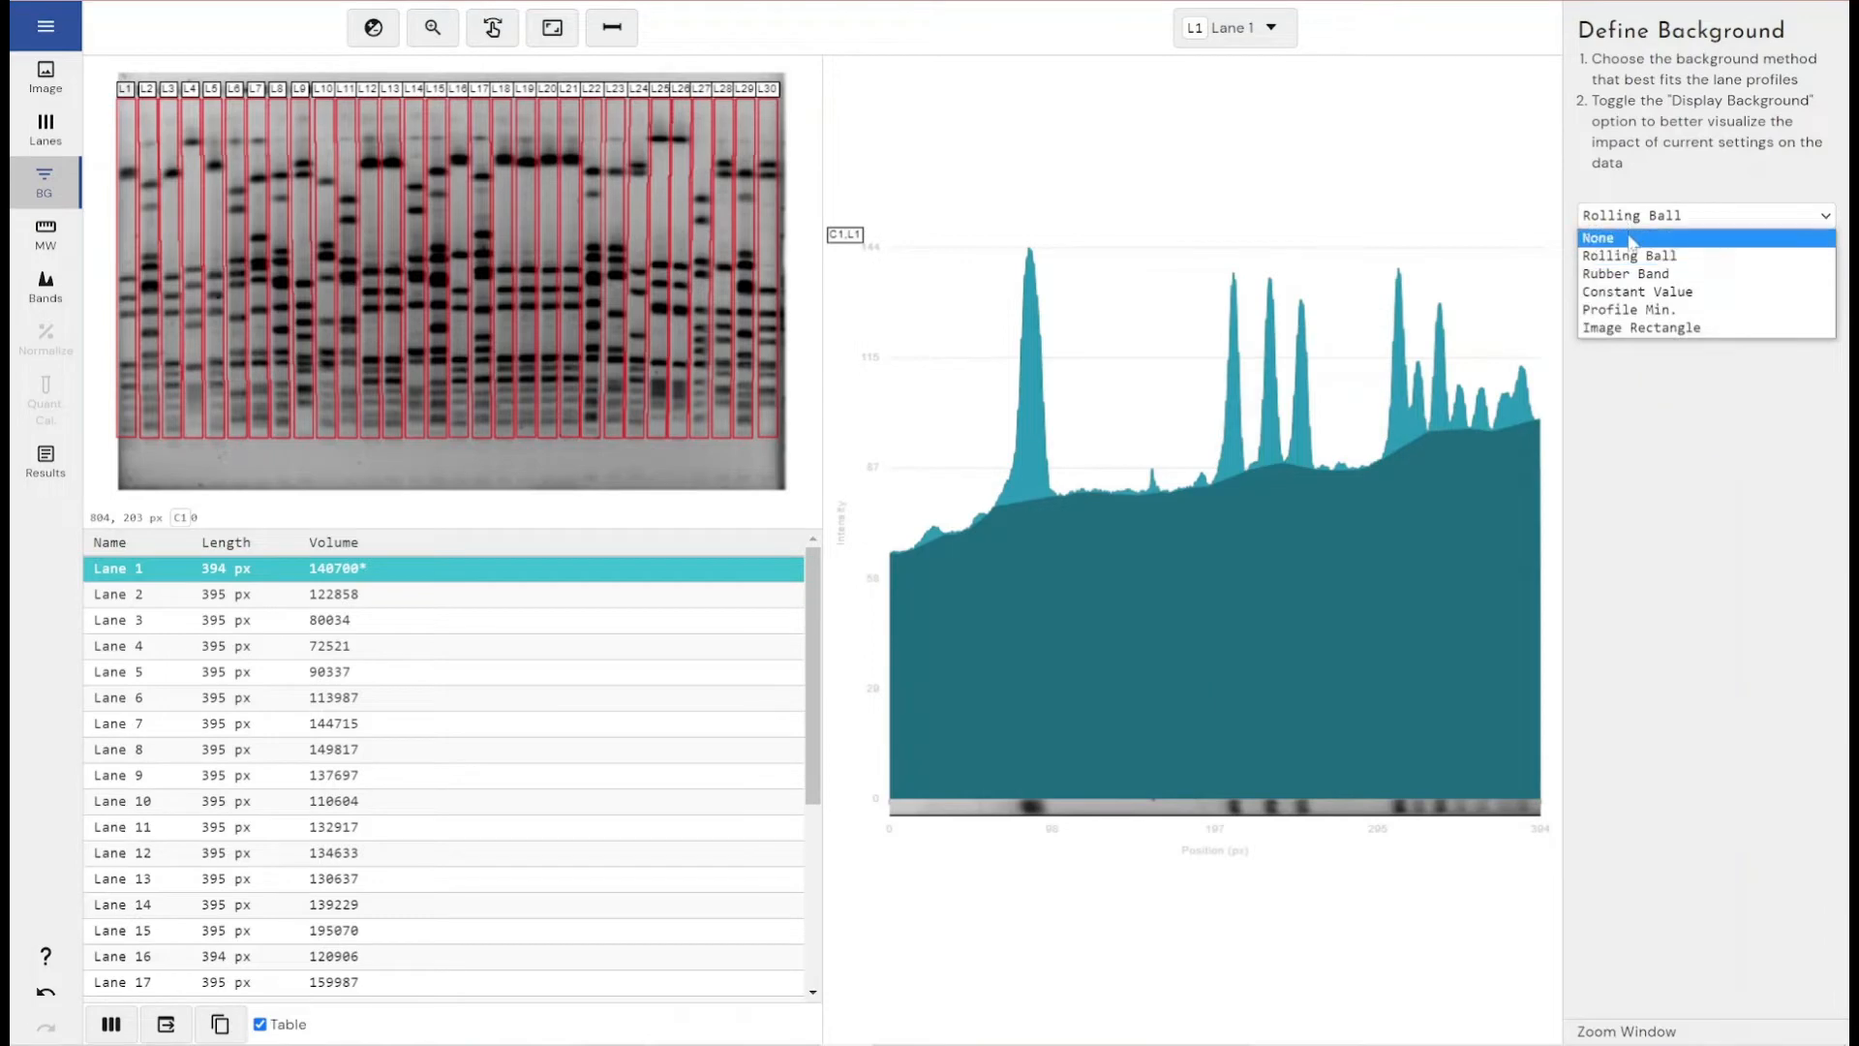
click(1628, 237)
click(1625, 217)
click(1629, 256)
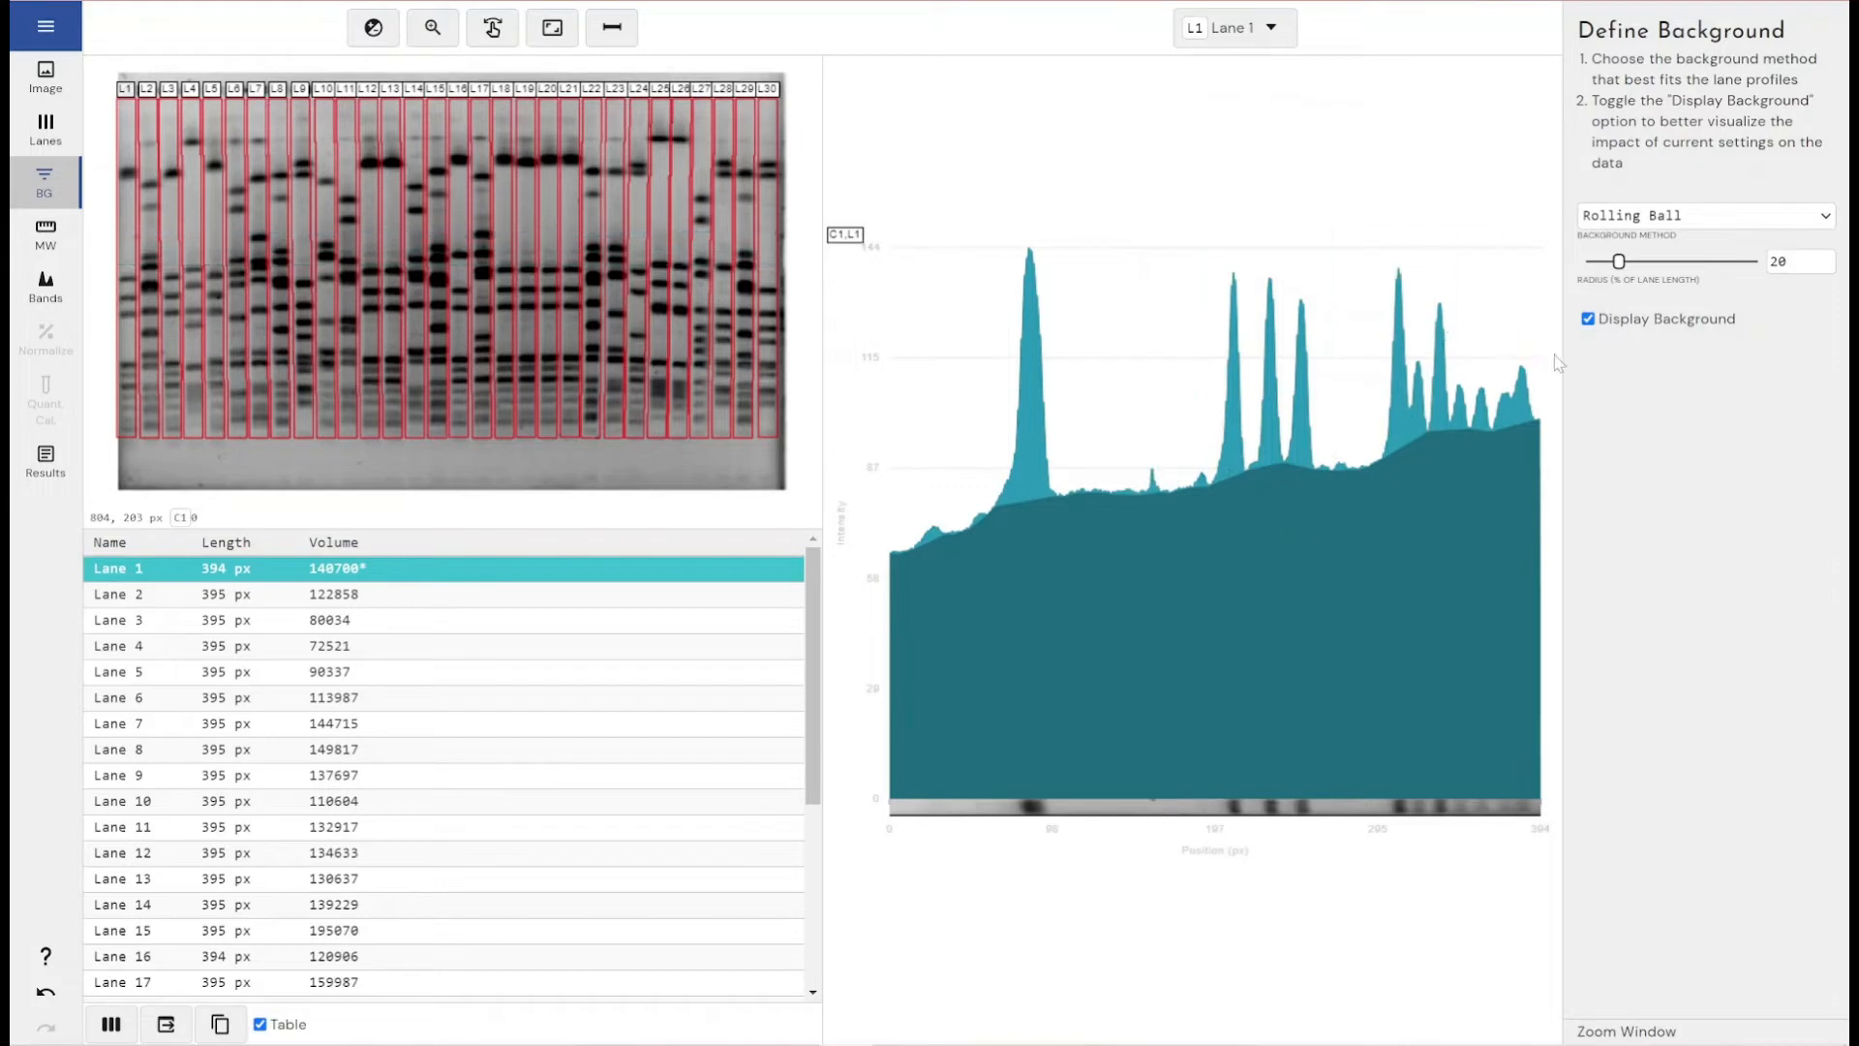
click(1591, 320)
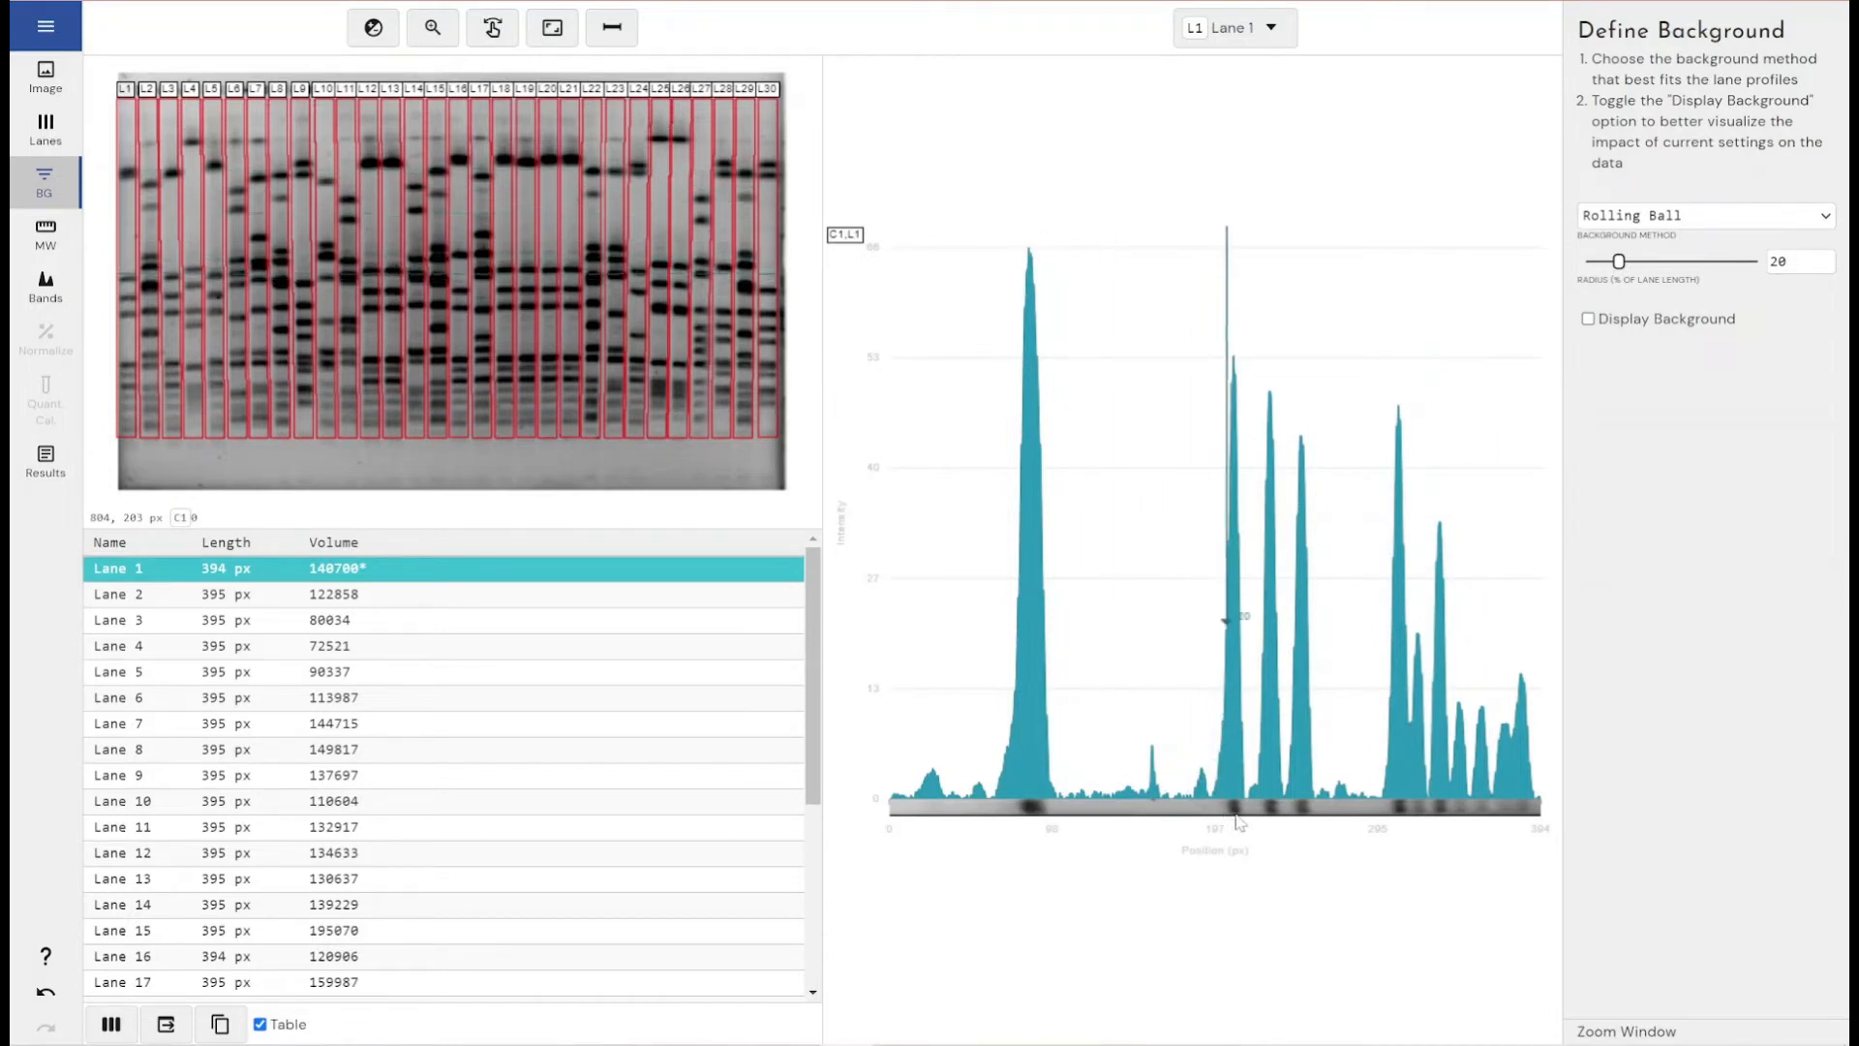
click(1613, 326)
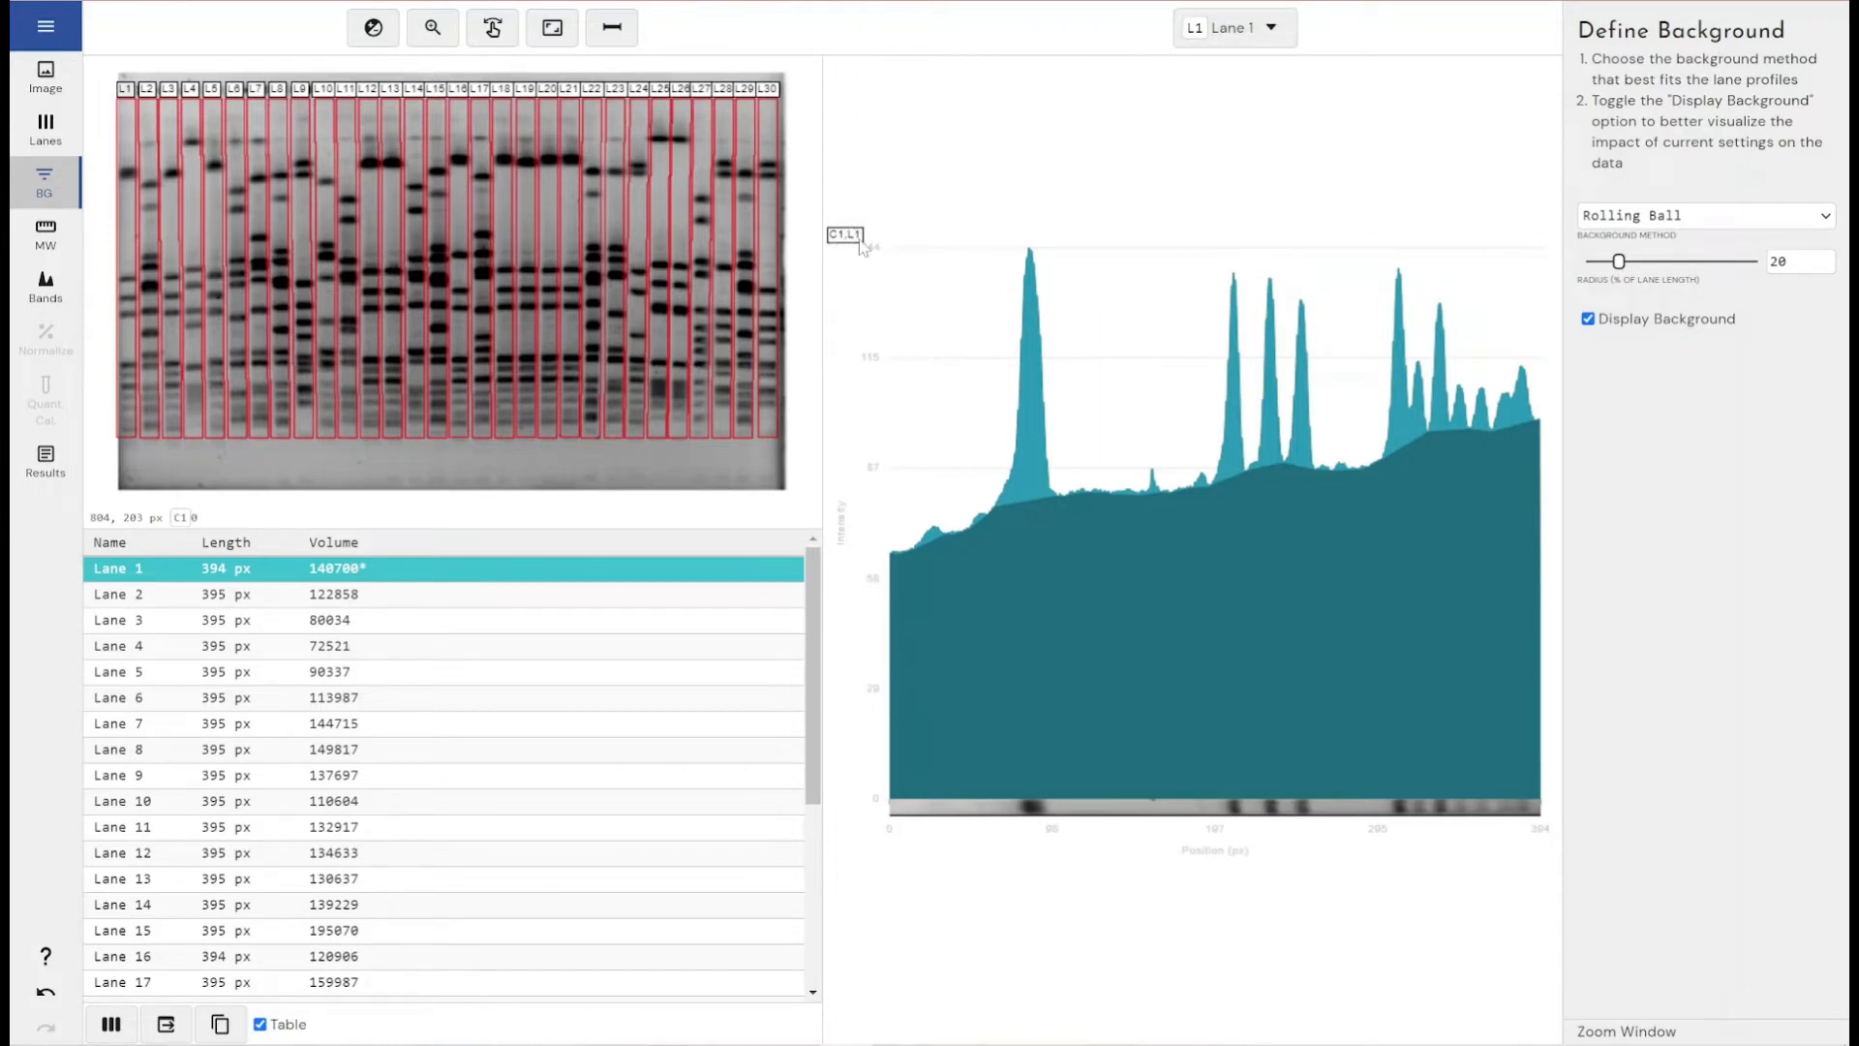
- Show the profiles of Lanes 1 to 3 together, and reduce the display to Lane 4 only
click(1287, 42)
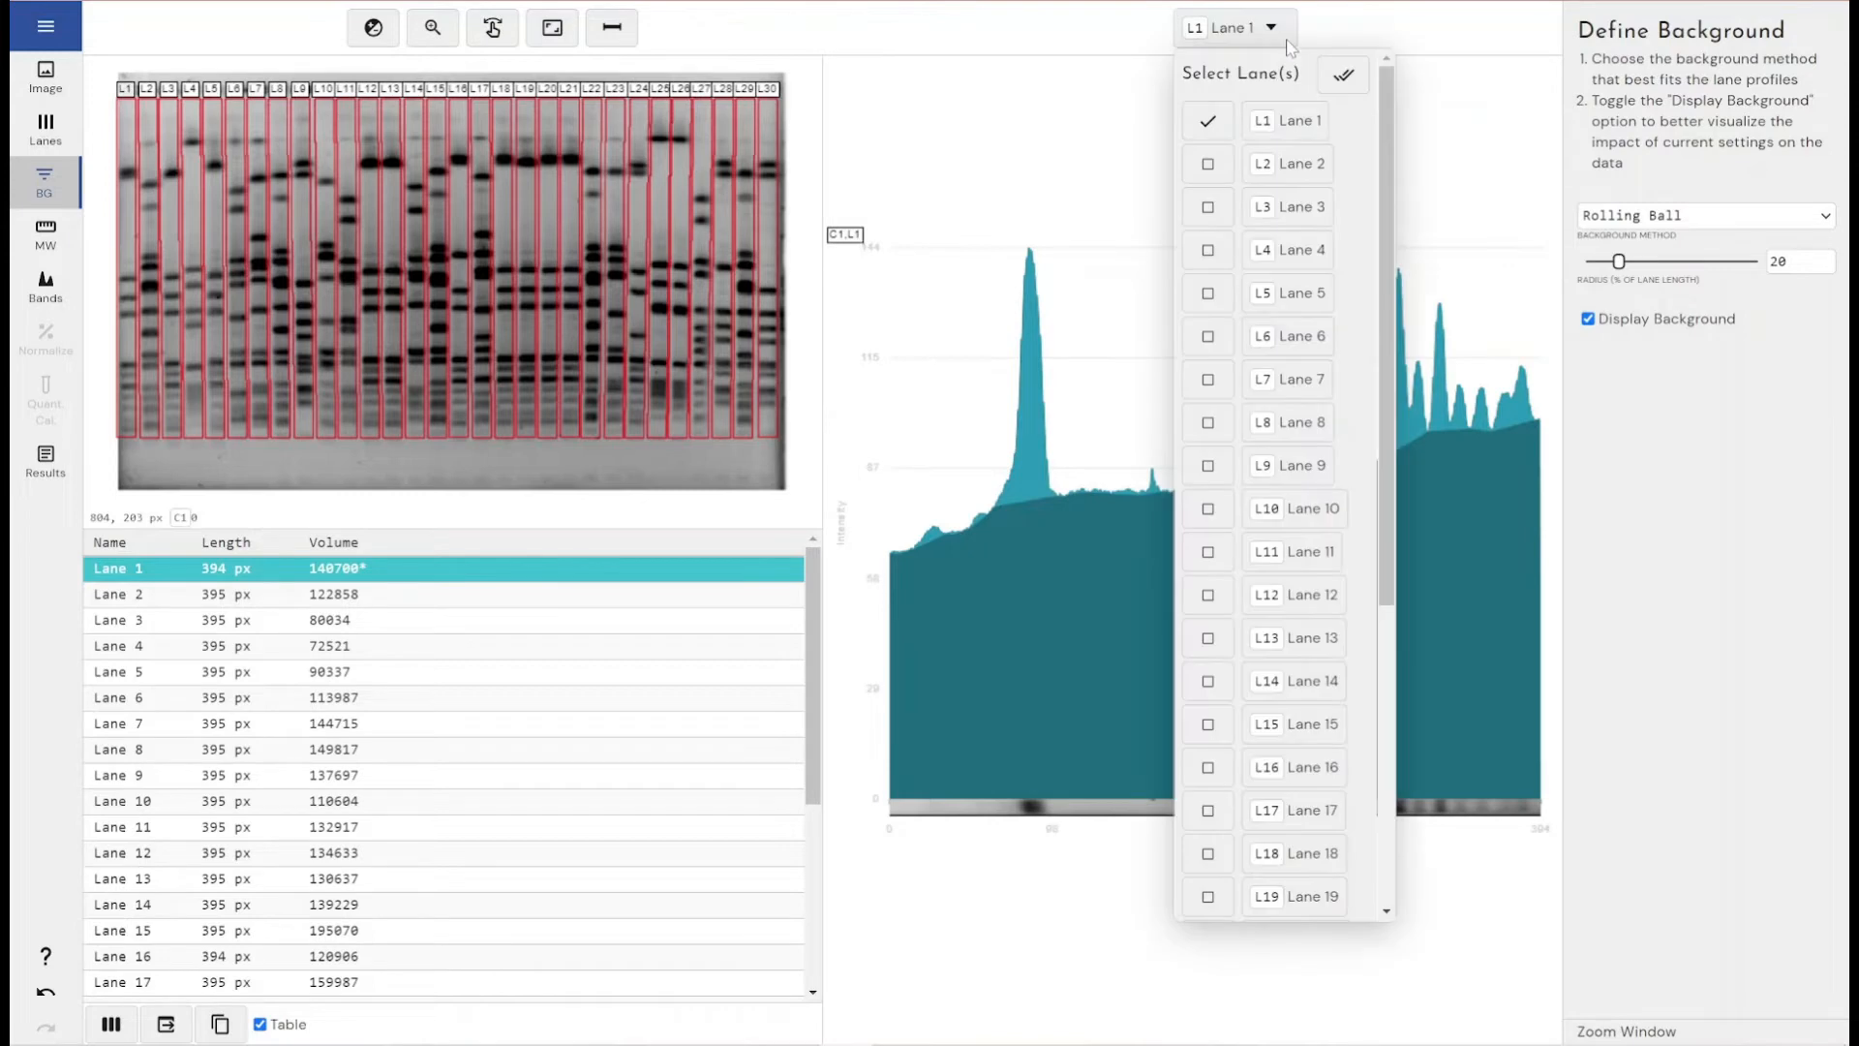
click(1208, 163)
click(1207, 207)
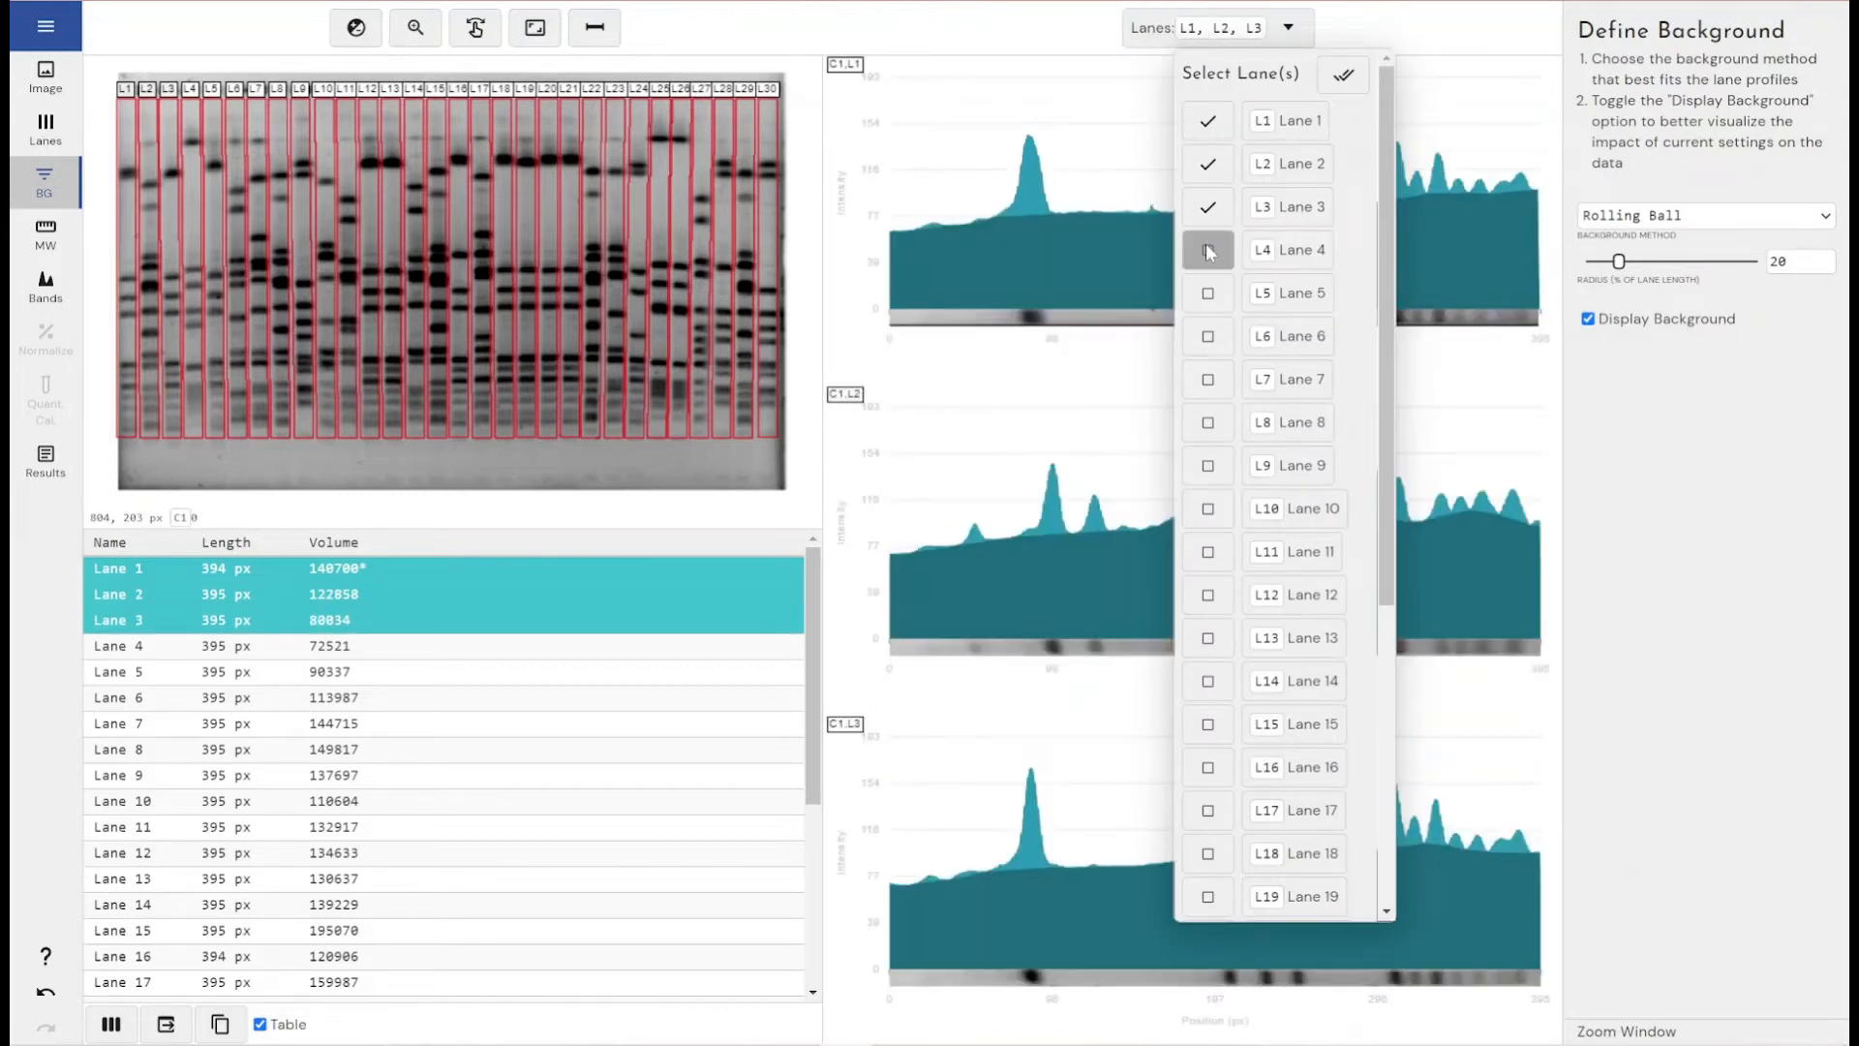
click(1207, 250)
click(1208, 207)
click(1207, 163)
click(1207, 121)
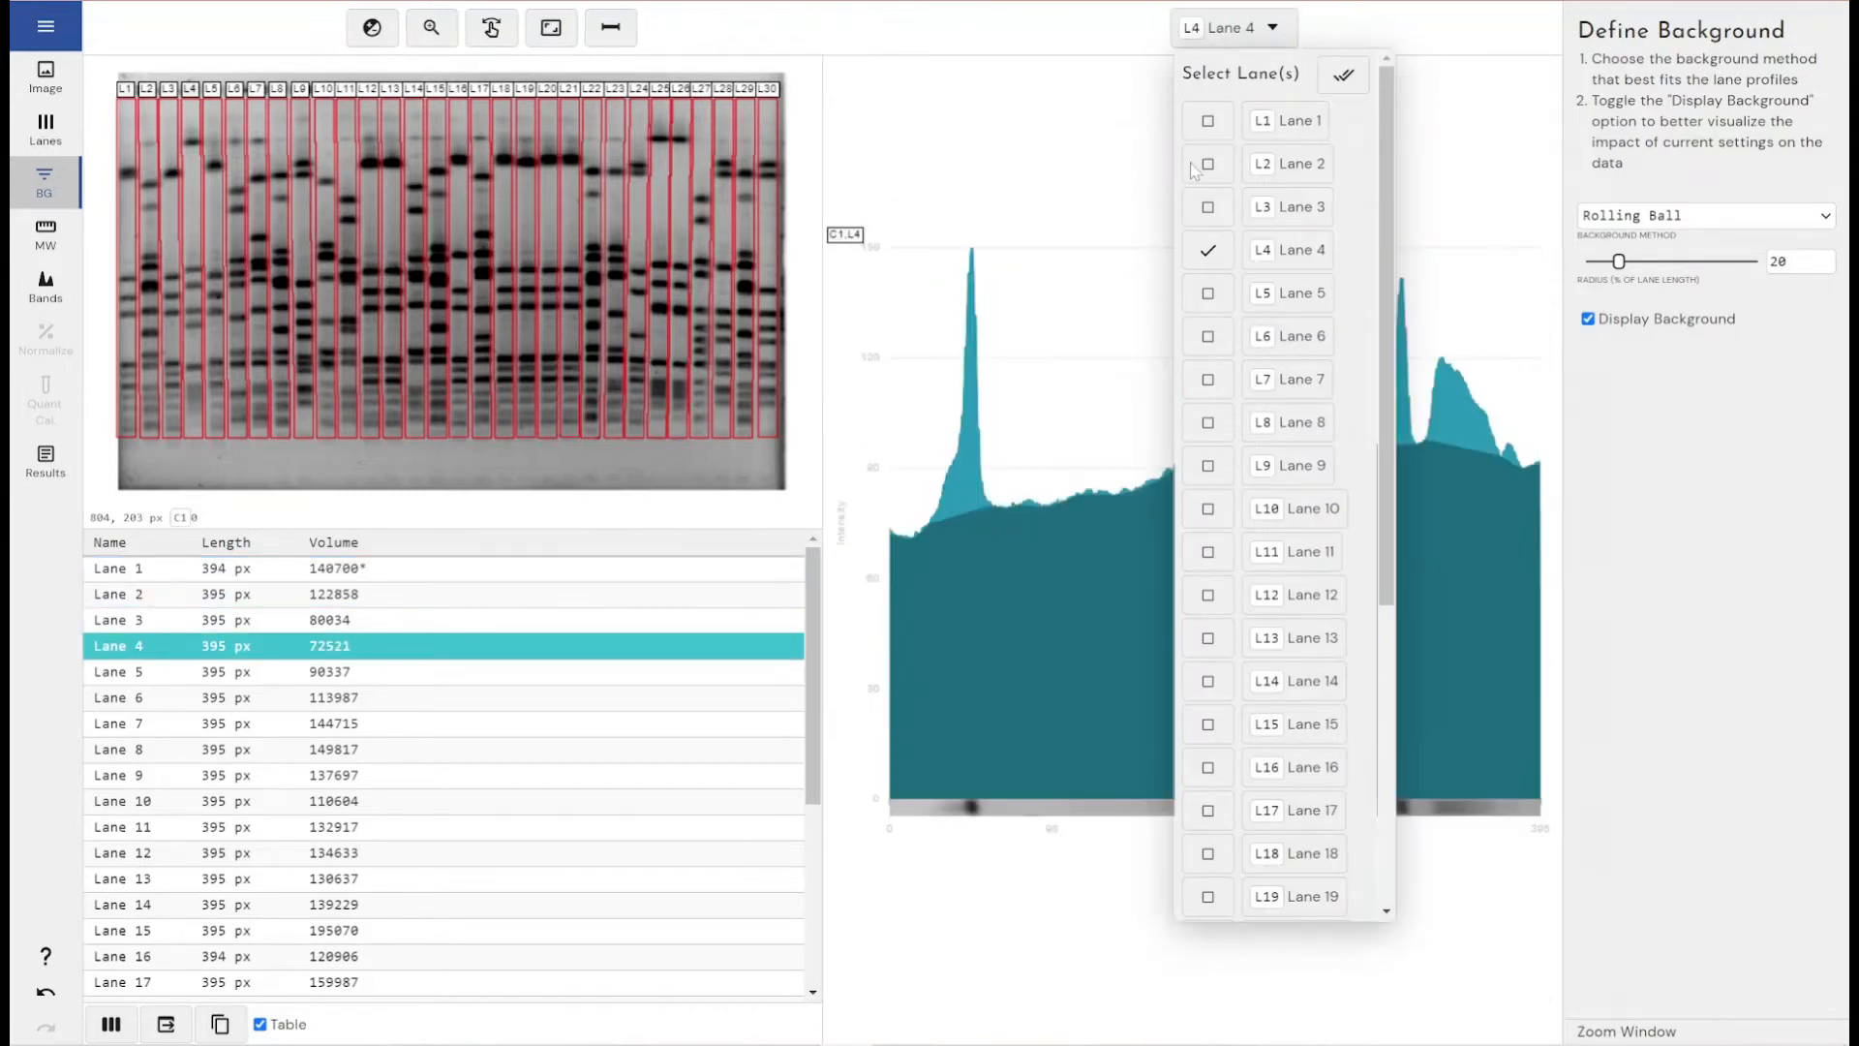
click(1036, 146)
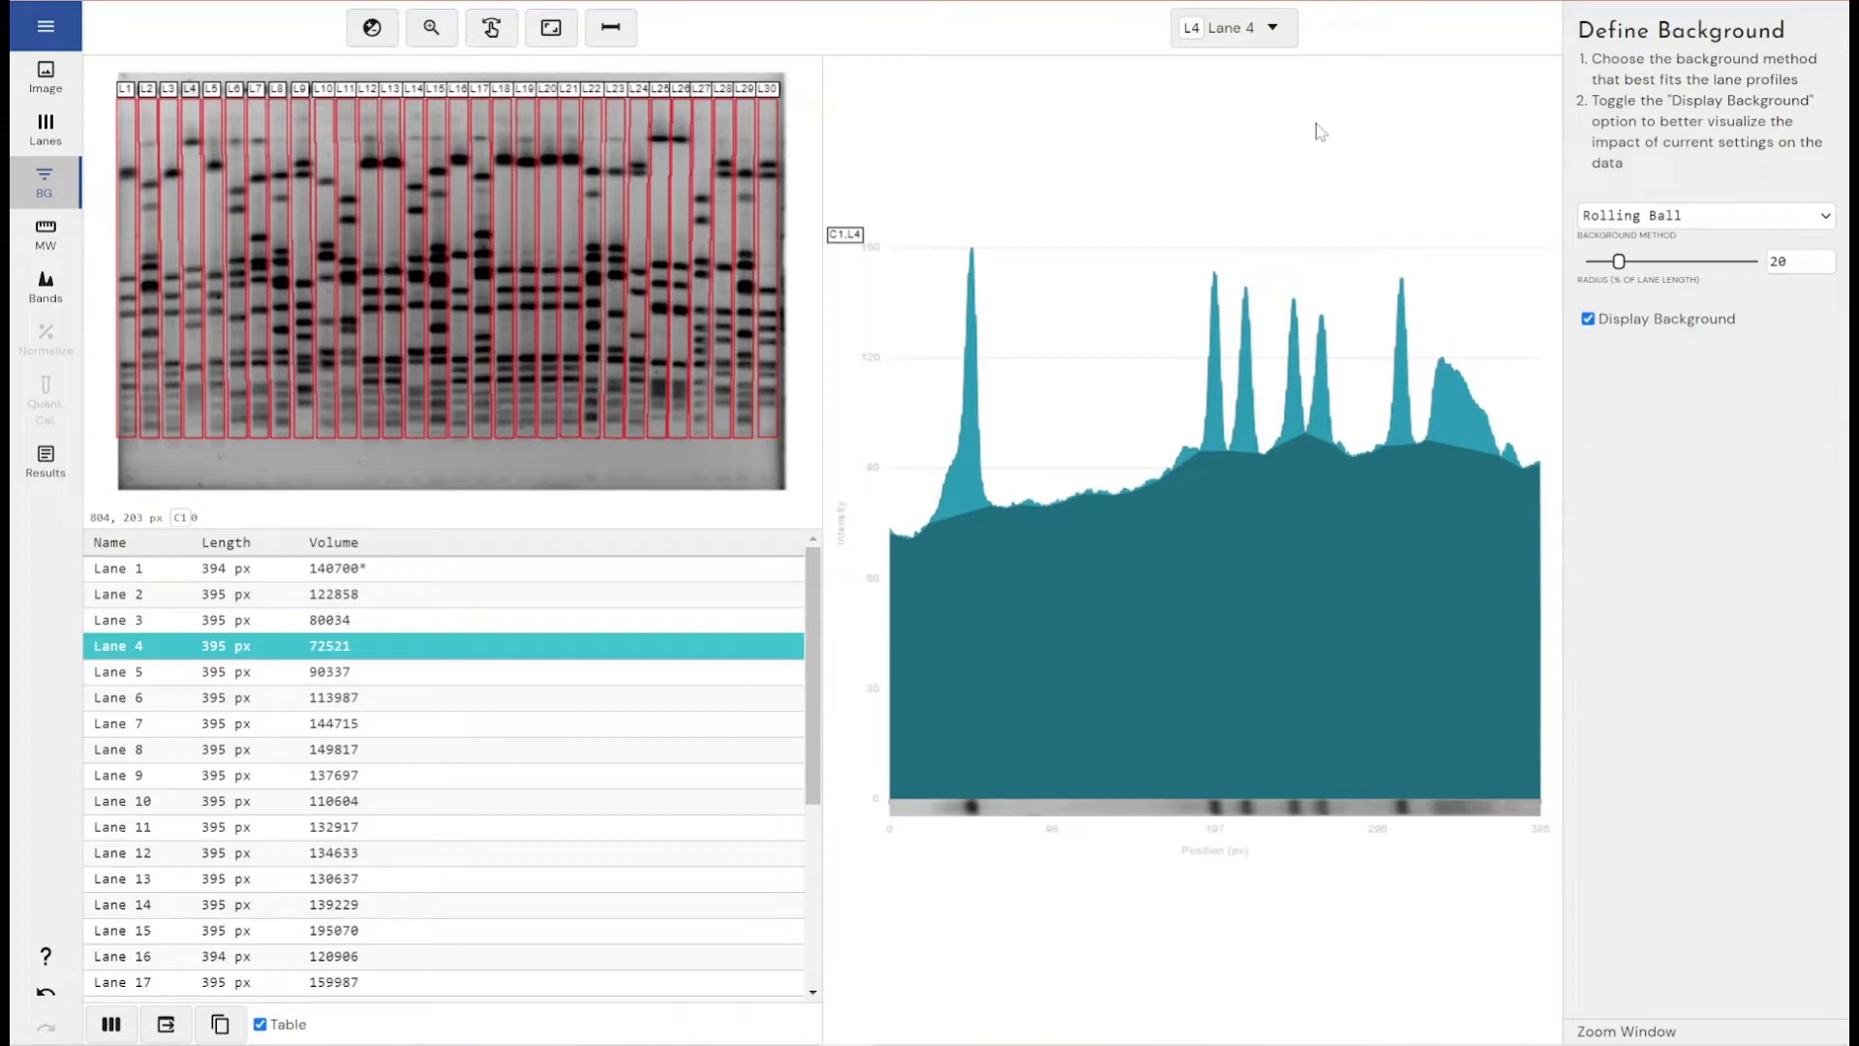
- Add Lanes 5, 6 and 7 to the displayed profiles beside Lane 4
click(1257, 39)
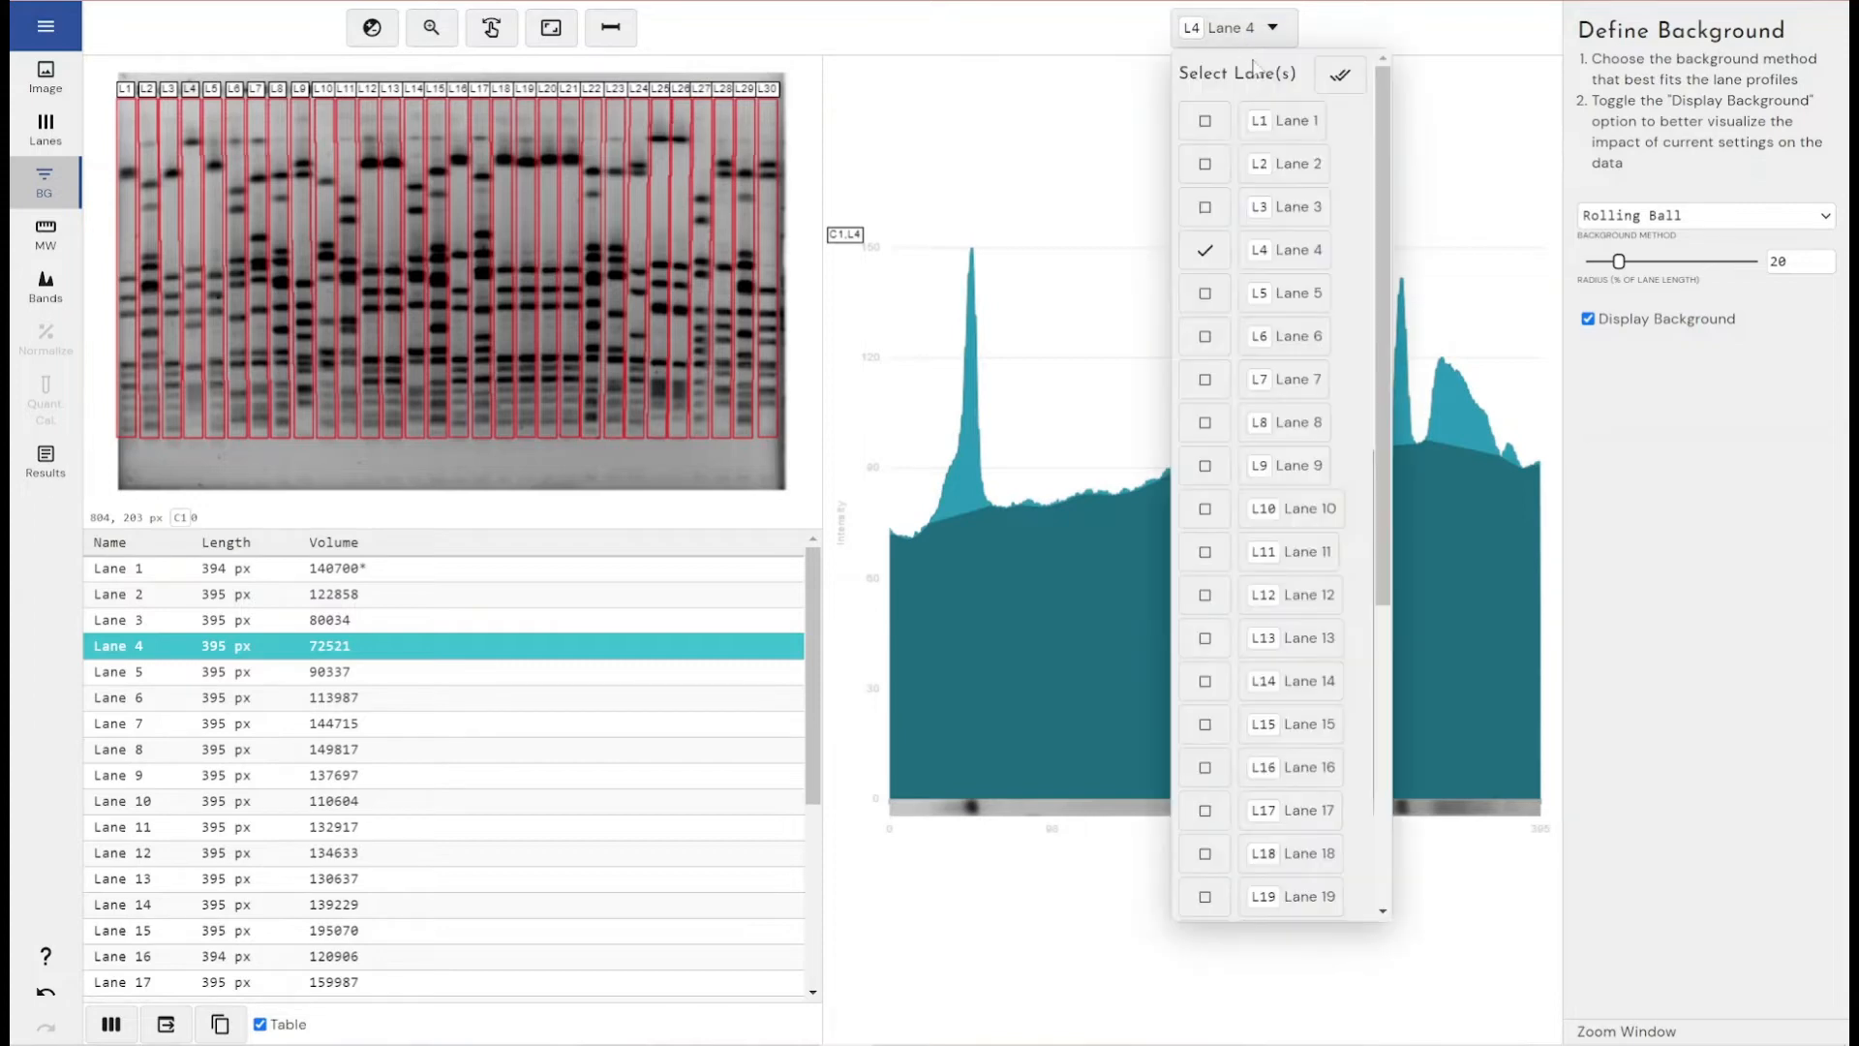
click(1204, 293)
click(1204, 336)
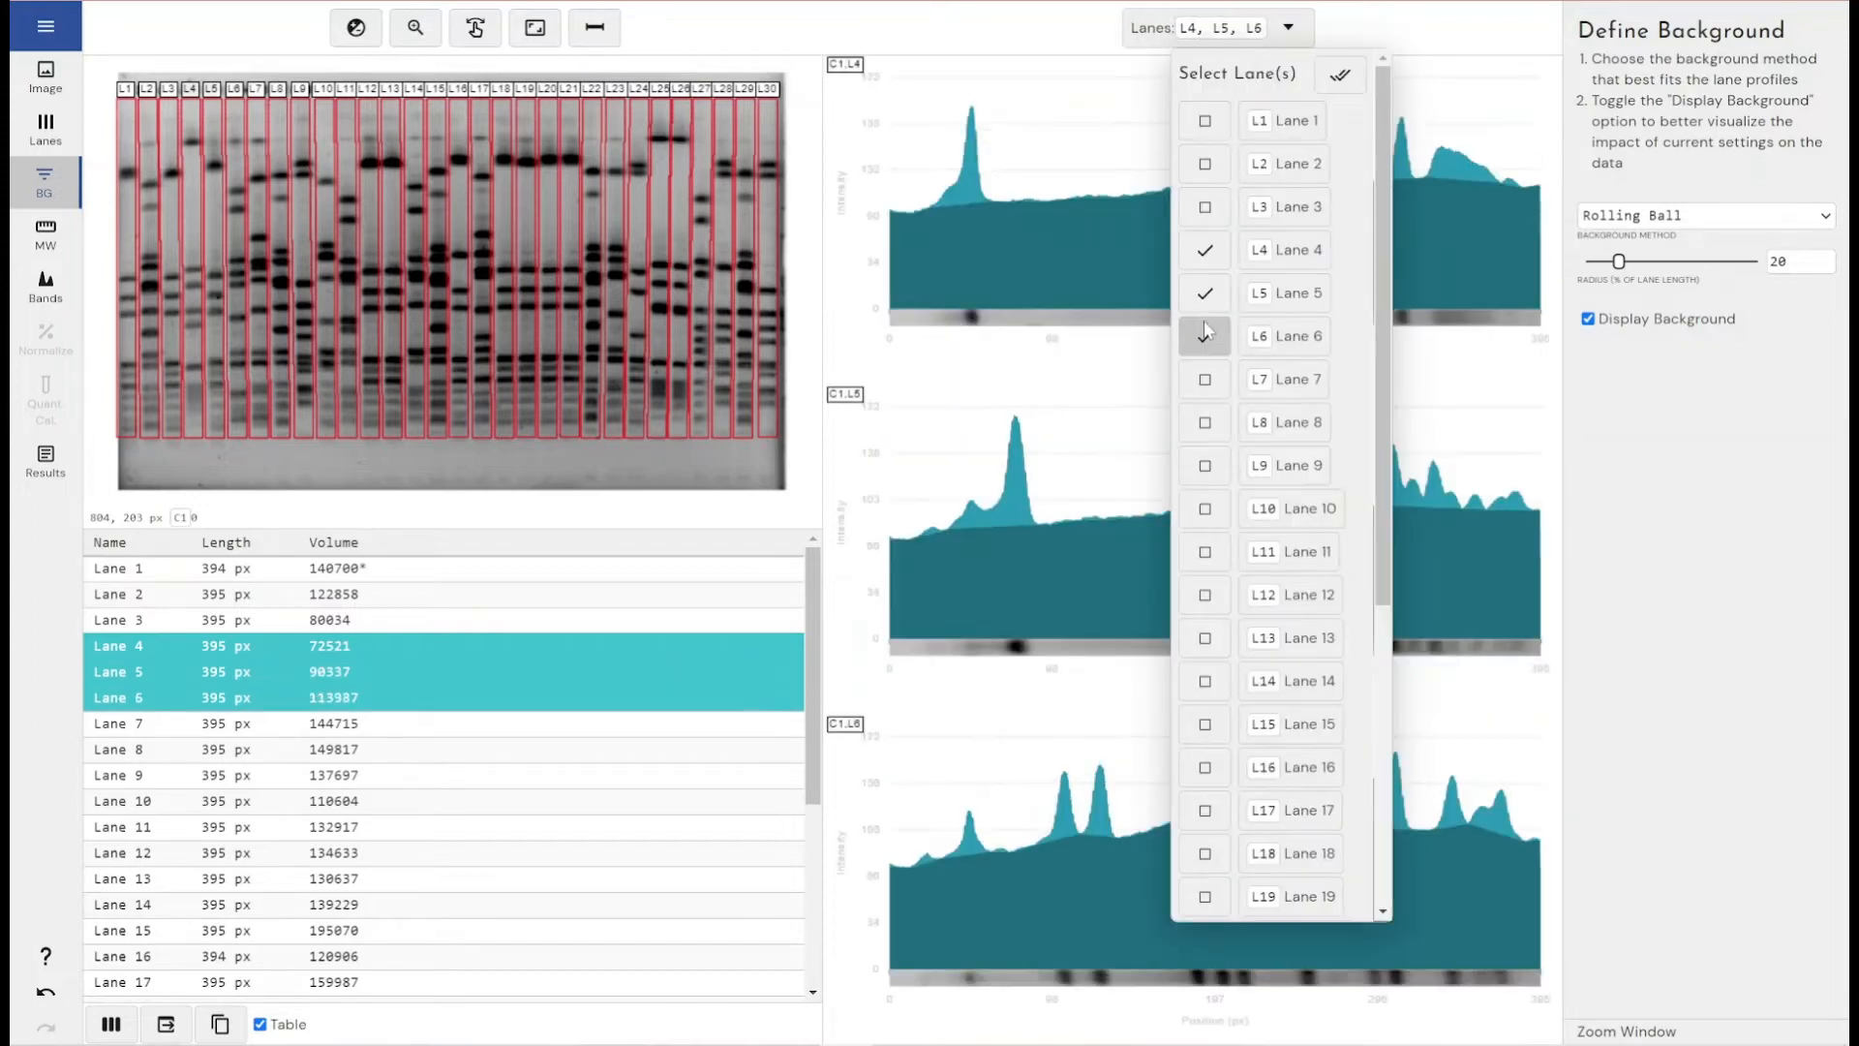
click(1204, 379)
click(1066, 54)
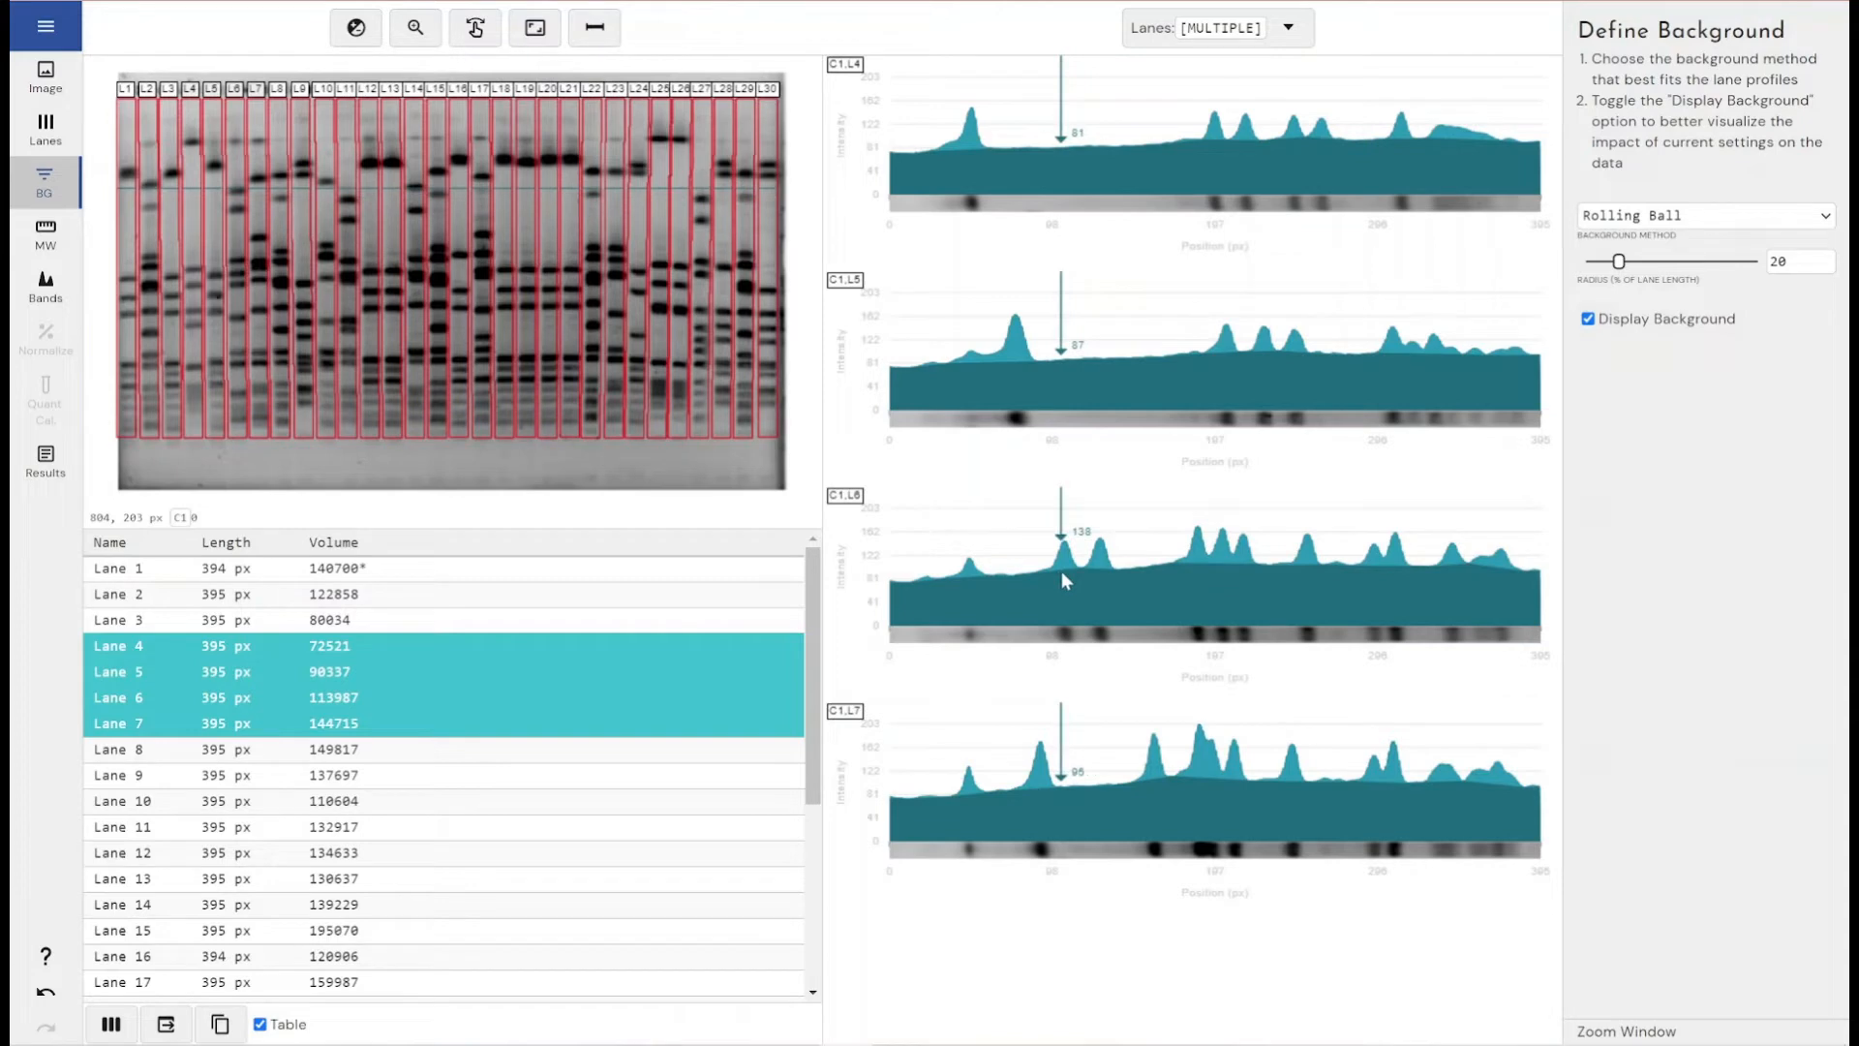
- Inspect magnified areas of the gel with the Zoom Window, close it, and fit the whole image back in view
click(1644, 1034)
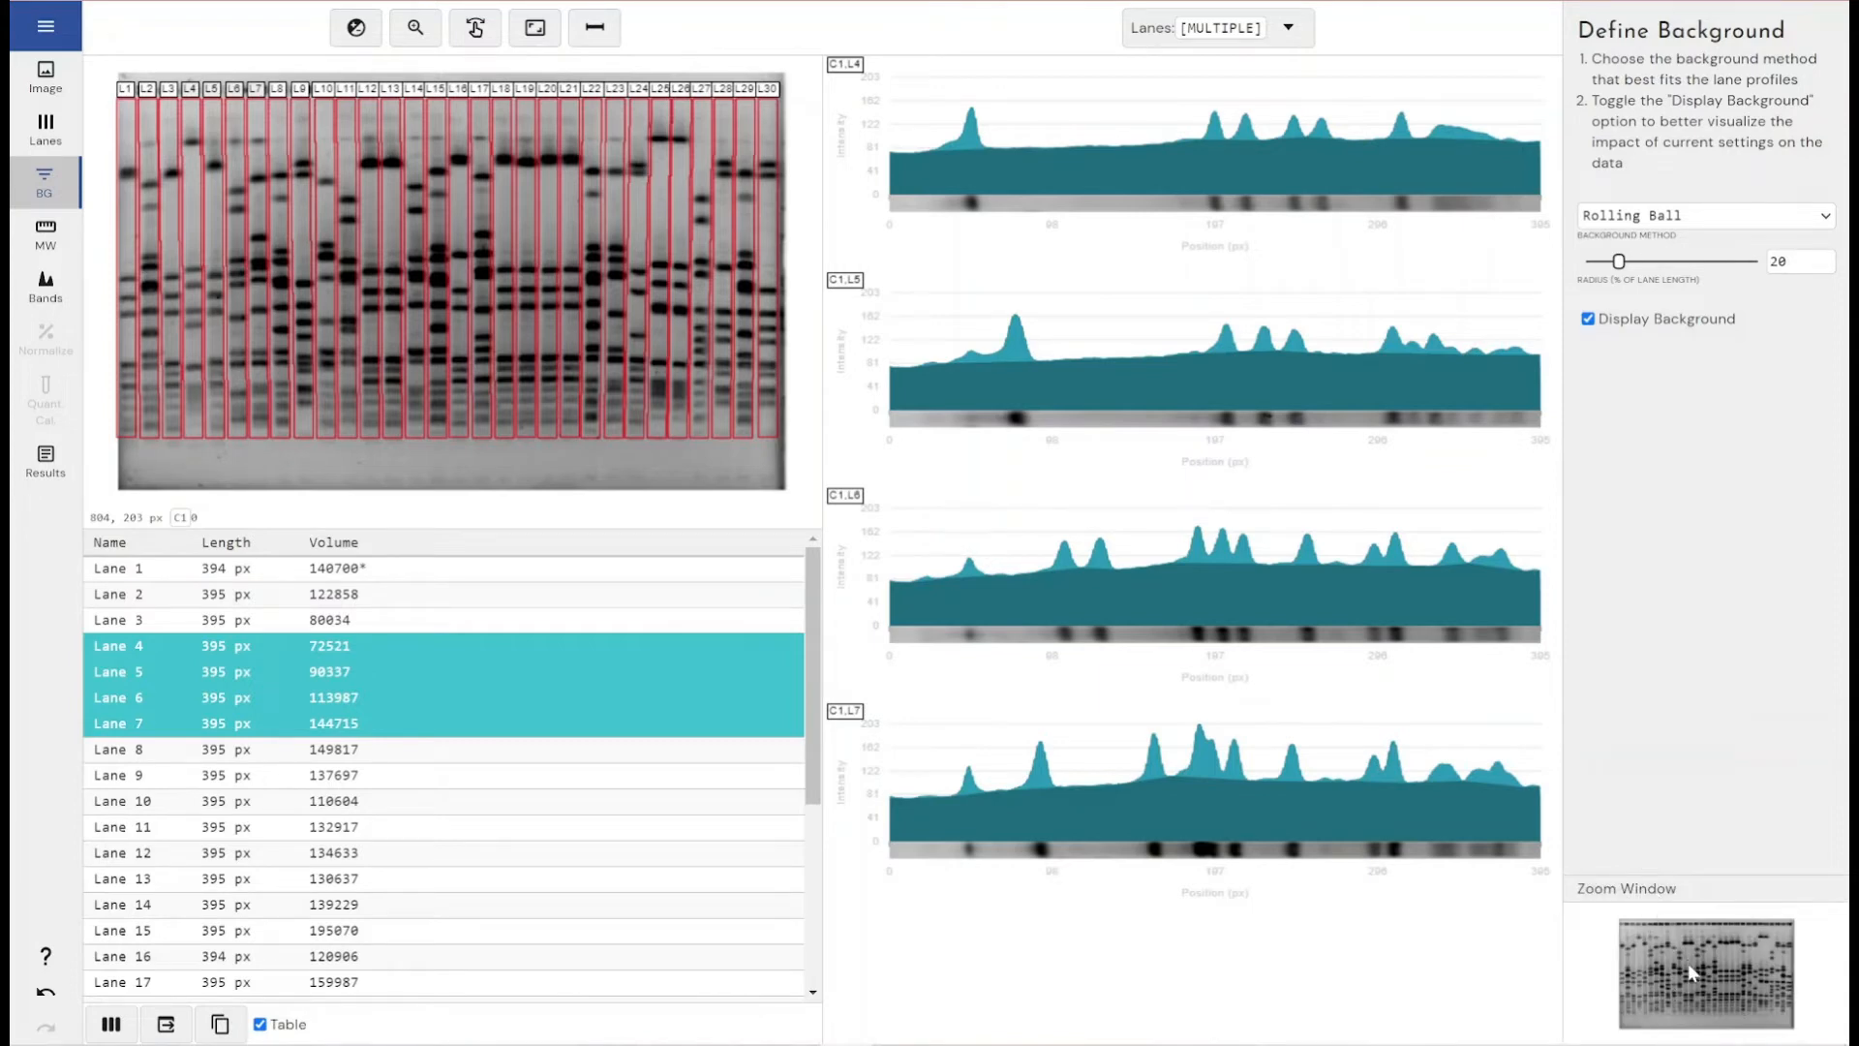
click(1730, 995)
drag(1644, 939, 1717, 988)
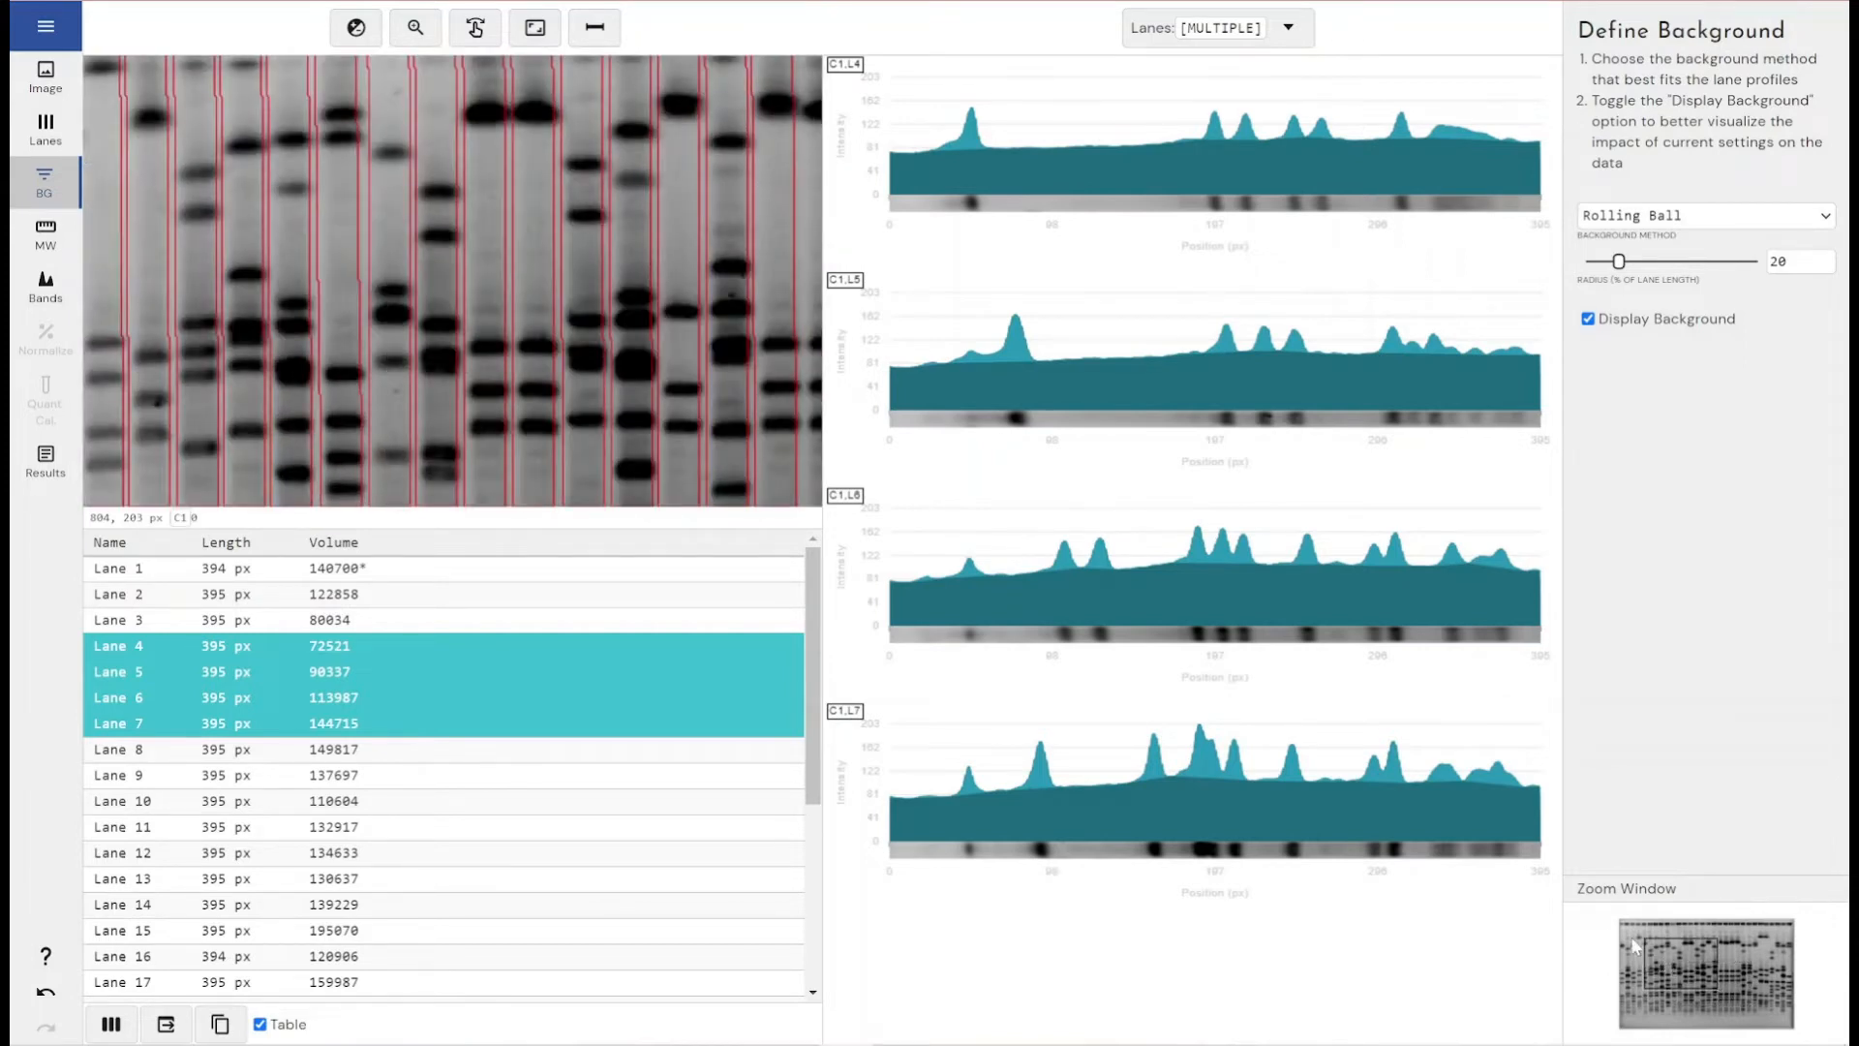
drag(1630, 937, 1673, 986)
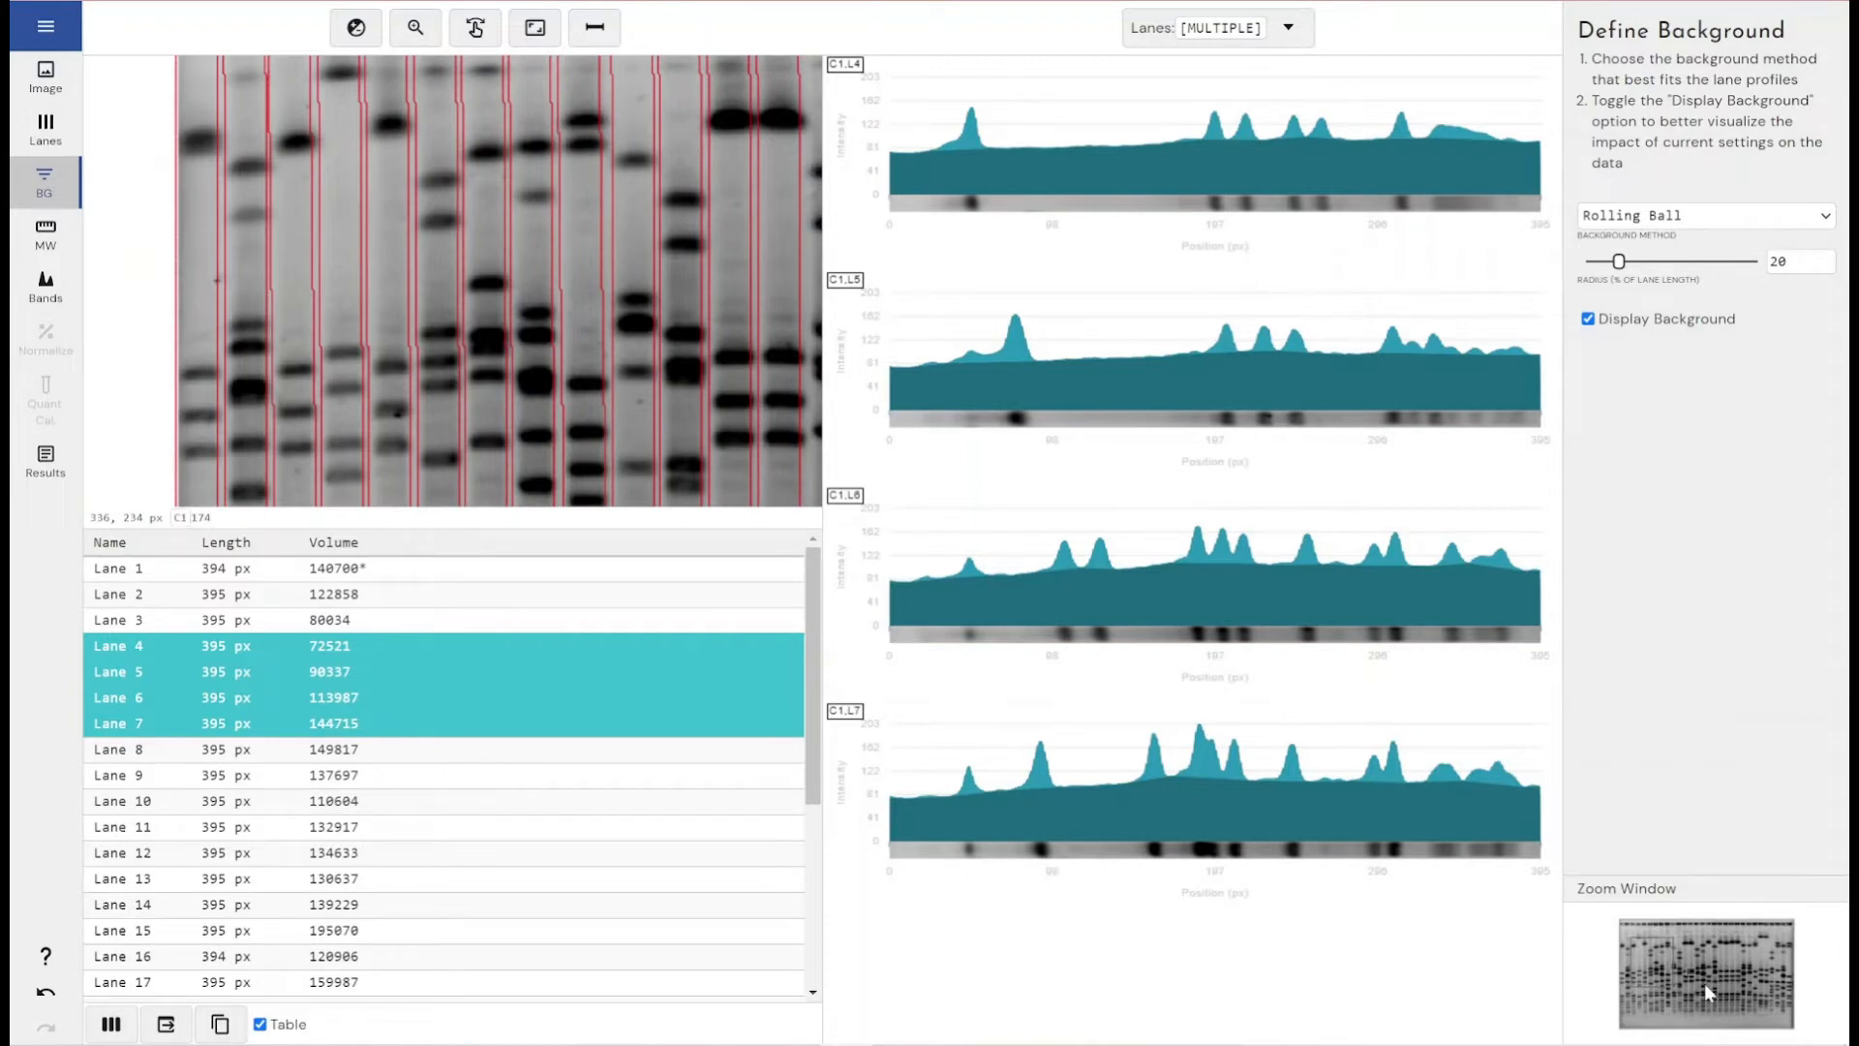
drag(1757, 1021, 1758, 1022)
click(1730, 900)
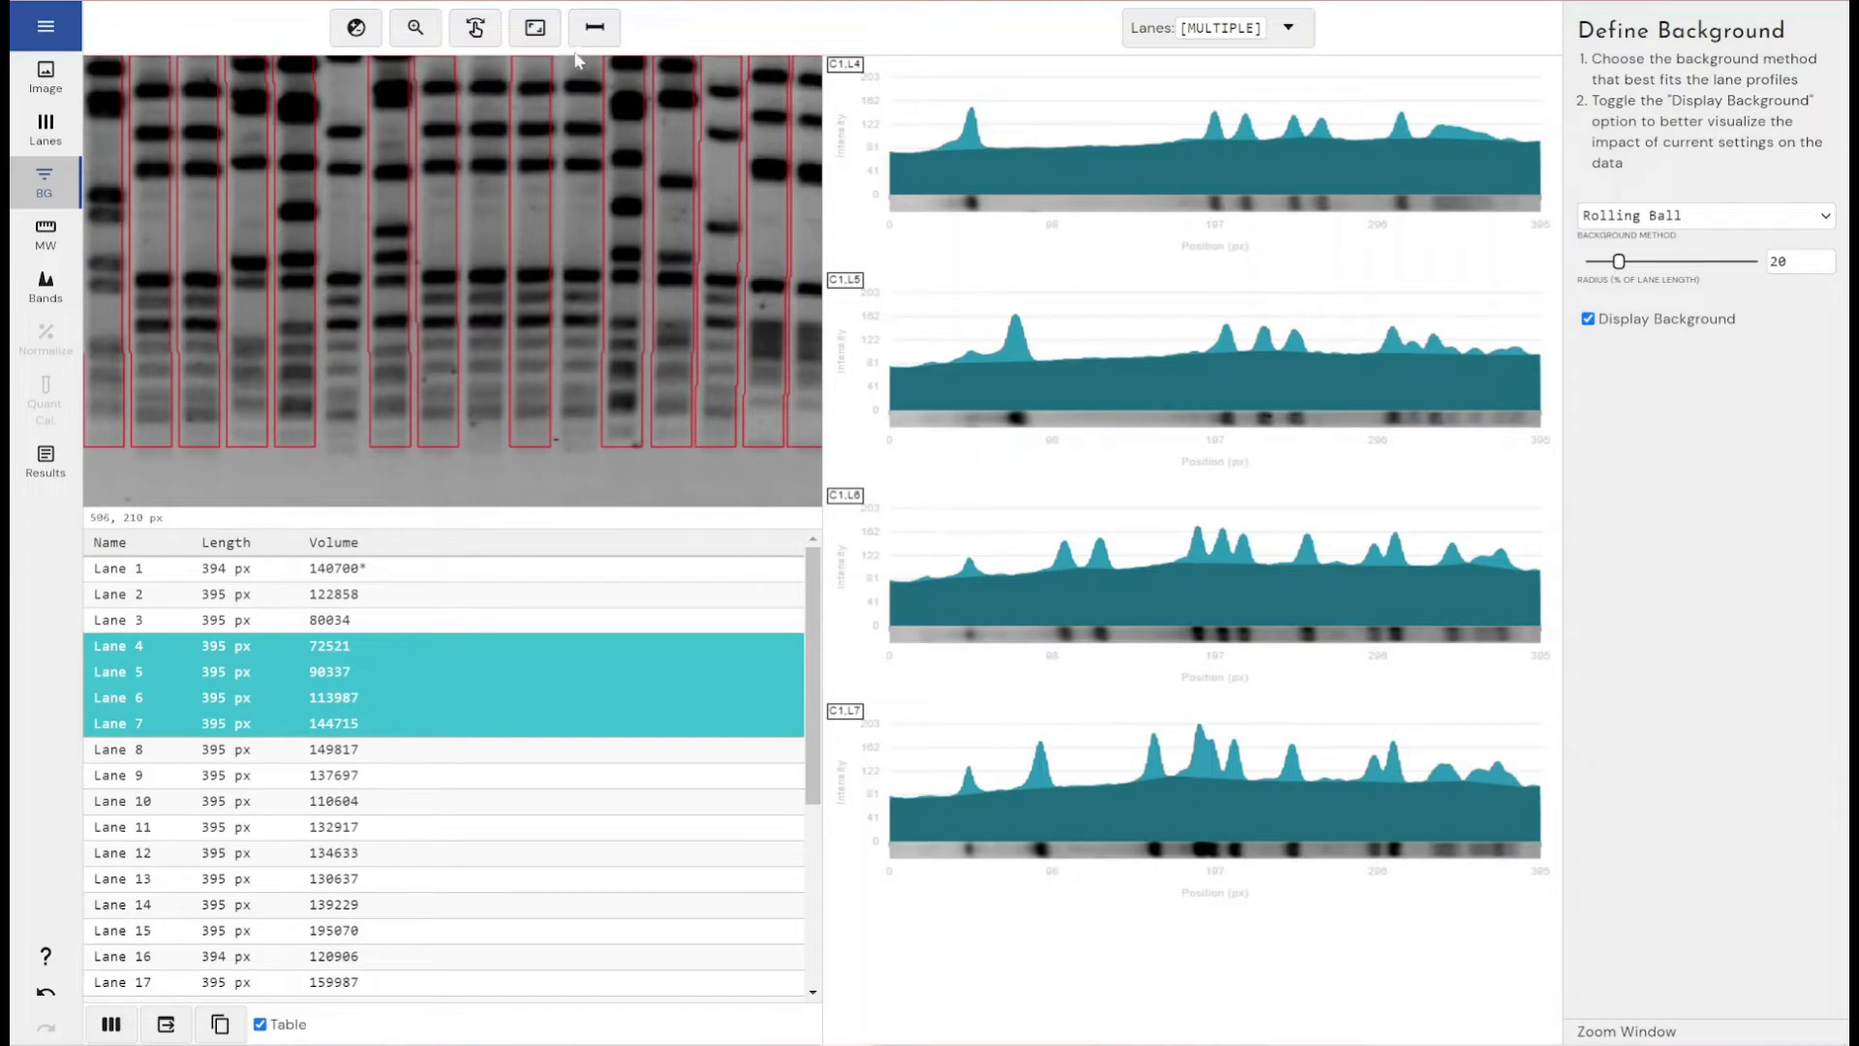
click(535, 29)
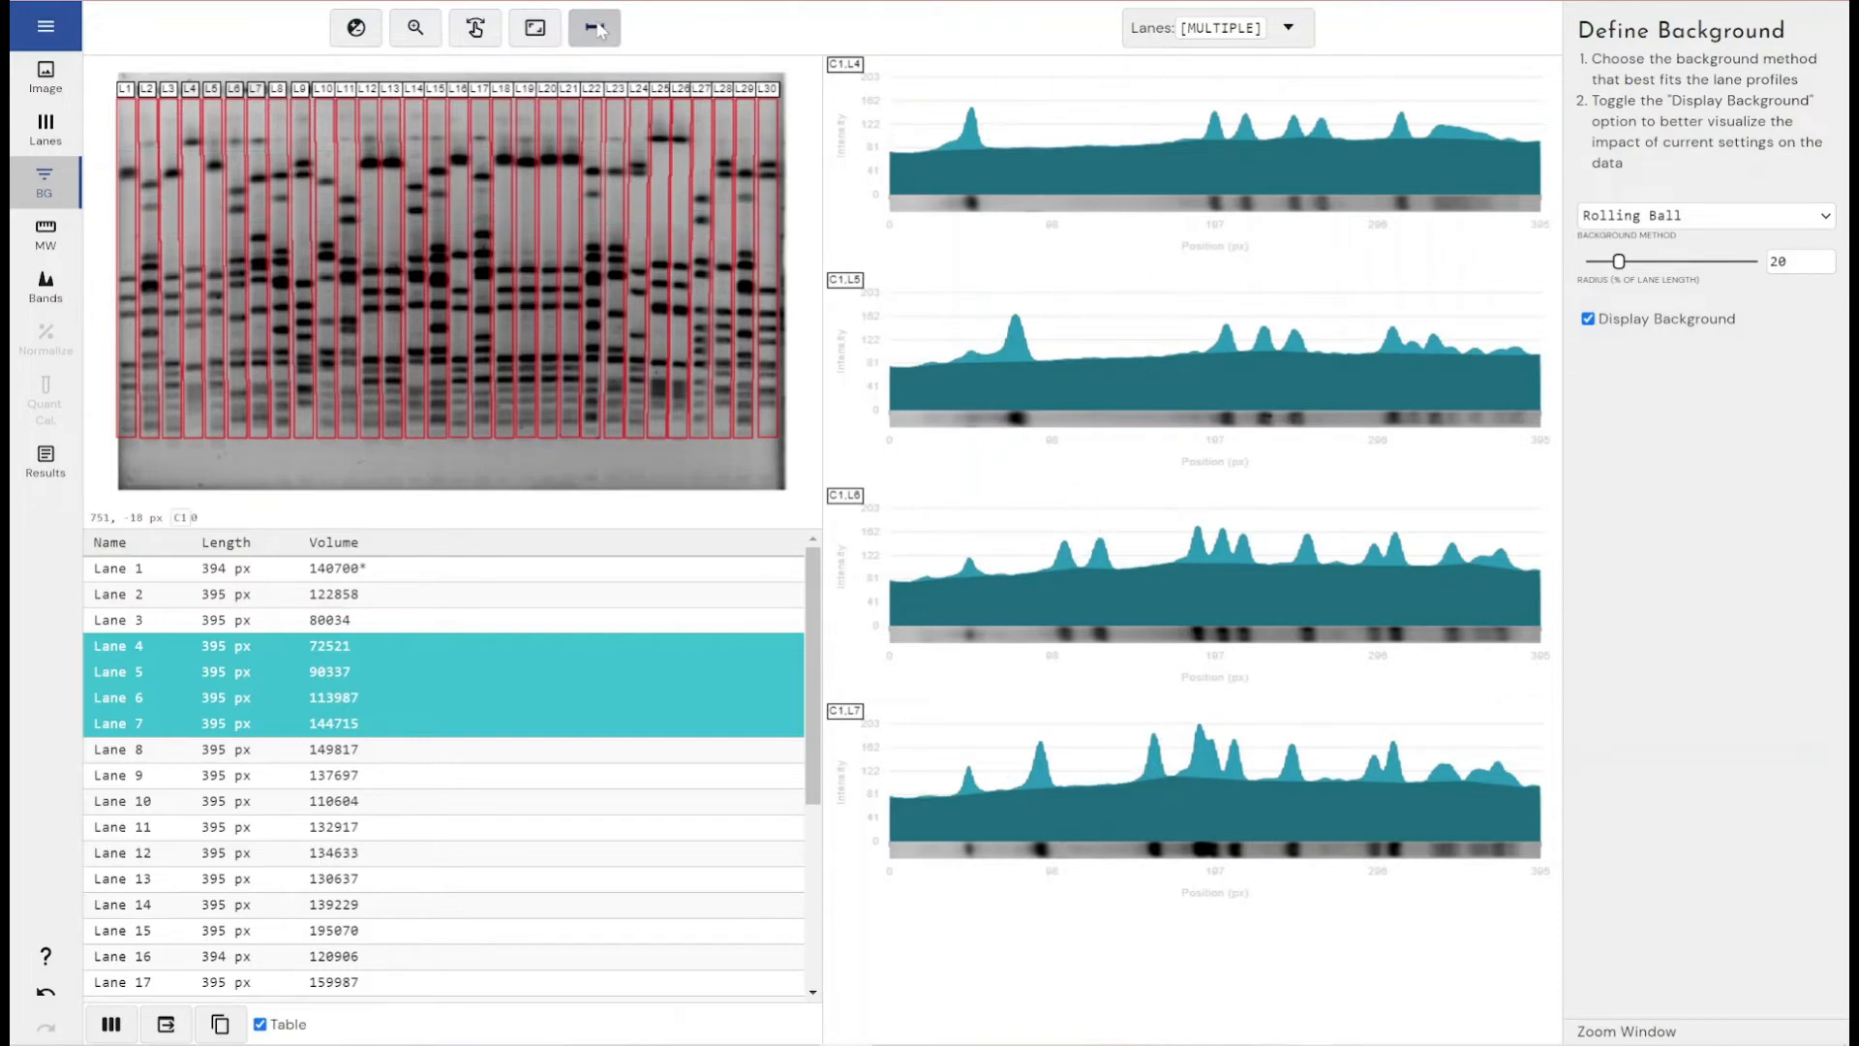
- Go to the molecular size definition and display only Lane 1's profile
click(46, 249)
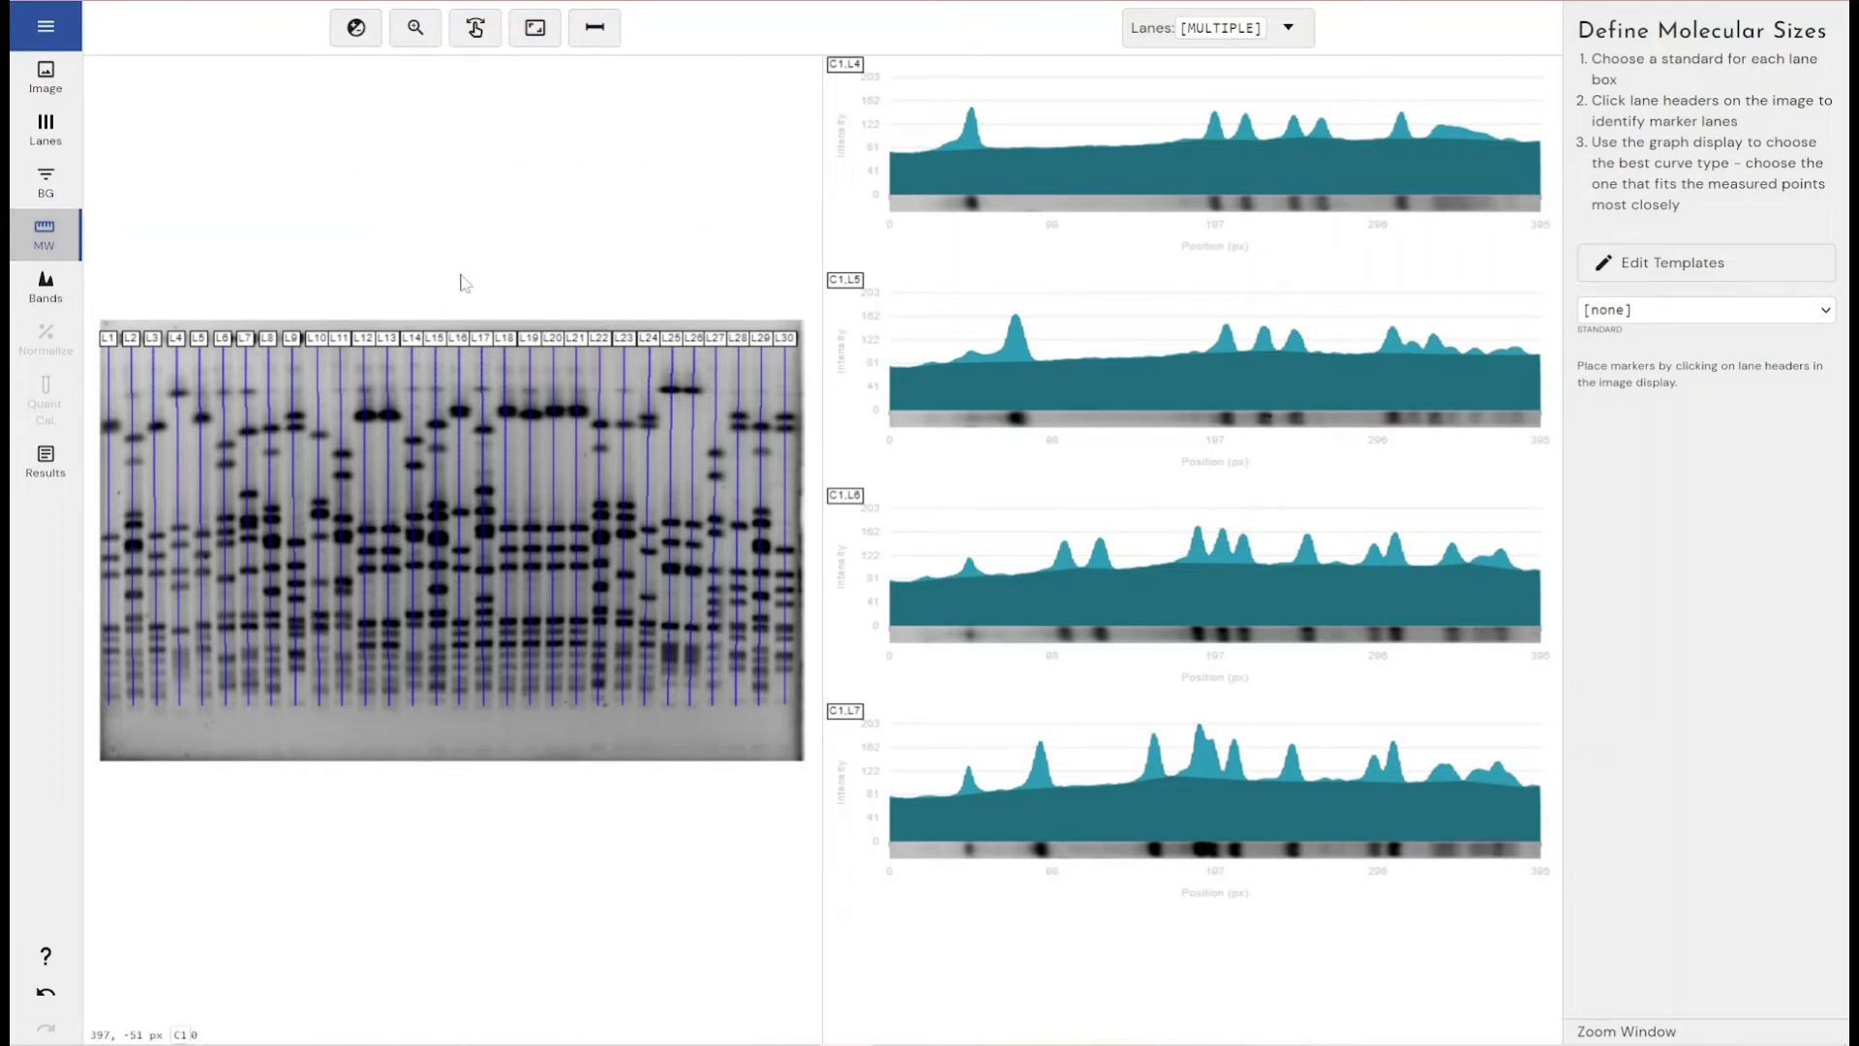
click(1281, 23)
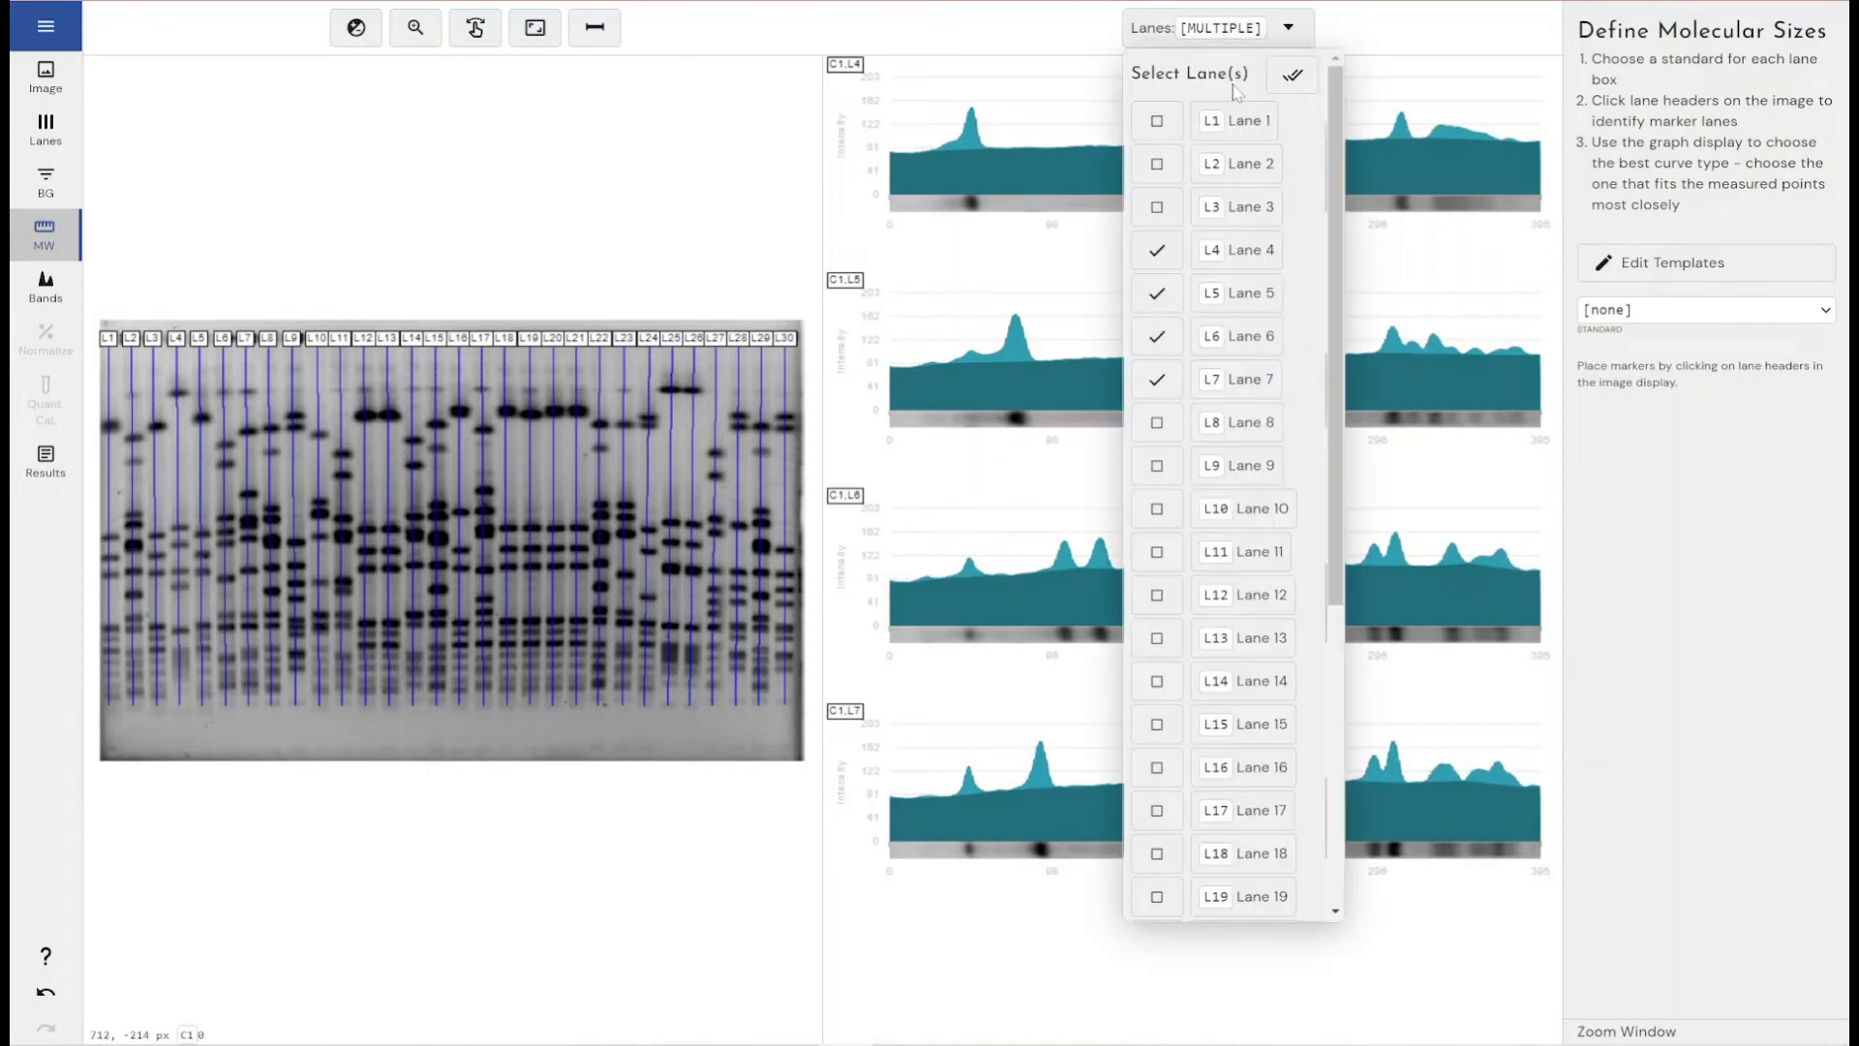
click(1182, 380)
click(1174, 337)
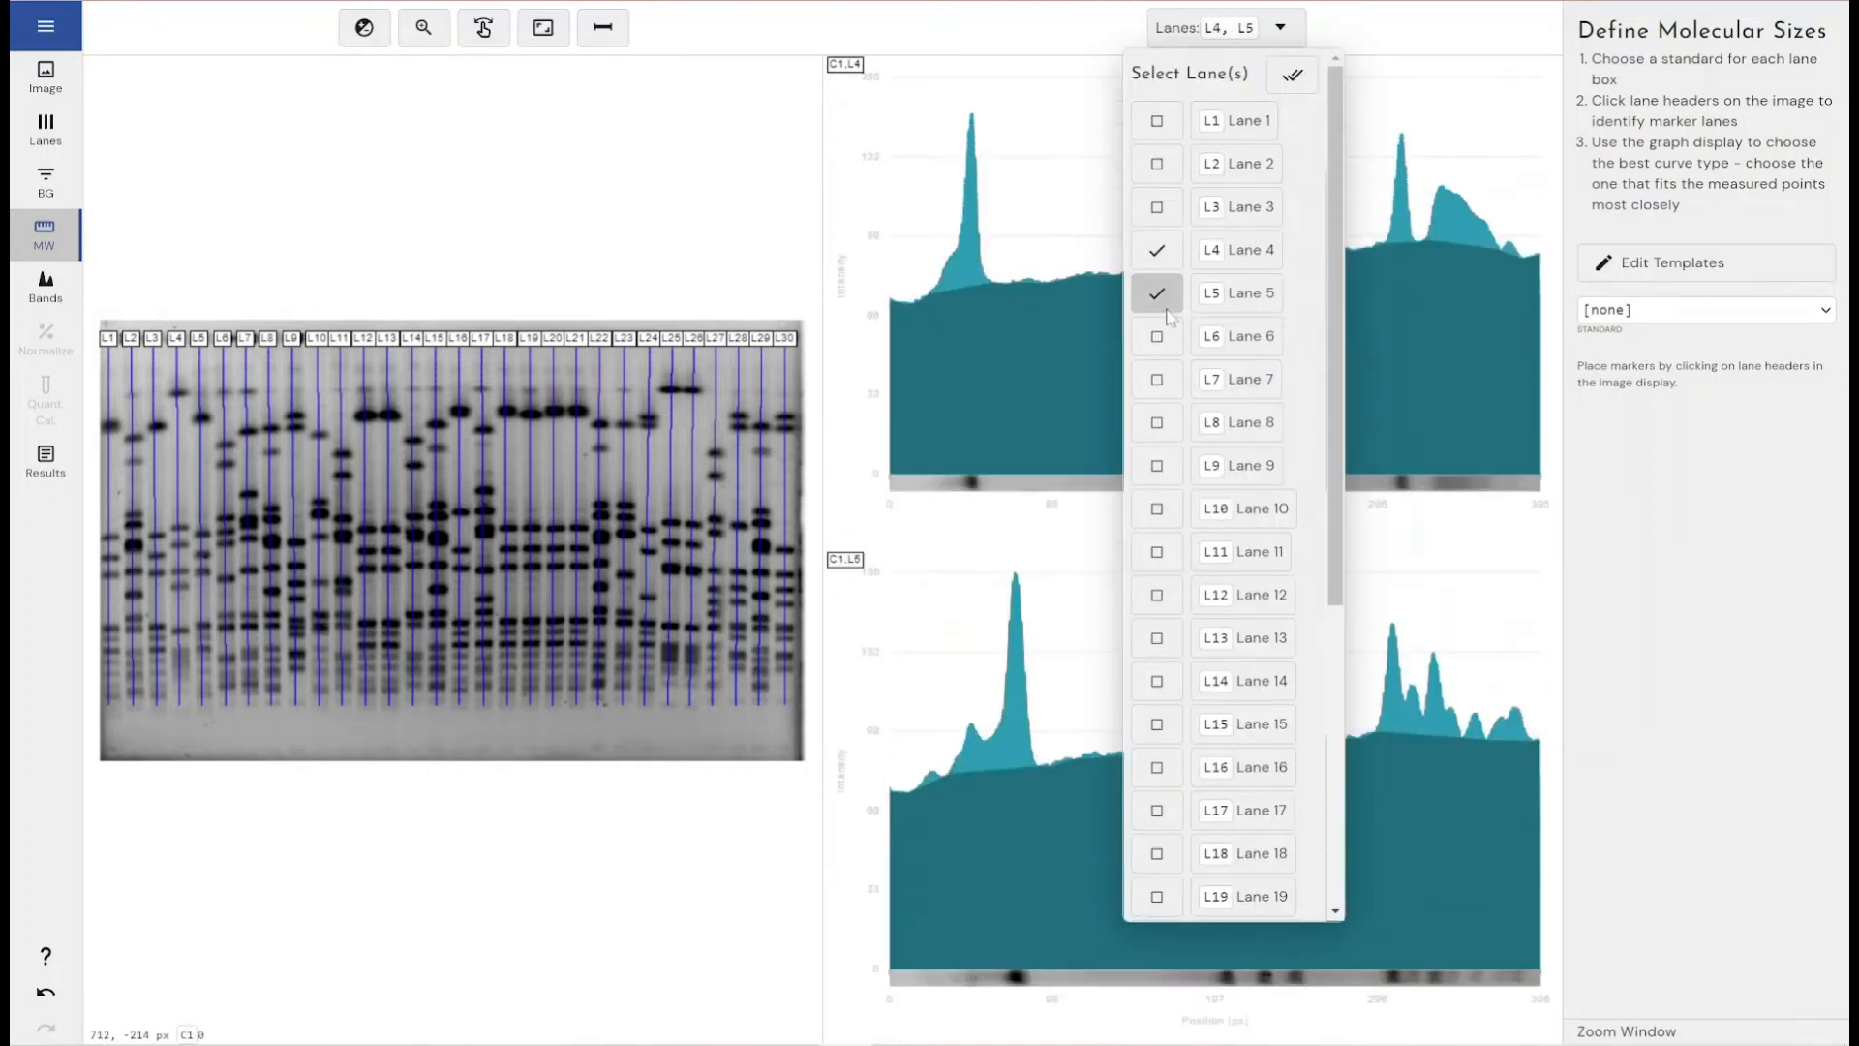
click(1172, 293)
click(1187, 119)
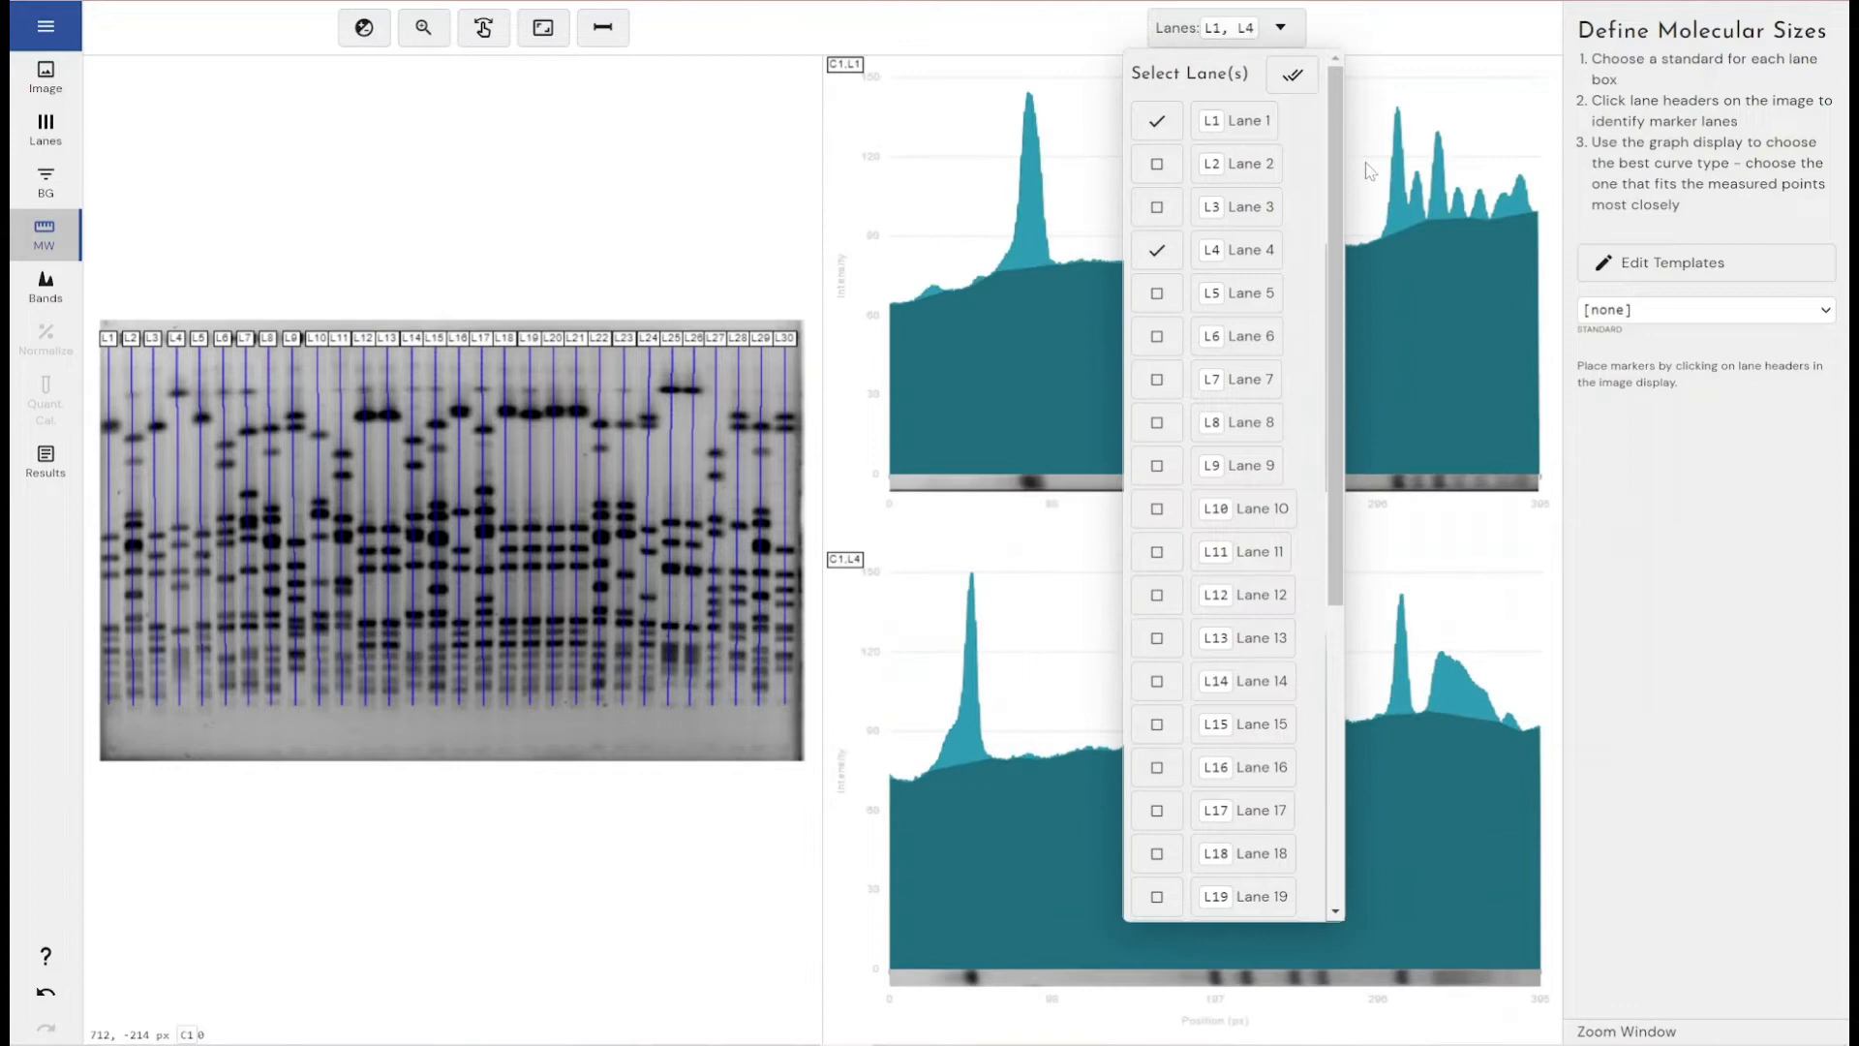
click(1183, 248)
click(1449, 50)
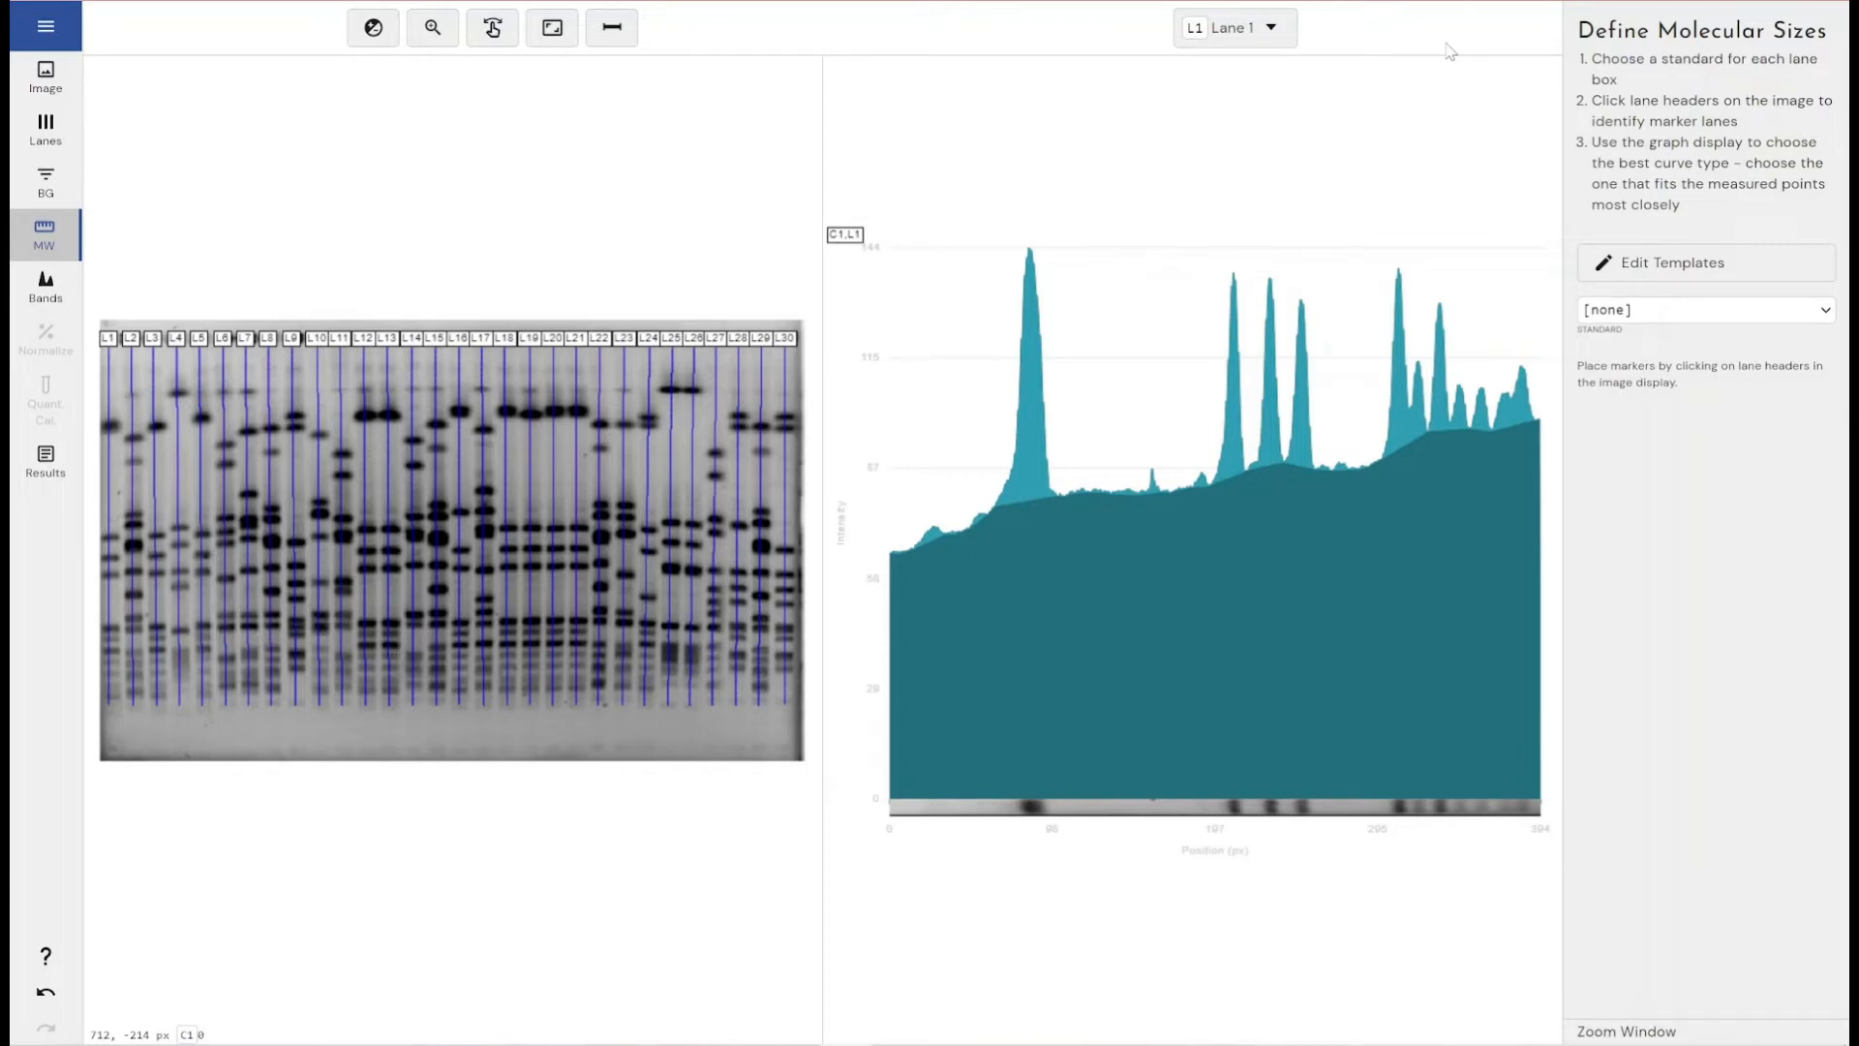
- Review the unit, steps and standard values of the unnamed molecular weight template, and close the template editor
click(1688, 262)
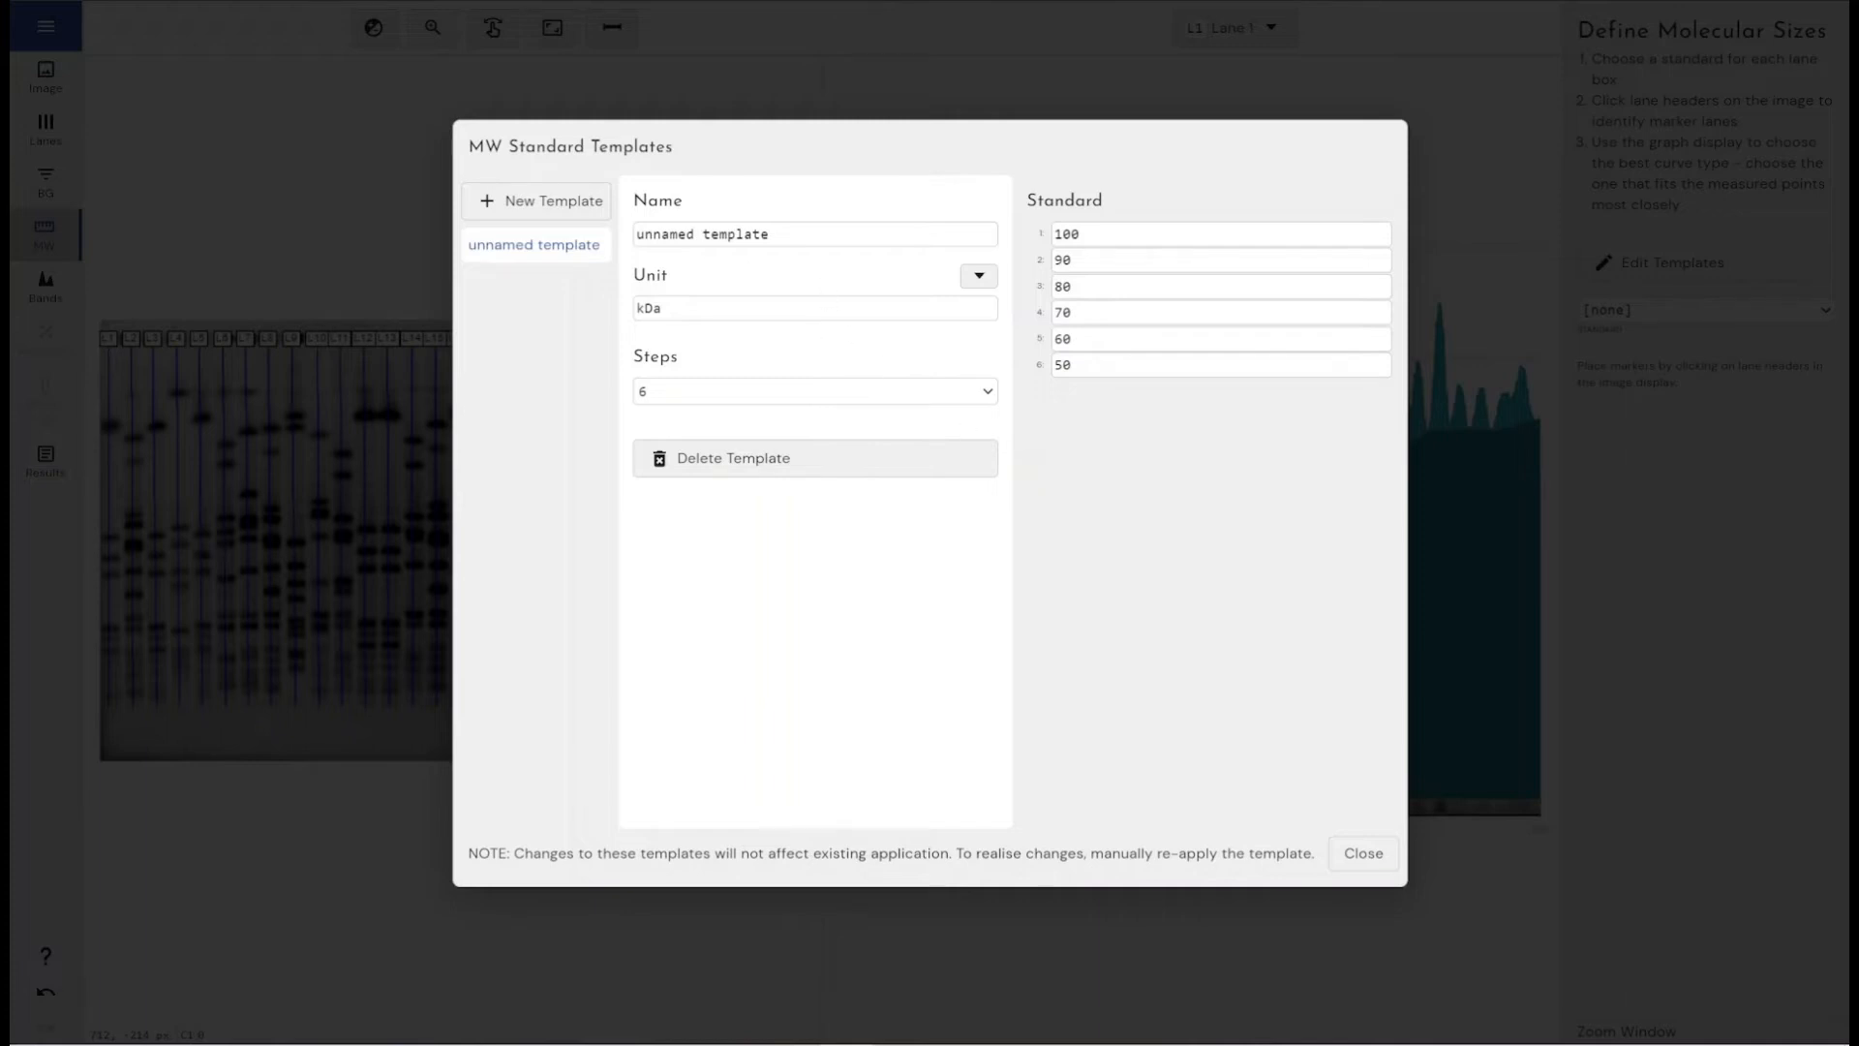
click(809, 308)
click(1055, 455)
click(987, 395)
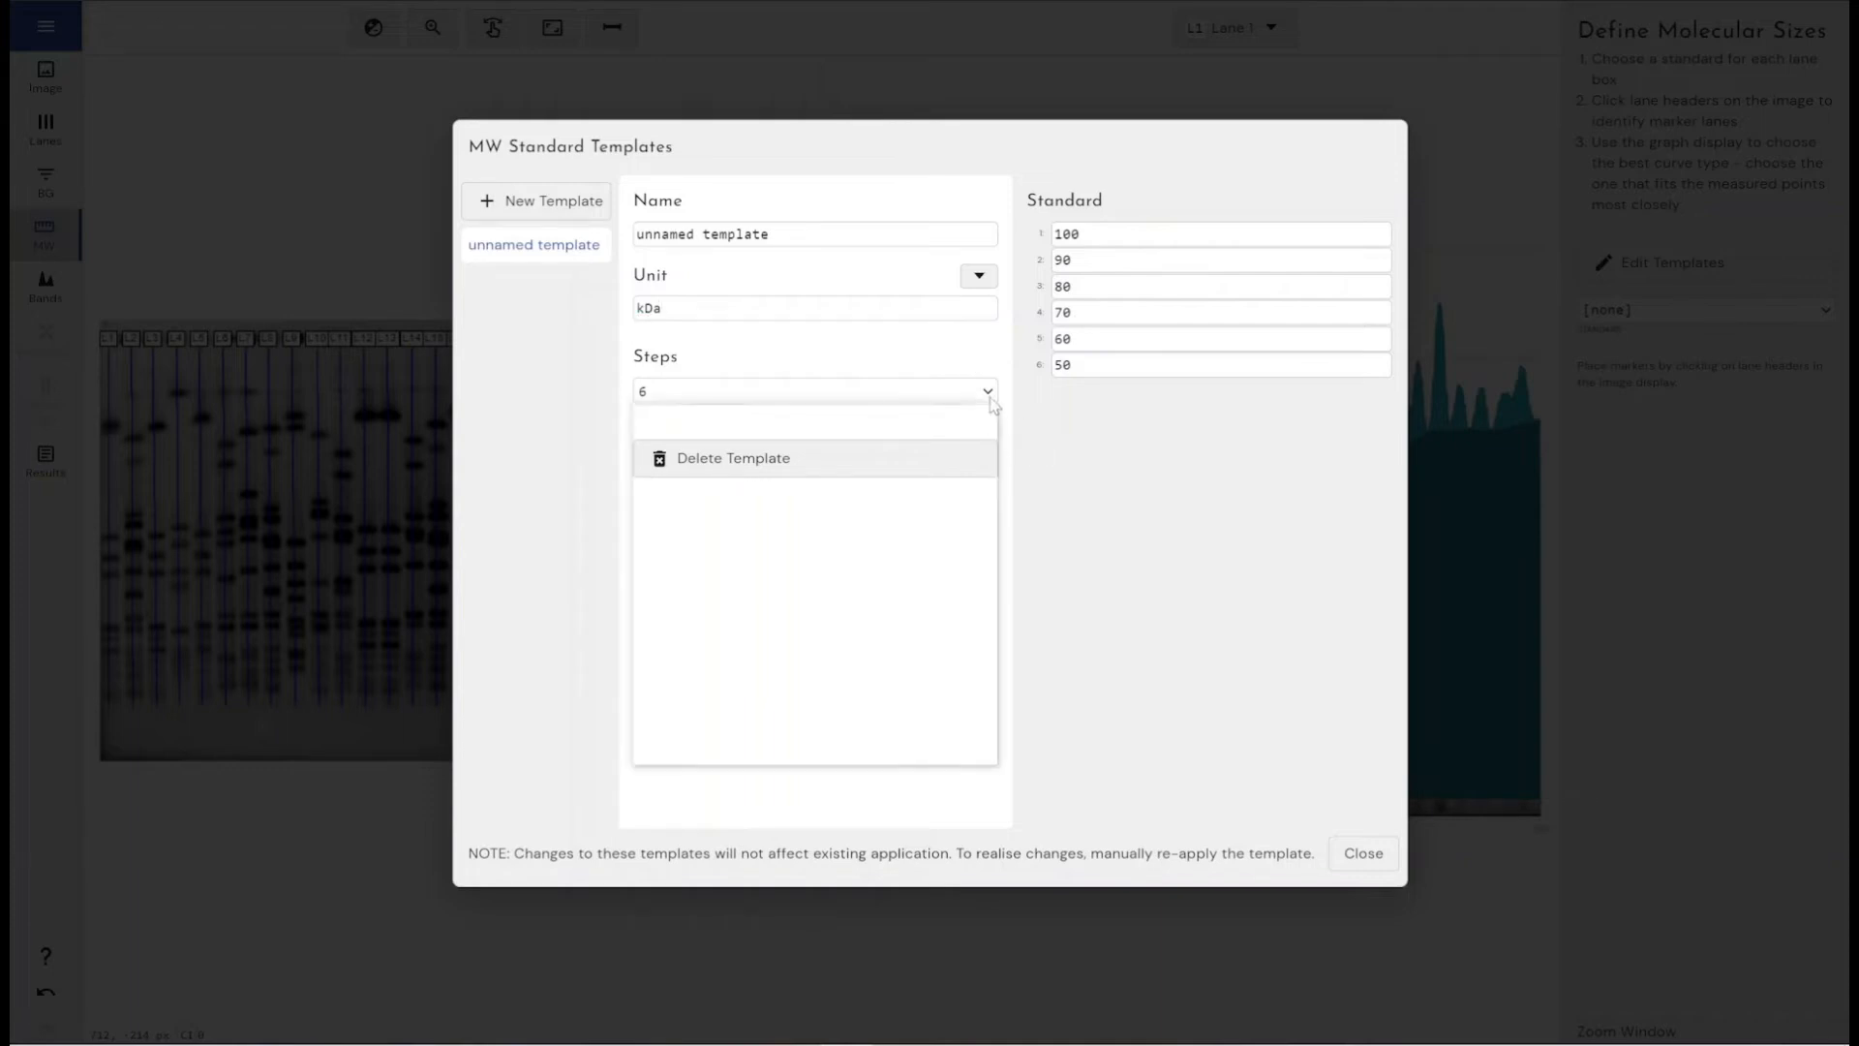
click(992, 399)
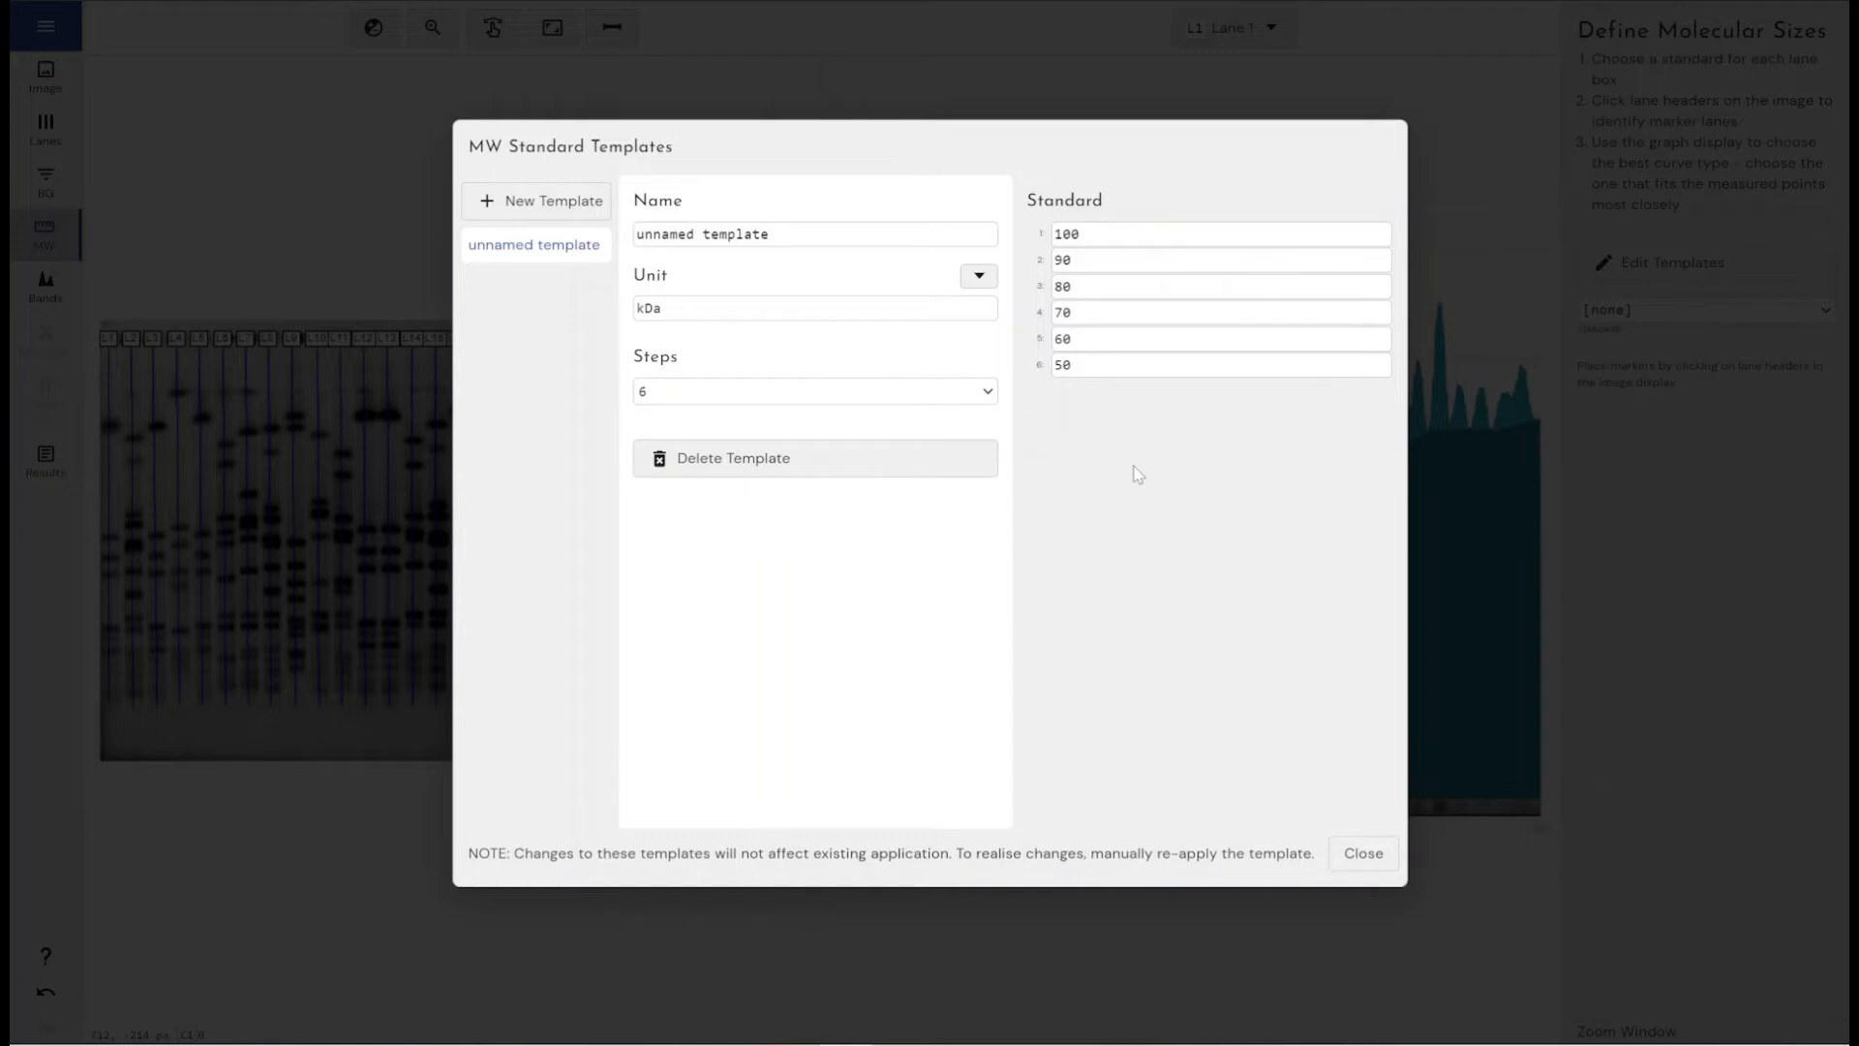
click(1365, 850)
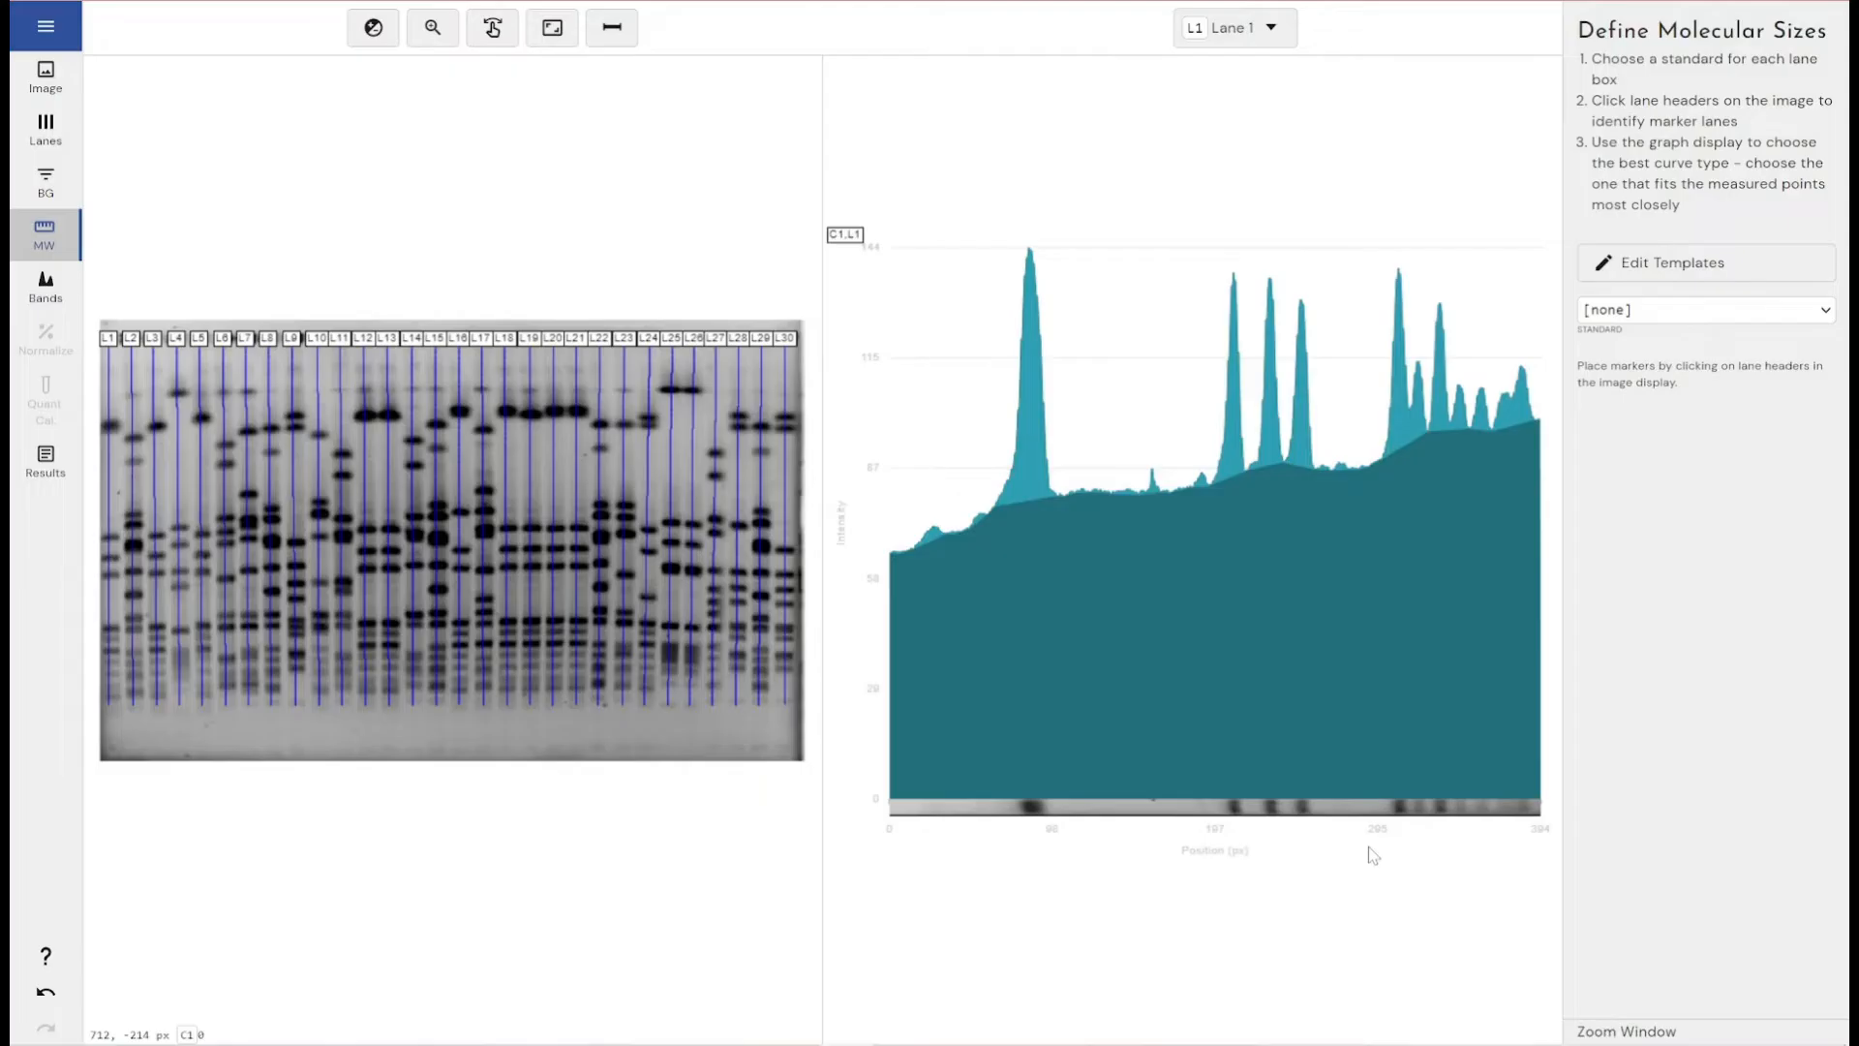
- Apply the Bio-Rad 1 kb Molecular Ruler standard and mark Lane 1 as the marker lane
click(1694, 312)
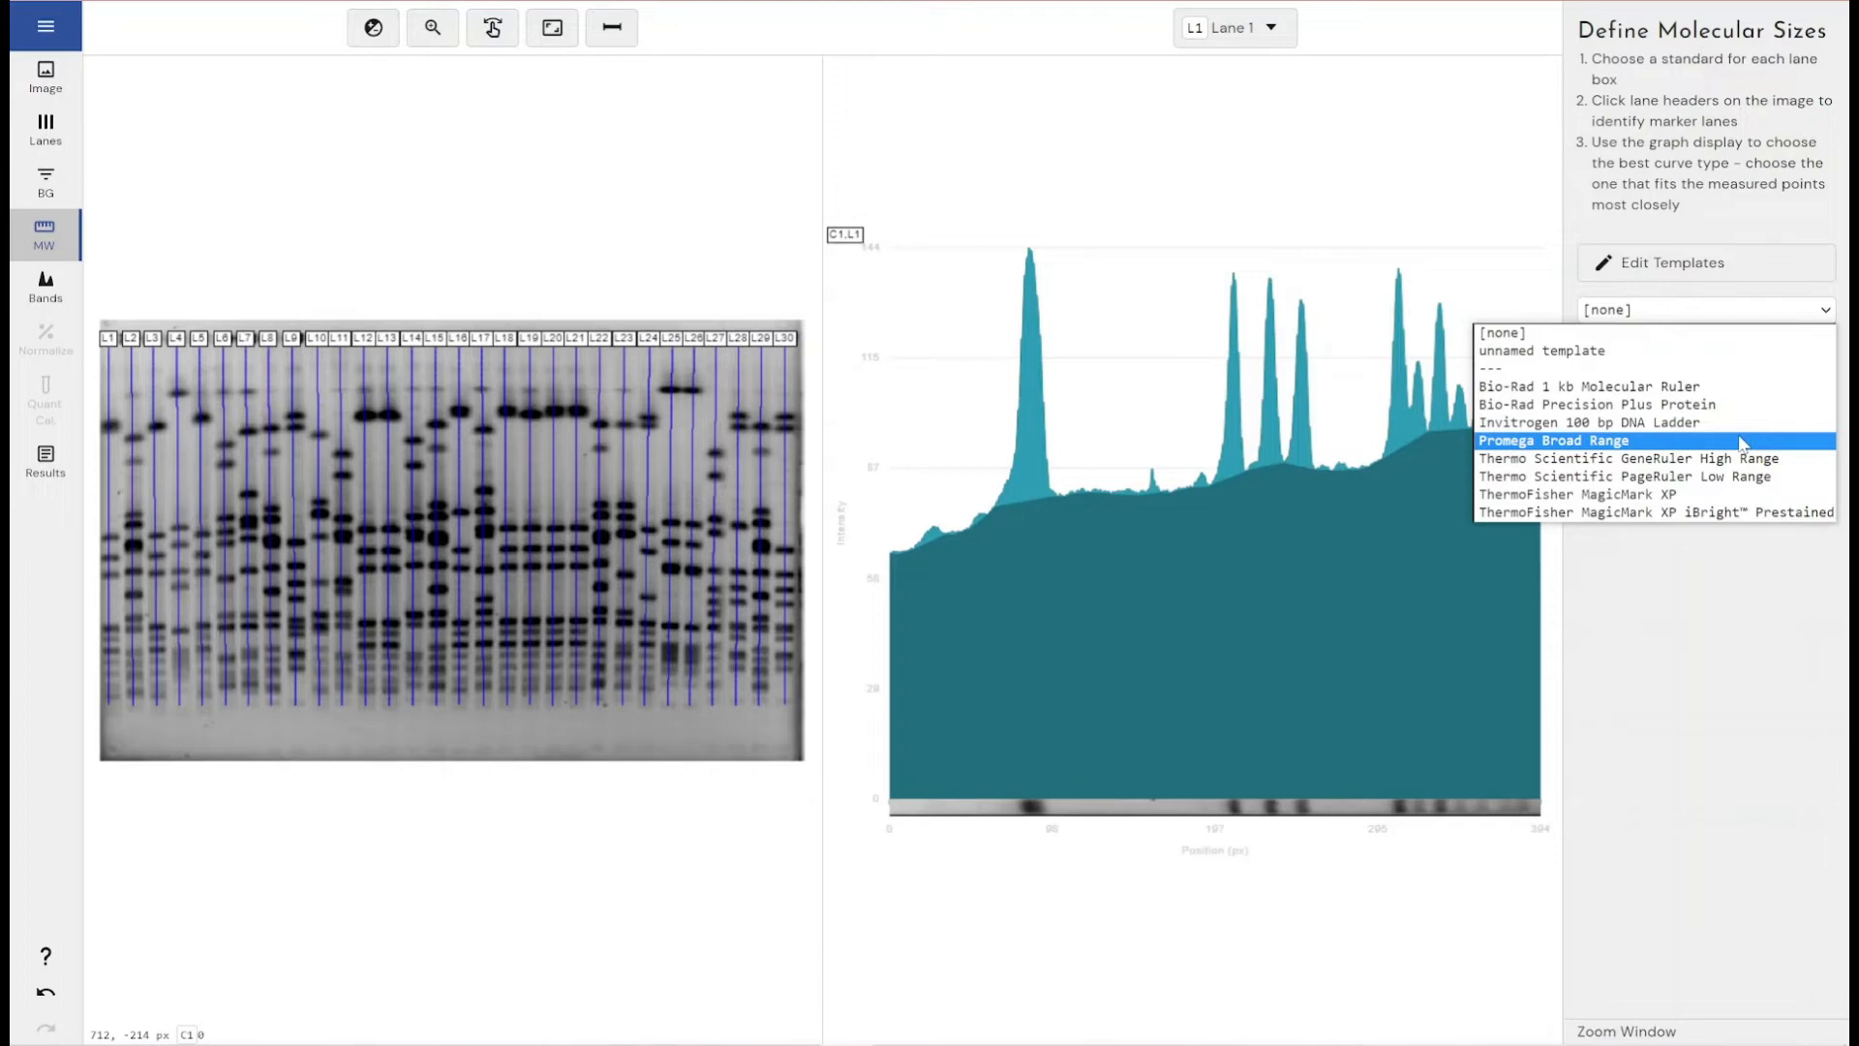
click(1680, 388)
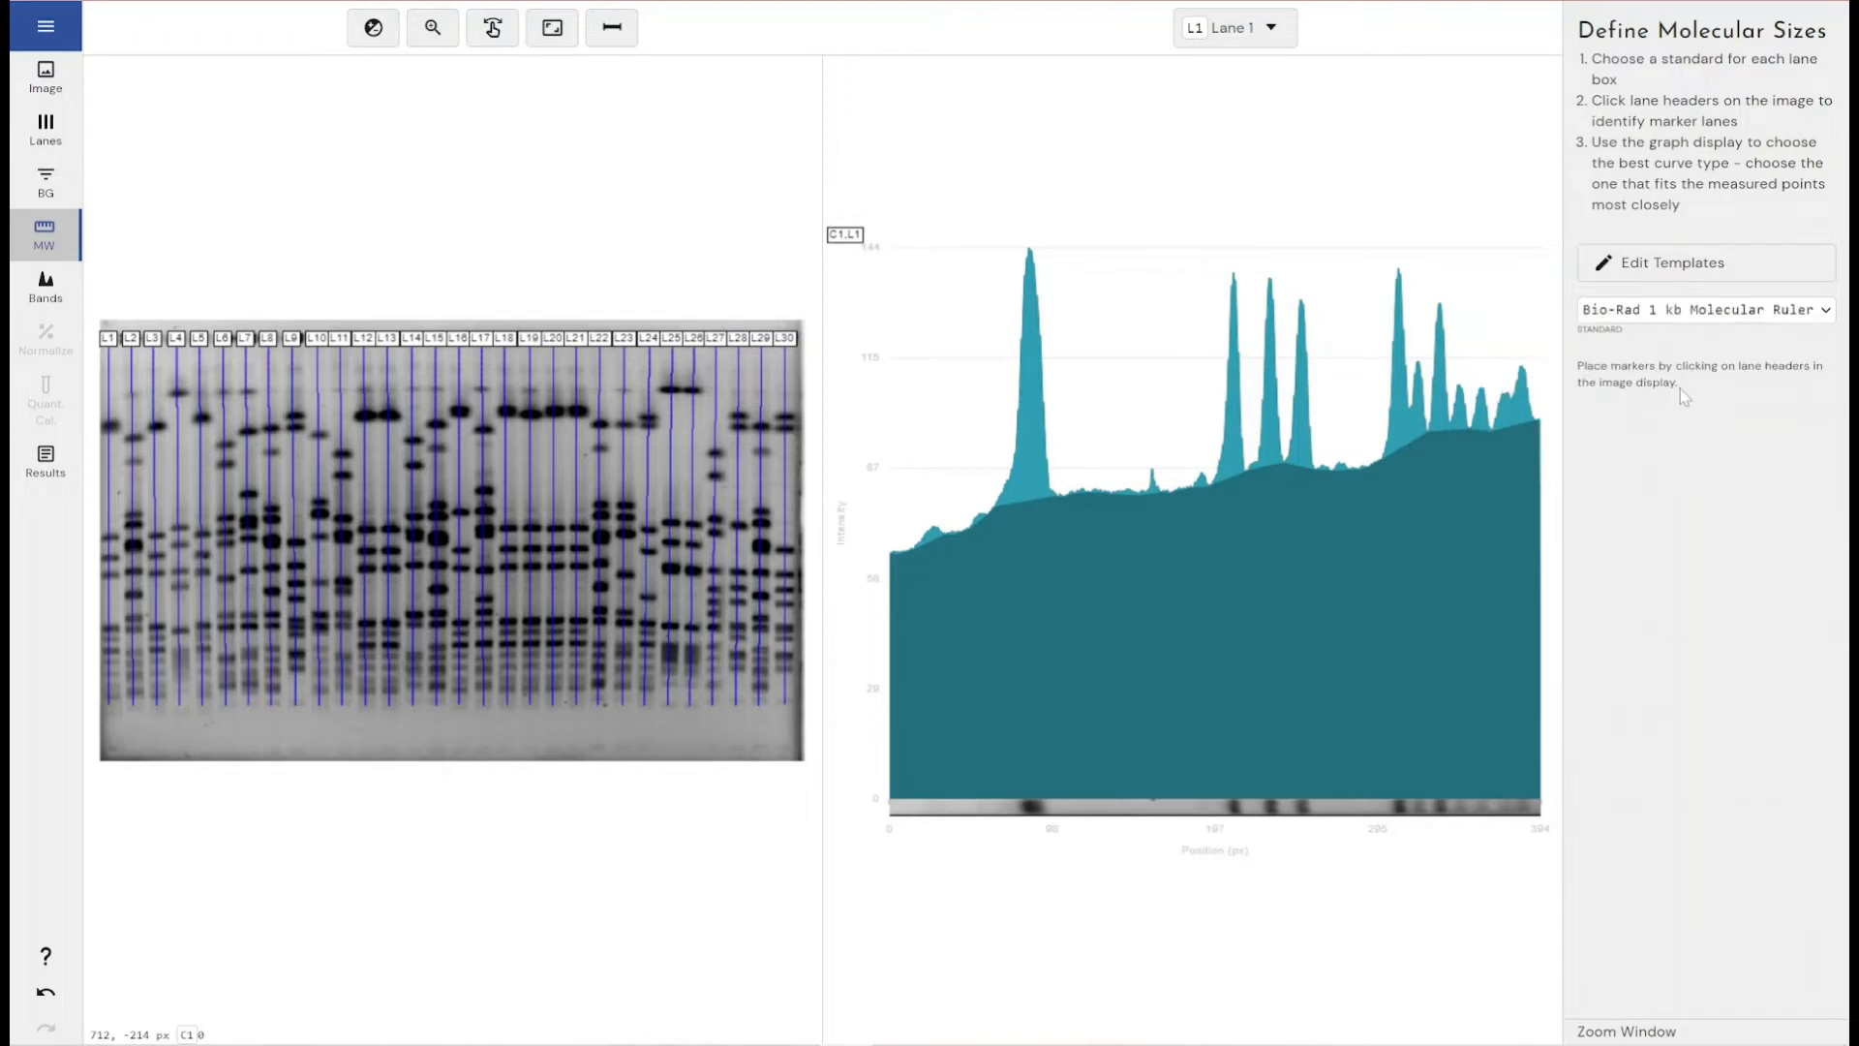
click(108, 338)
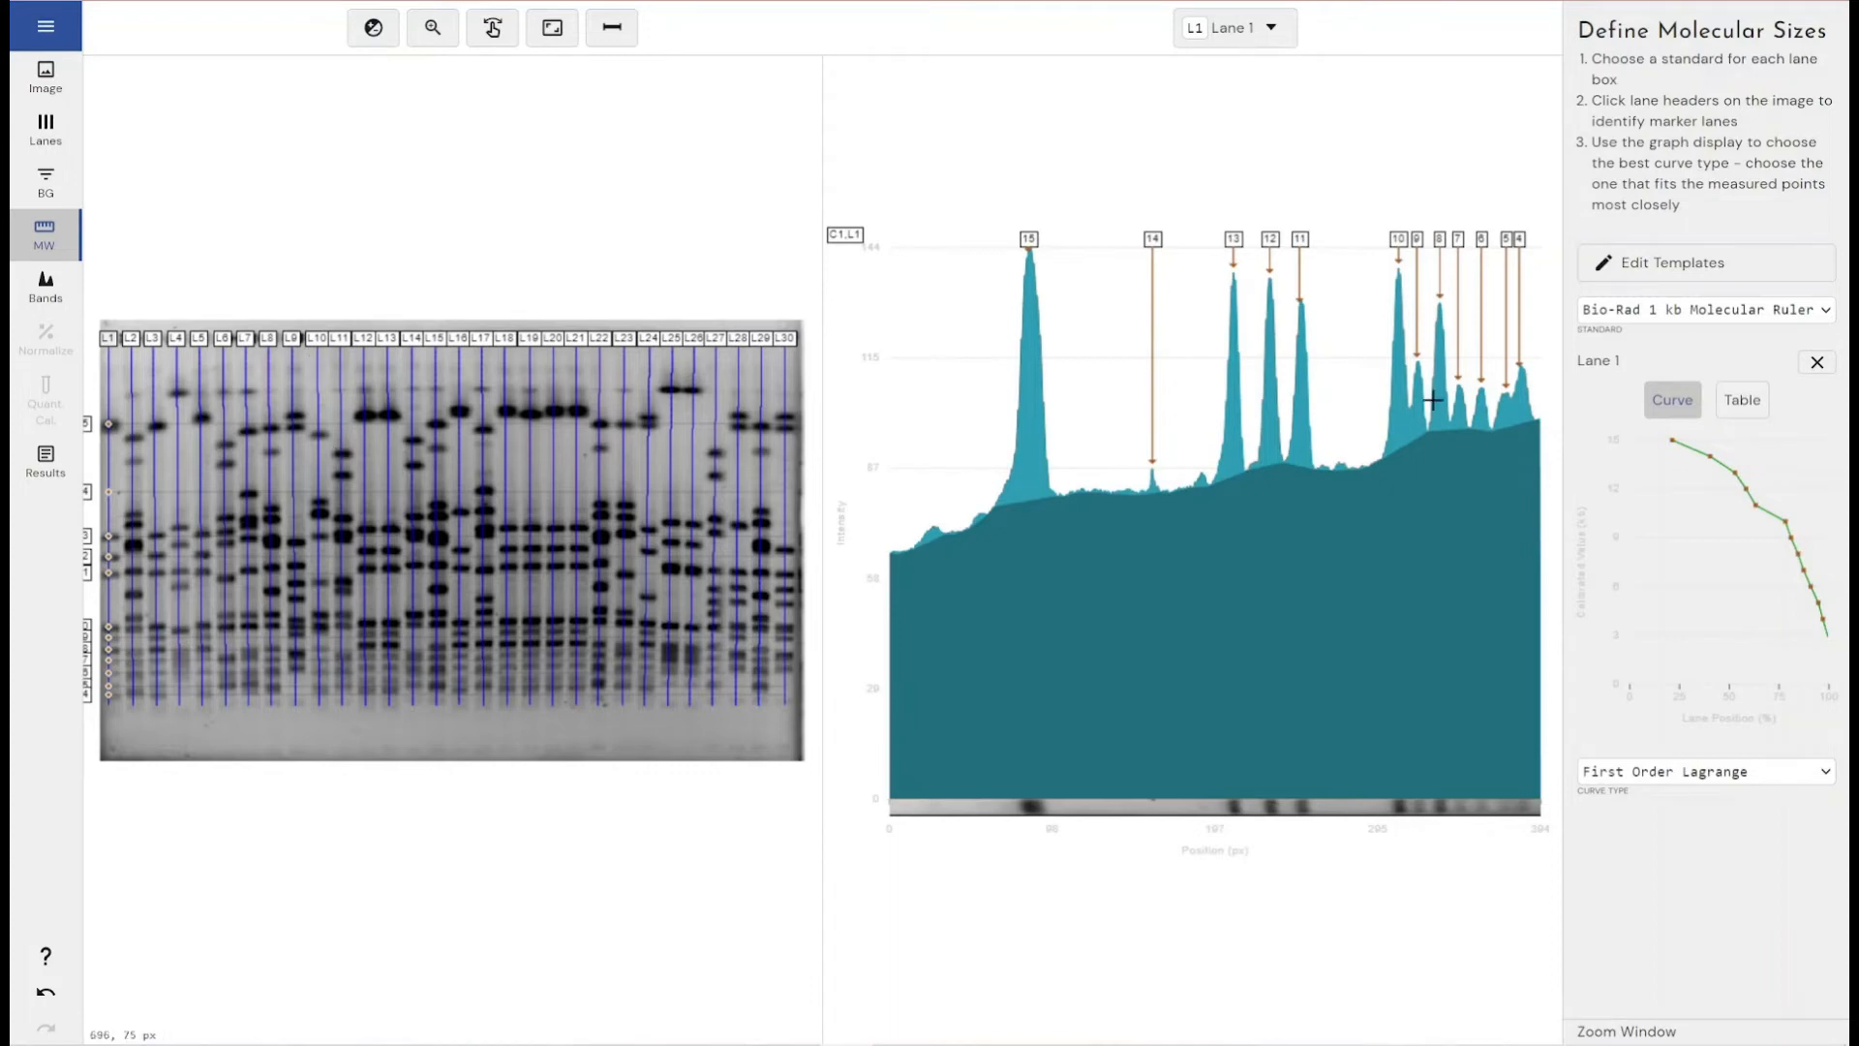
- Check Lane 1's calibration values as a table and compare the Quadratic, Cubic Spline and Log curve types on its graph
click(1734, 413)
click(1684, 409)
click(1720, 775)
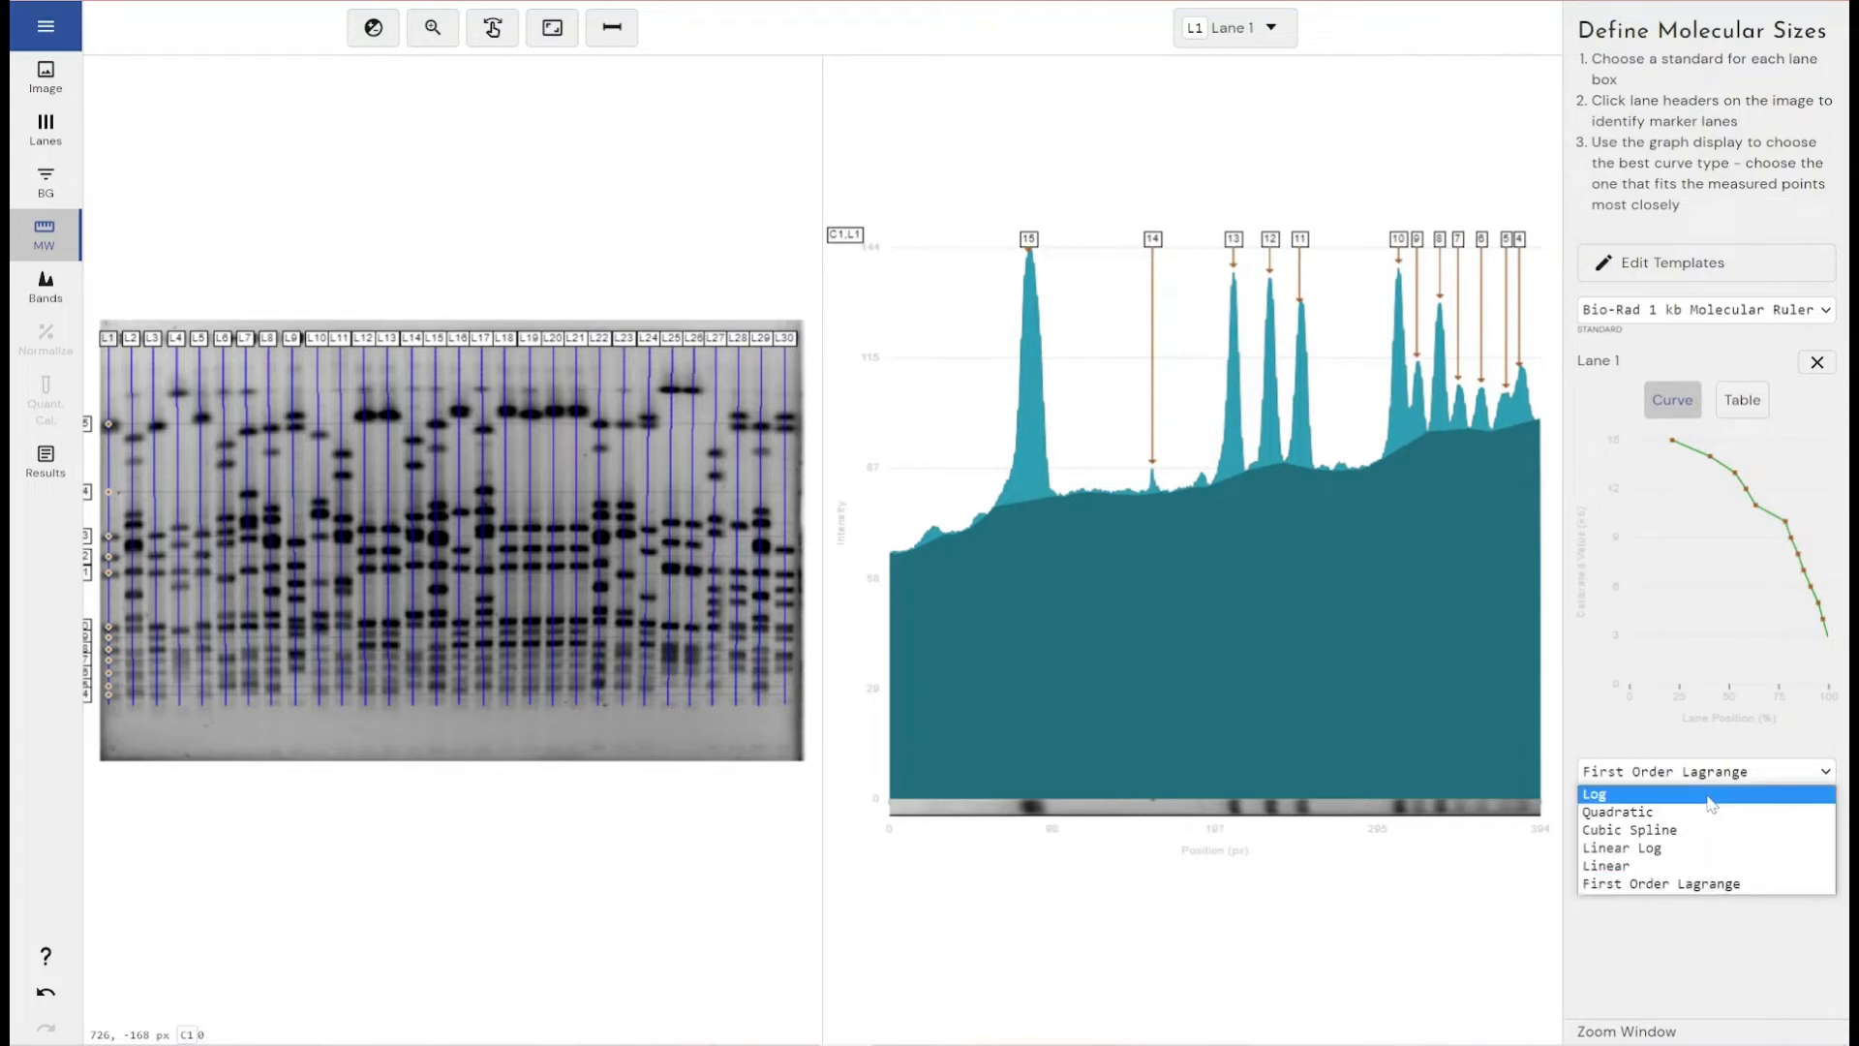
click(1718, 793)
click(1718, 775)
click(1693, 812)
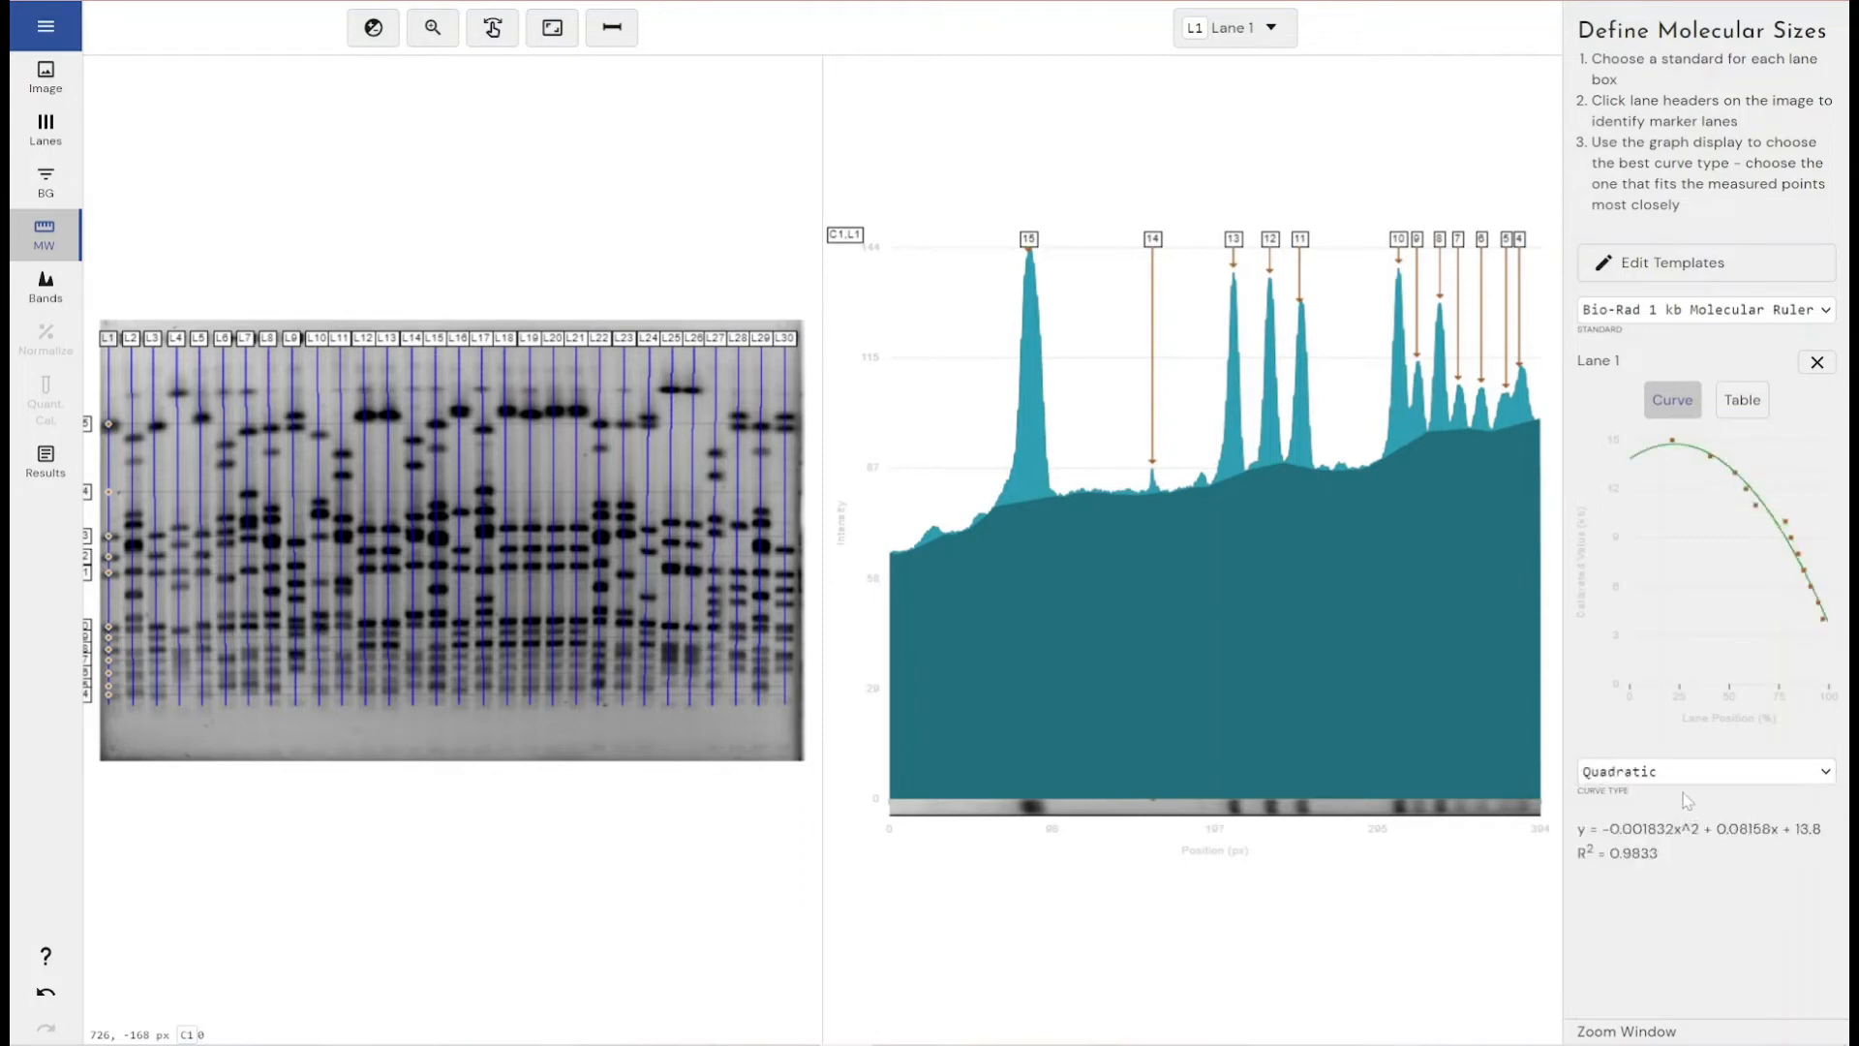
click(1687, 782)
click(1680, 830)
click(1671, 779)
click(1651, 796)
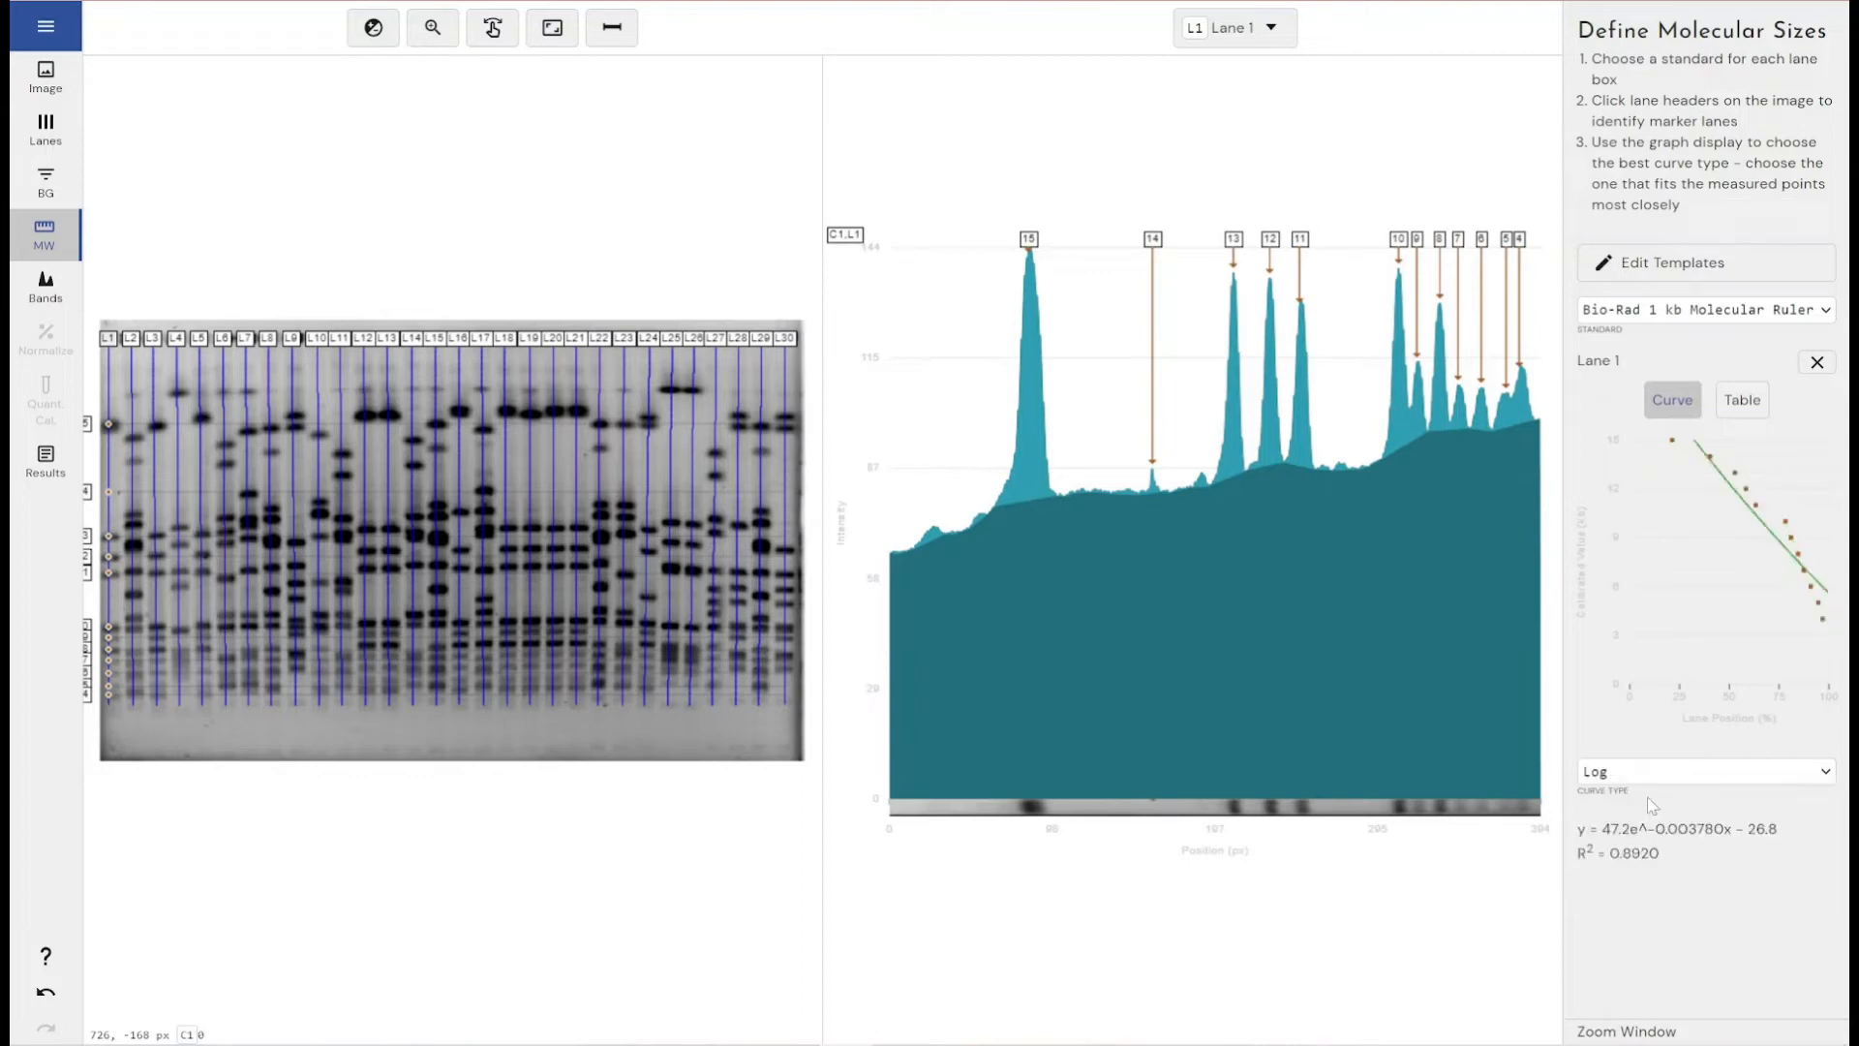
- Compare the Quadratic and Linear curve types for Lane 1, and set the curve type to First Order Lagrange
click(1653, 786)
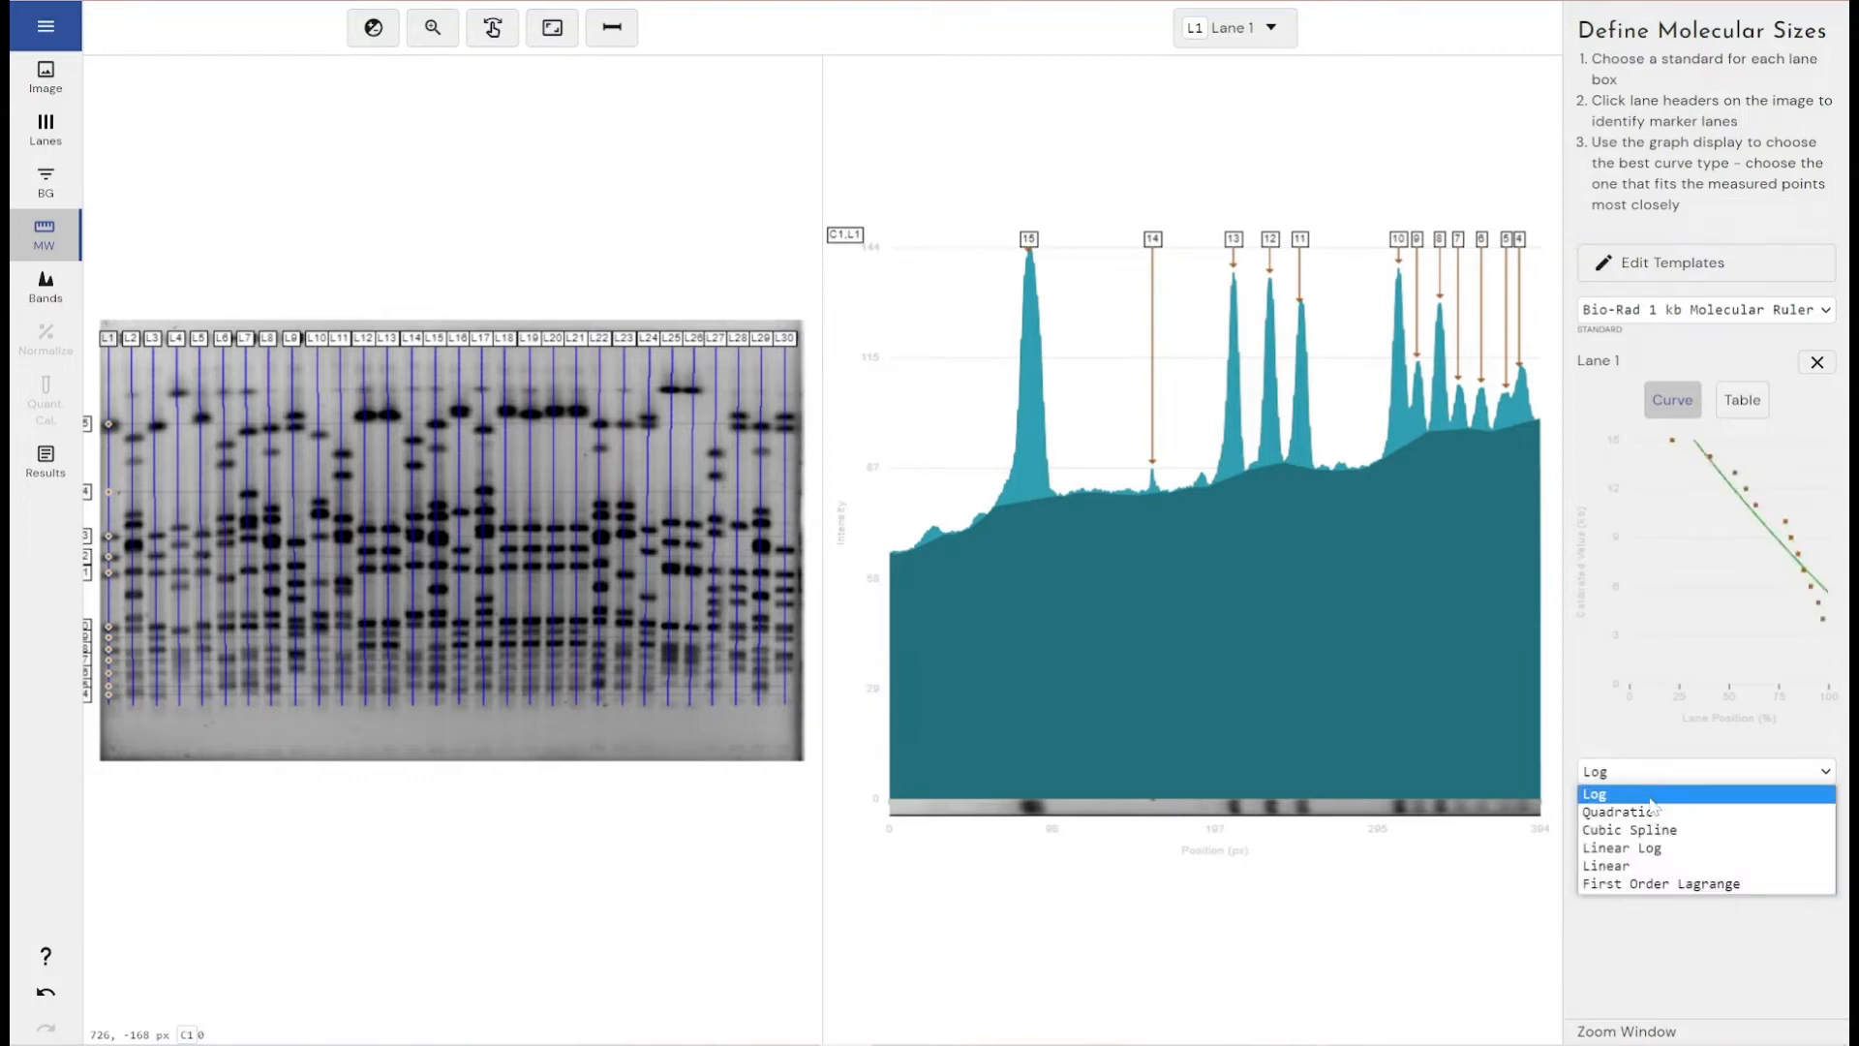
click(1658, 810)
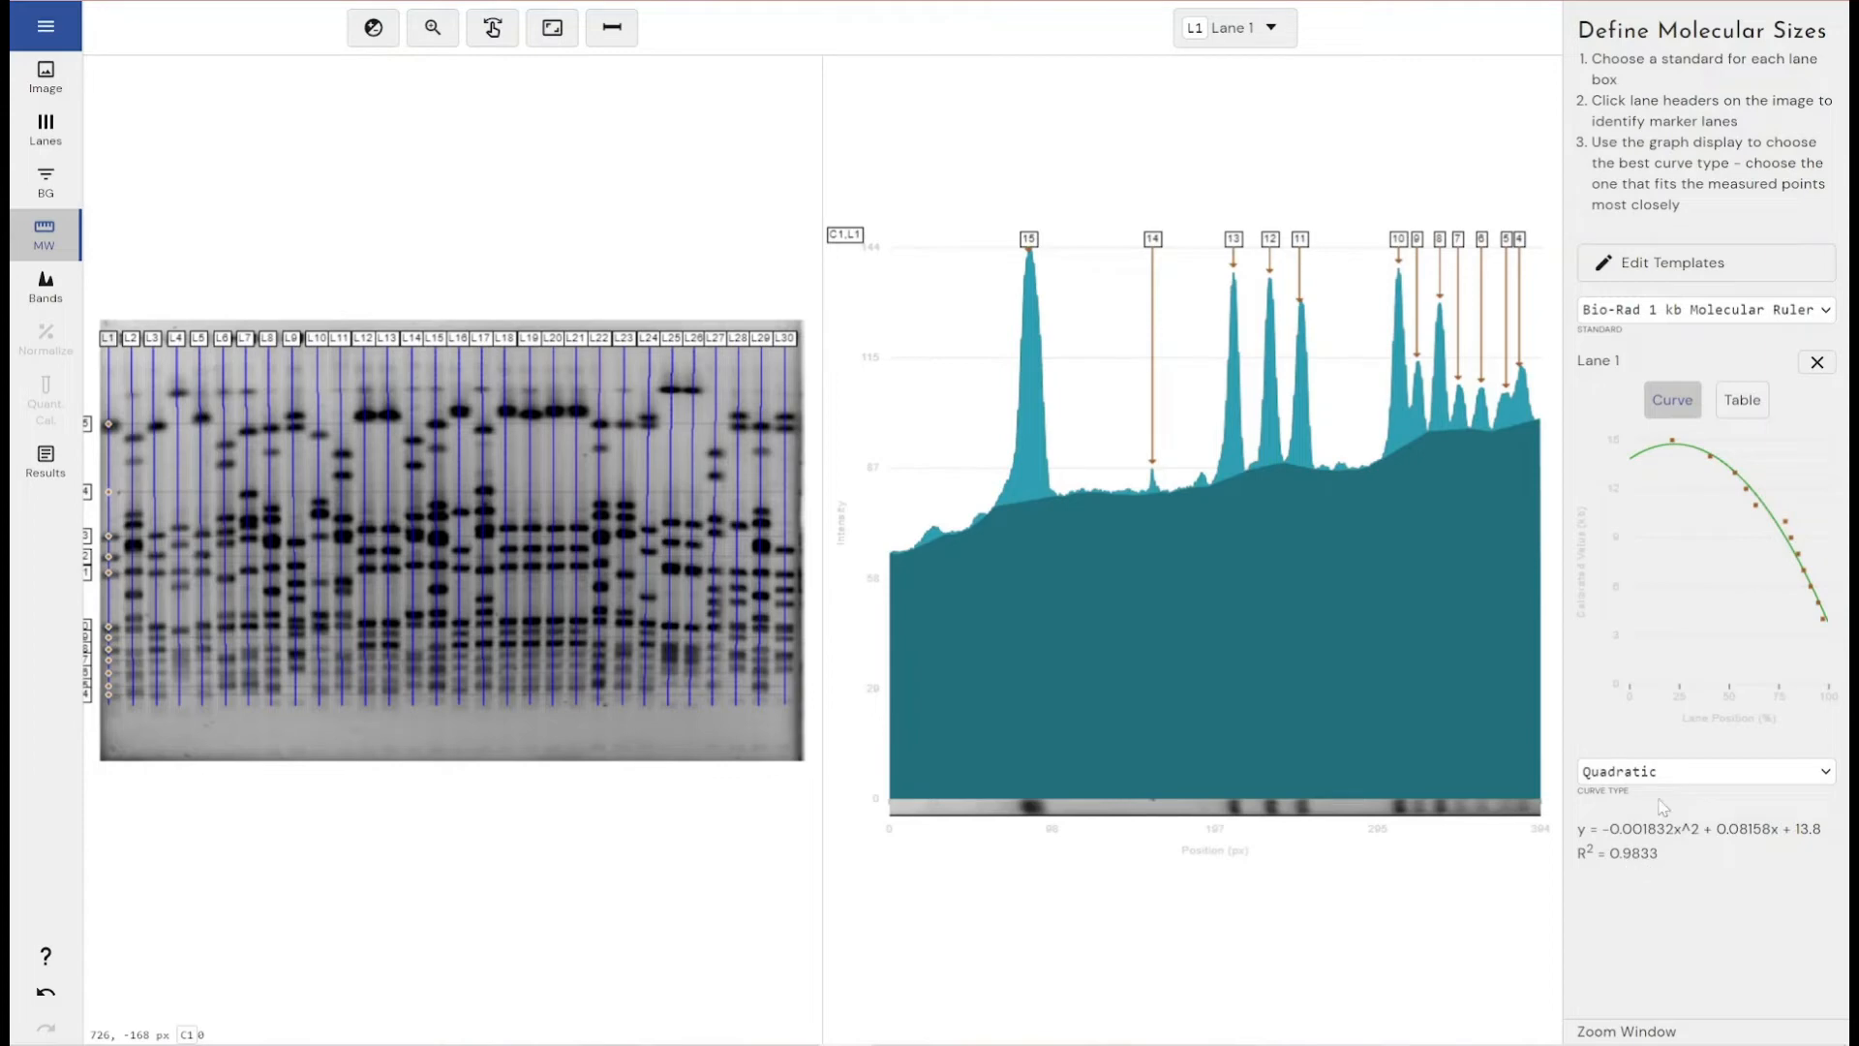
click(1660, 786)
click(1646, 852)
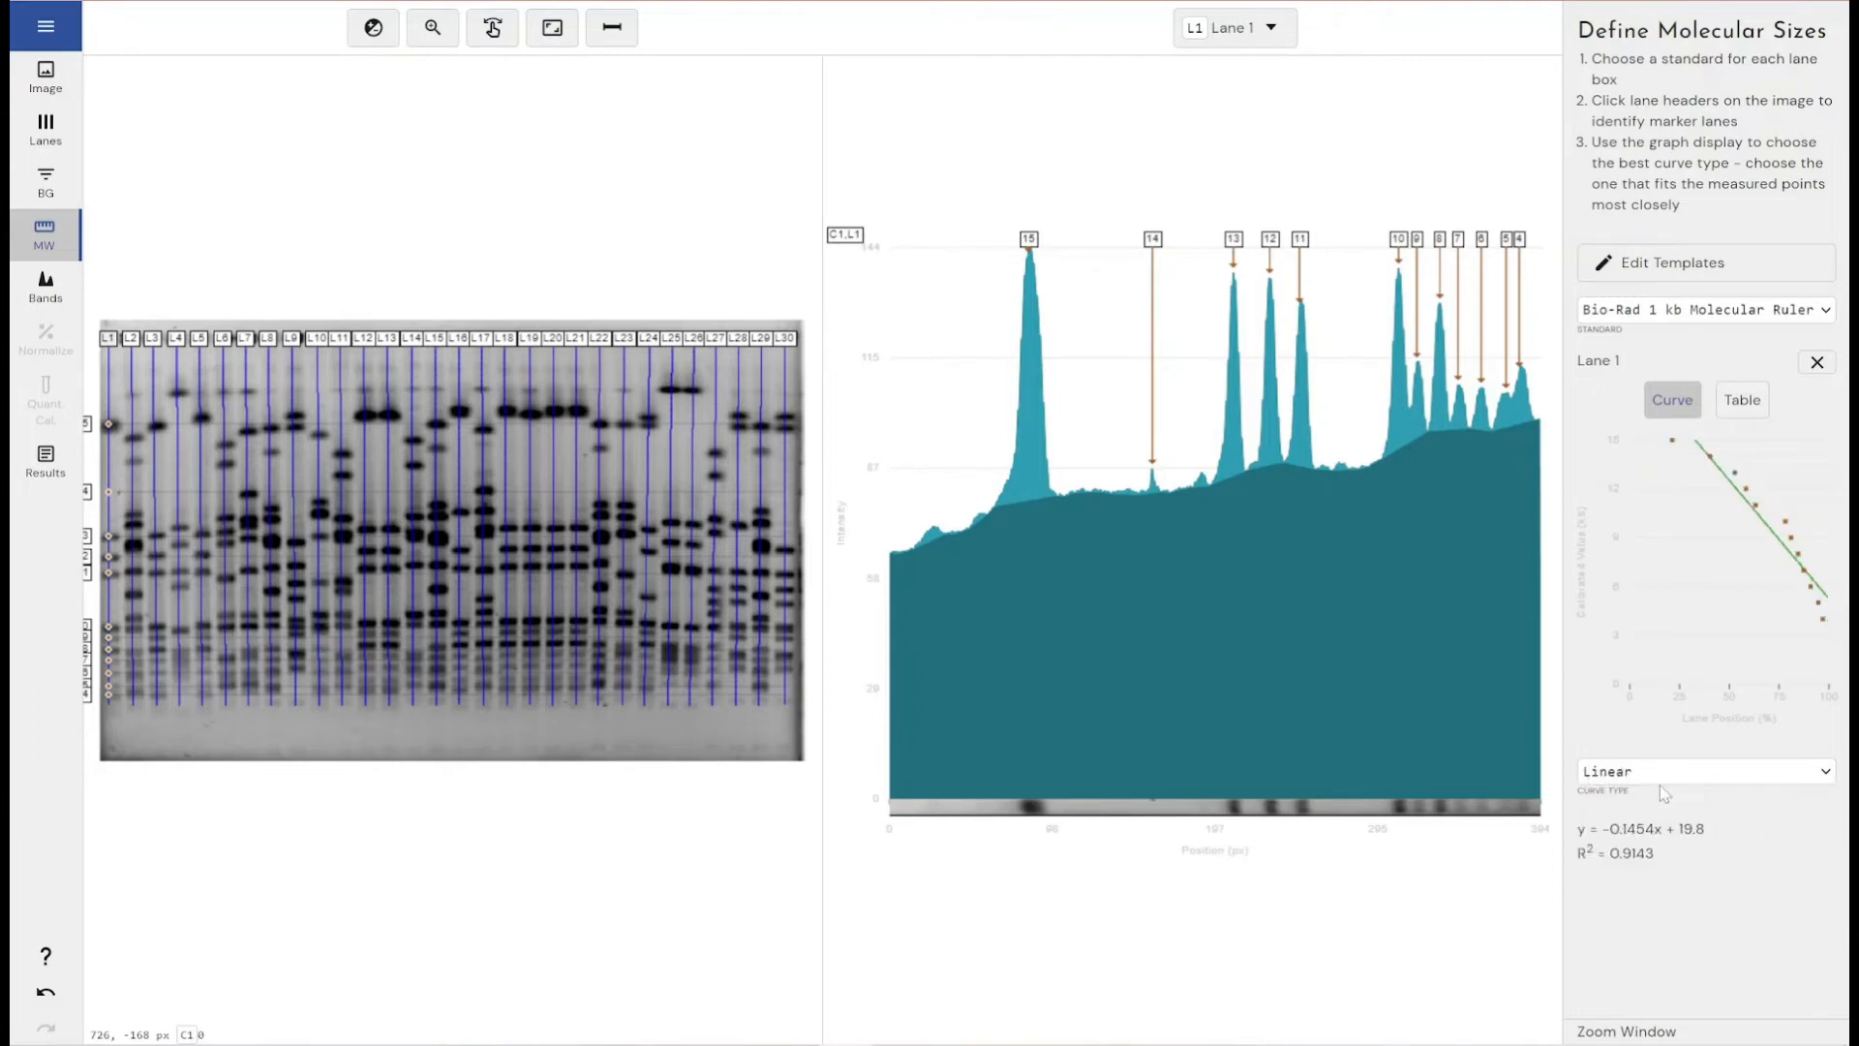
click(1660, 787)
click(1639, 899)
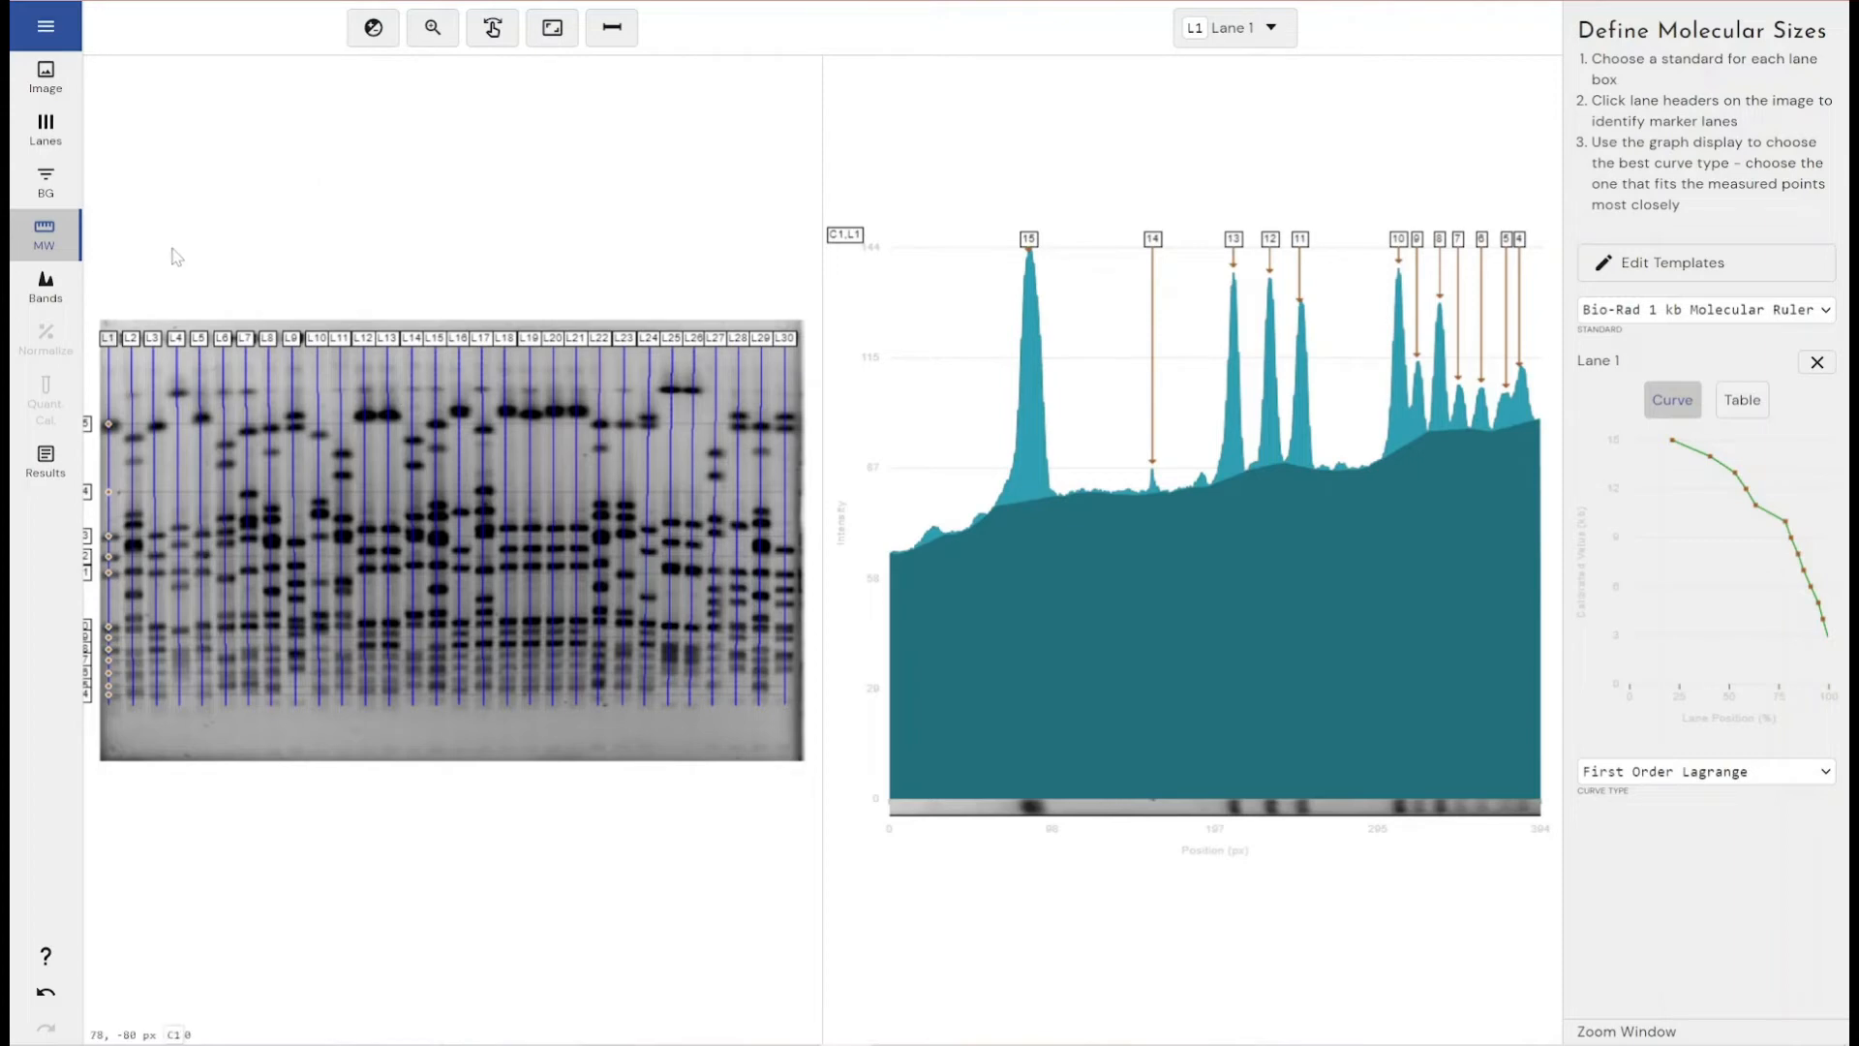
- Go to the band definition and detect bands with the Default, Low Intensity and finally the High Intensity preset
click(43, 289)
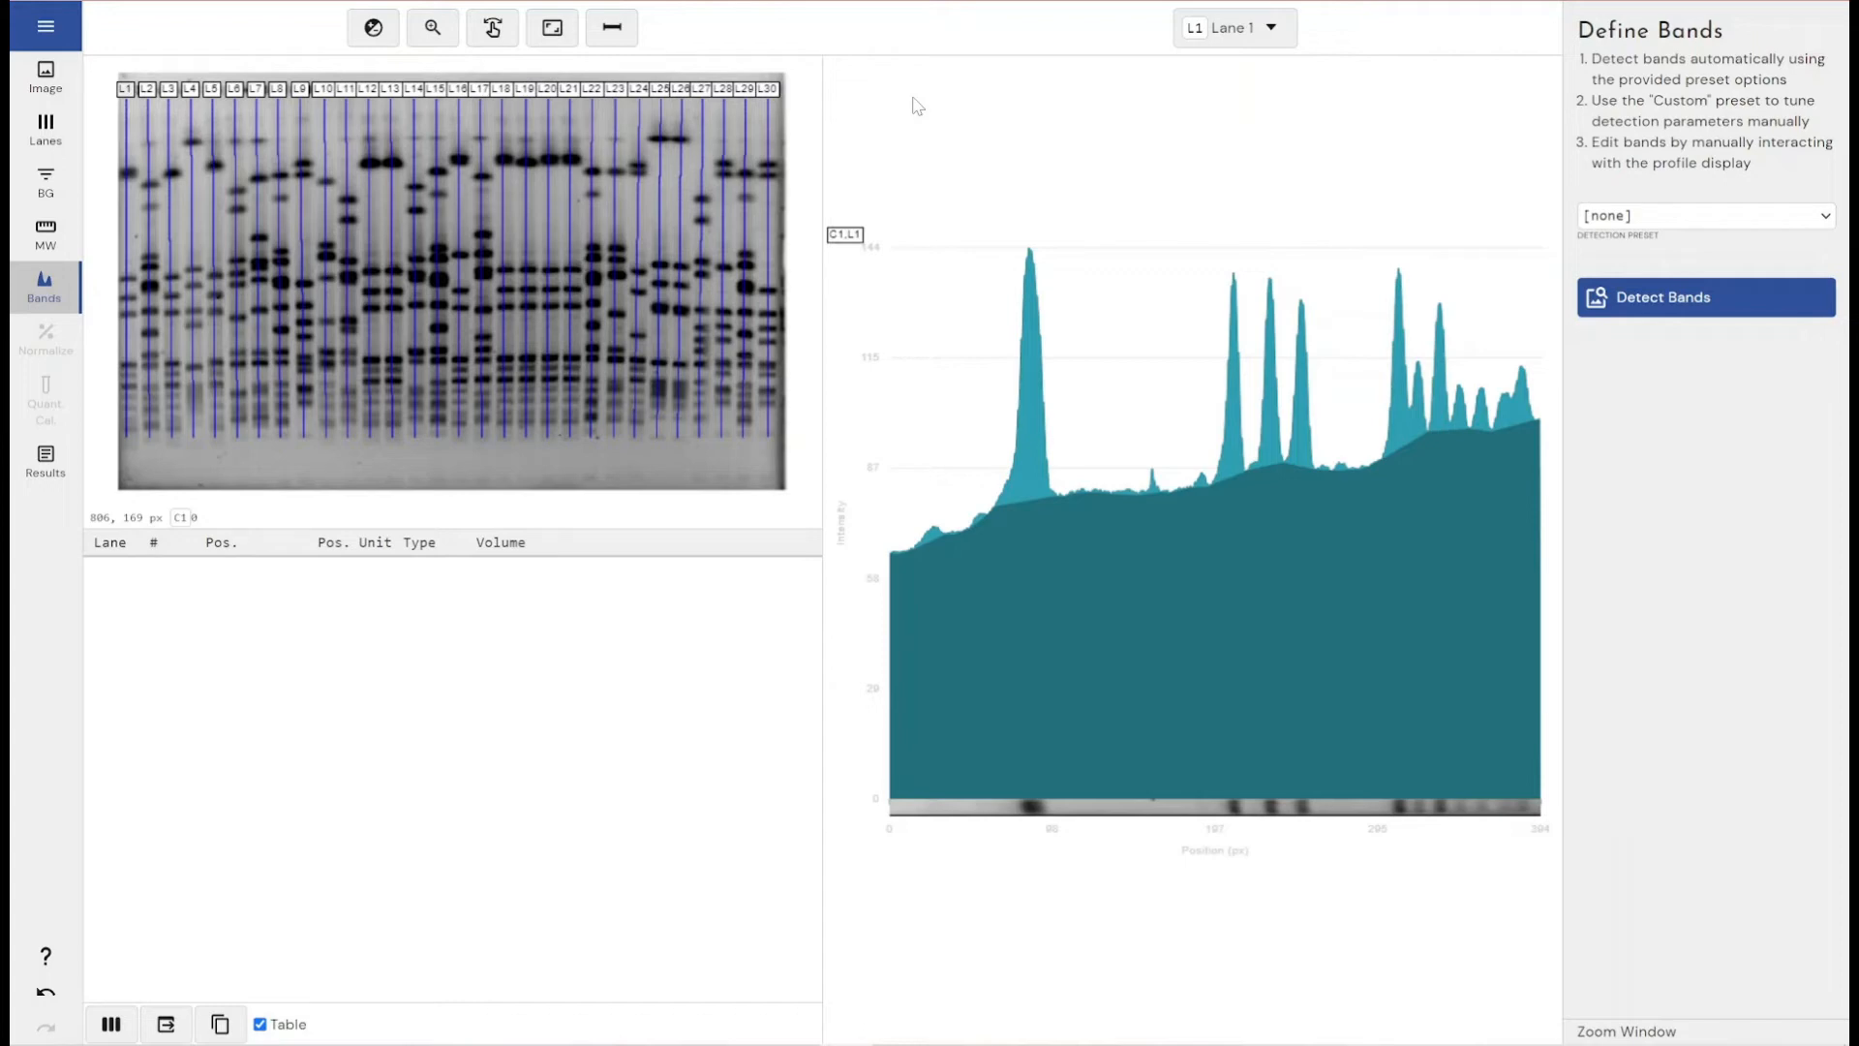
click(1696, 217)
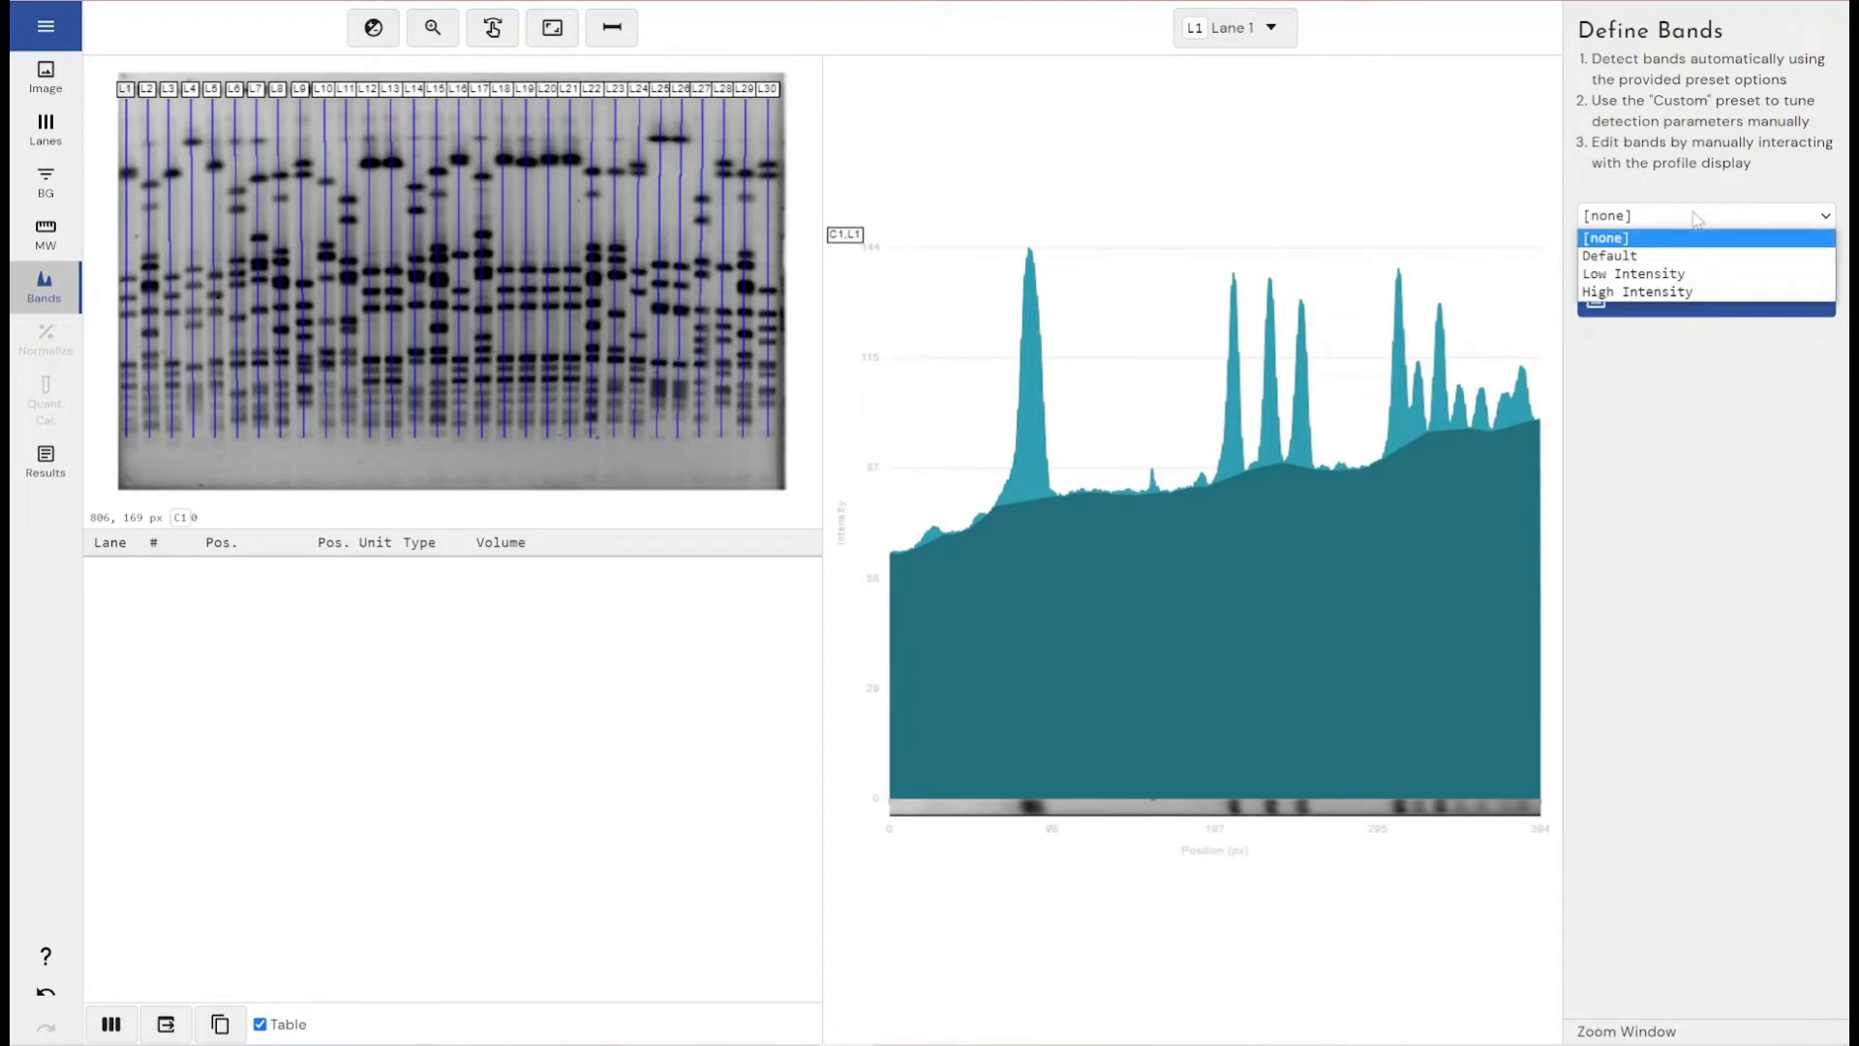
click(1679, 255)
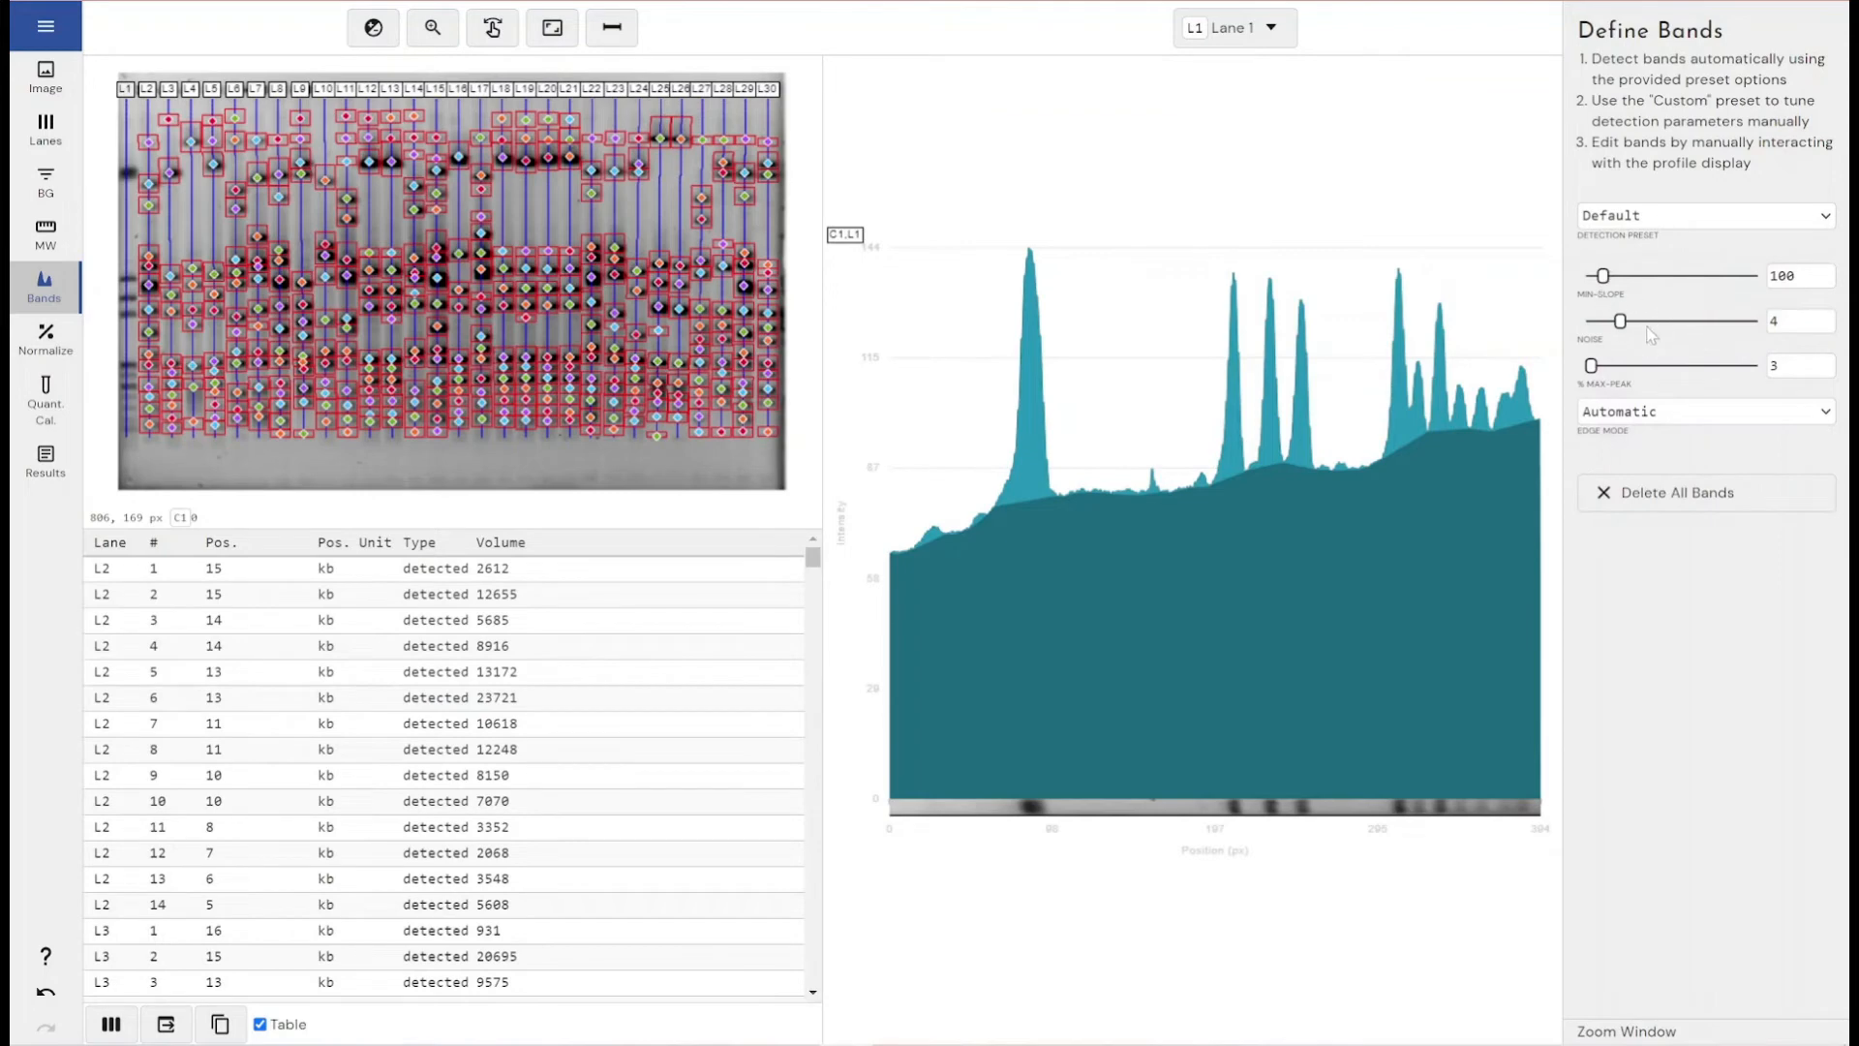
click(1685, 221)
click(1672, 276)
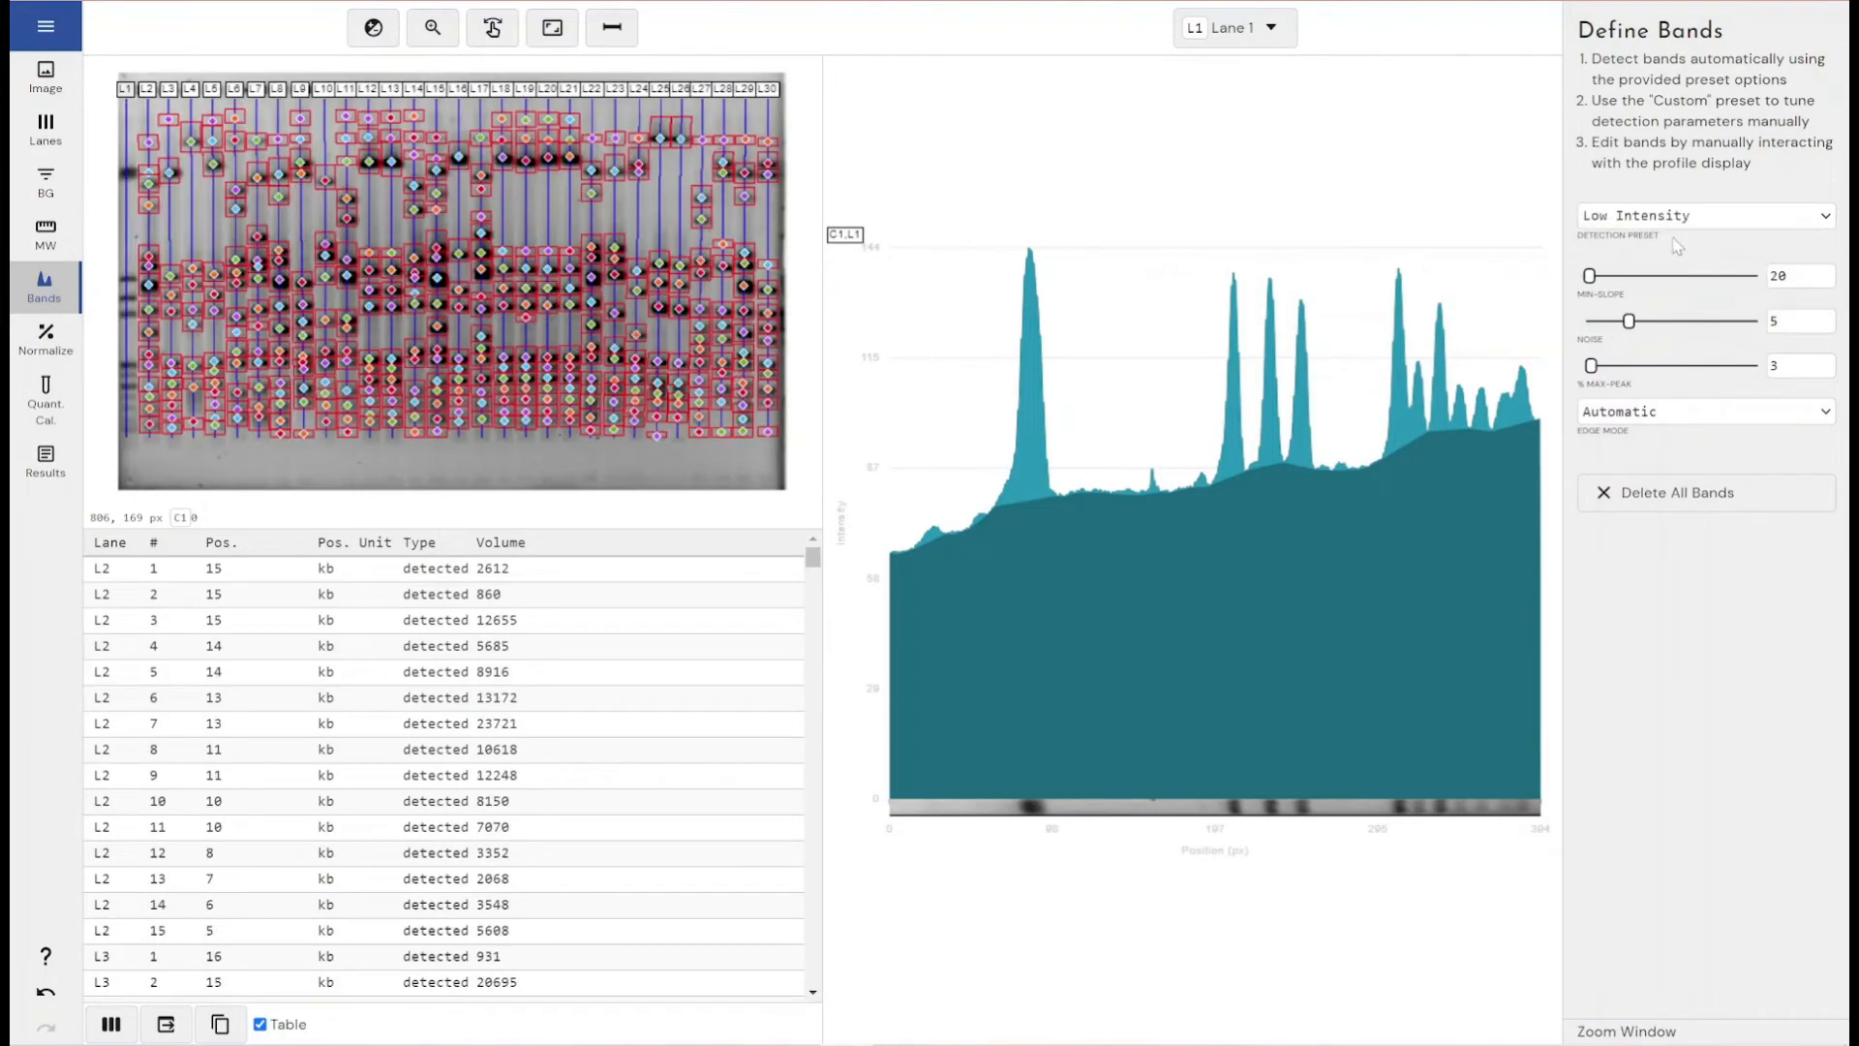
click(1678, 221)
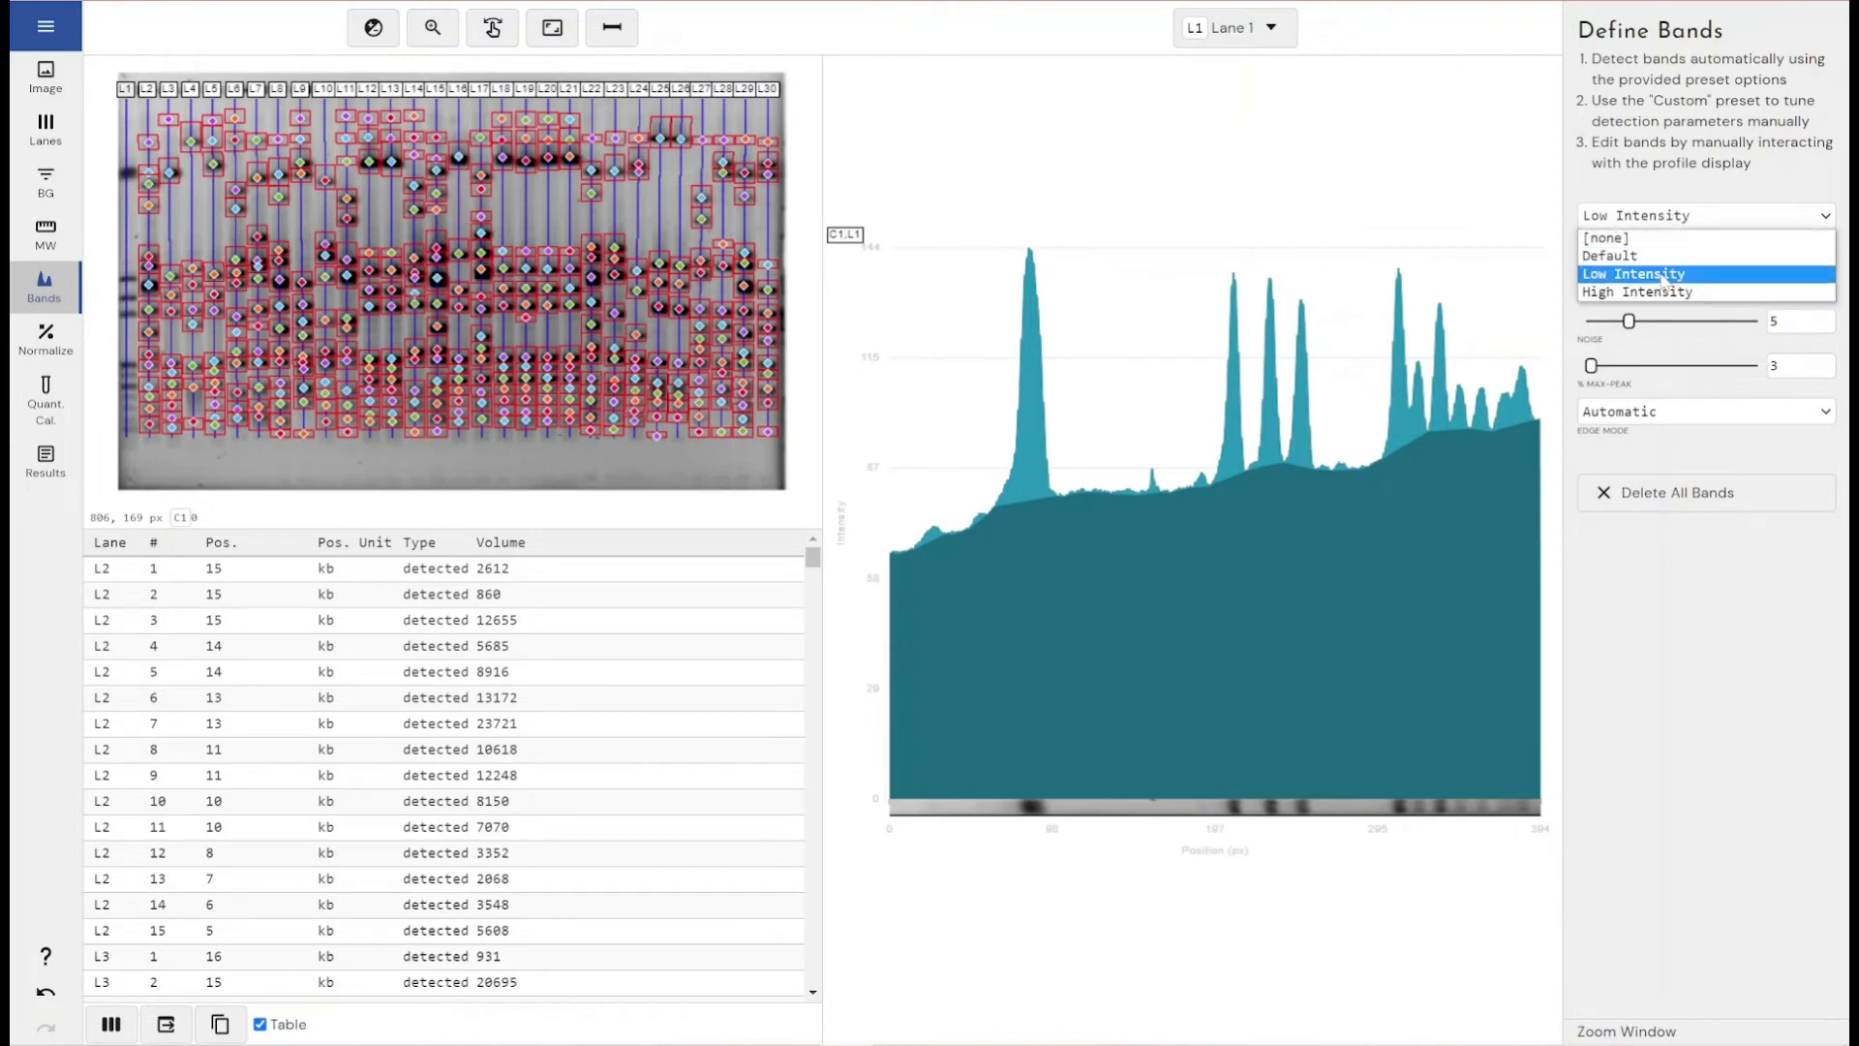
click(1658, 293)
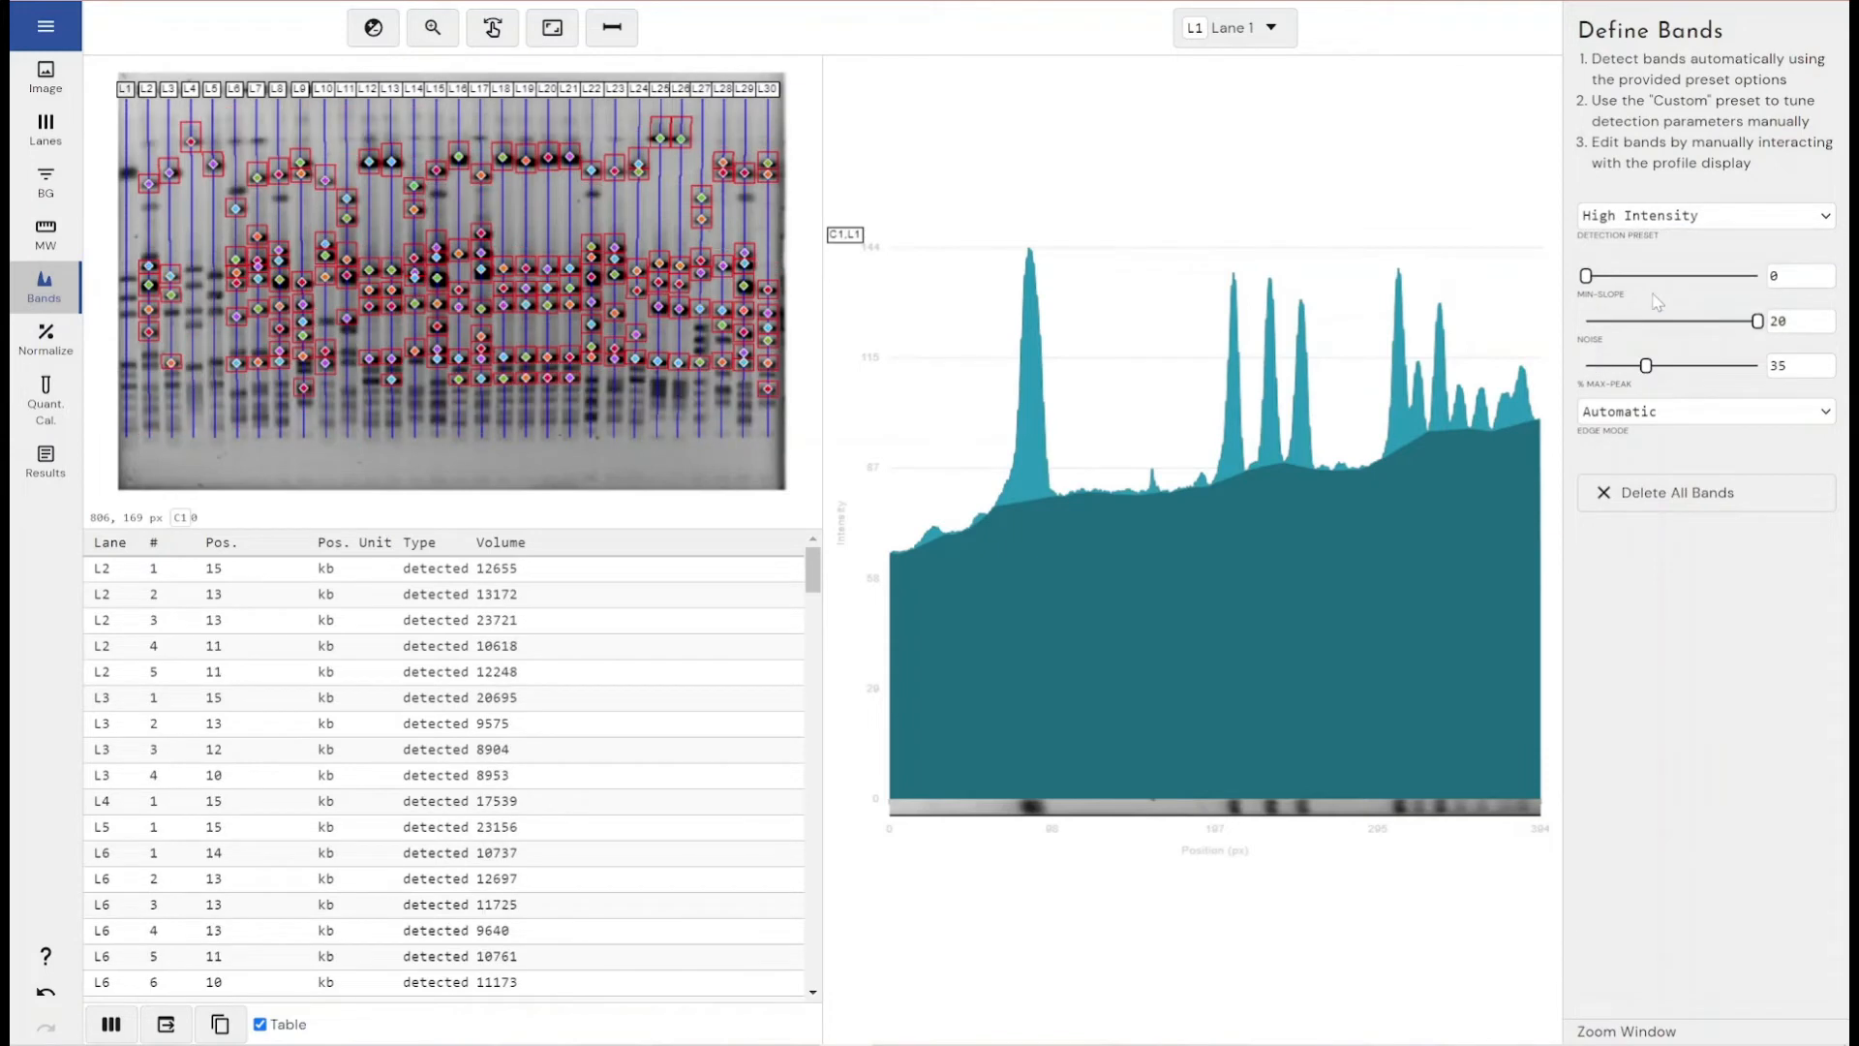
- Try the Default and Low Intensity detection presets again for comparison
click(1661, 229)
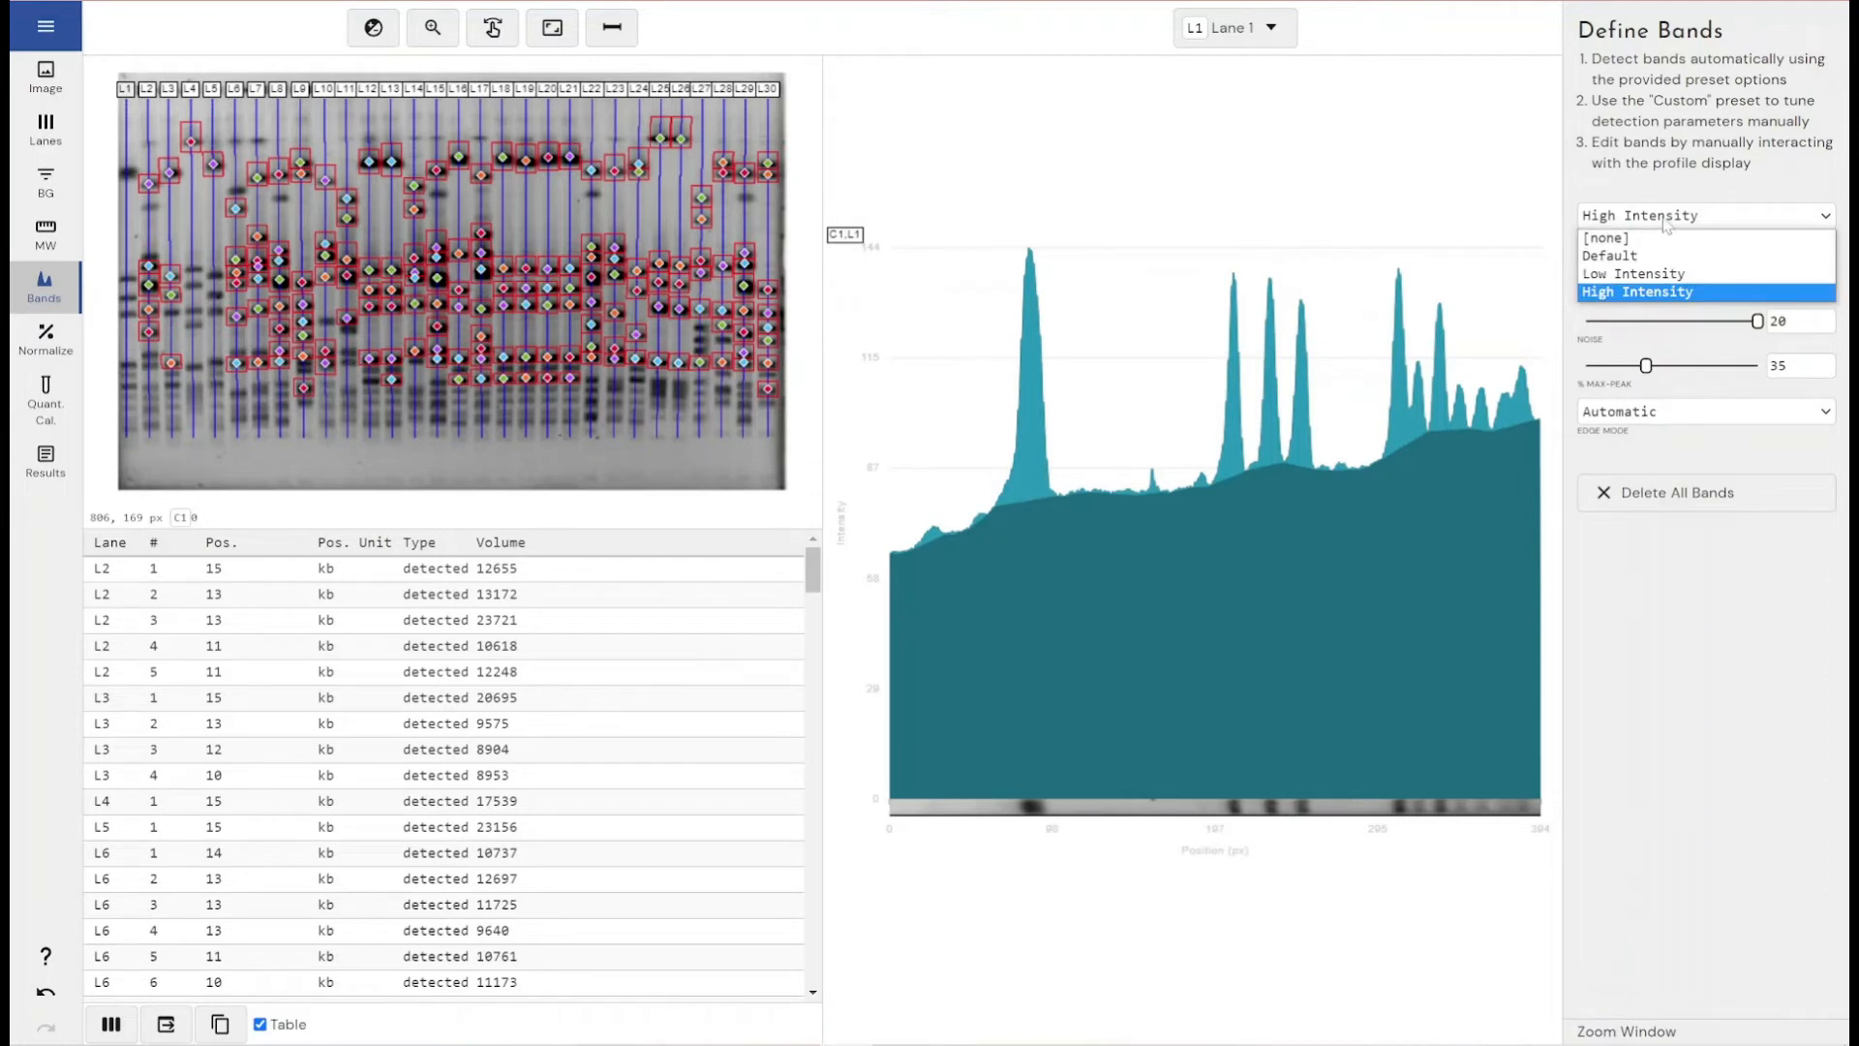
click(1656, 238)
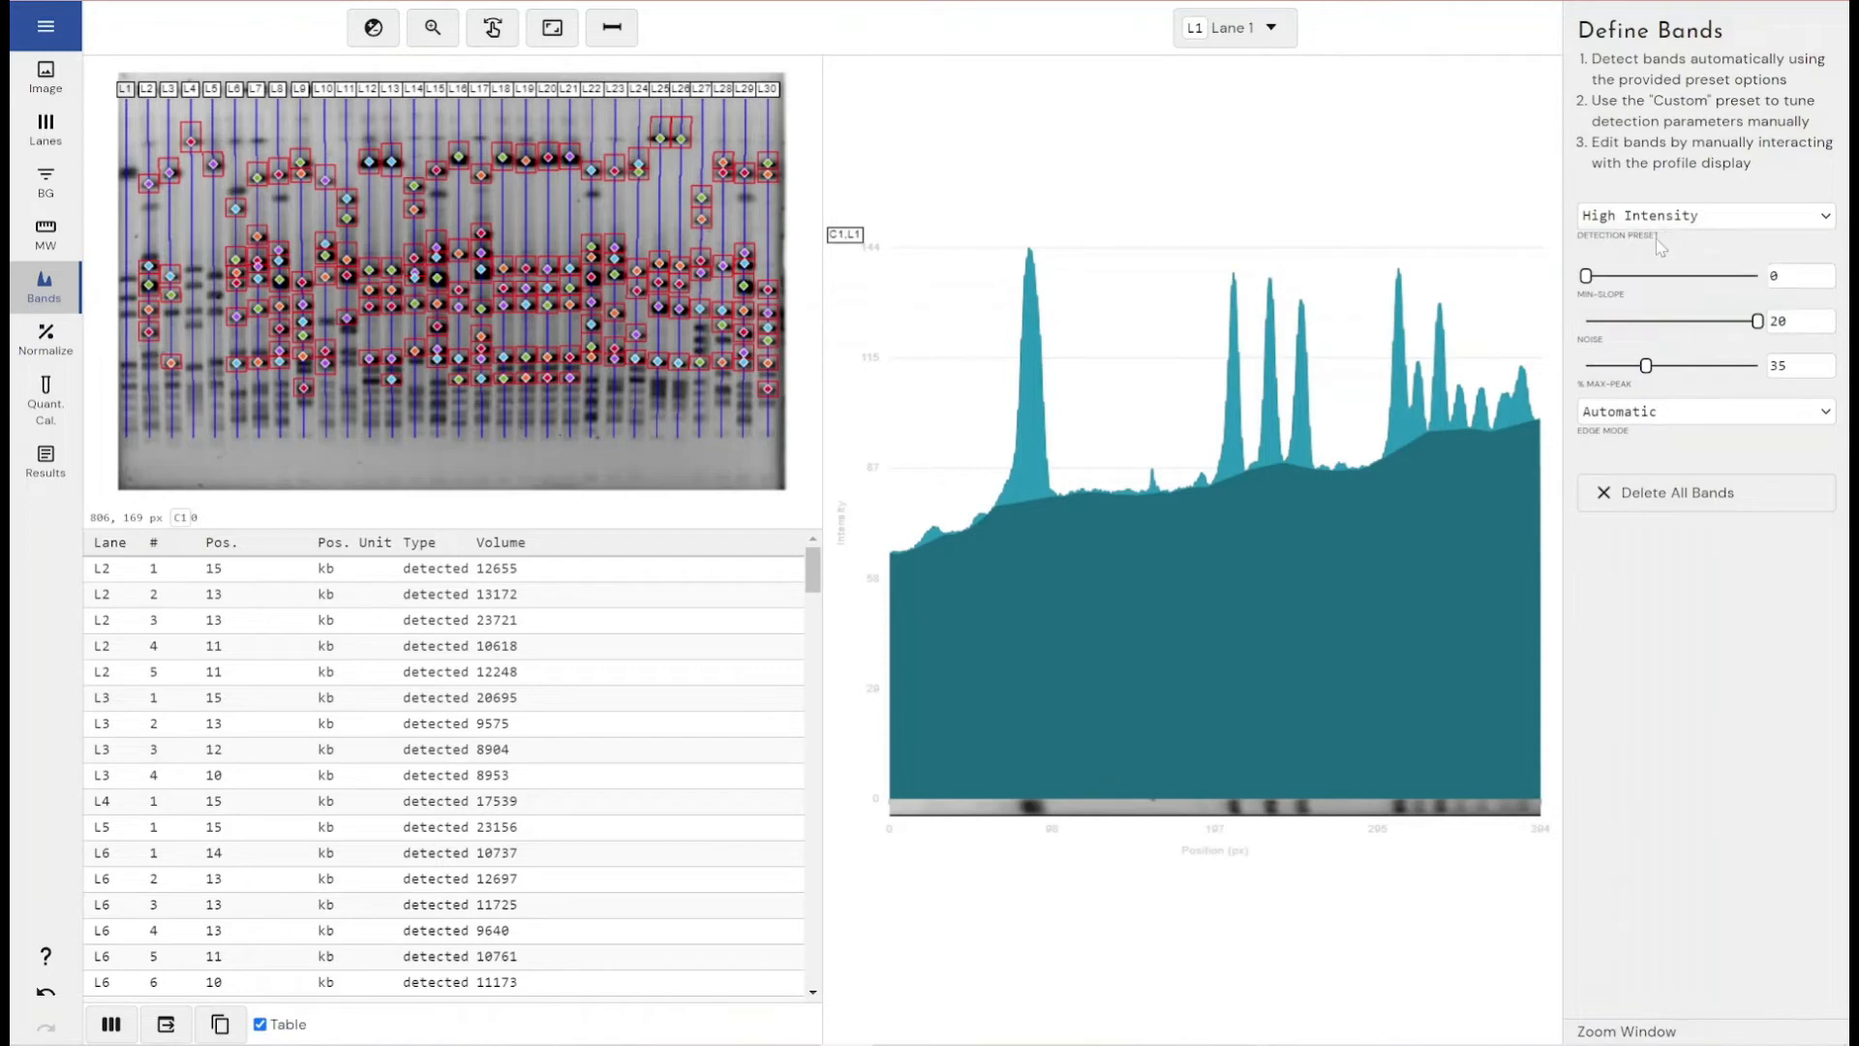
click(1659, 221)
click(1653, 255)
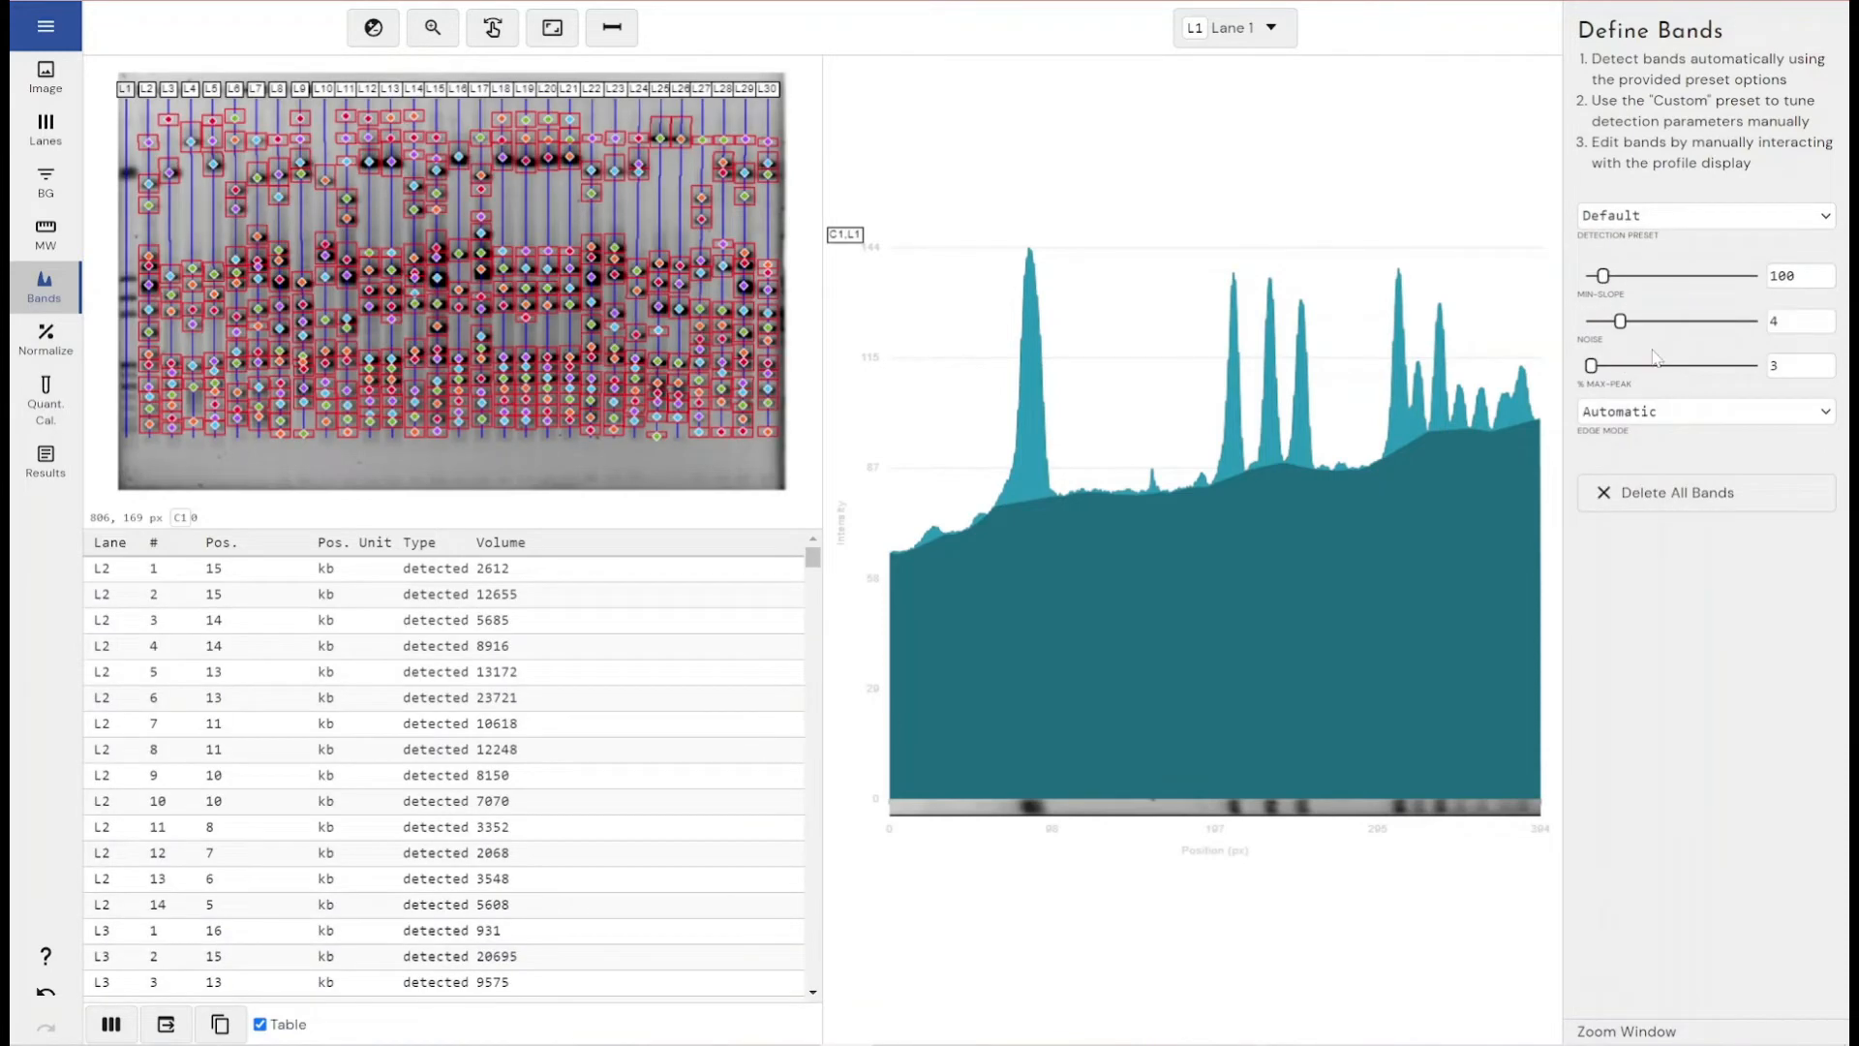
click(1651, 217)
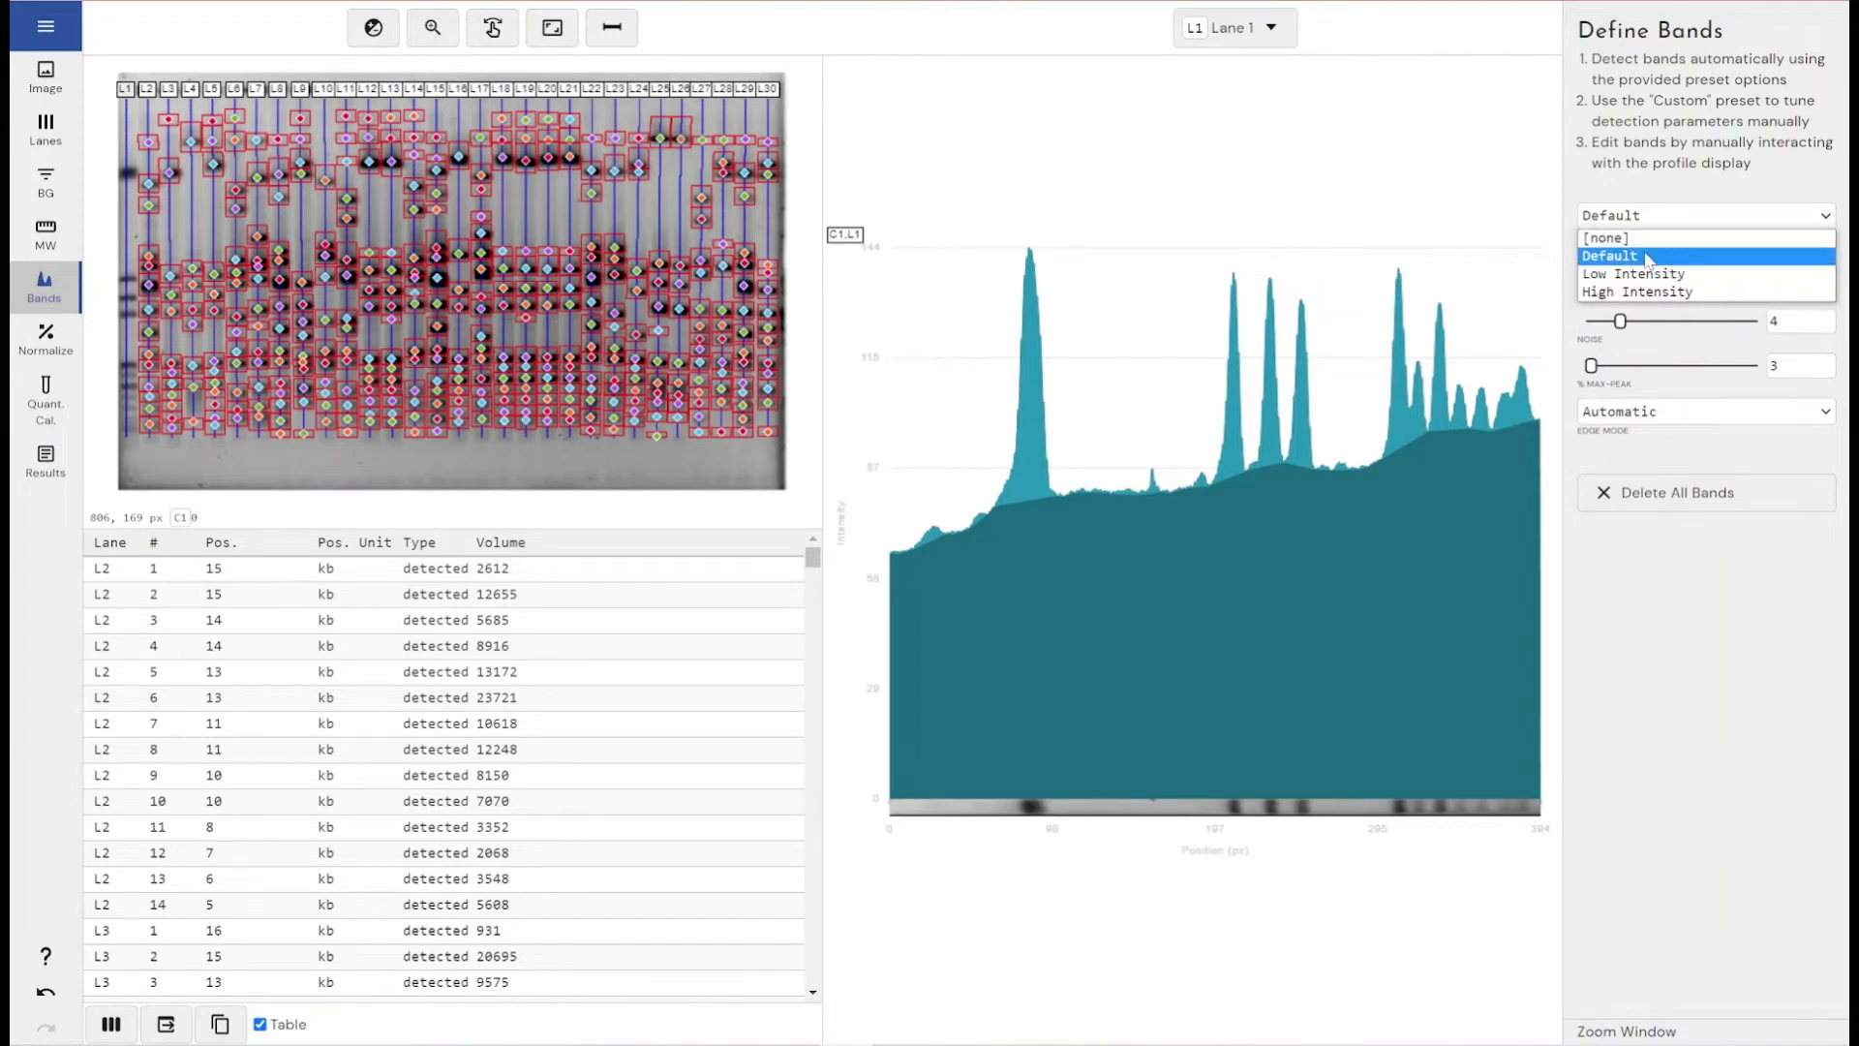
click(1643, 275)
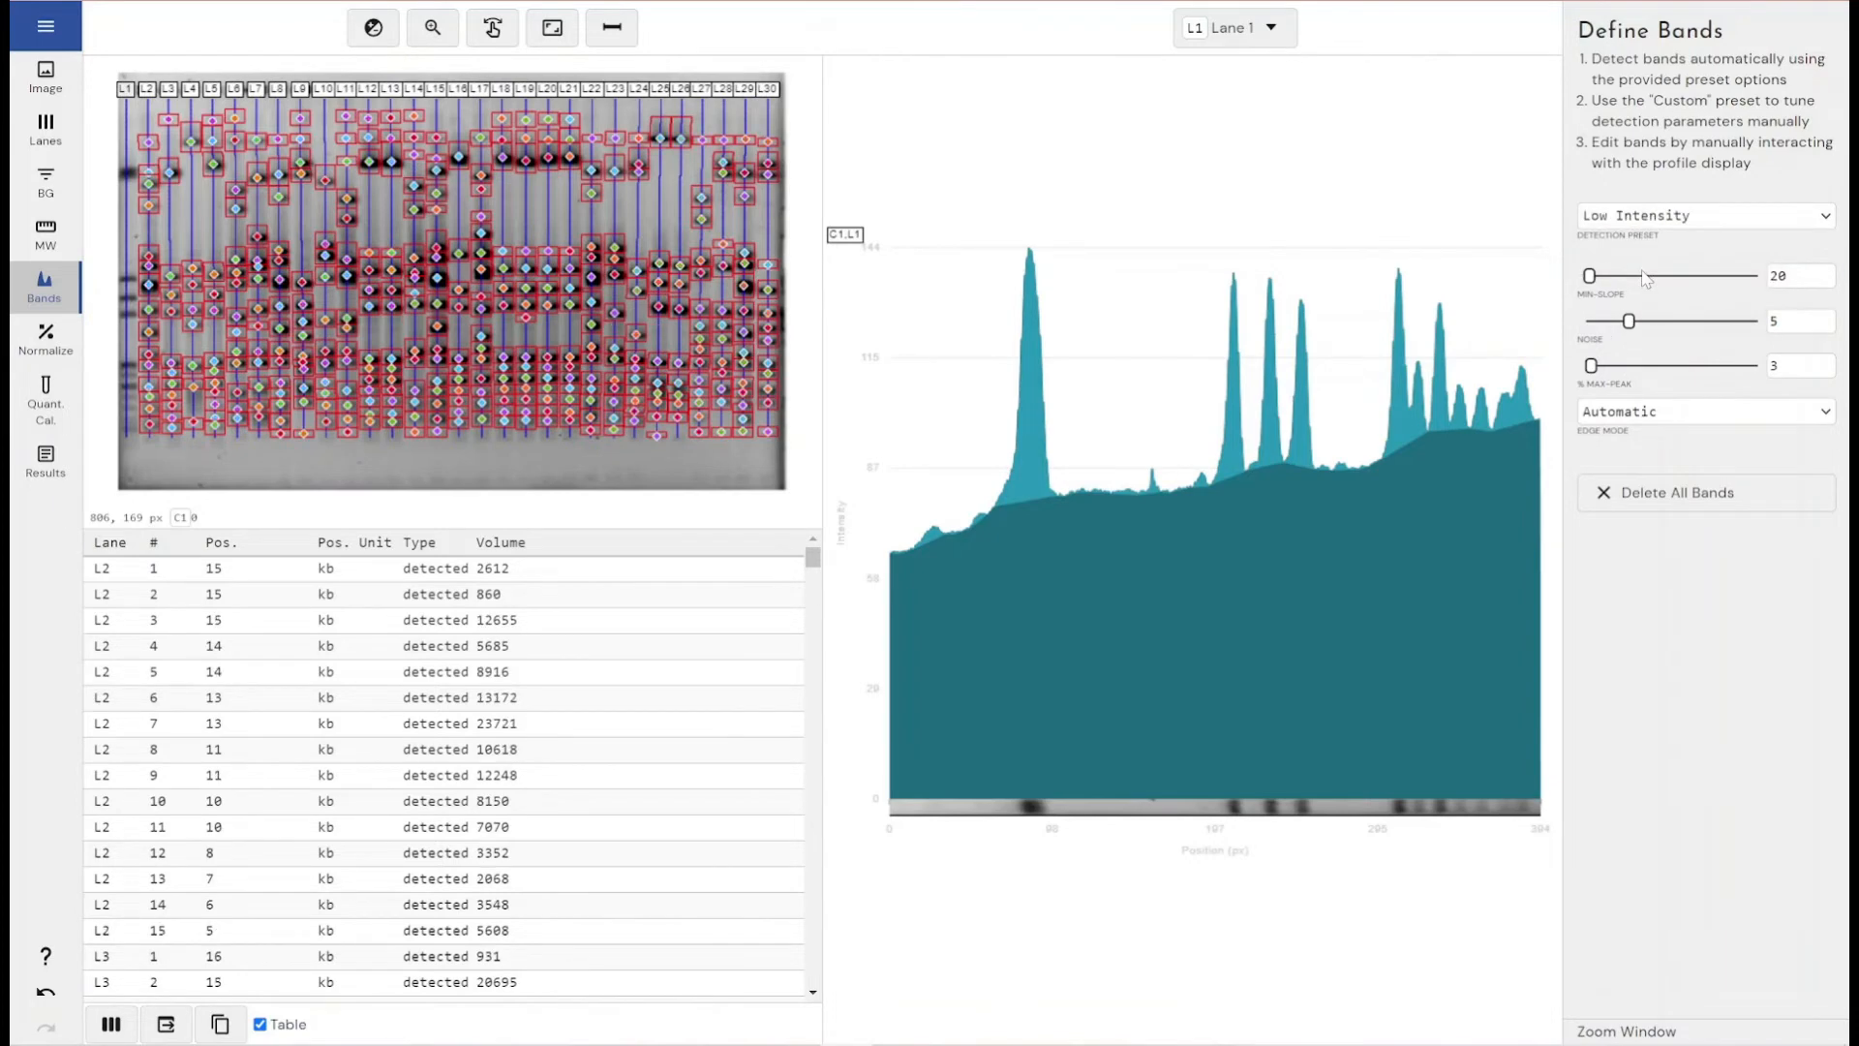
- Alternate between the Low Intensity and High Intensity detection presets, and settle on High Intensity
click(1611, 219)
click(1610, 287)
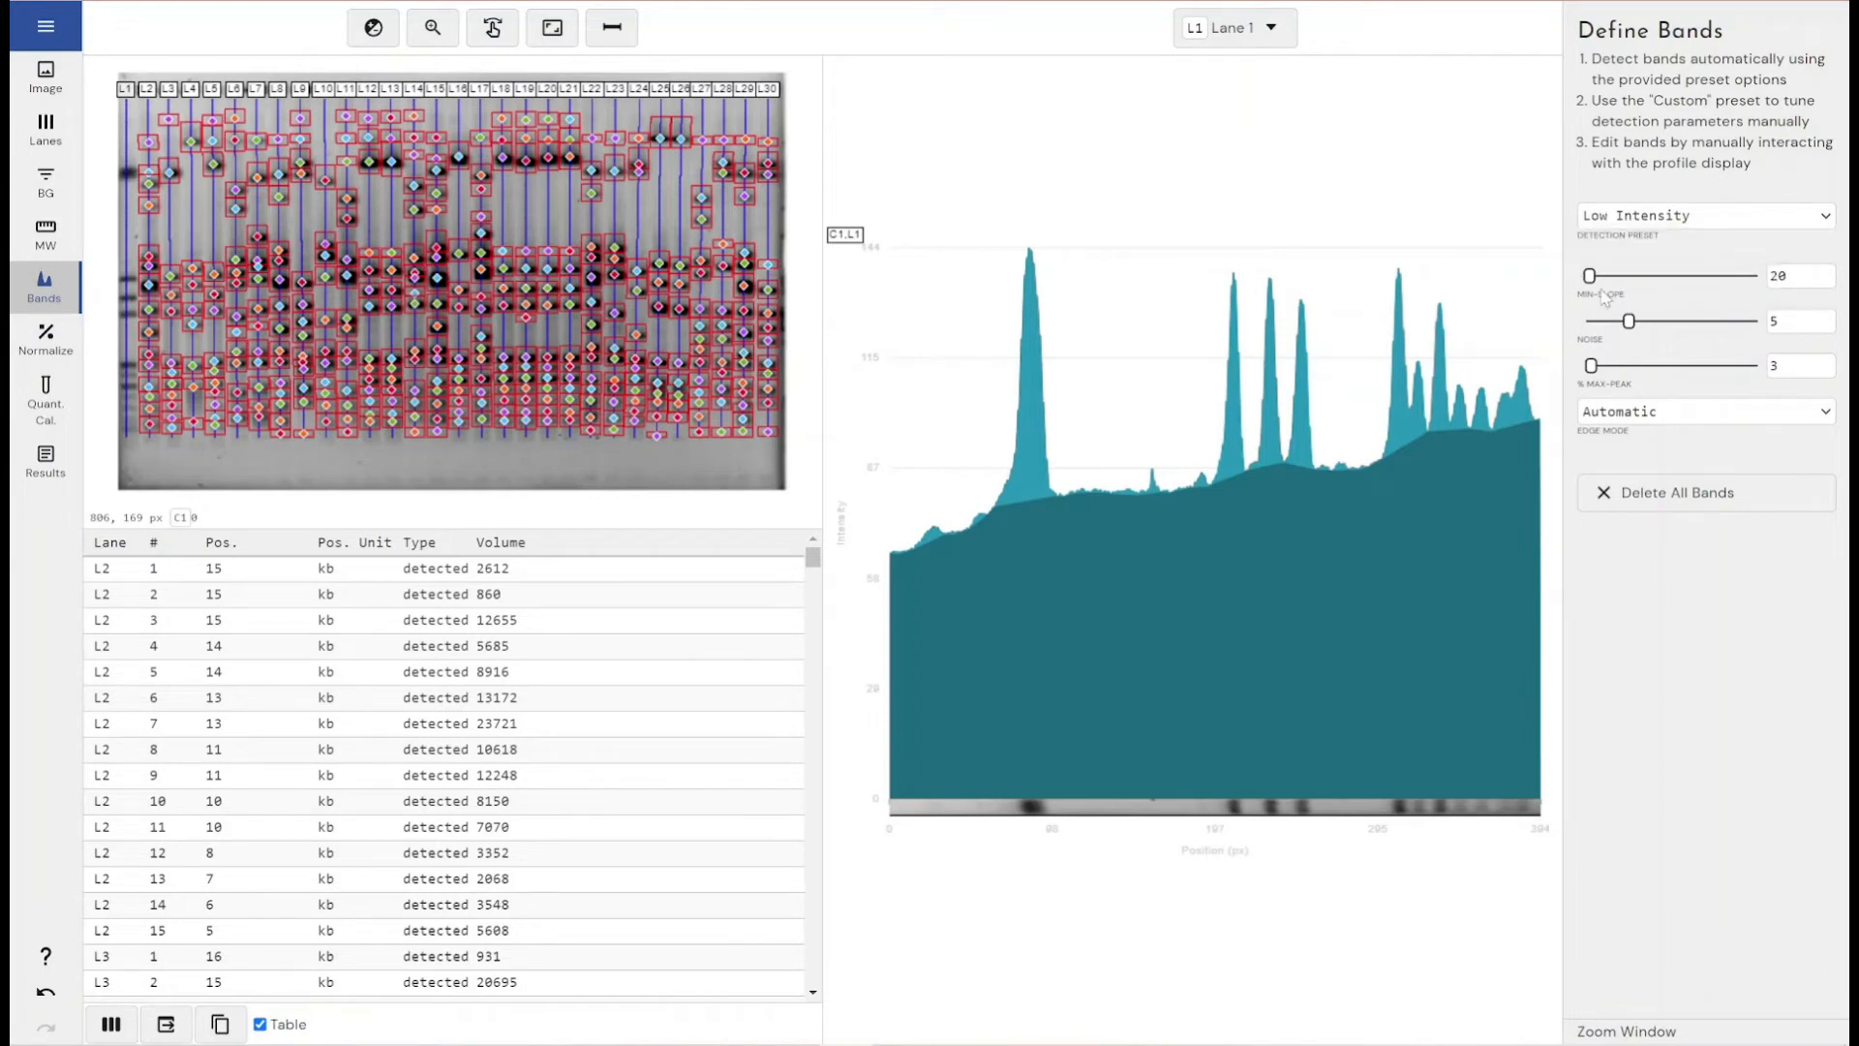
click(1627, 217)
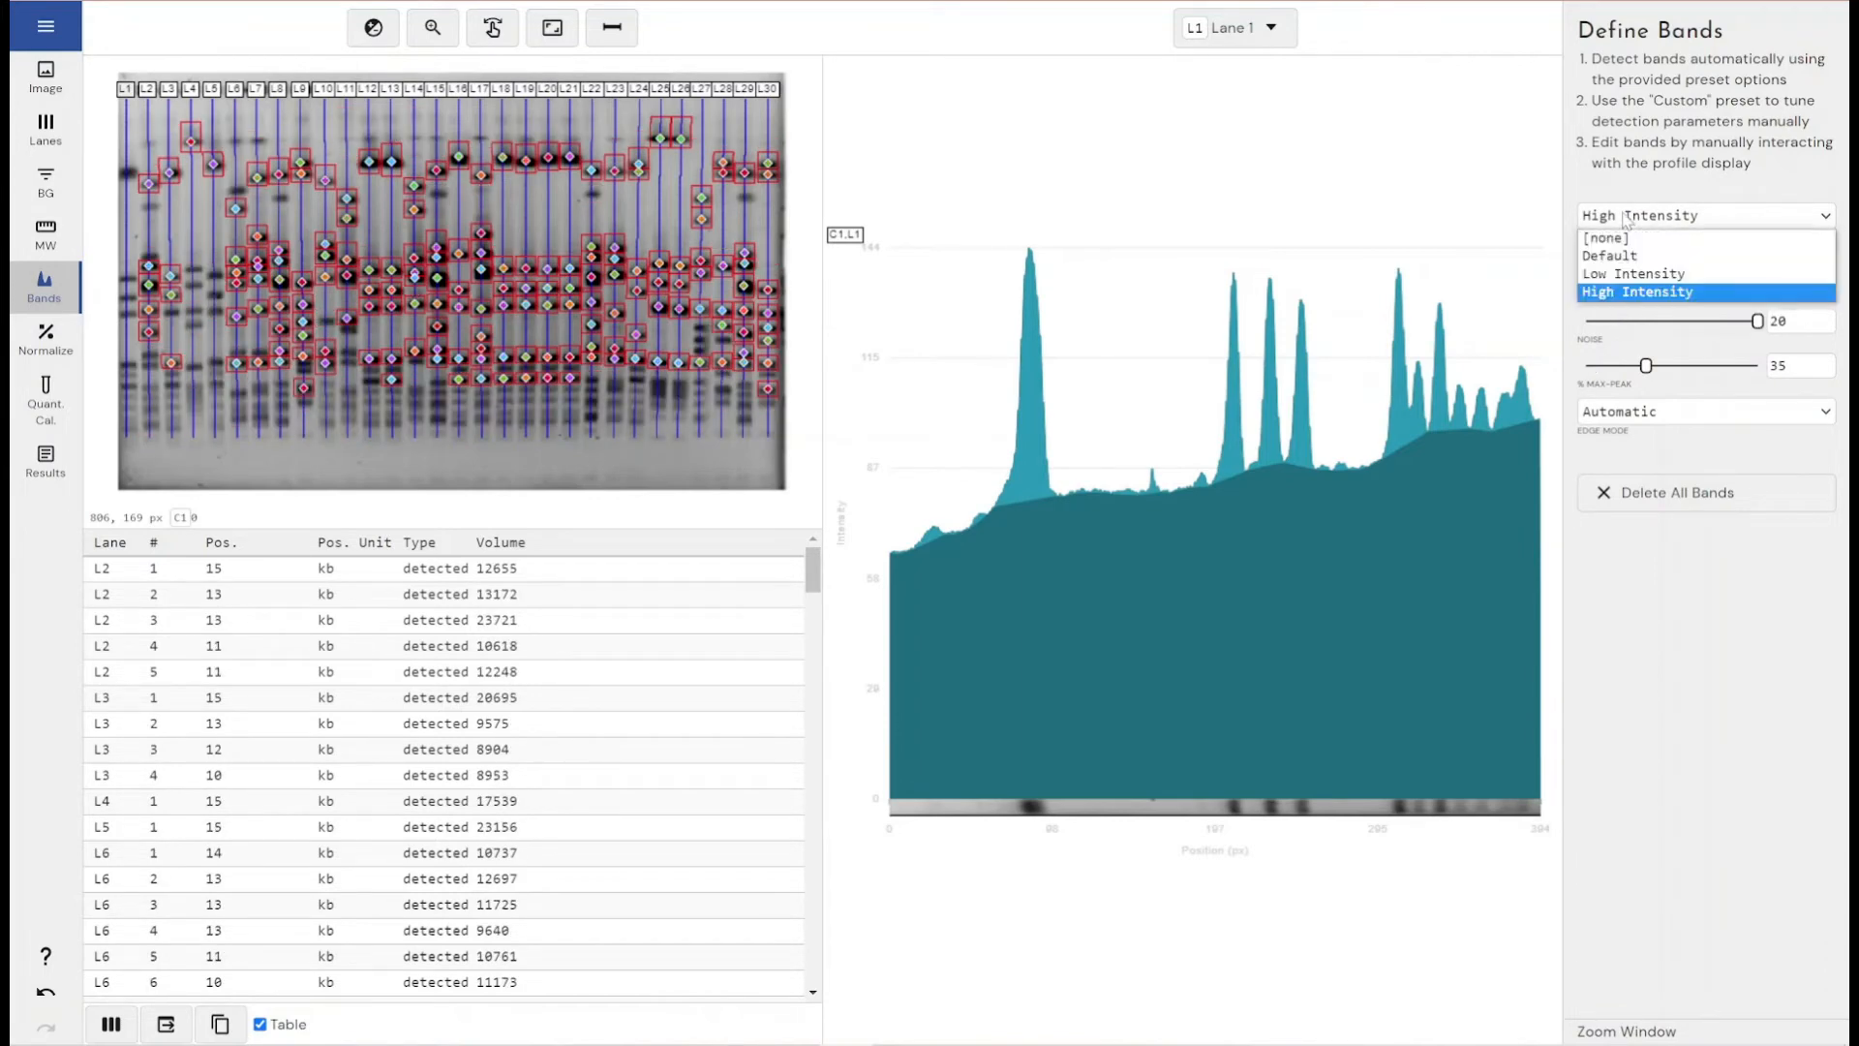
click(1625, 276)
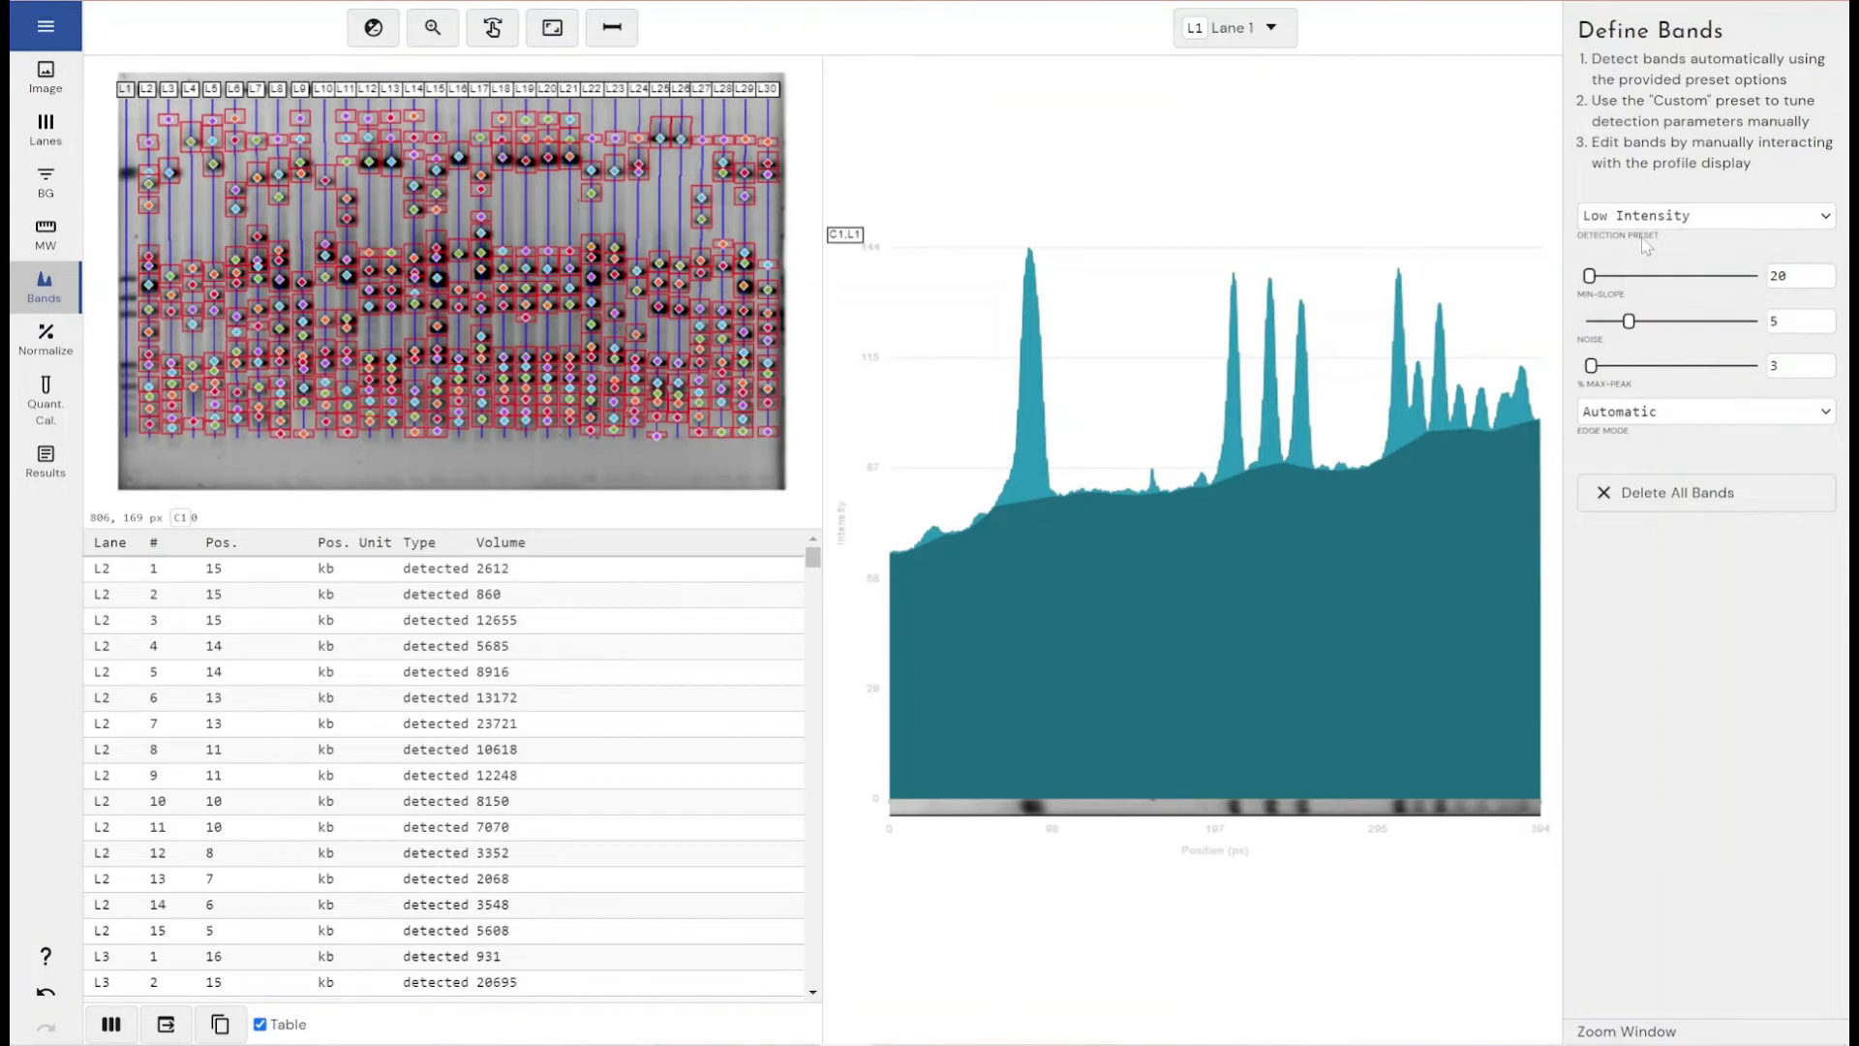
click(1649, 225)
click(1651, 289)
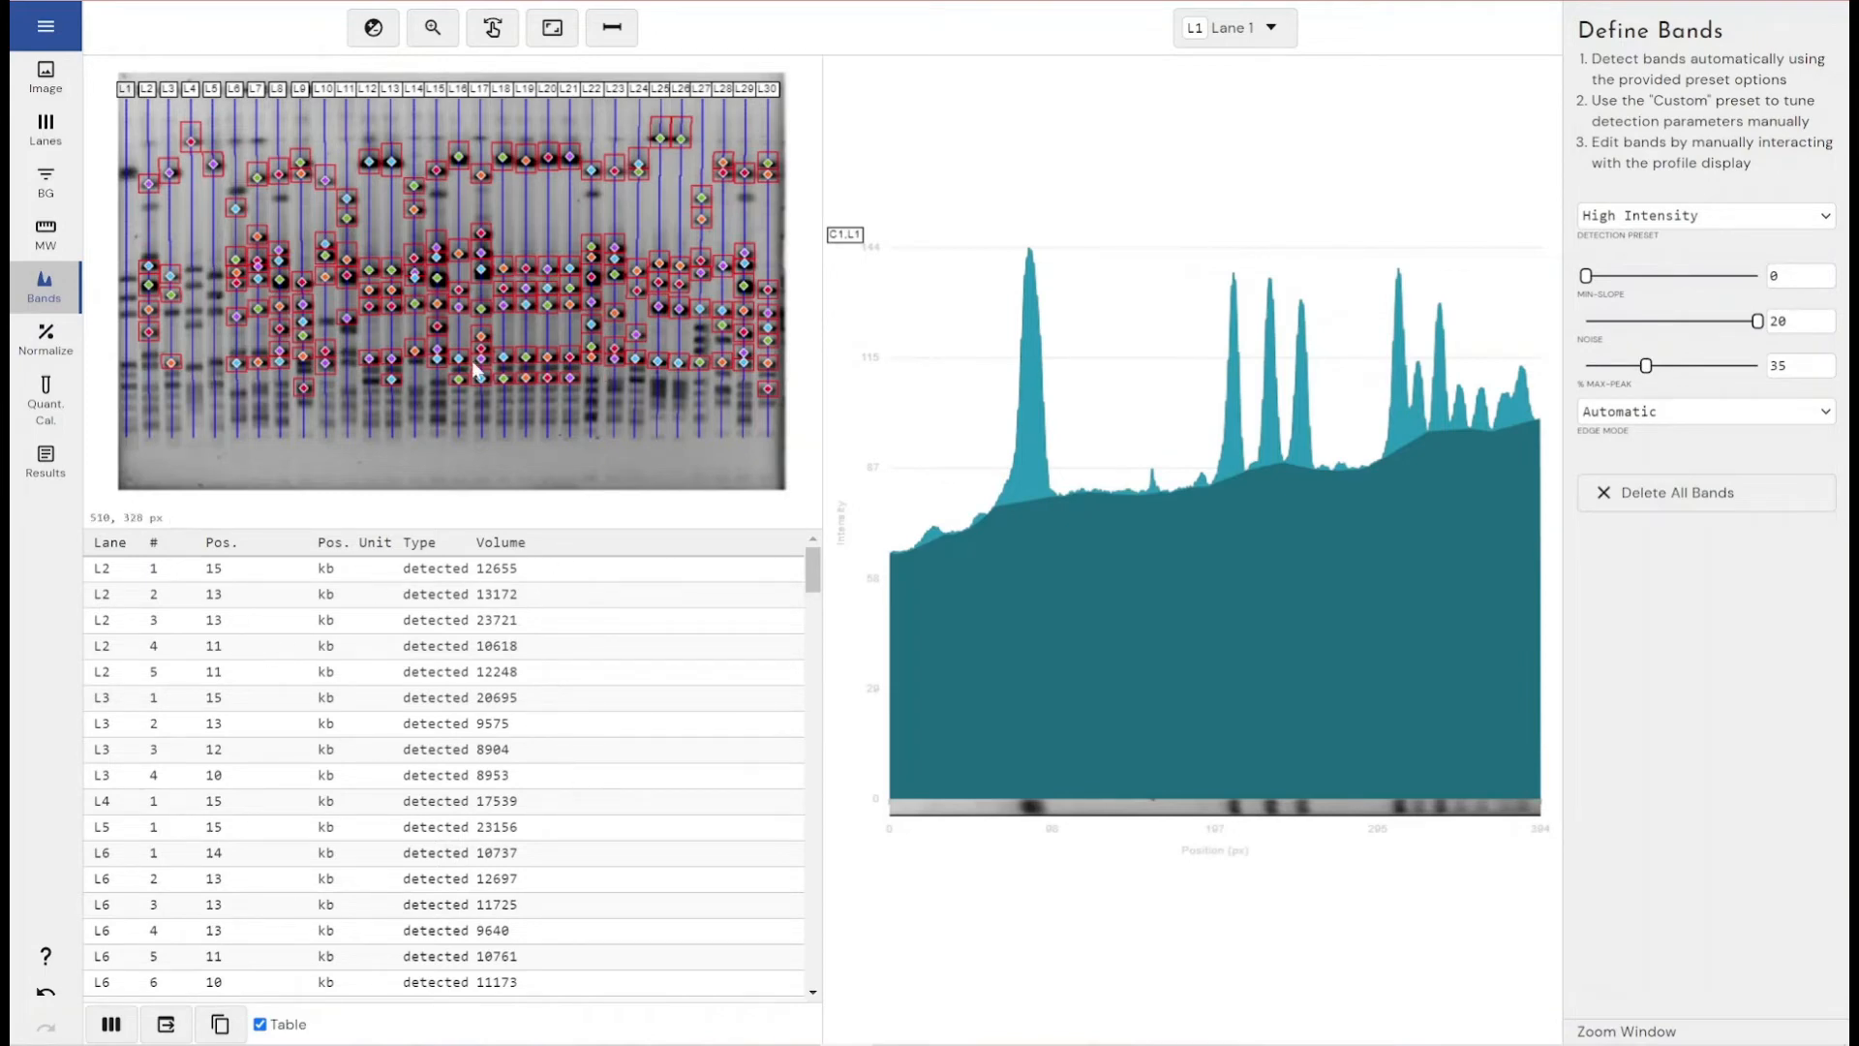
- Display only Lane 2's profile with its detected bands in the band definition
click(70, 335)
click(51, 304)
click(1203, 27)
click(1207, 164)
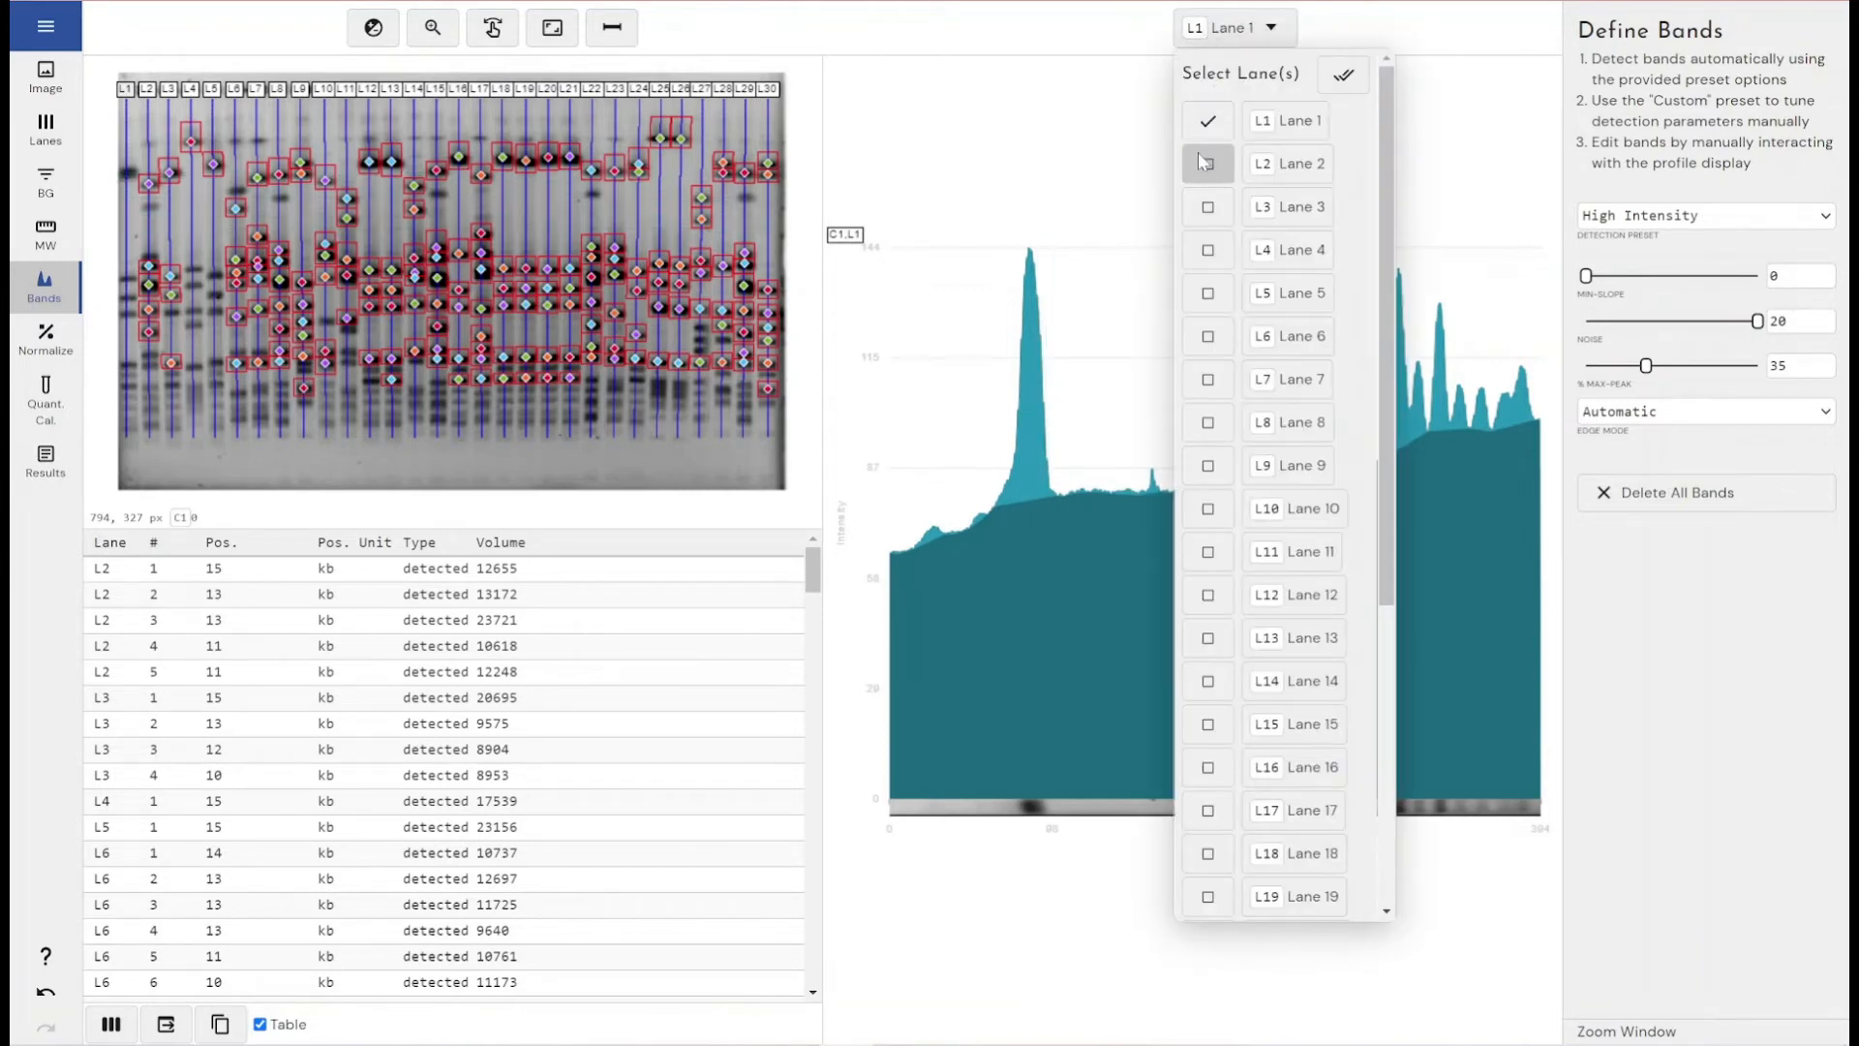
click(1207, 121)
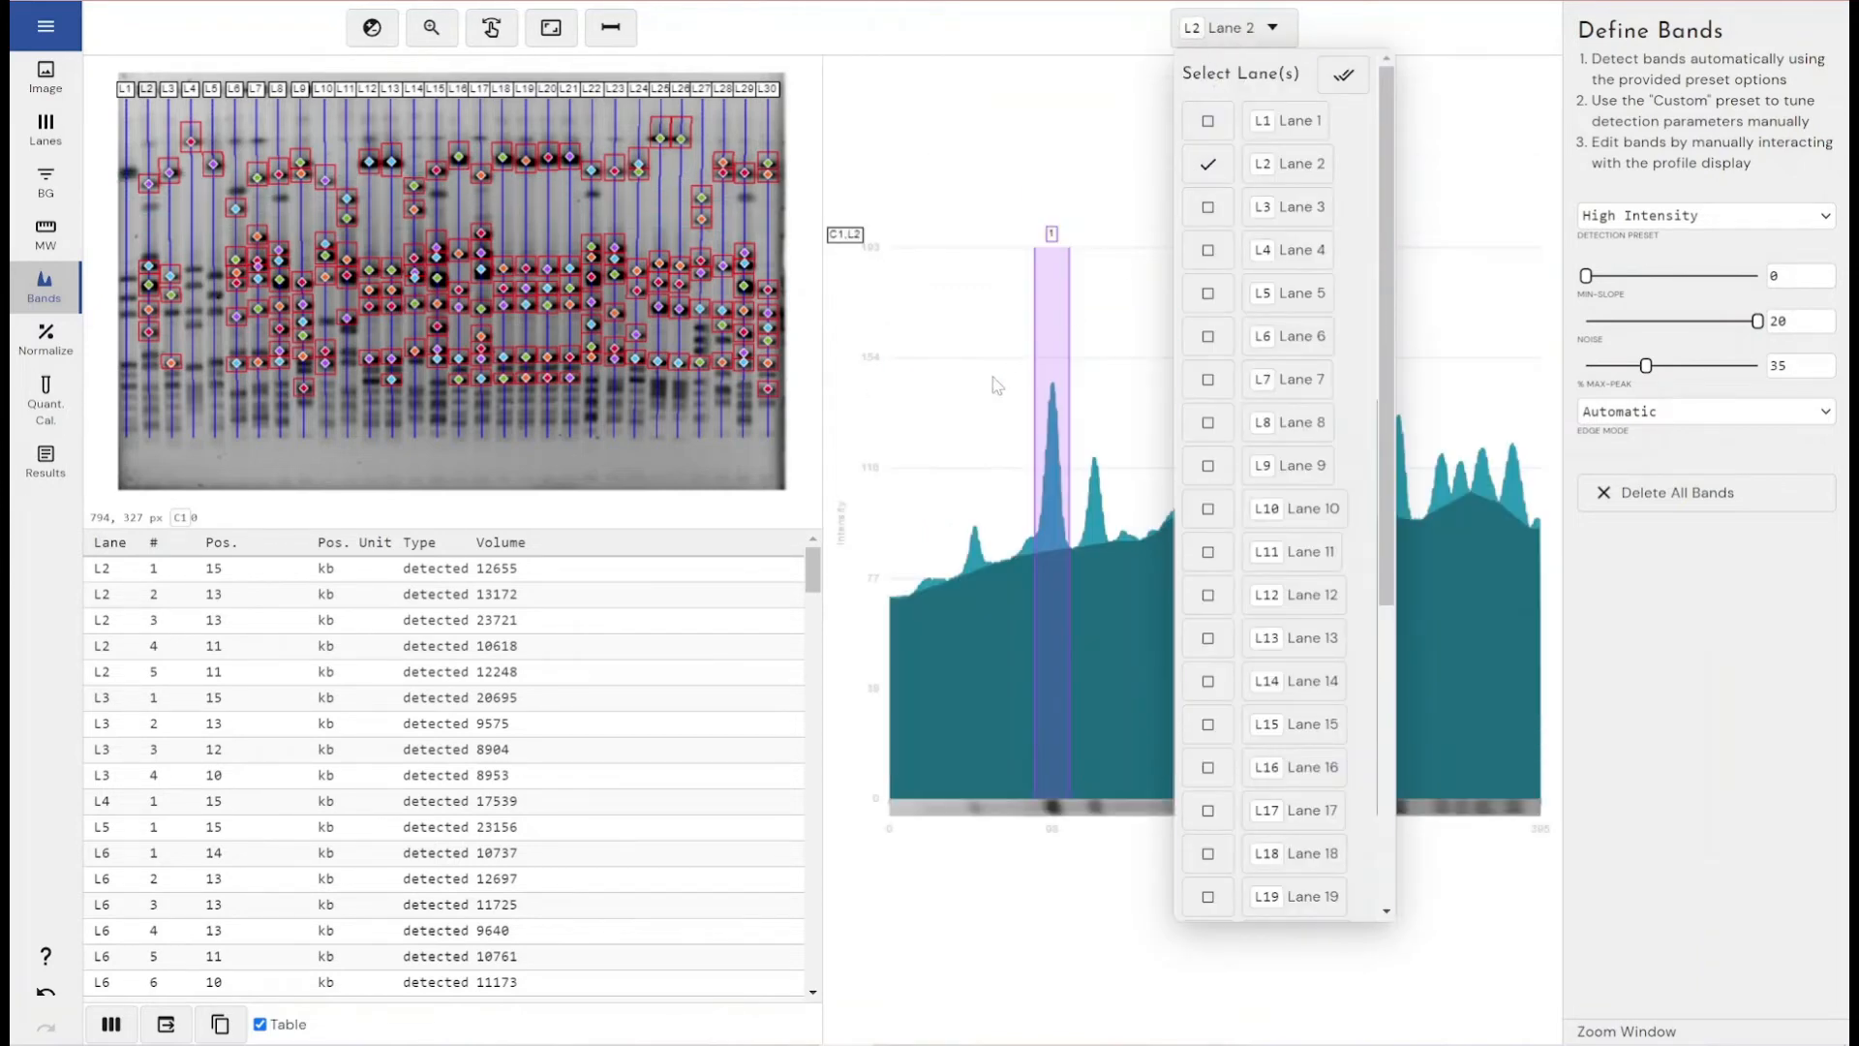
click(1034, 198)
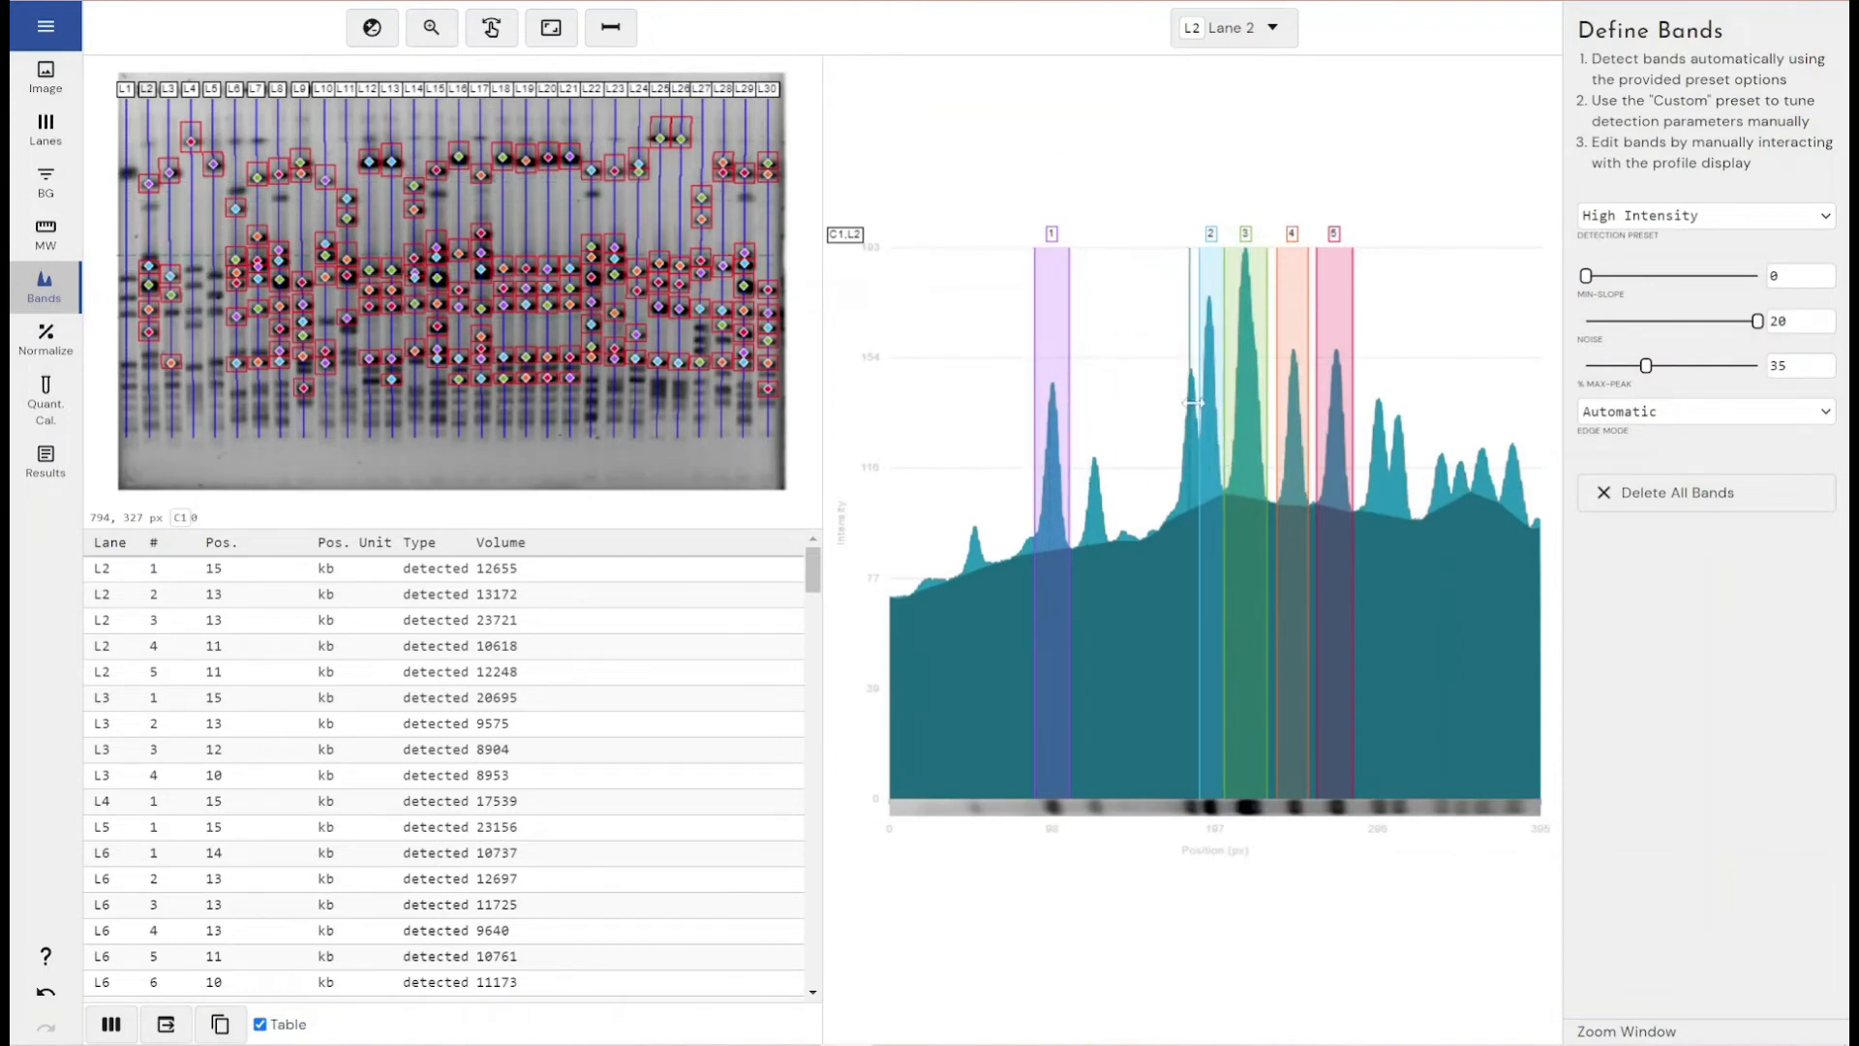
- Add a manual band around the unmarked Lane 2 peak just after band 1, and try to split the tallest band
click(1080, 446)
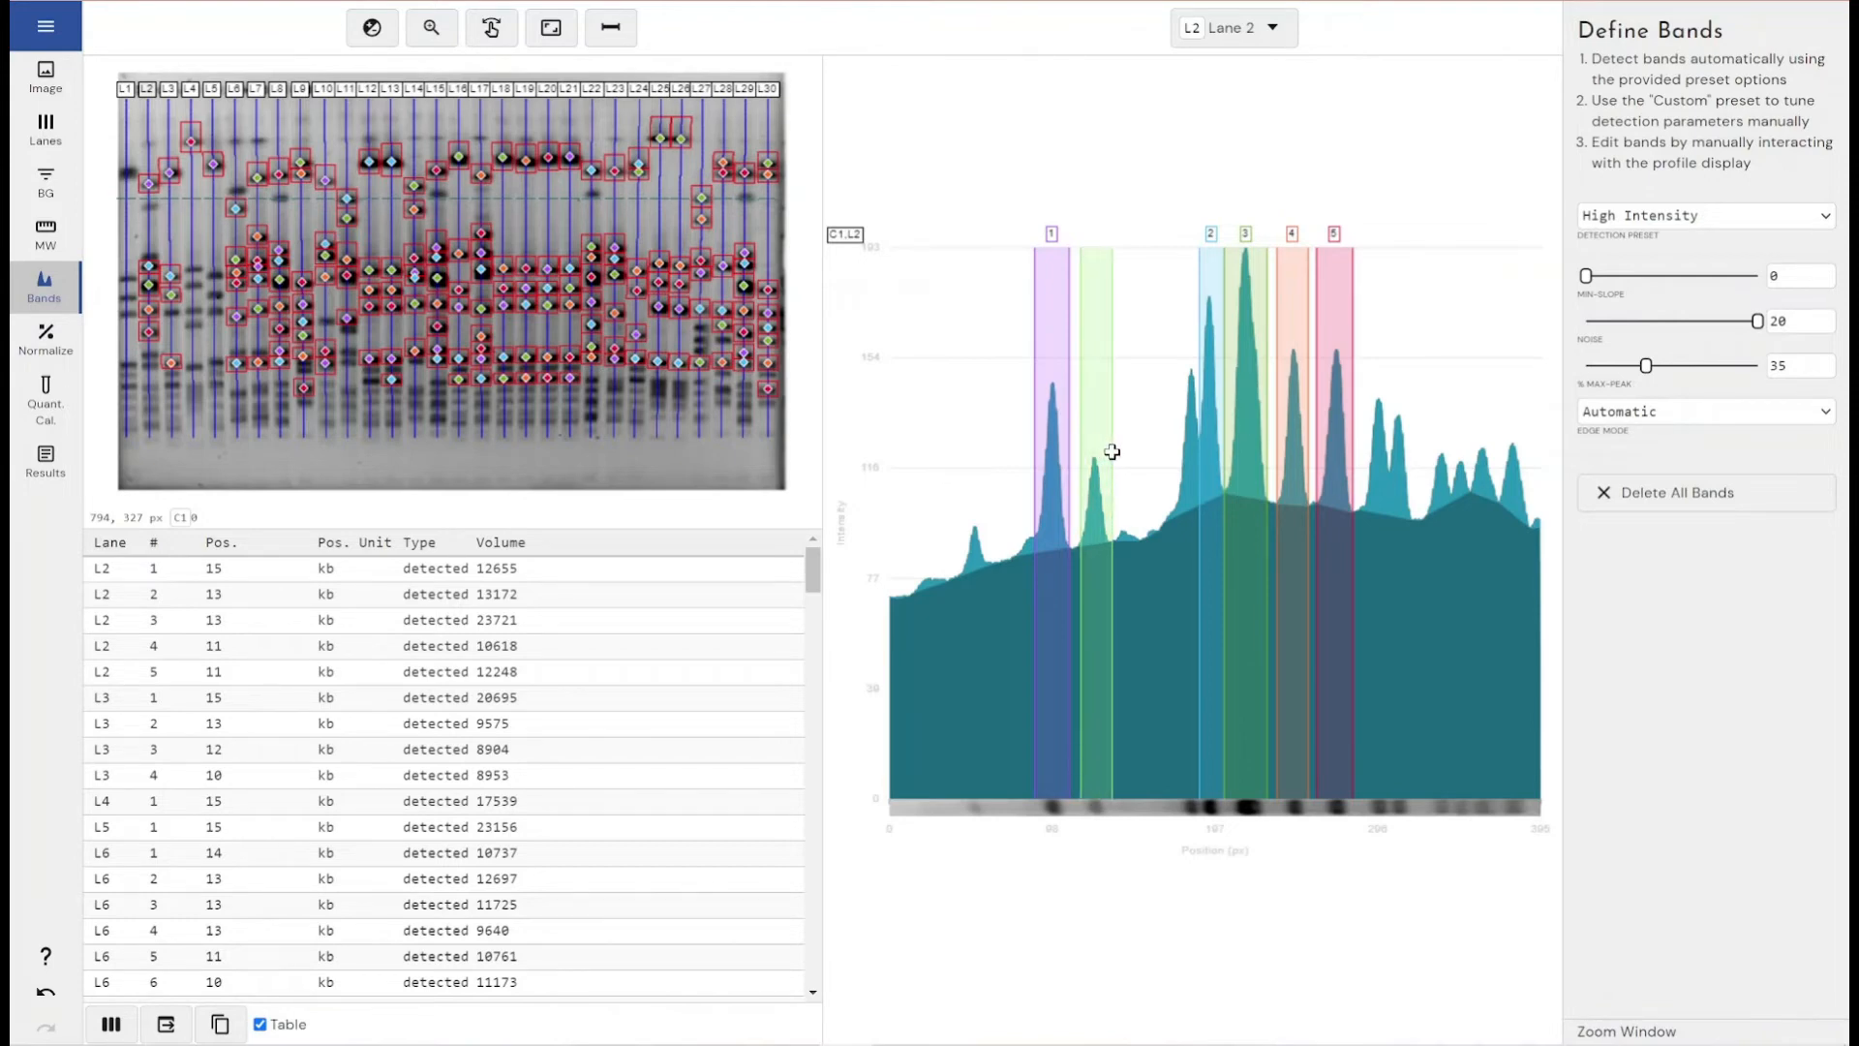
click(1111, 452)
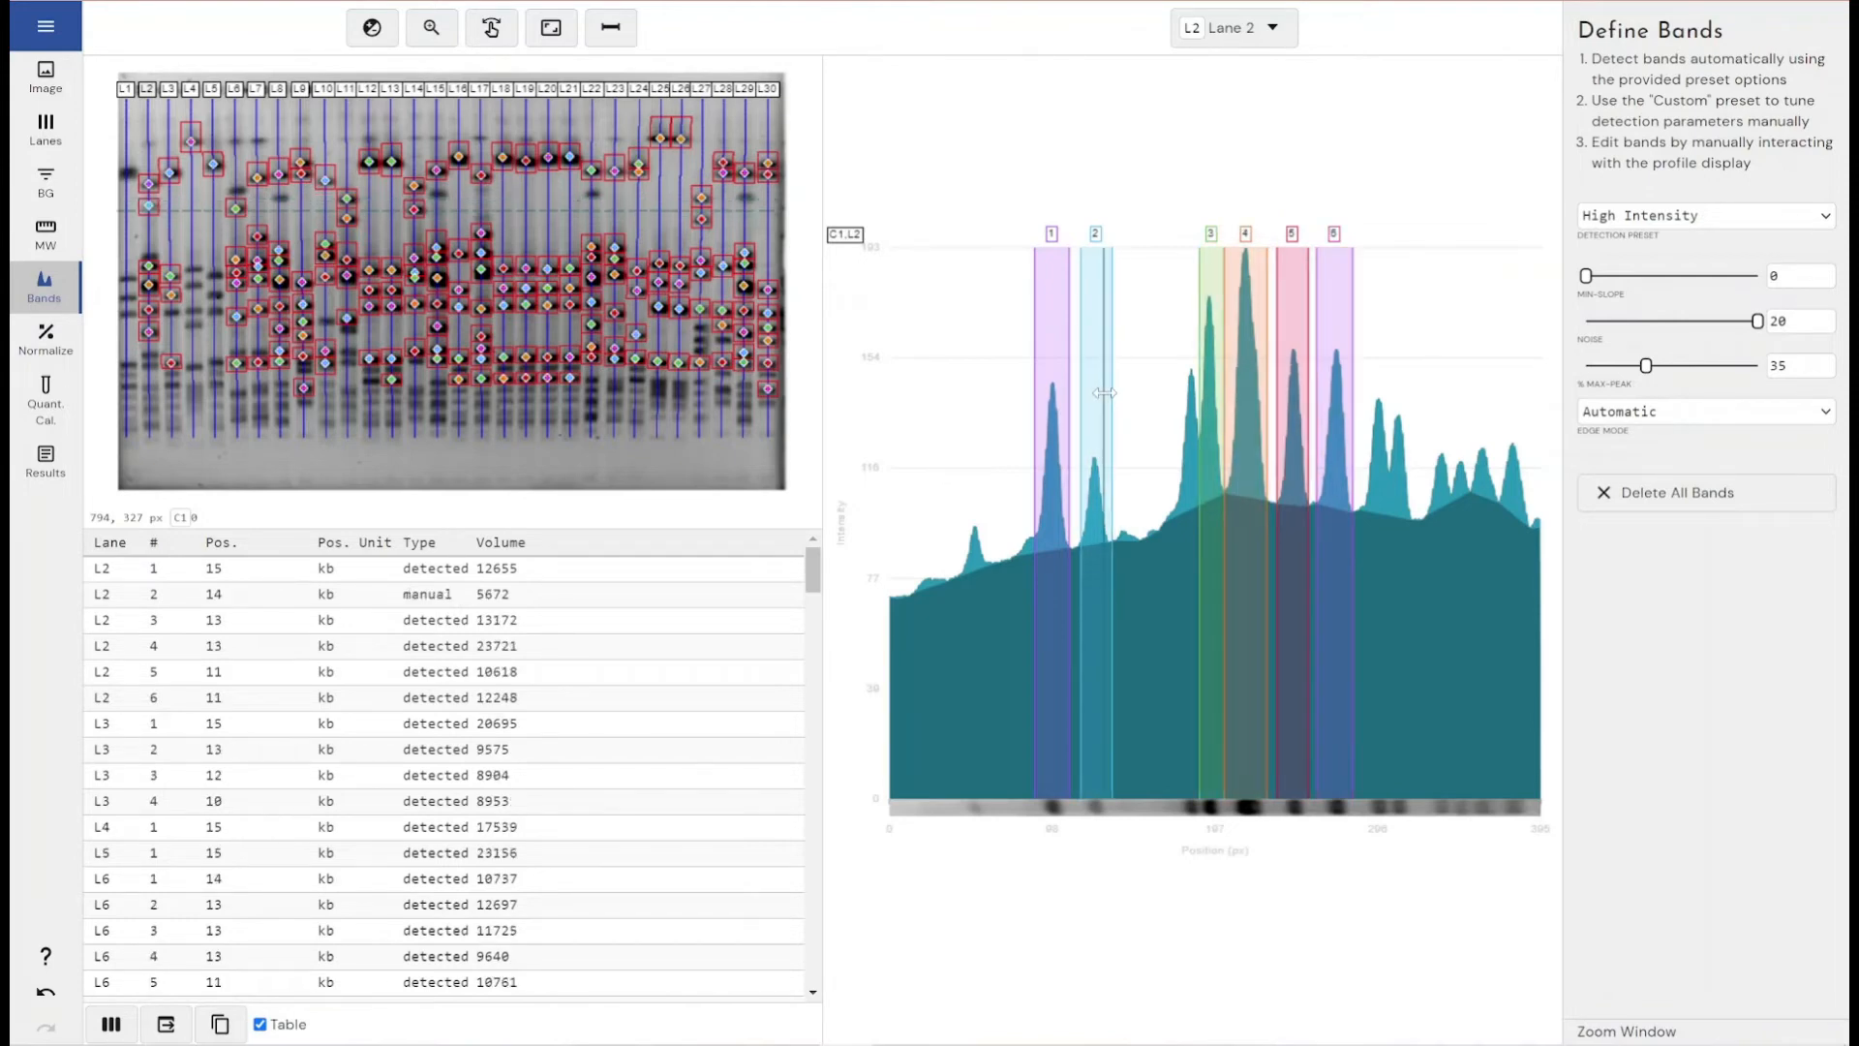
right_click(1244, 376)
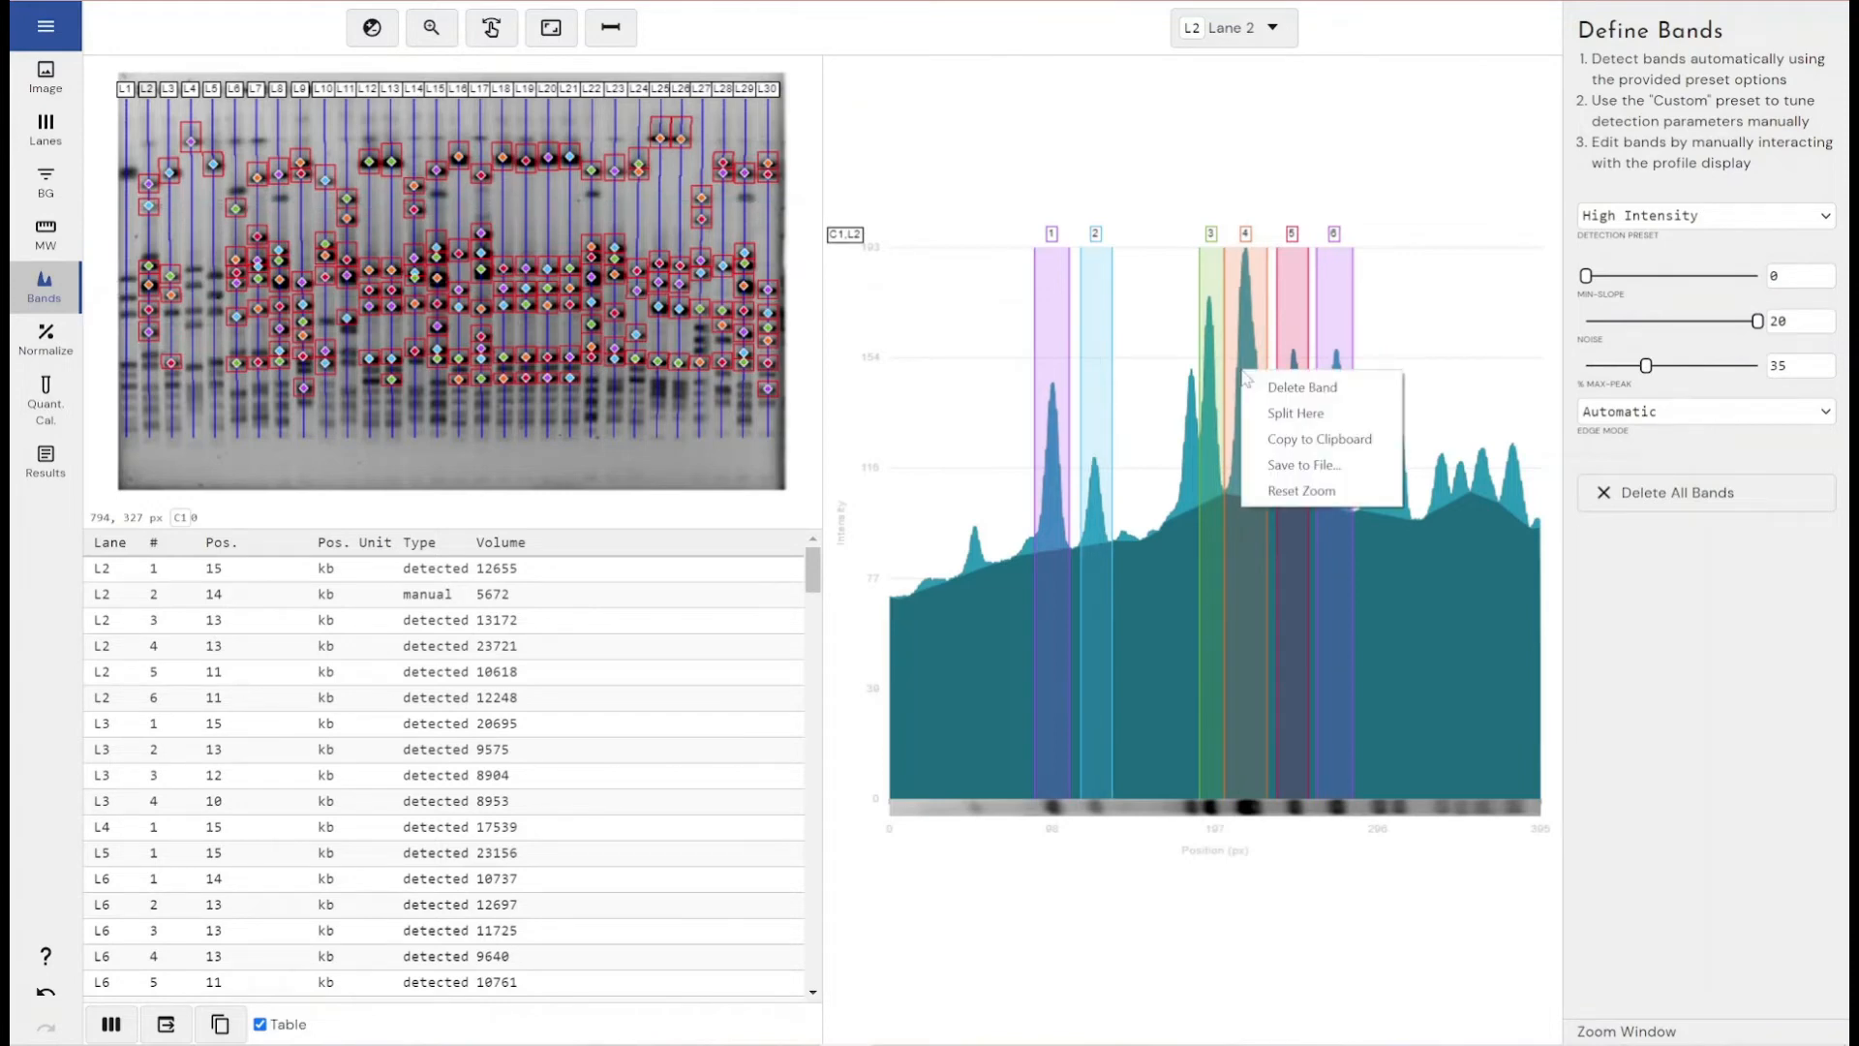
click(1298, 413)
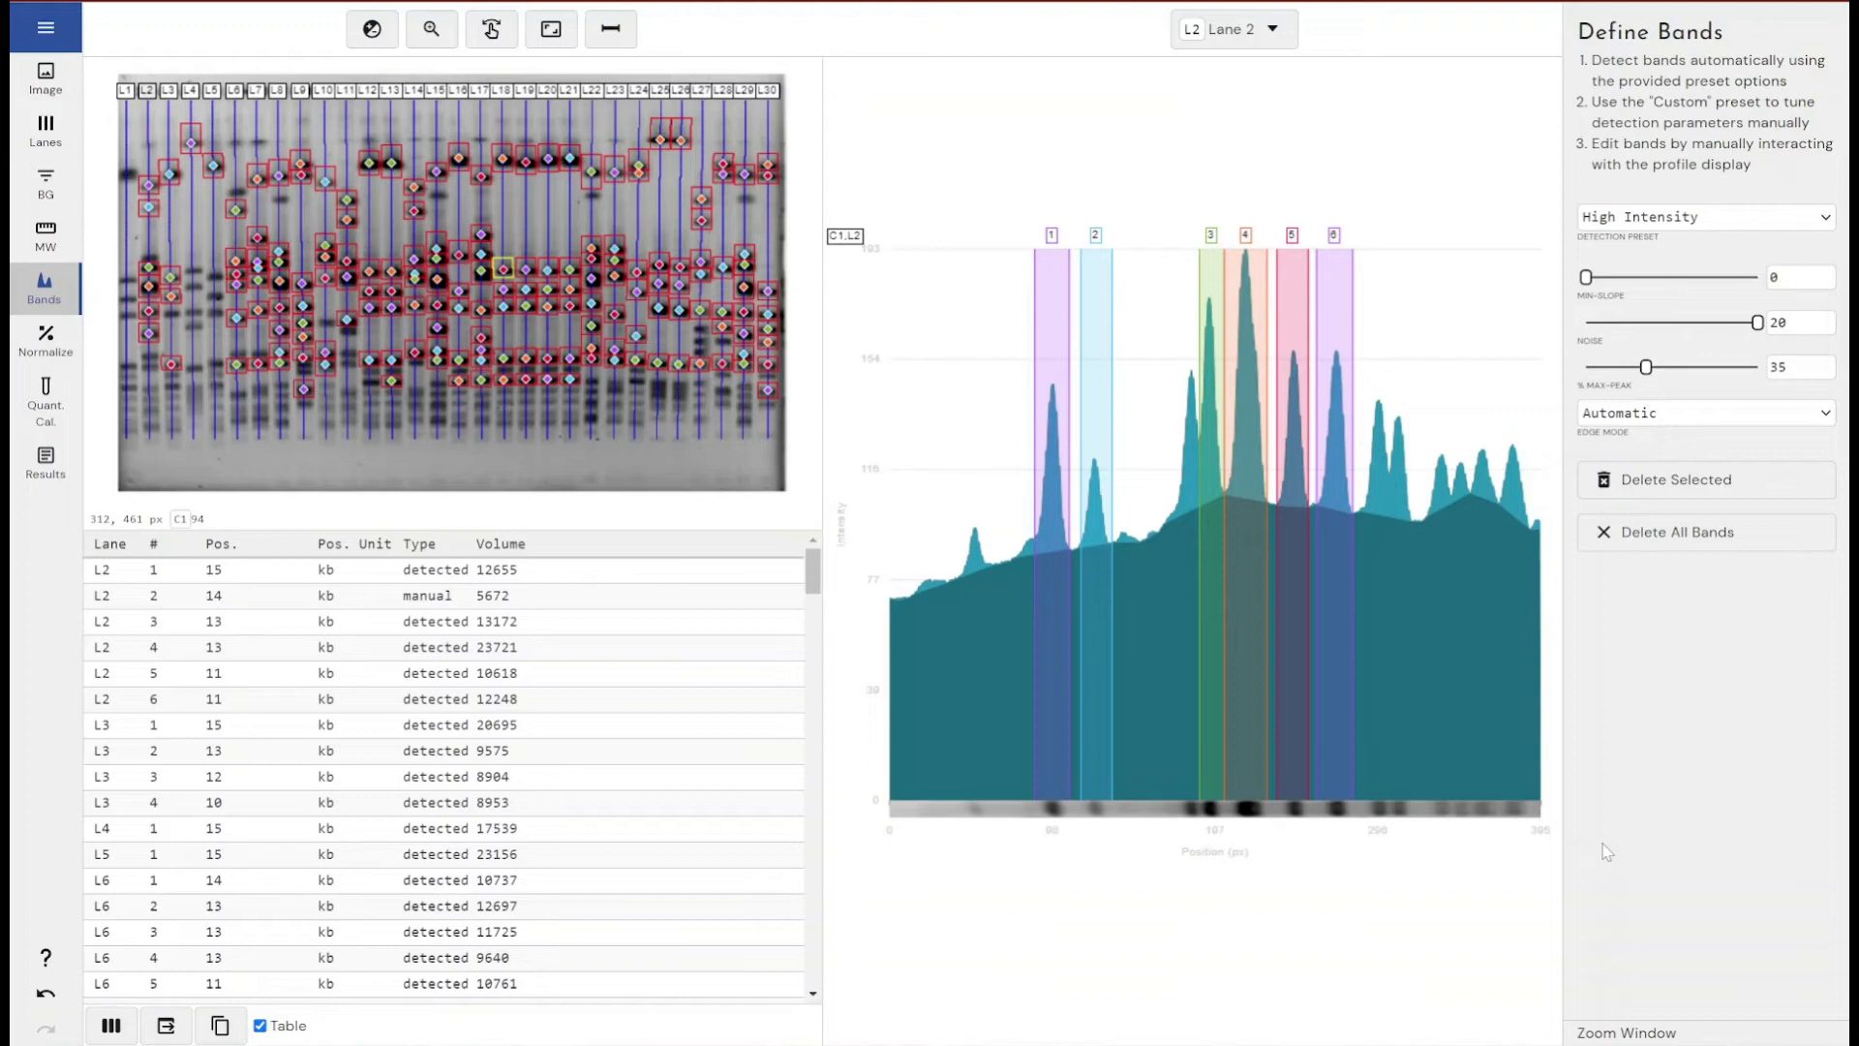
- Go to the normalization, use a reference value of 100, and assign Lane 18's uppermost marked band as the reference band
click(68, 343)
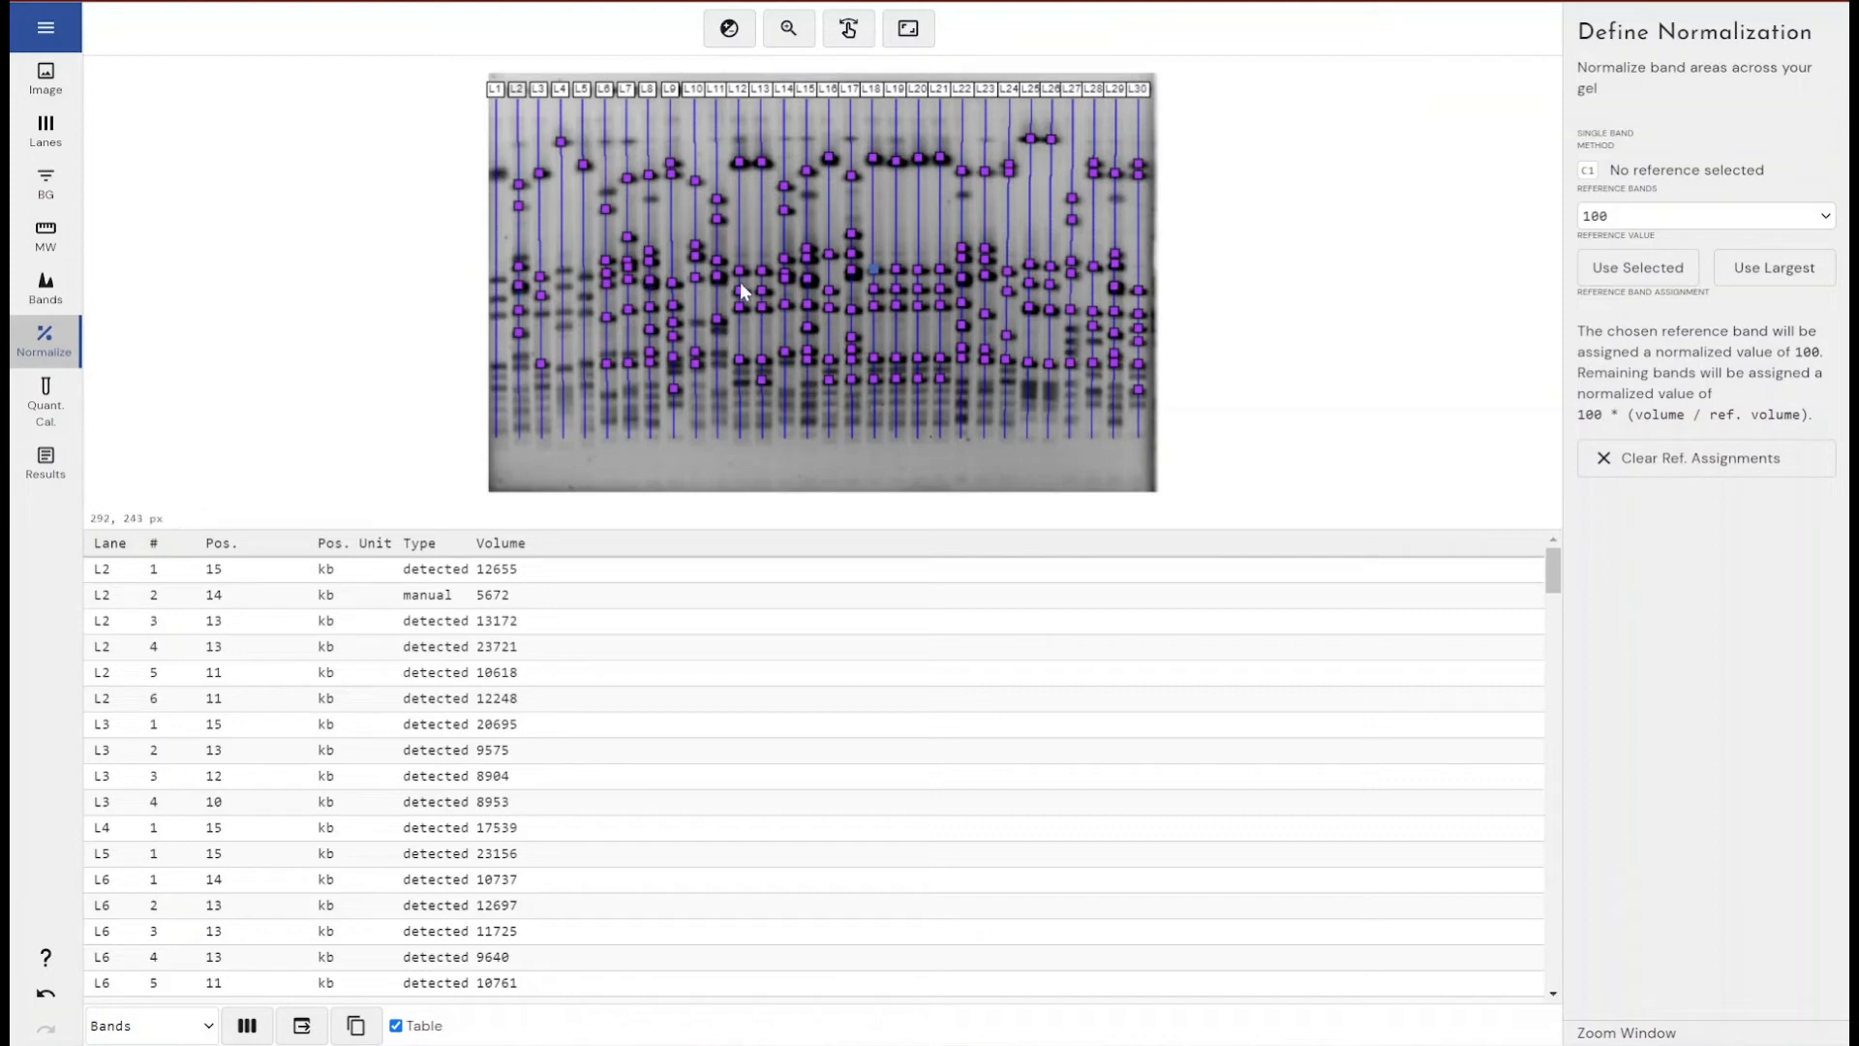
click(762, 163)
click(1635, 216)
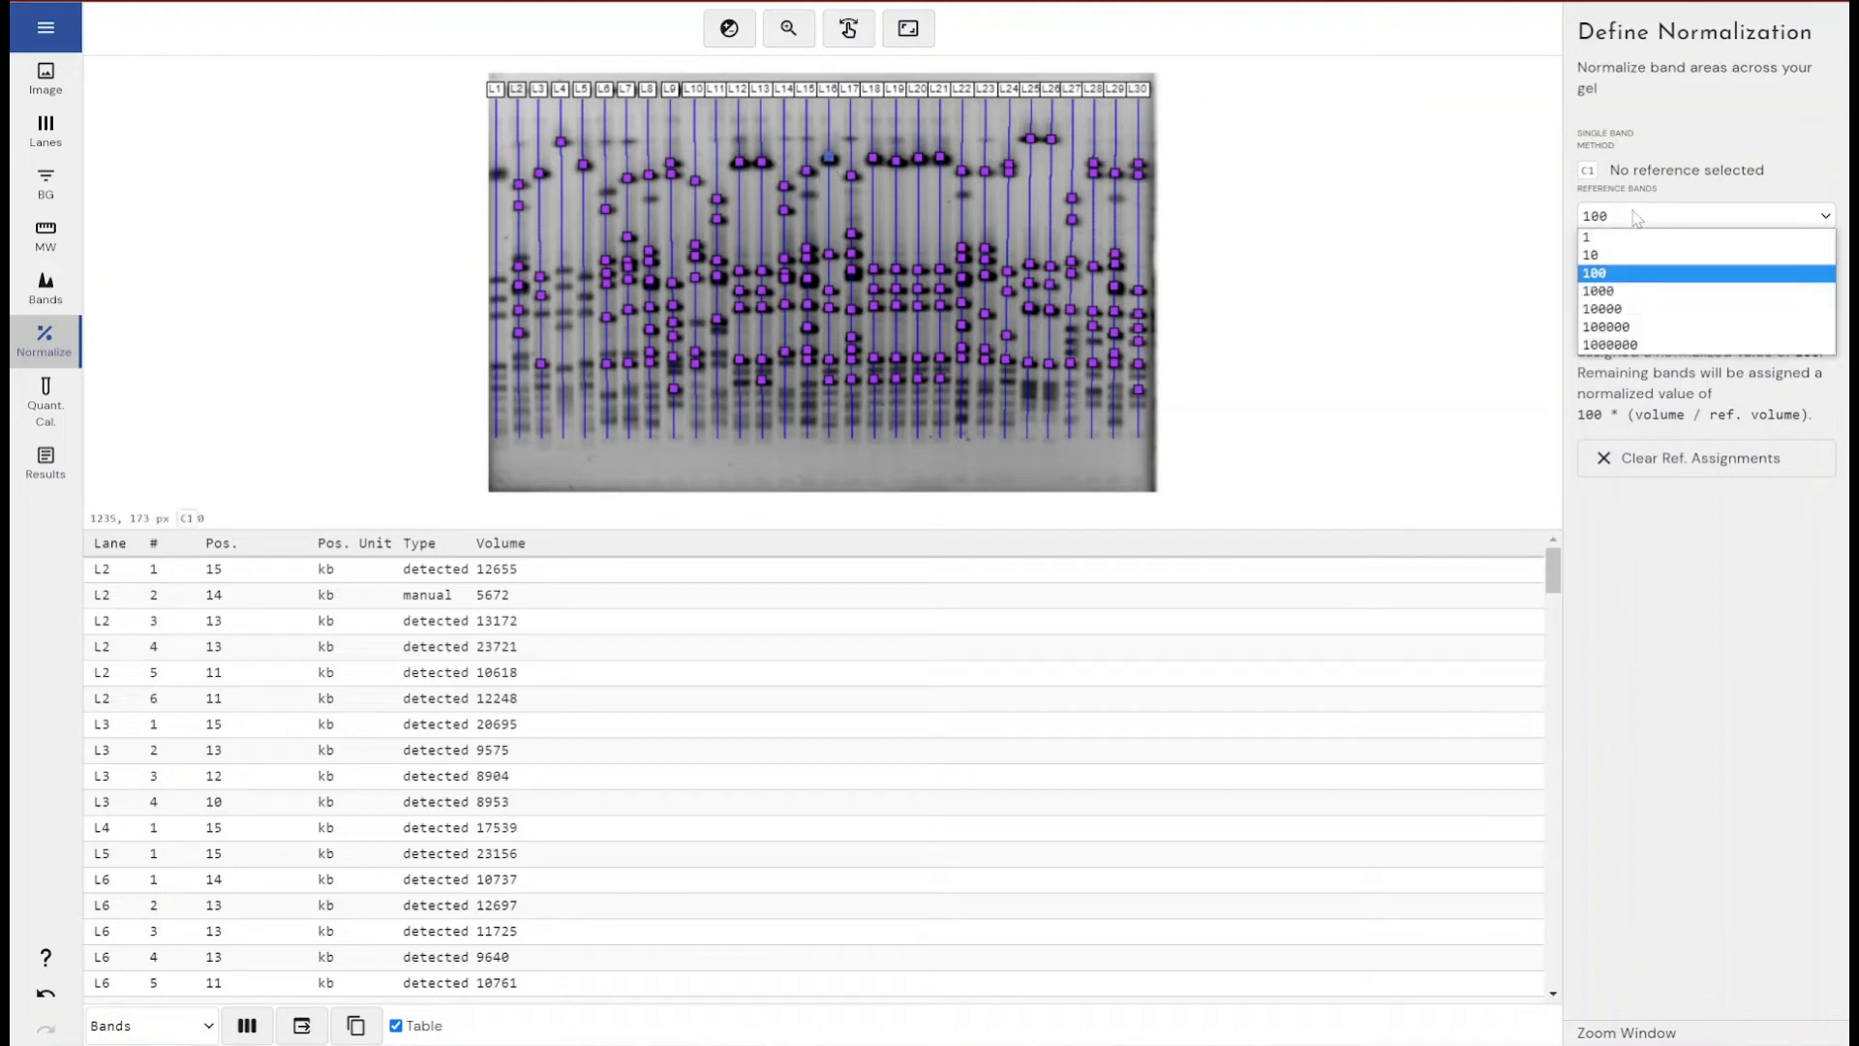
click(1612, 275)
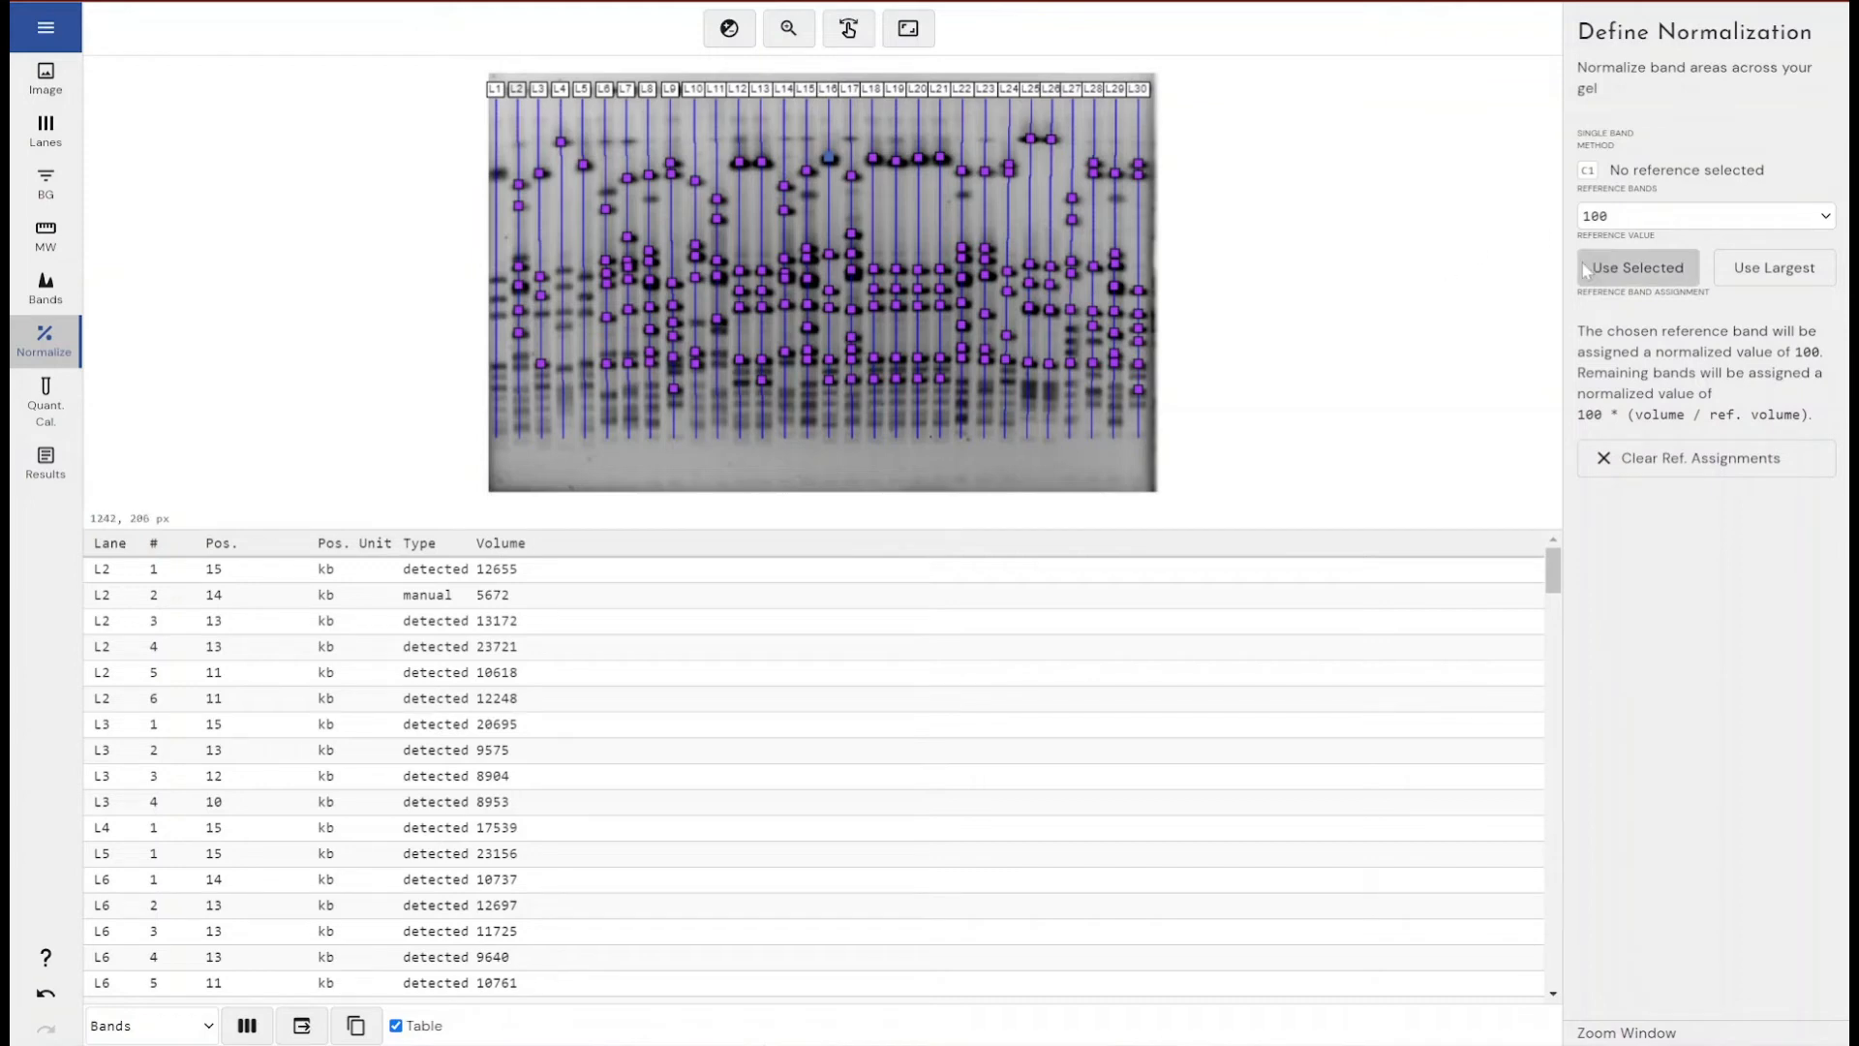
click(875, 158)
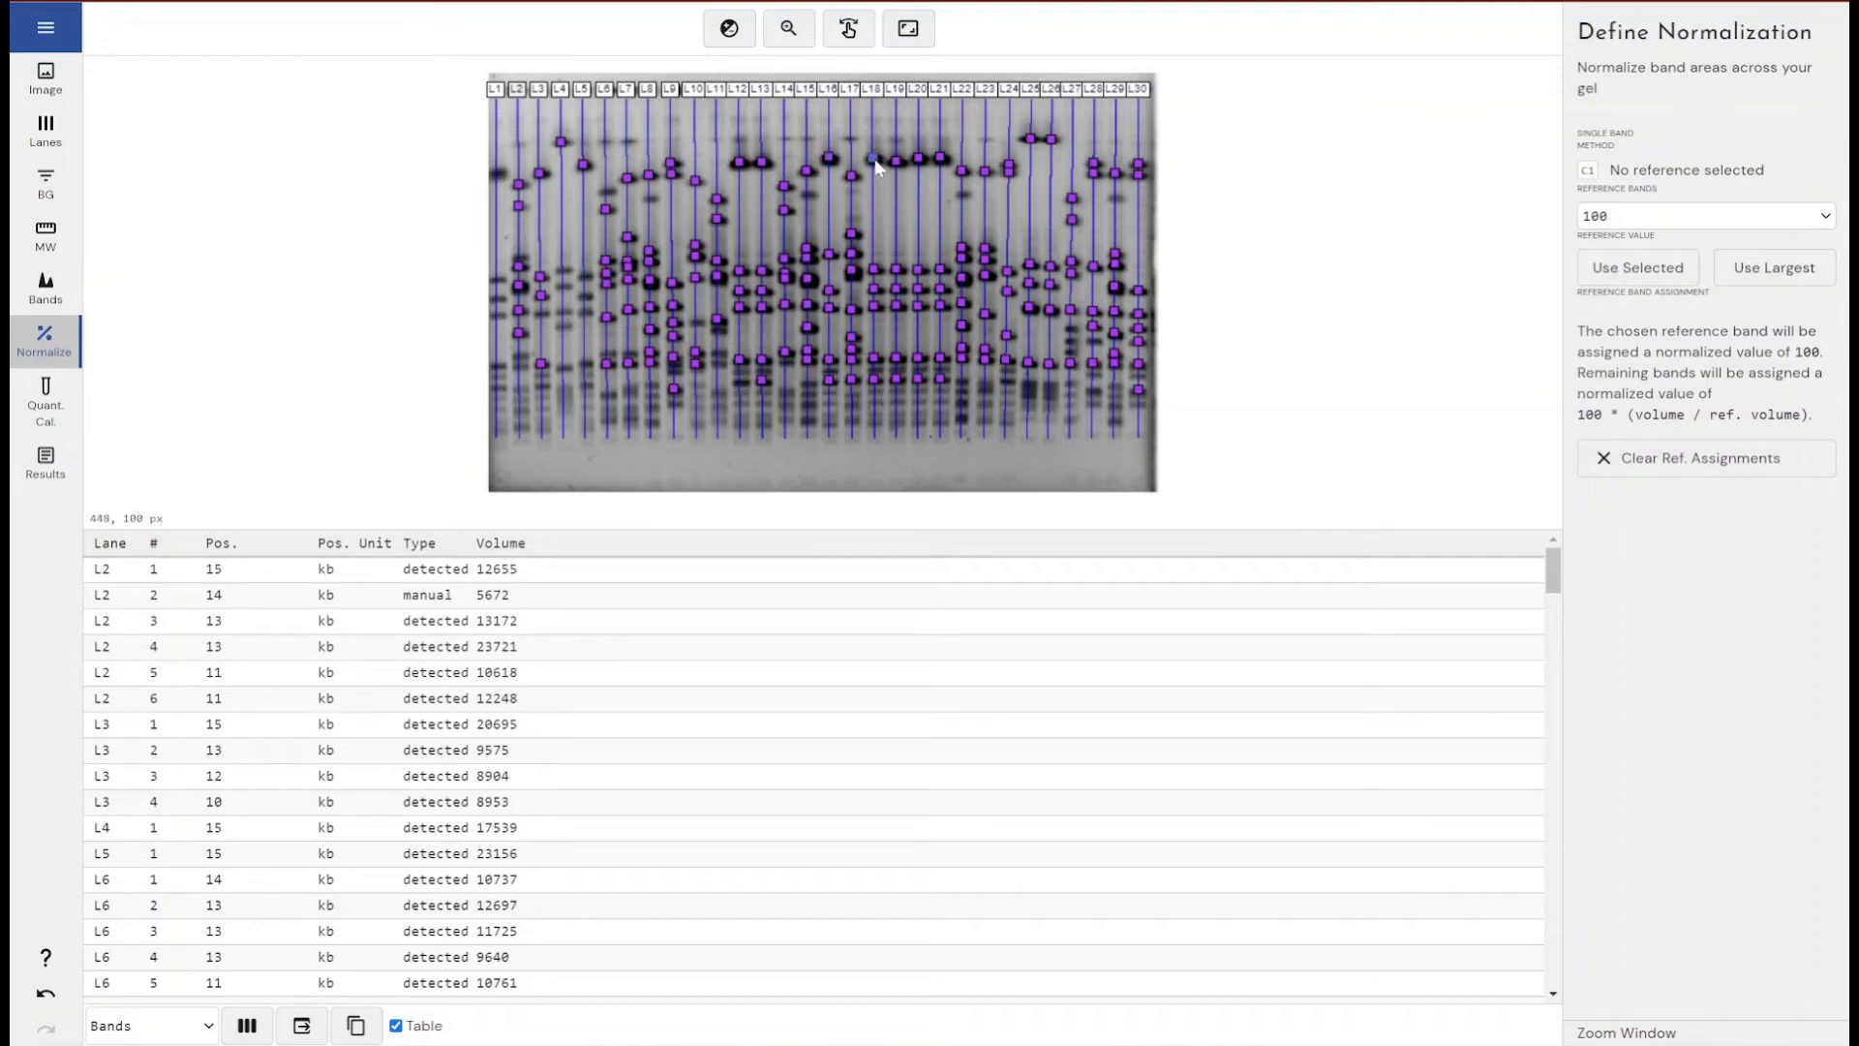
click(1633, 266)
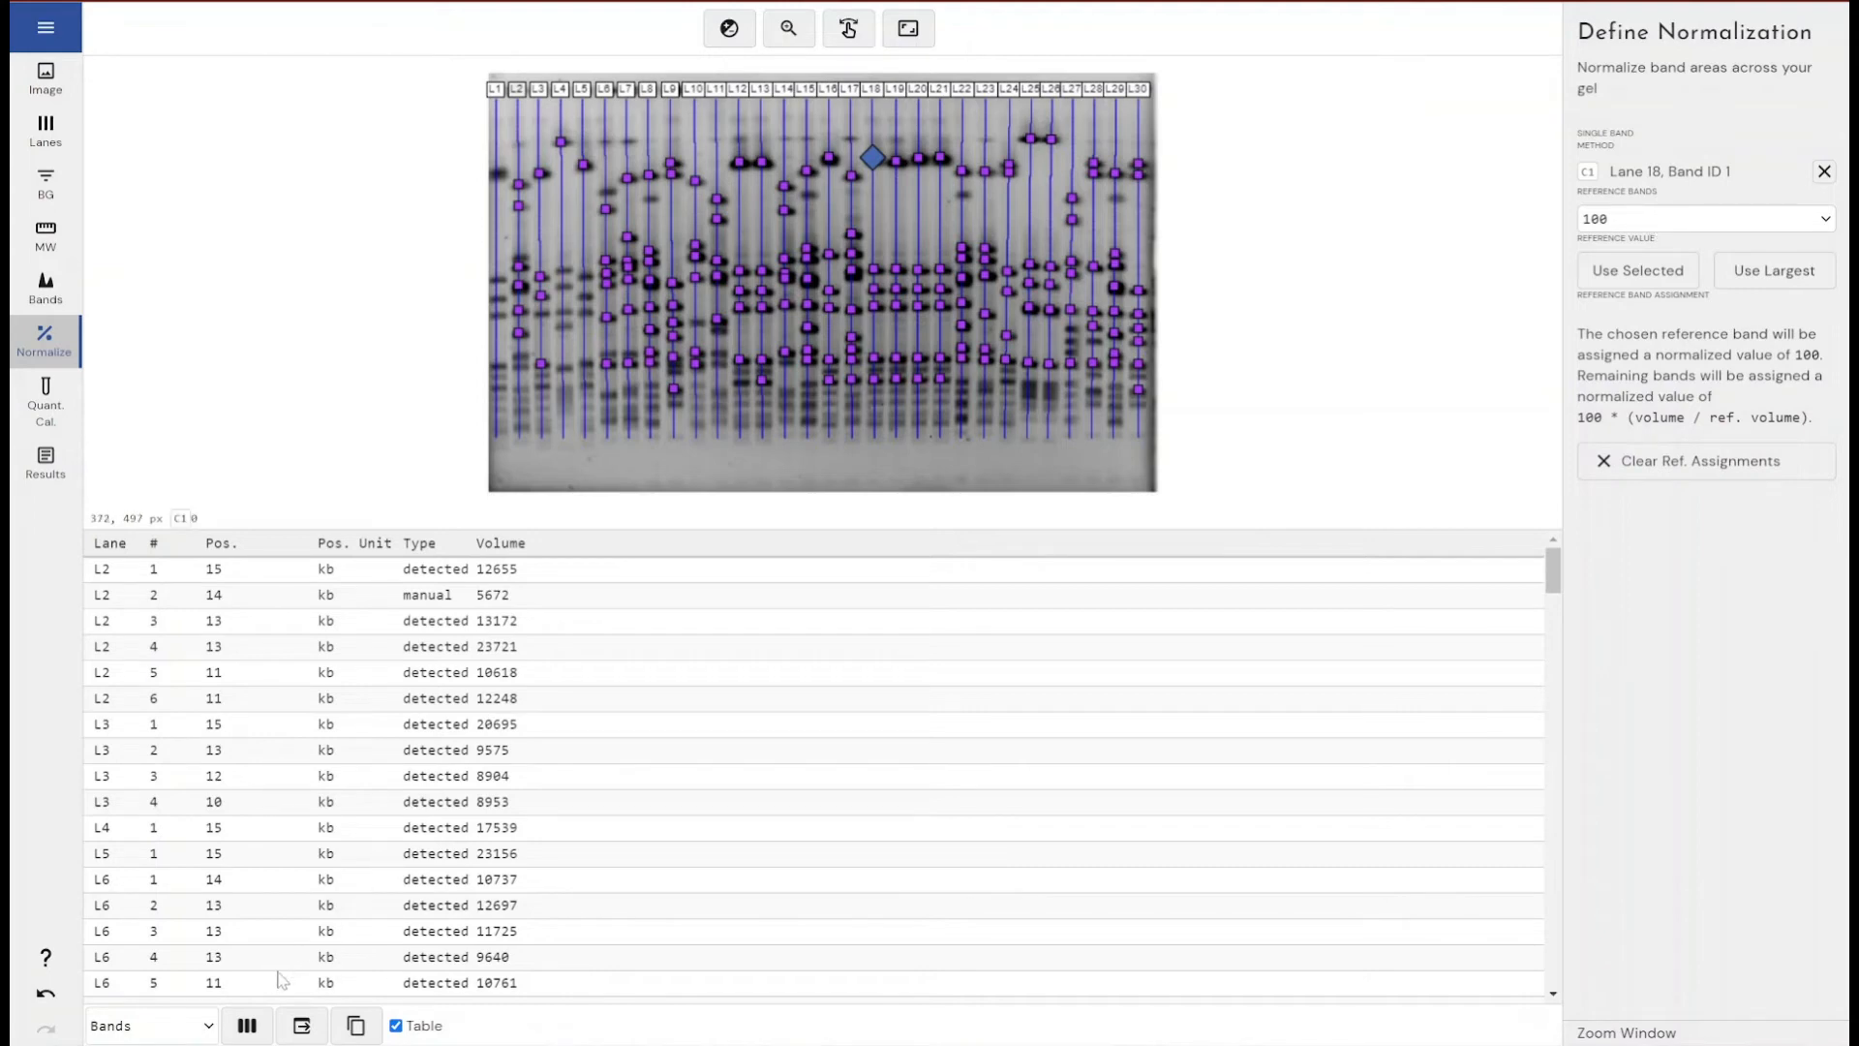
- Add the Normalized Volume column to the bands table and highlight Lane 3's third band
click(238, 1028)
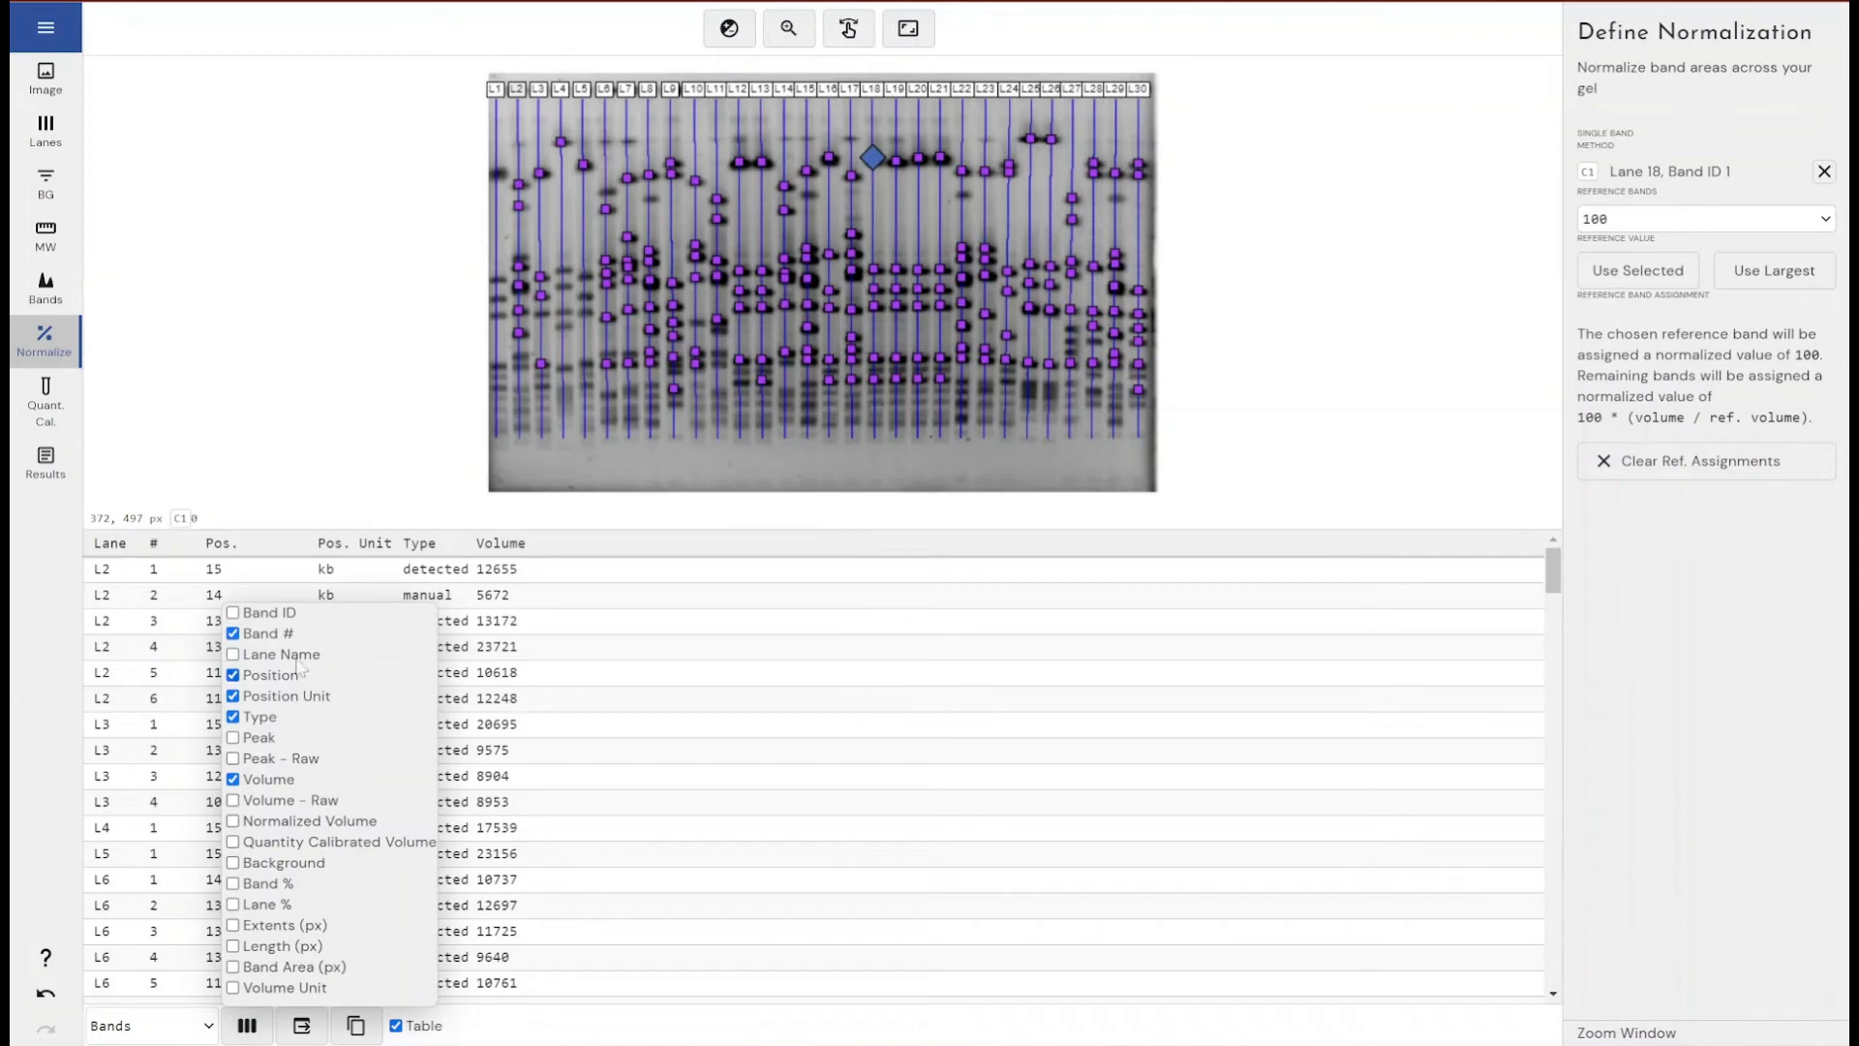
click(234, 825)
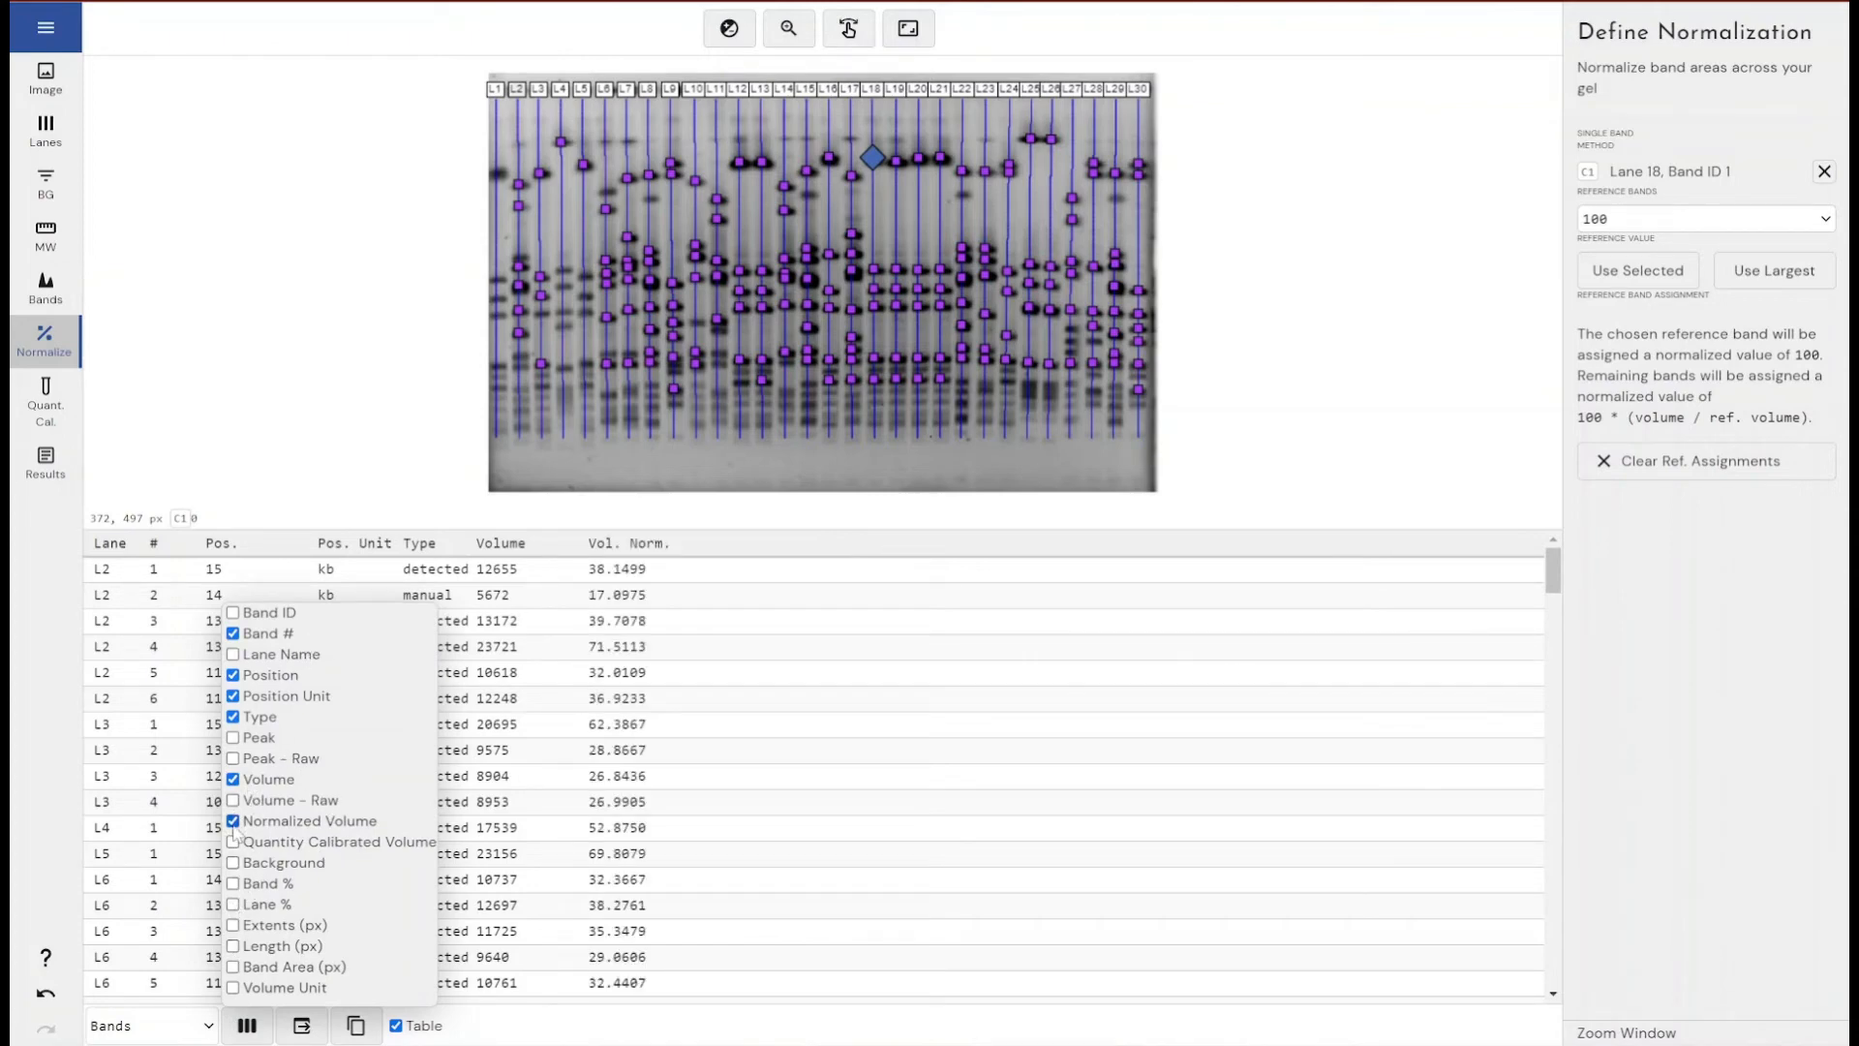
click(831, 694)
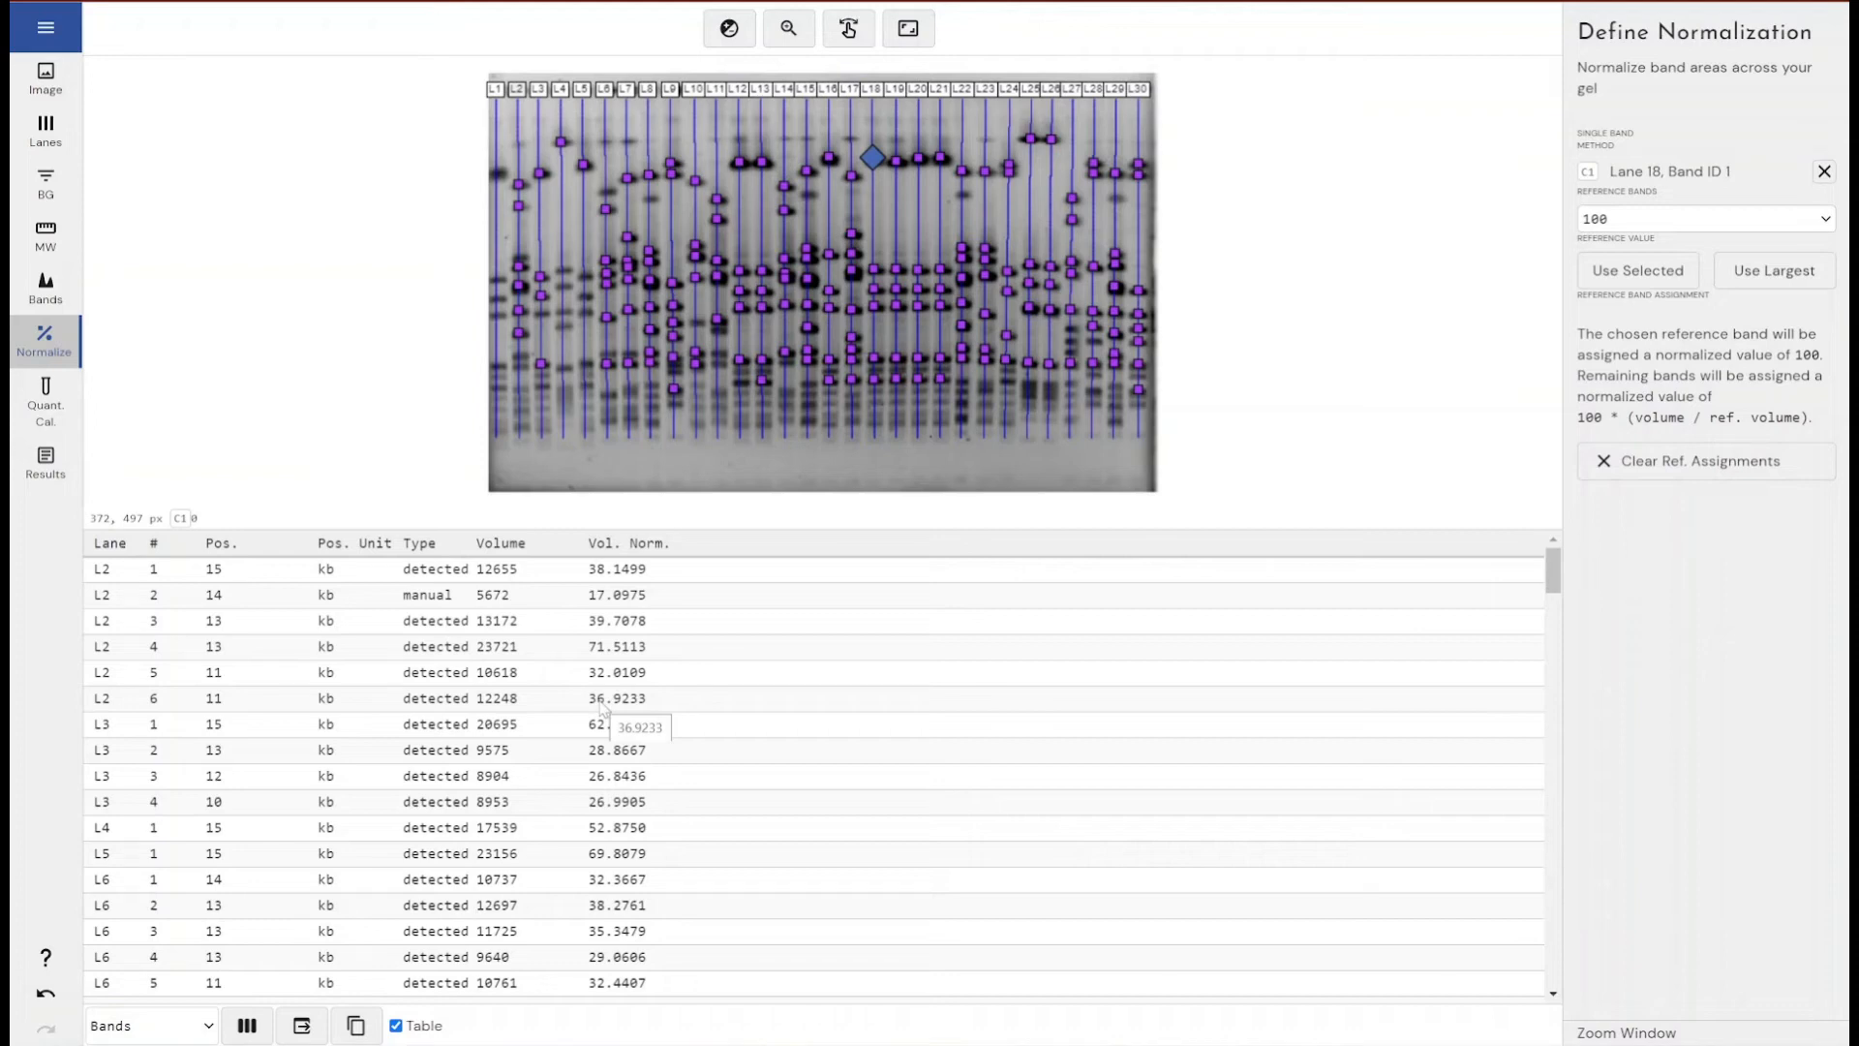
click(618, 775)
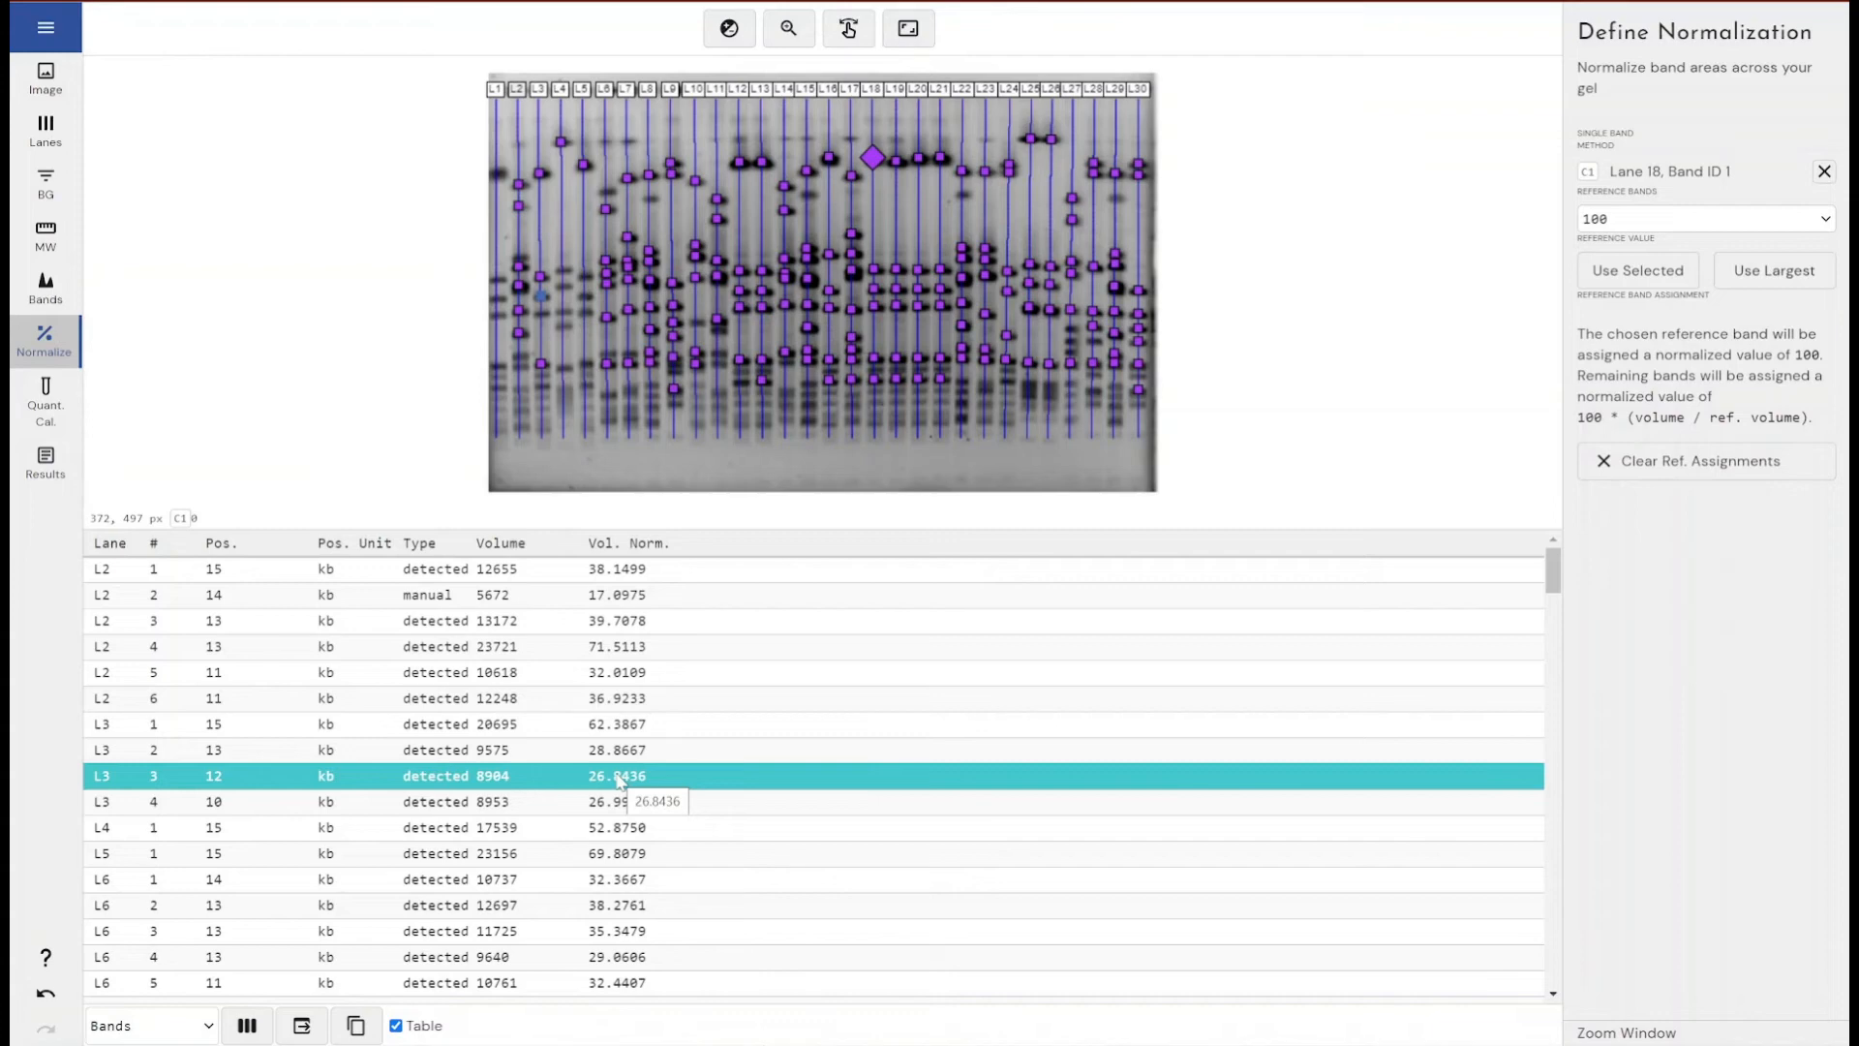
- Replace the Lane 18 normalization reference with the largest band, and switch it to Lane 20's second band
click(1824, 172)
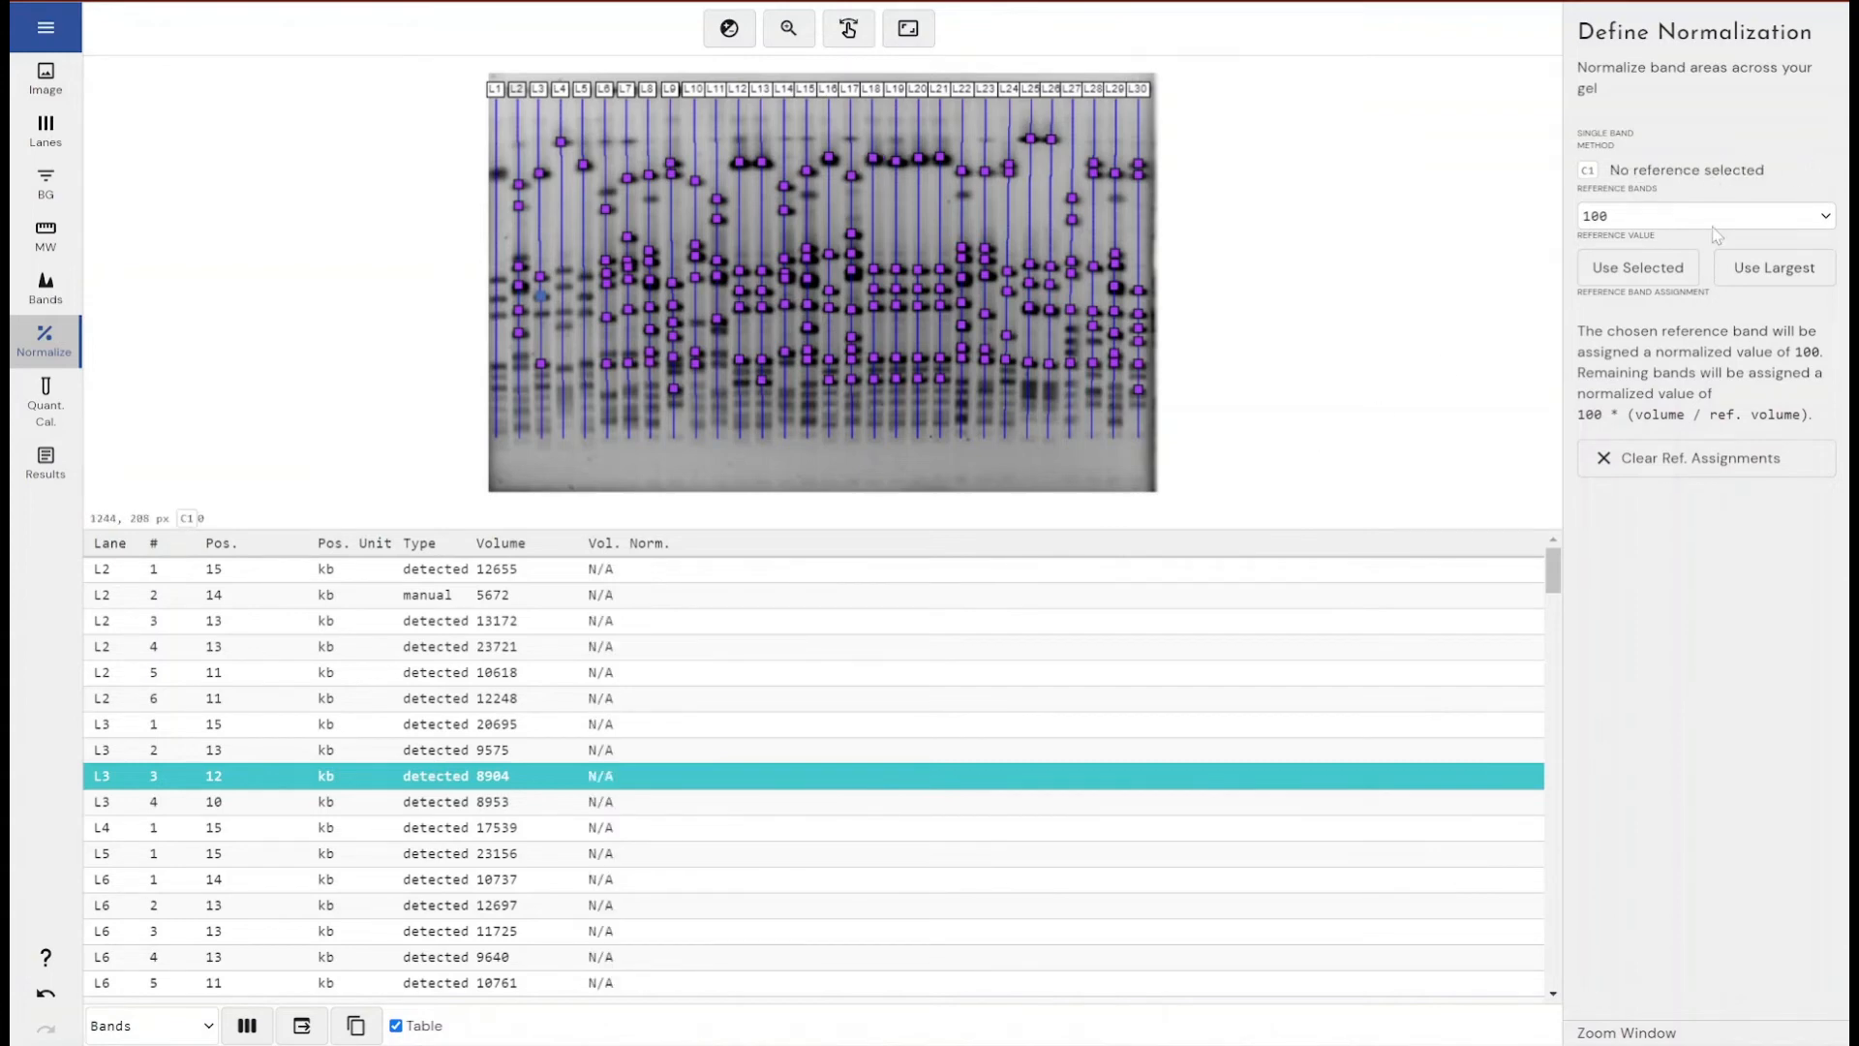
click(1774, 272)
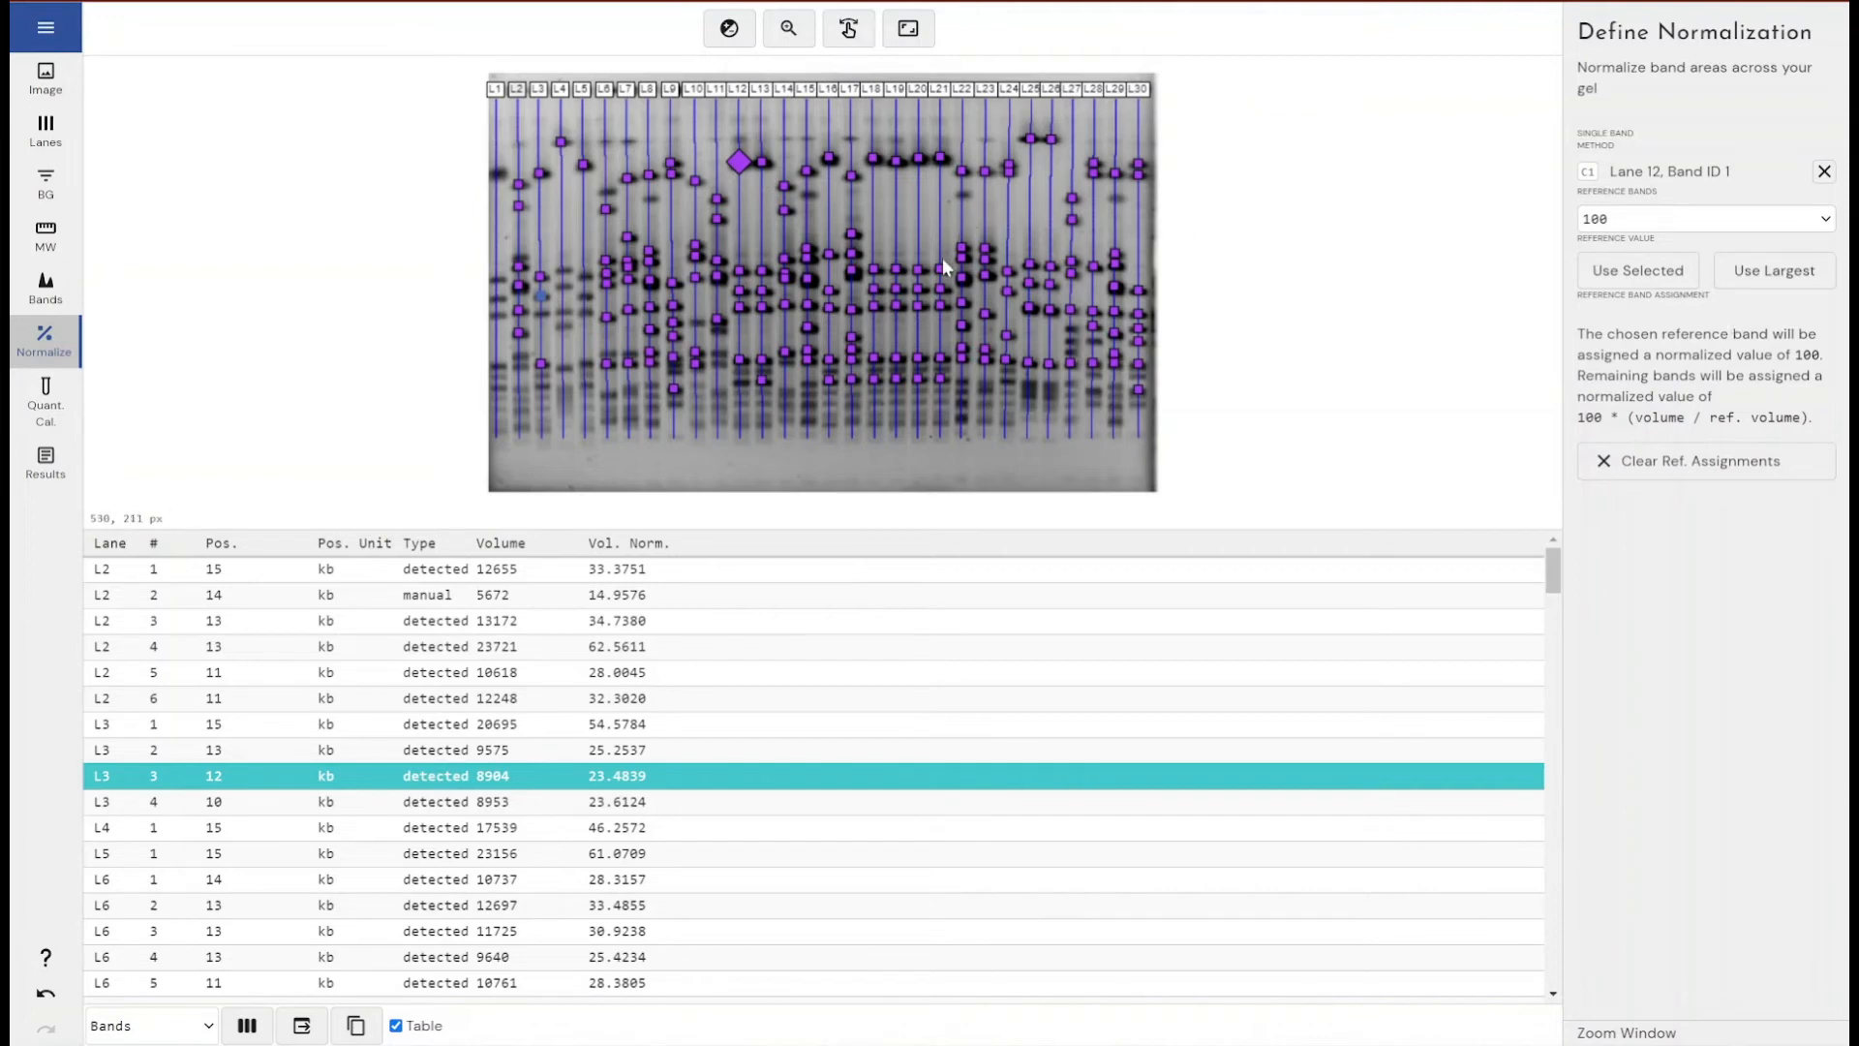
click(918, 269)
click(1598, 270)
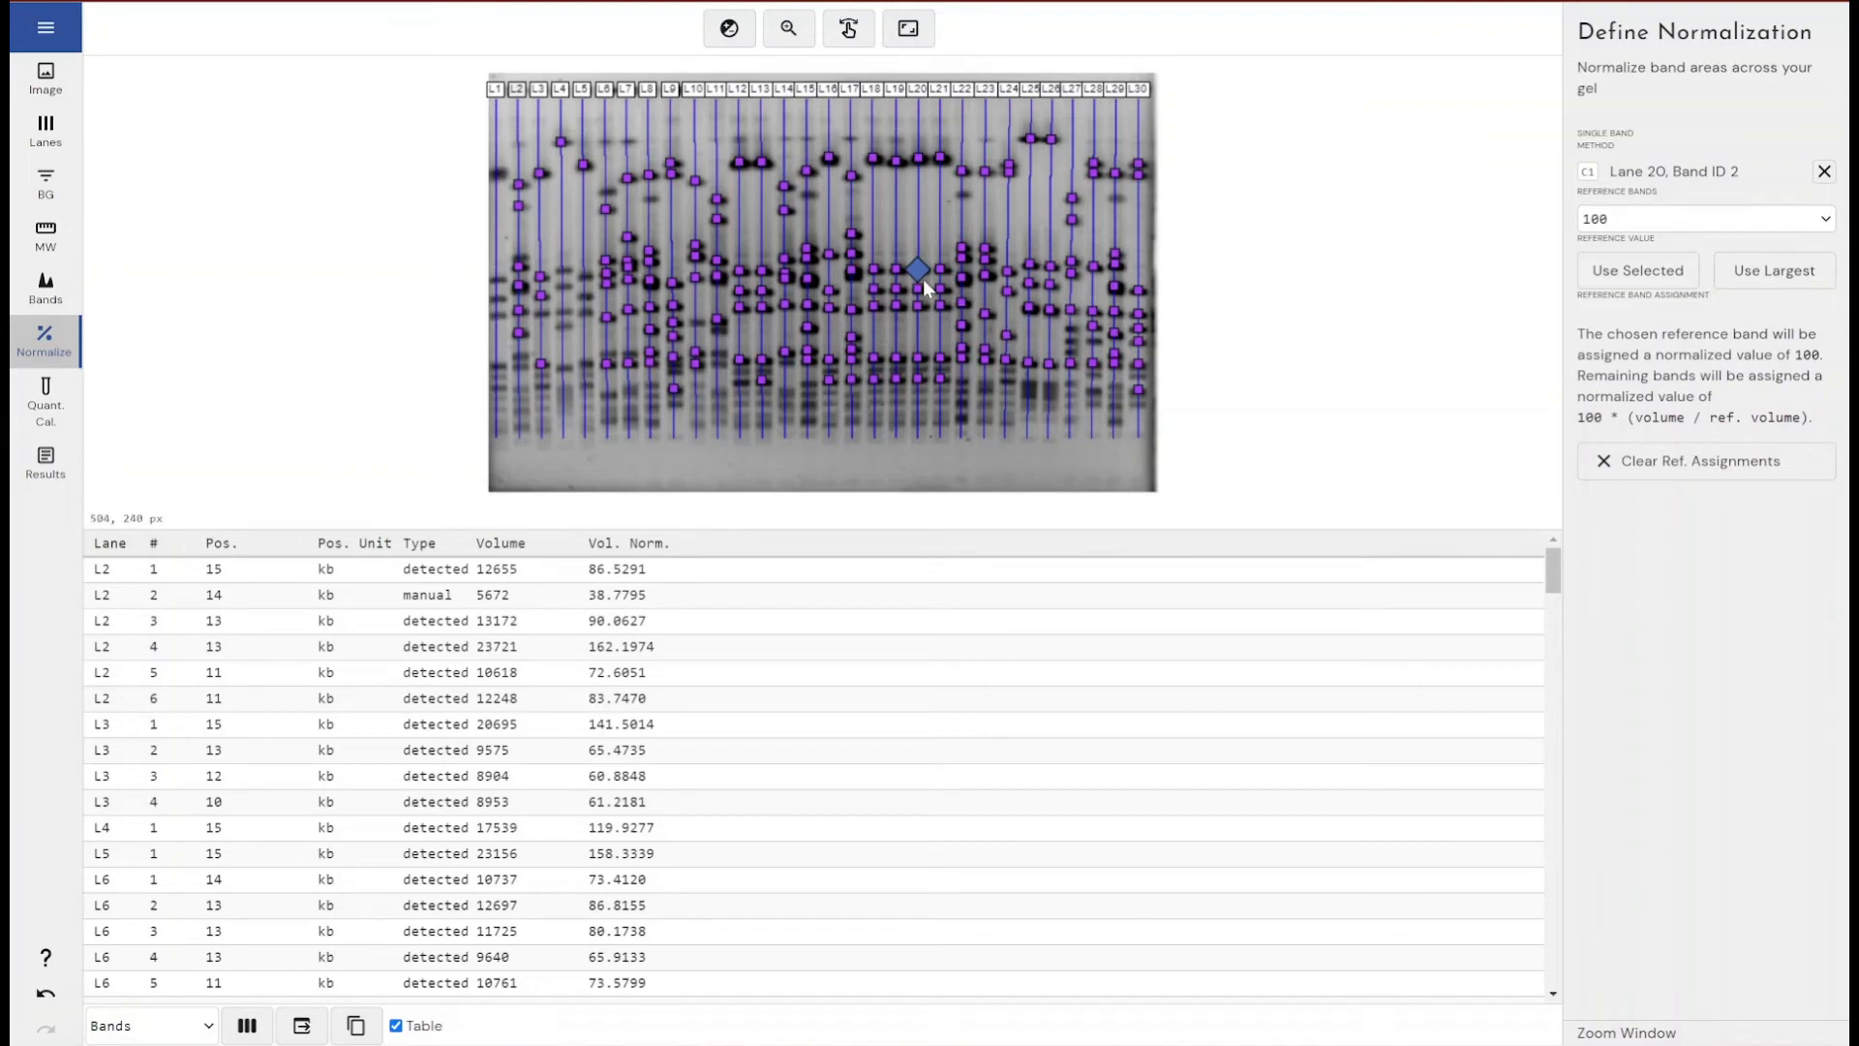
- Highlight Lane 2's fourth band in the table and remove the Lane 20 normalization reference
click(604, 647)
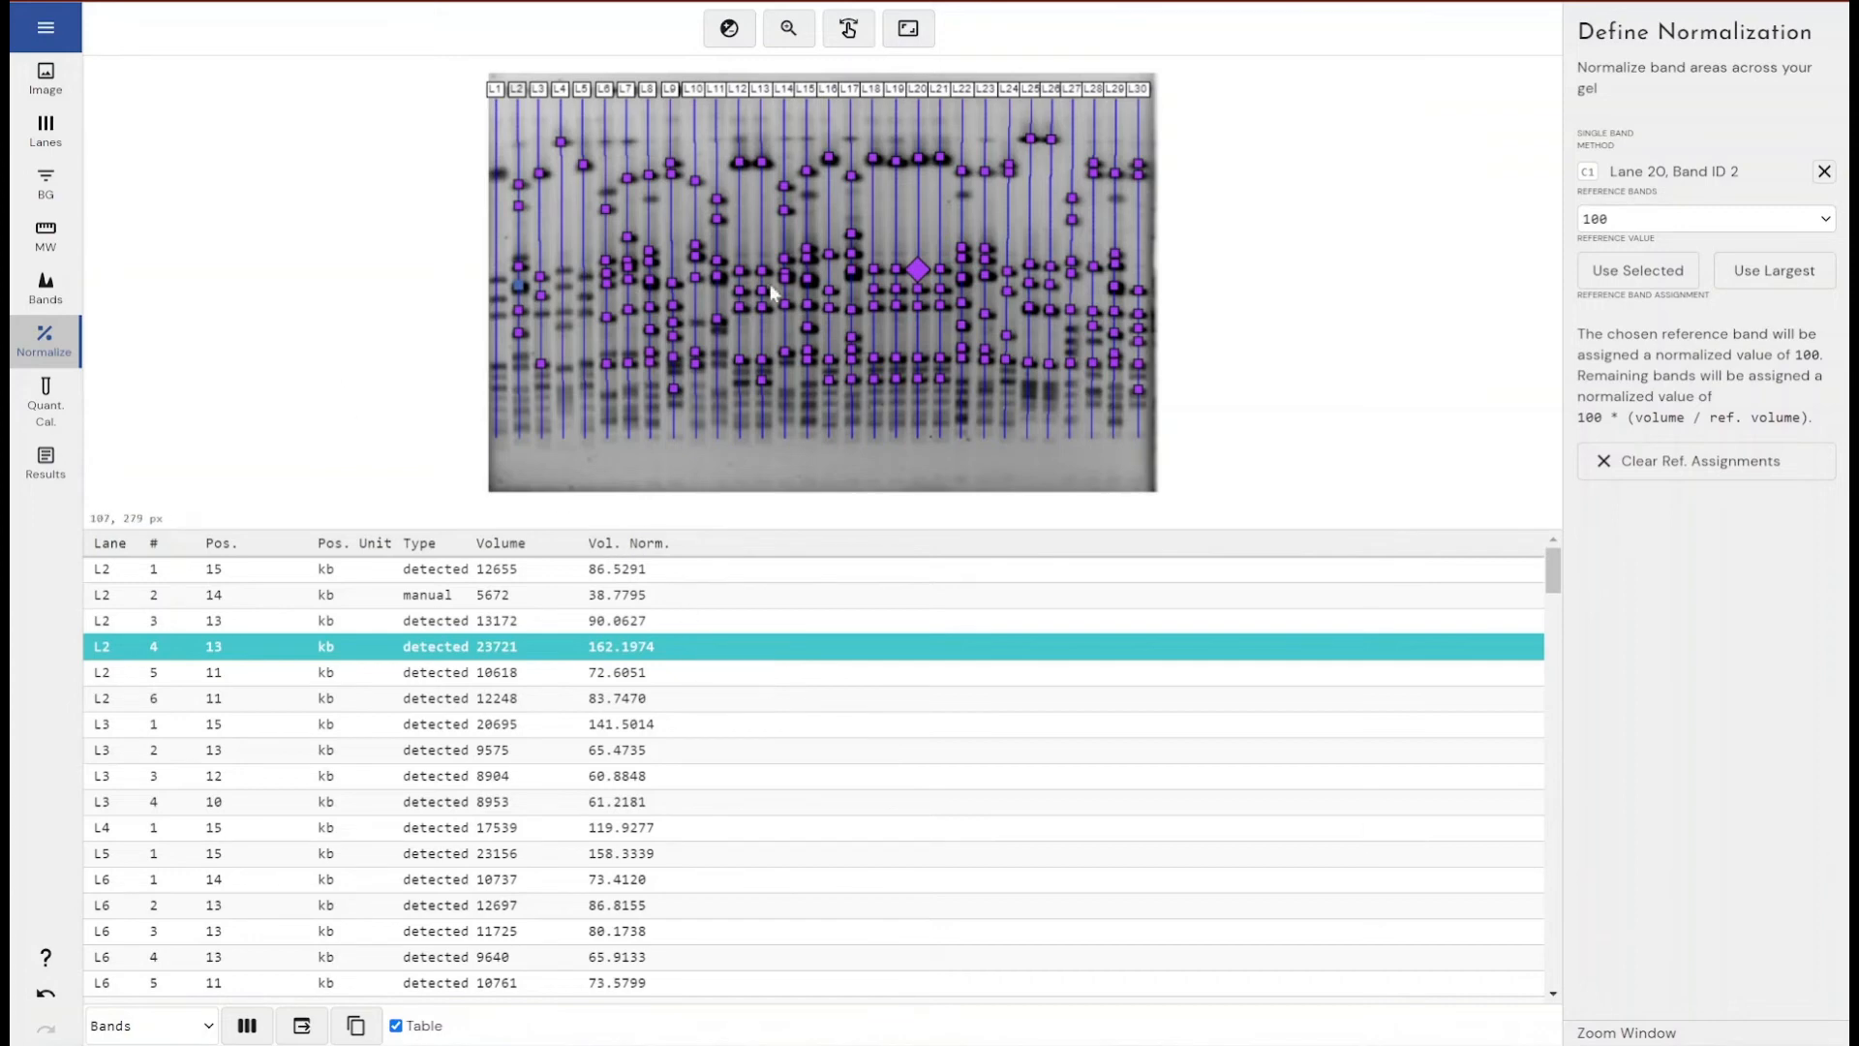
click(1824, 171)
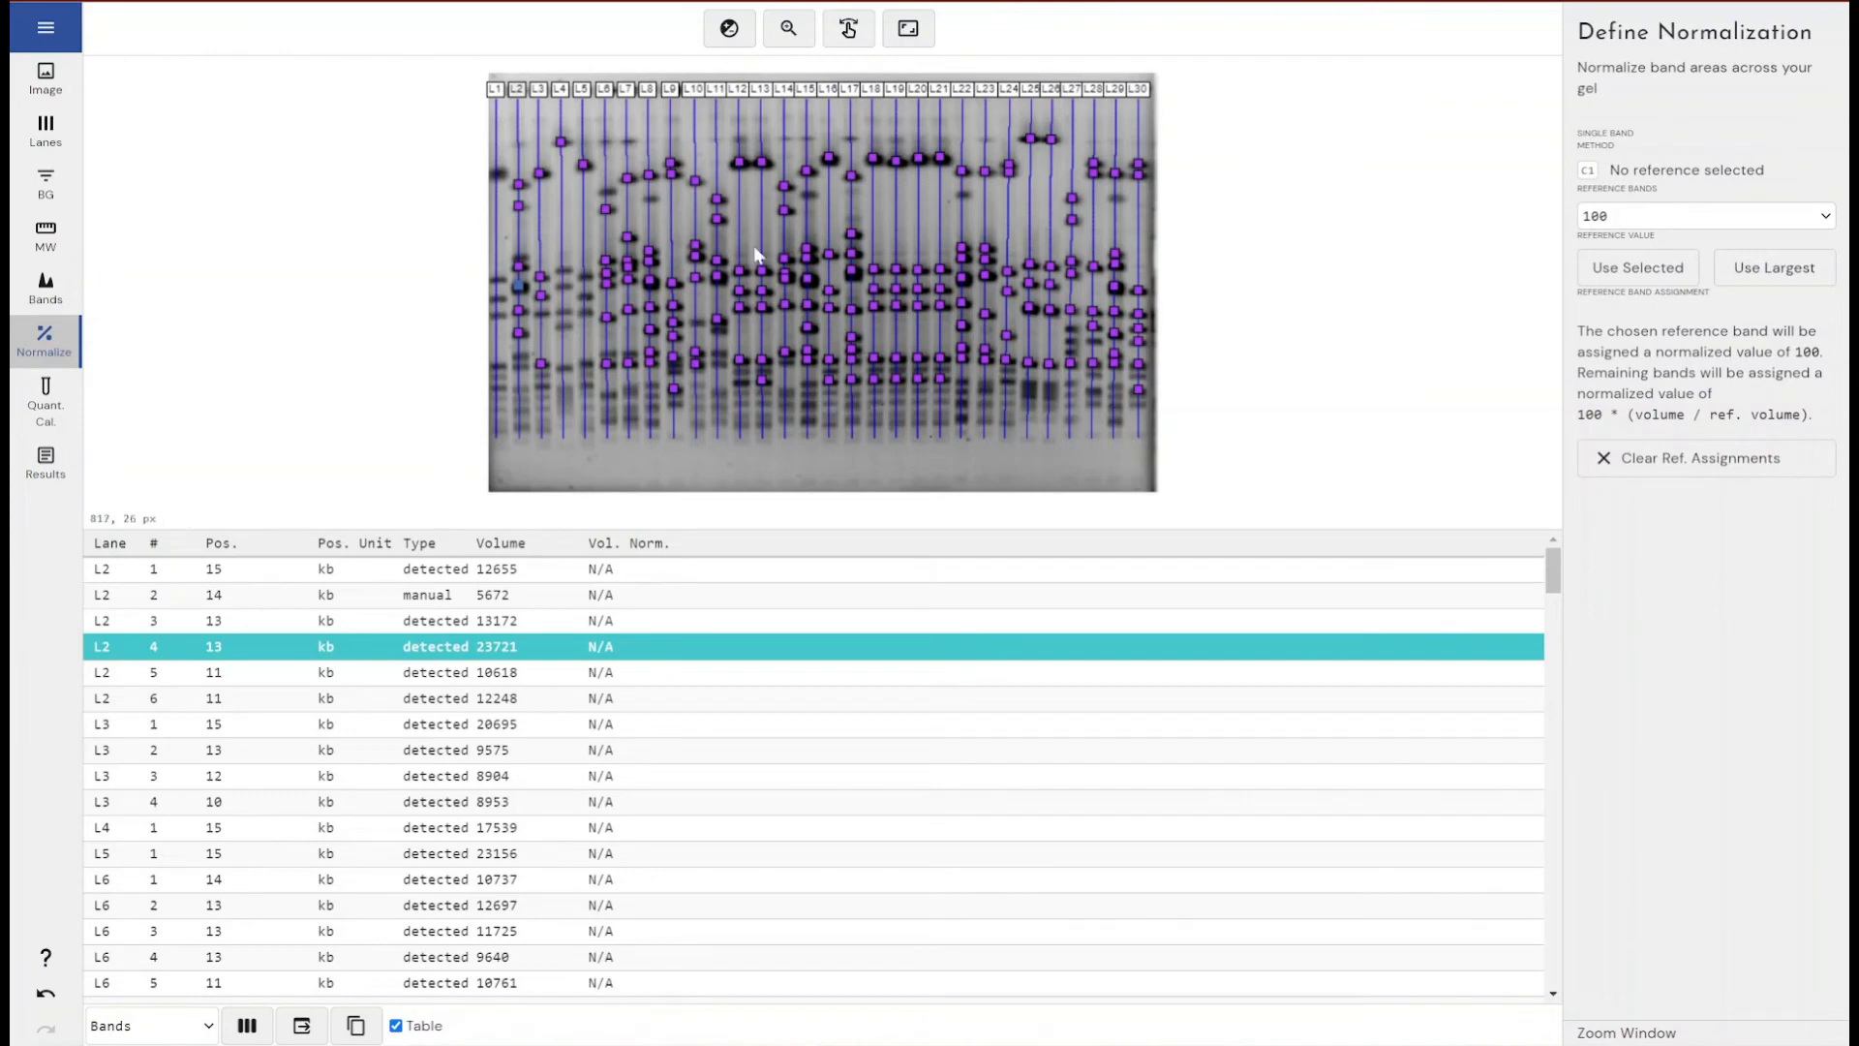
- Go to the quantity calibration and add Lane 9's uppermost band with a known value of 100
click(38, 399)
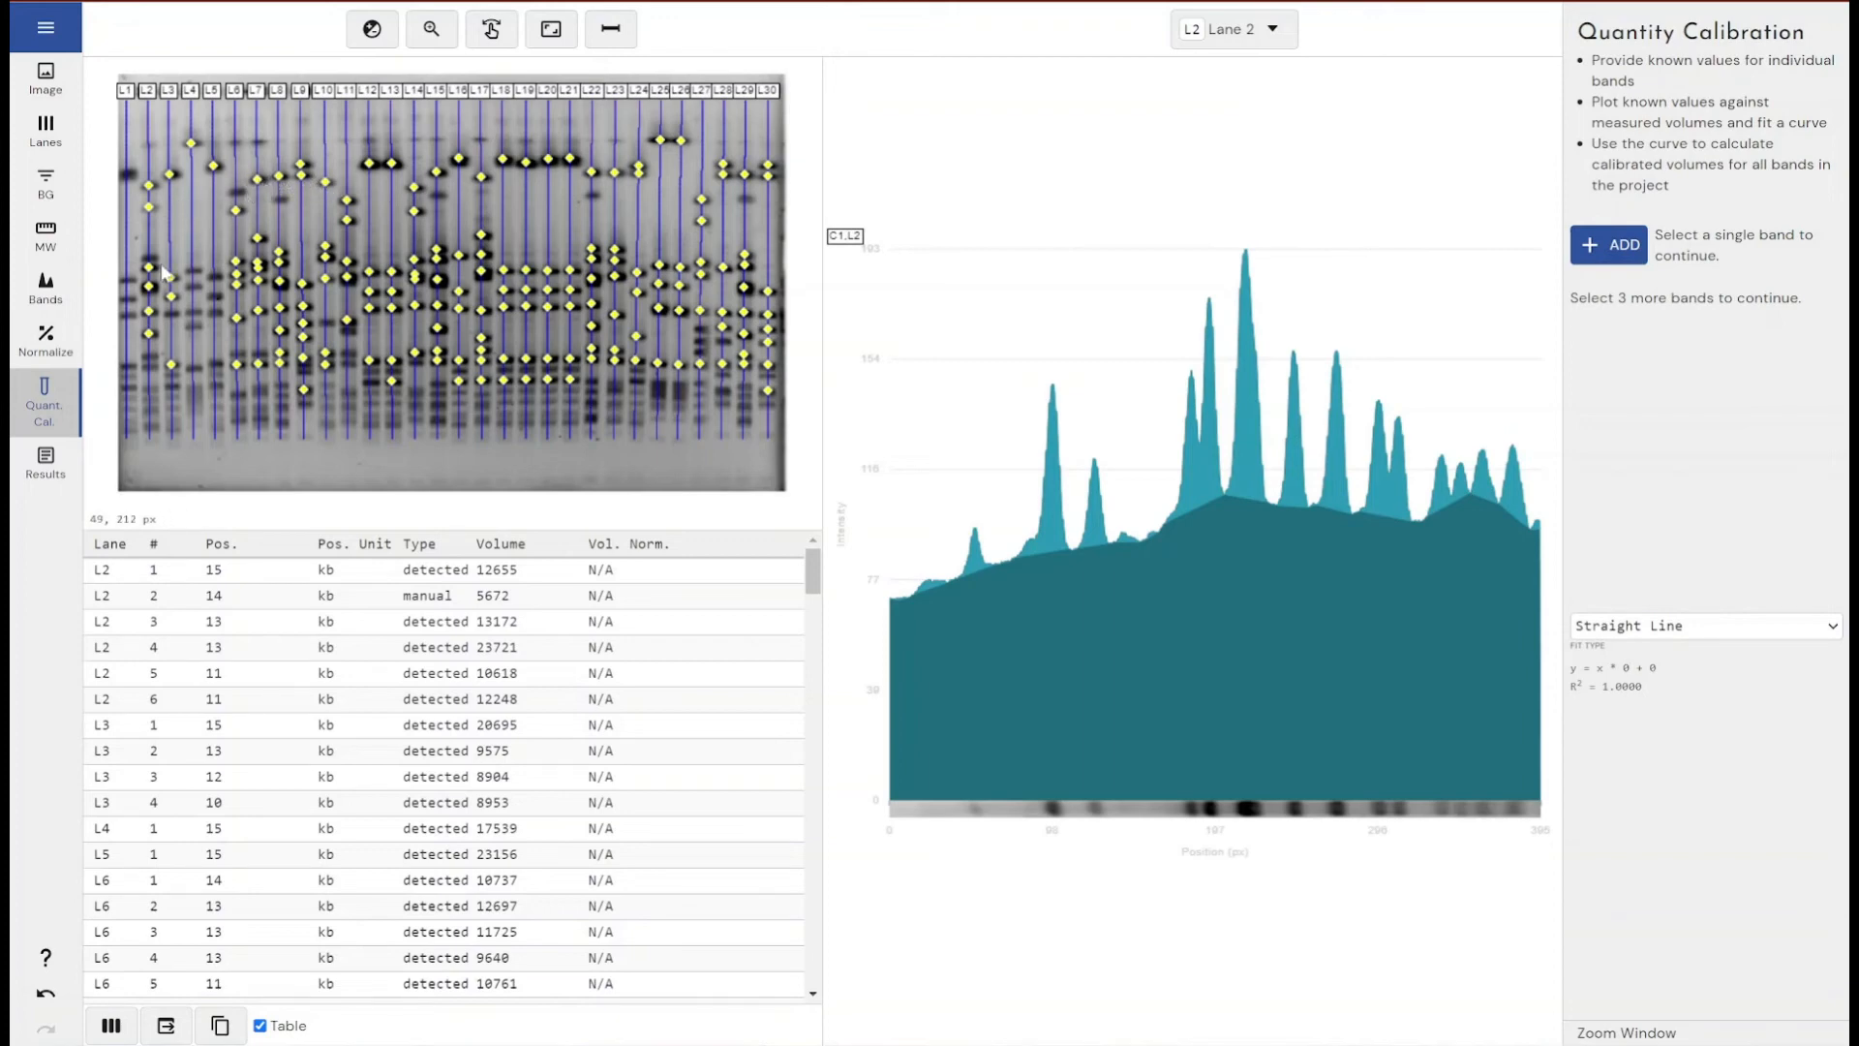
click(302, 173)
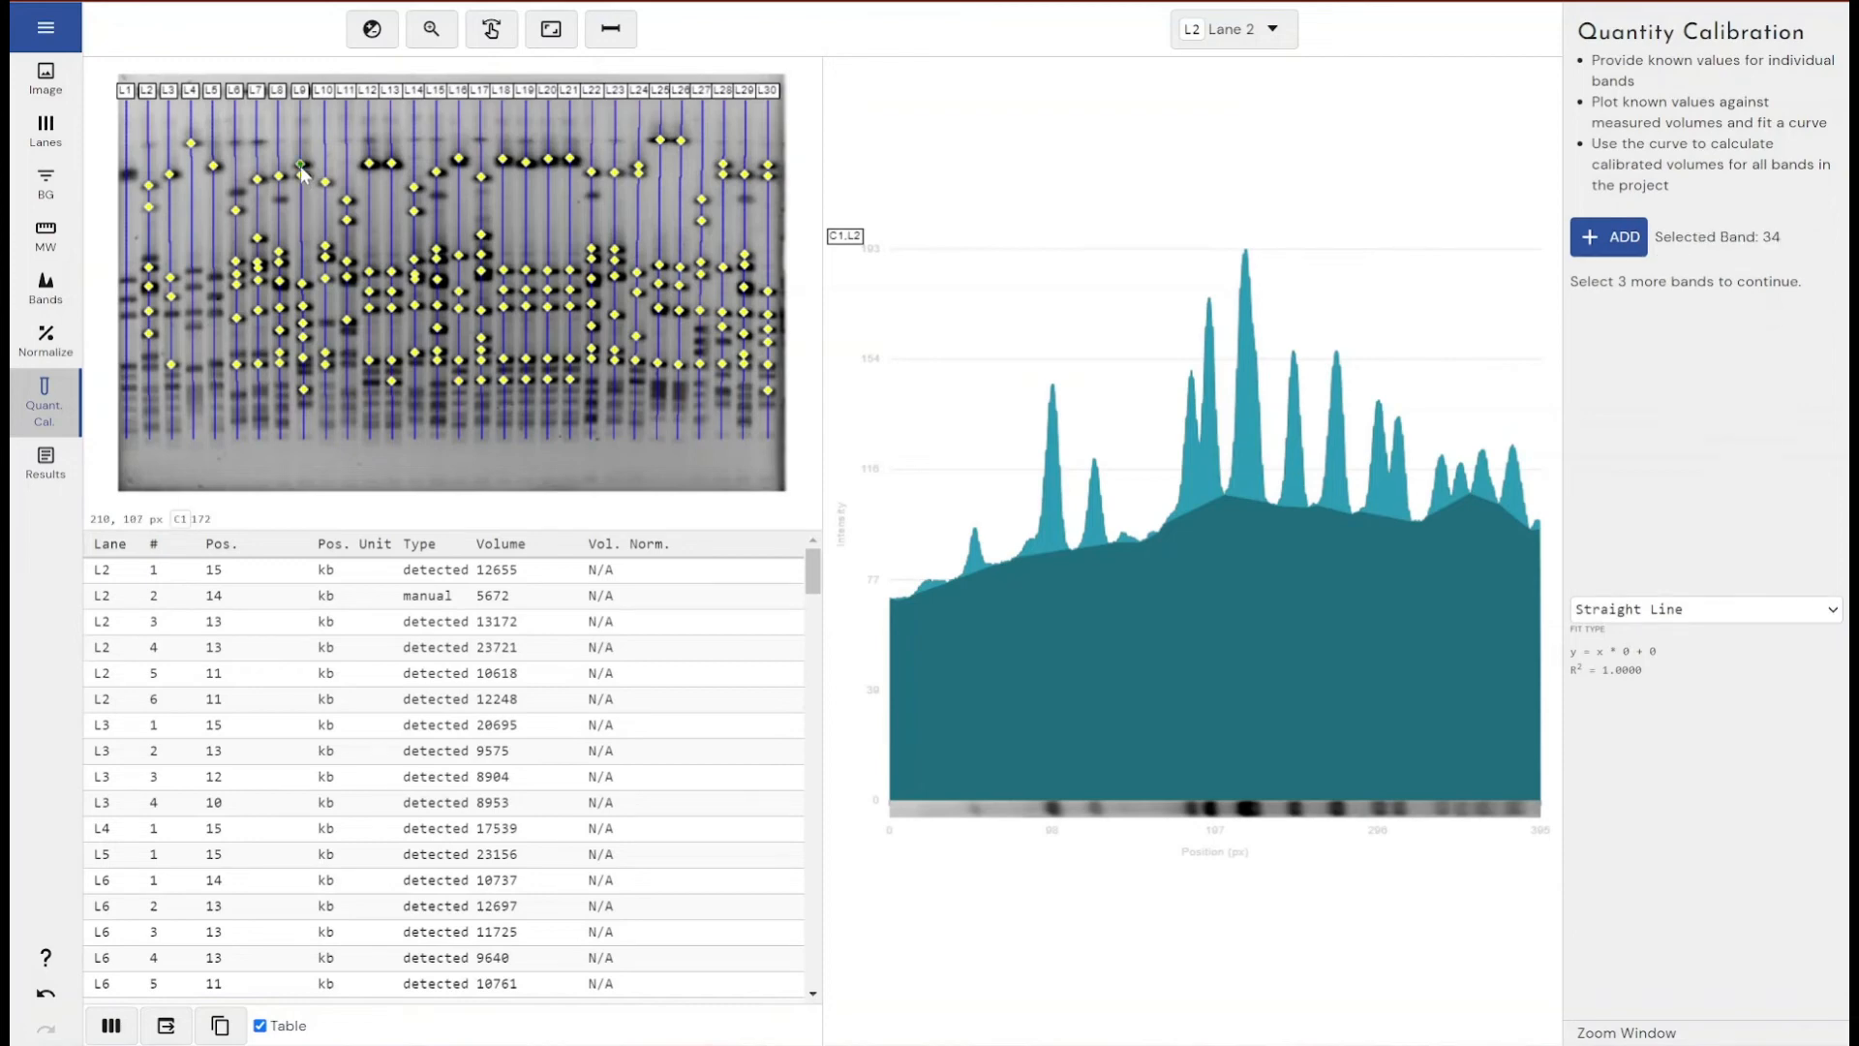
click(302, 176)
click(302, 167)
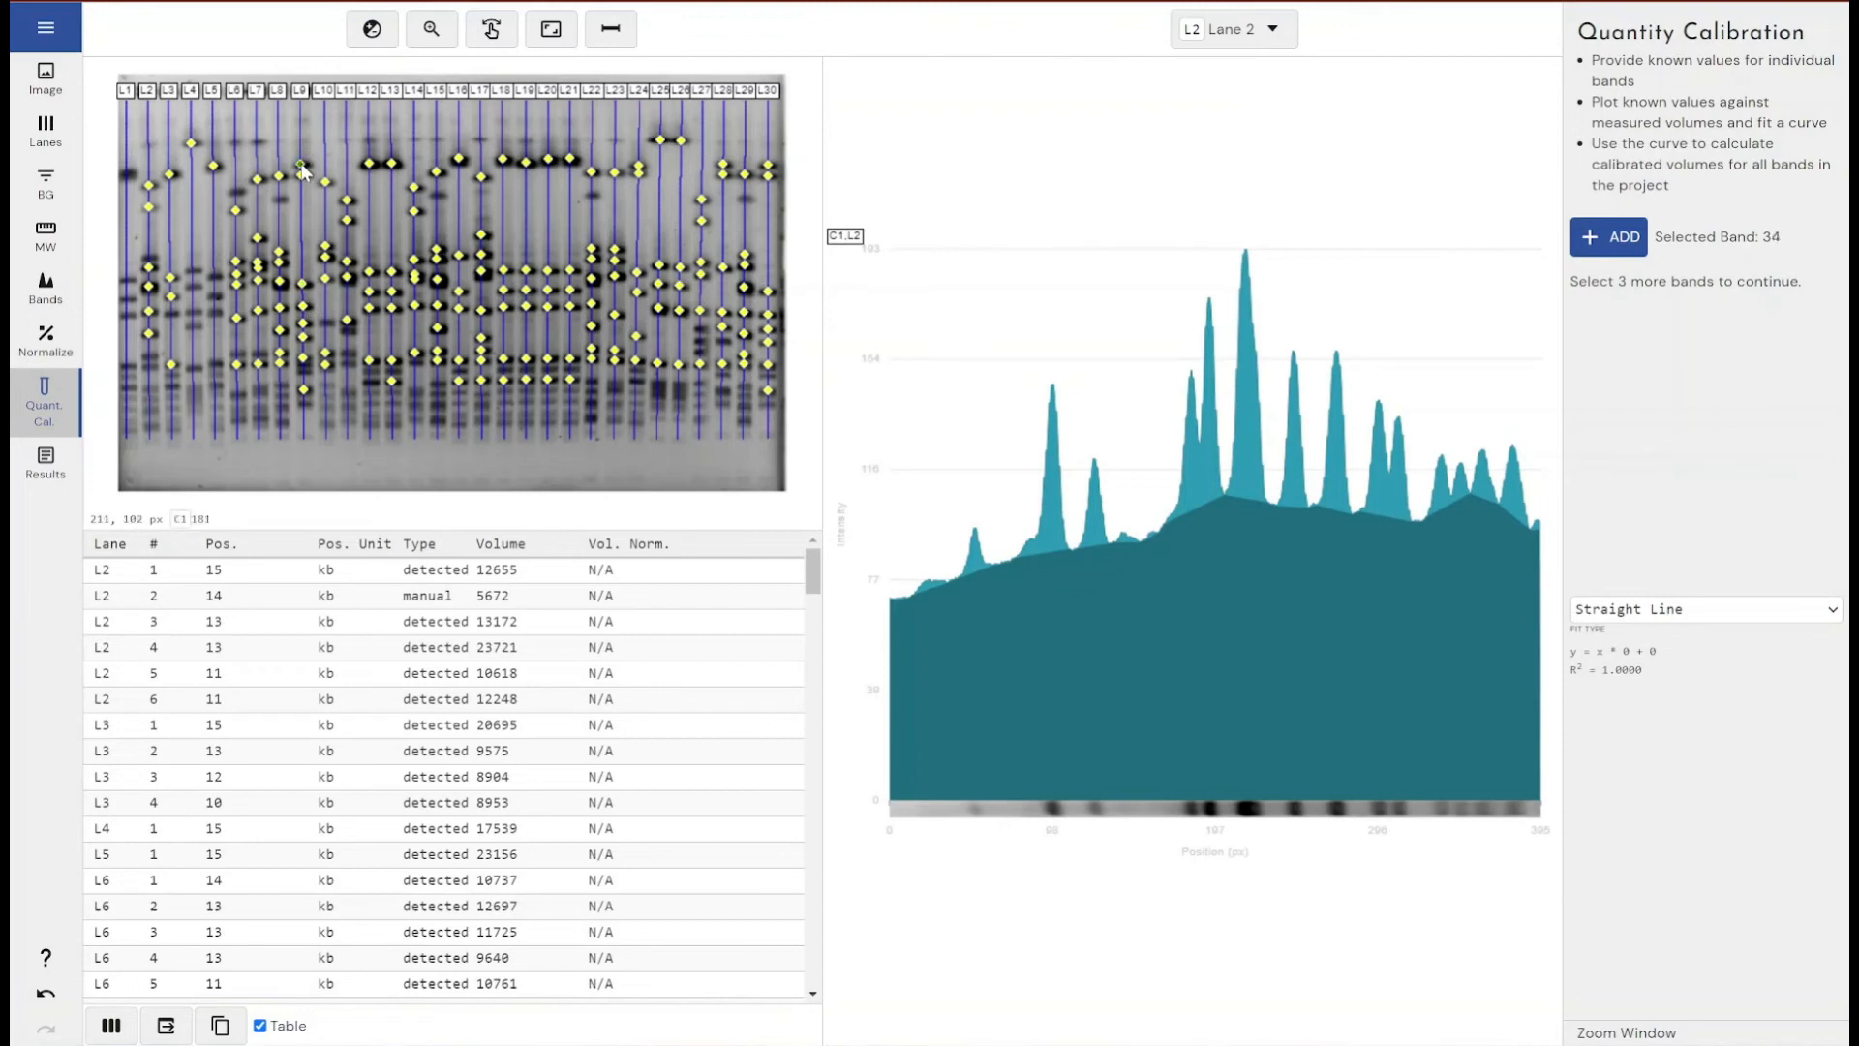
click(1608, 237)
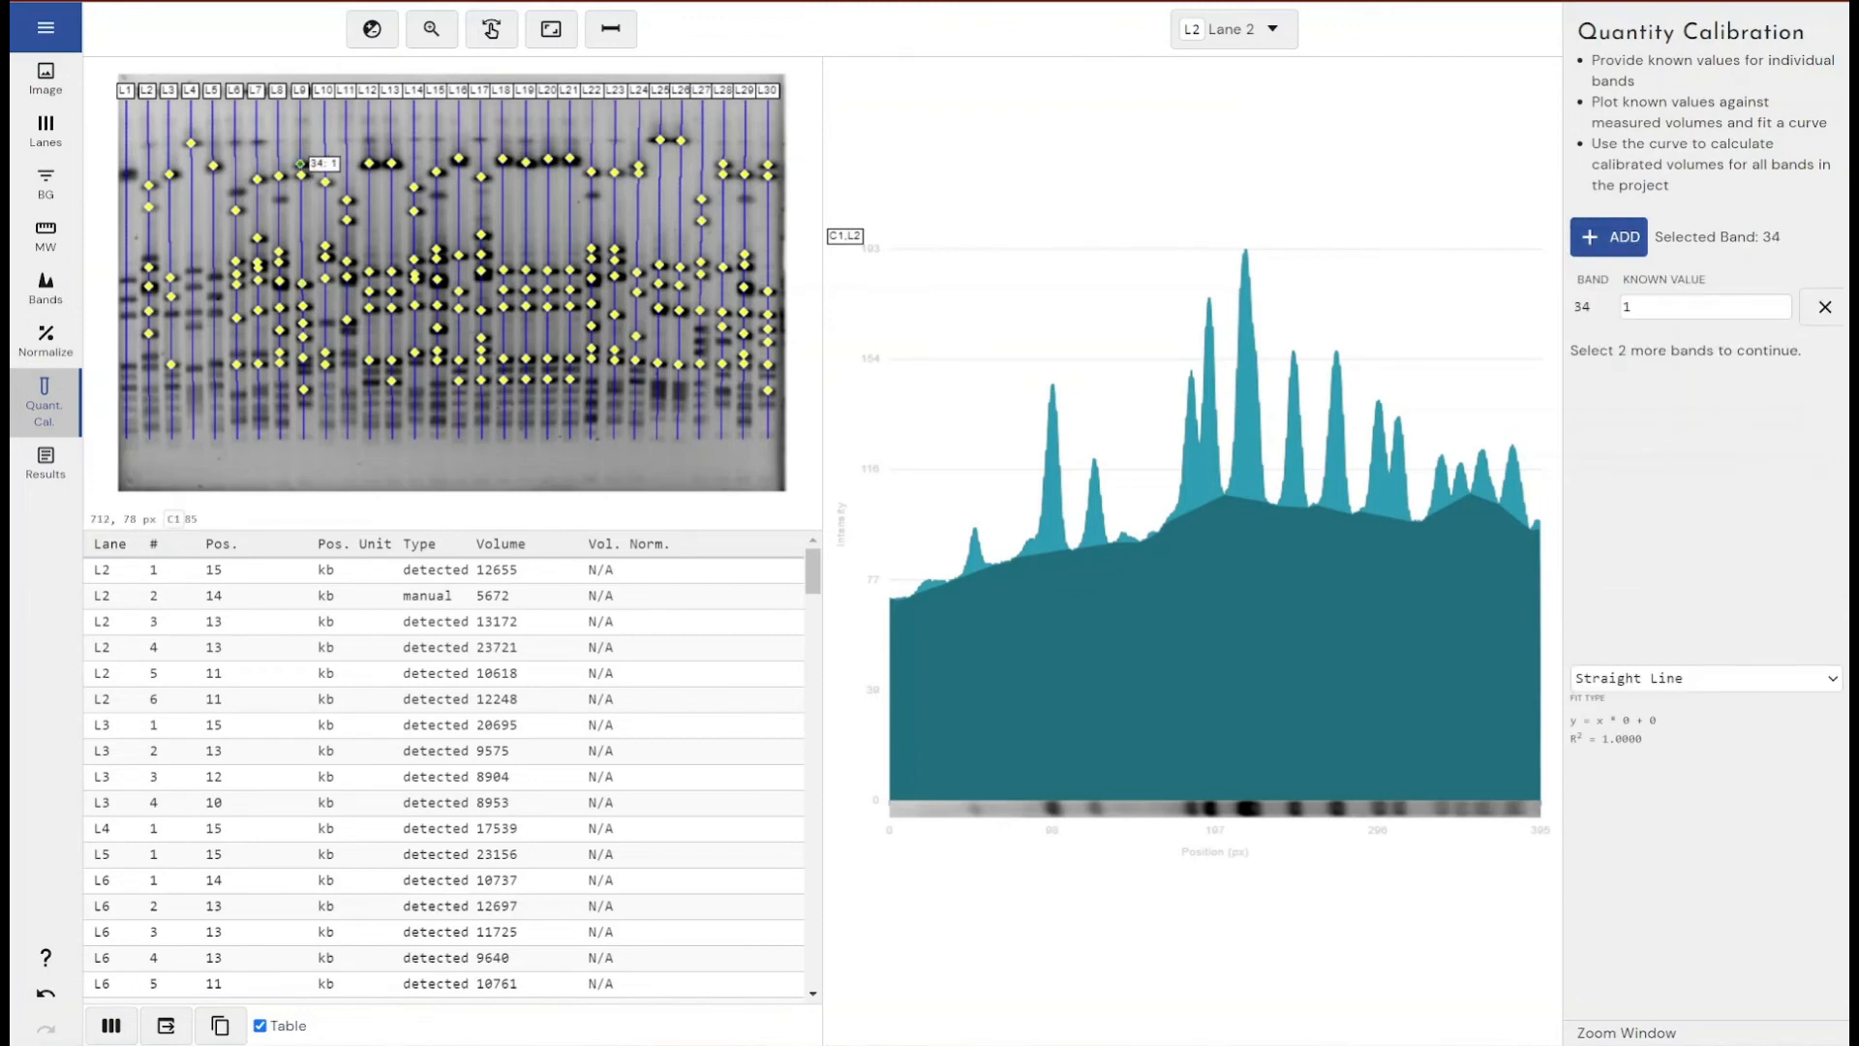
text(00)
- Add Lane 9's second band to the quantity calibration with a known value of 50
click(322, 180)
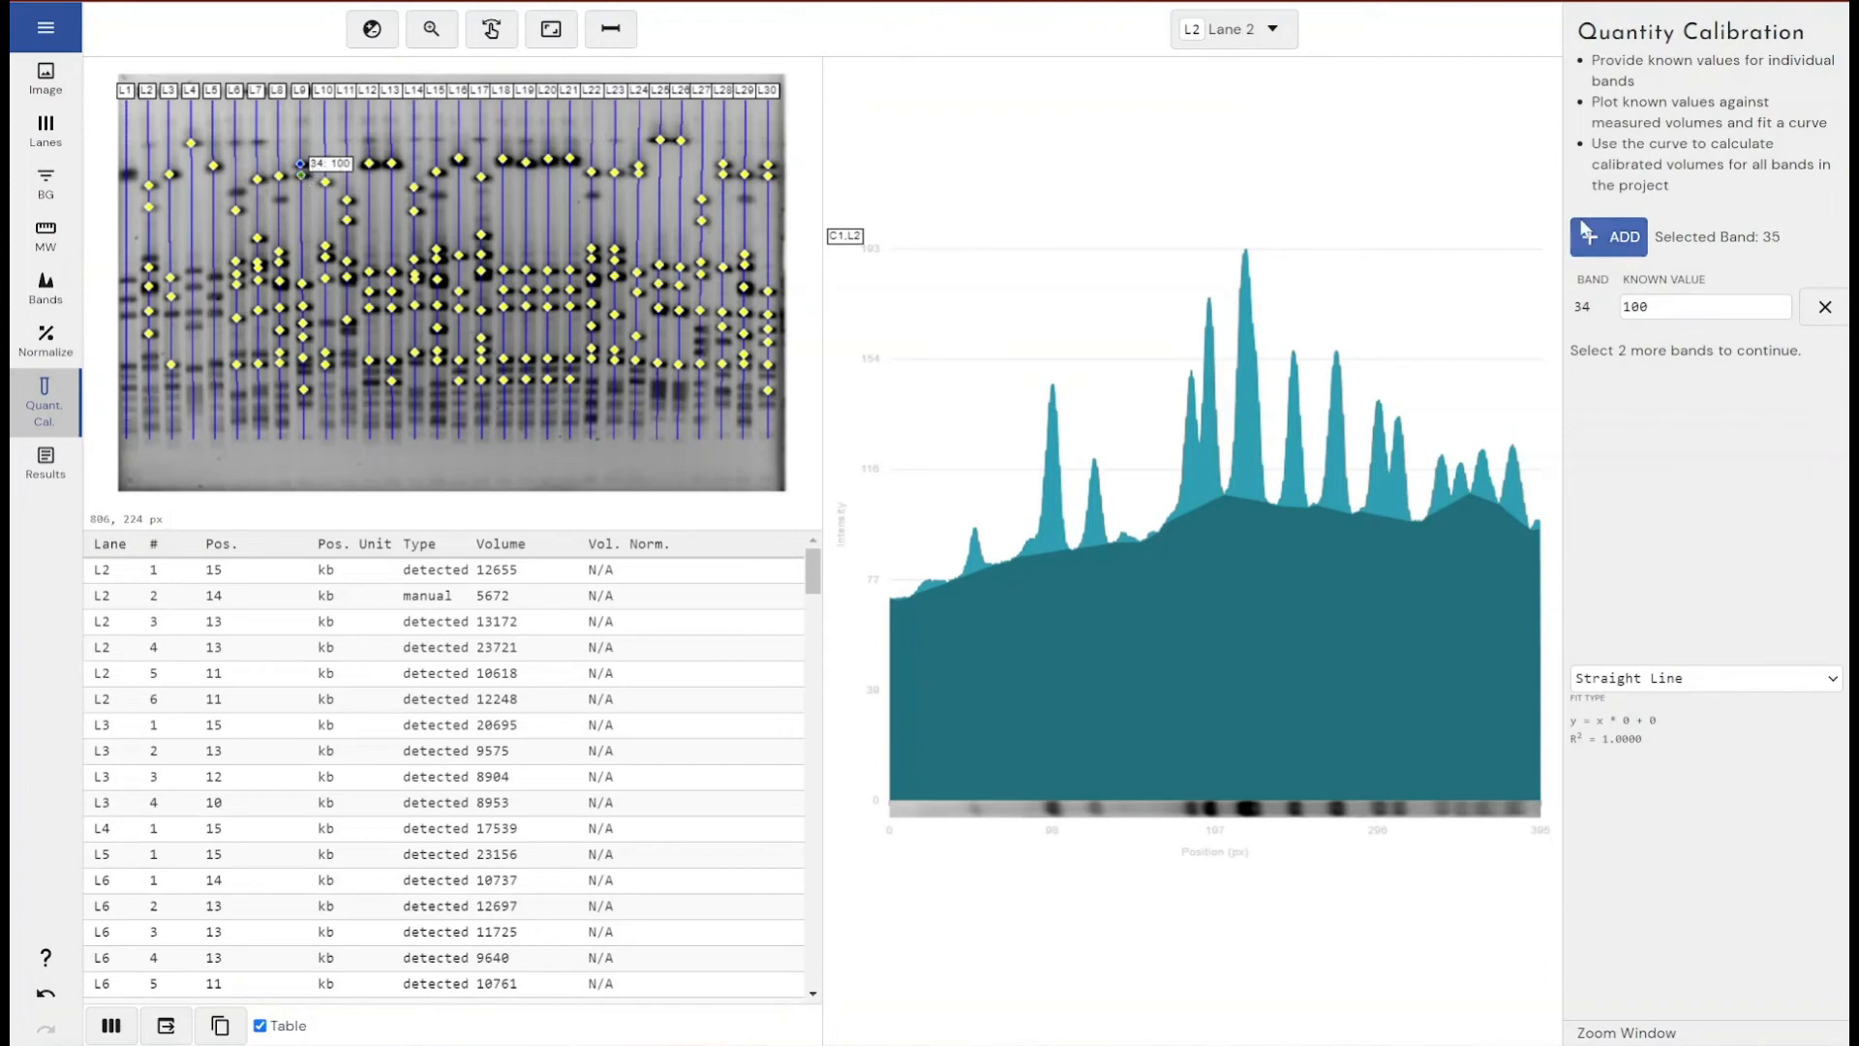
click(1608, 236)
text(10)
key(ctrl+a)
text(50)
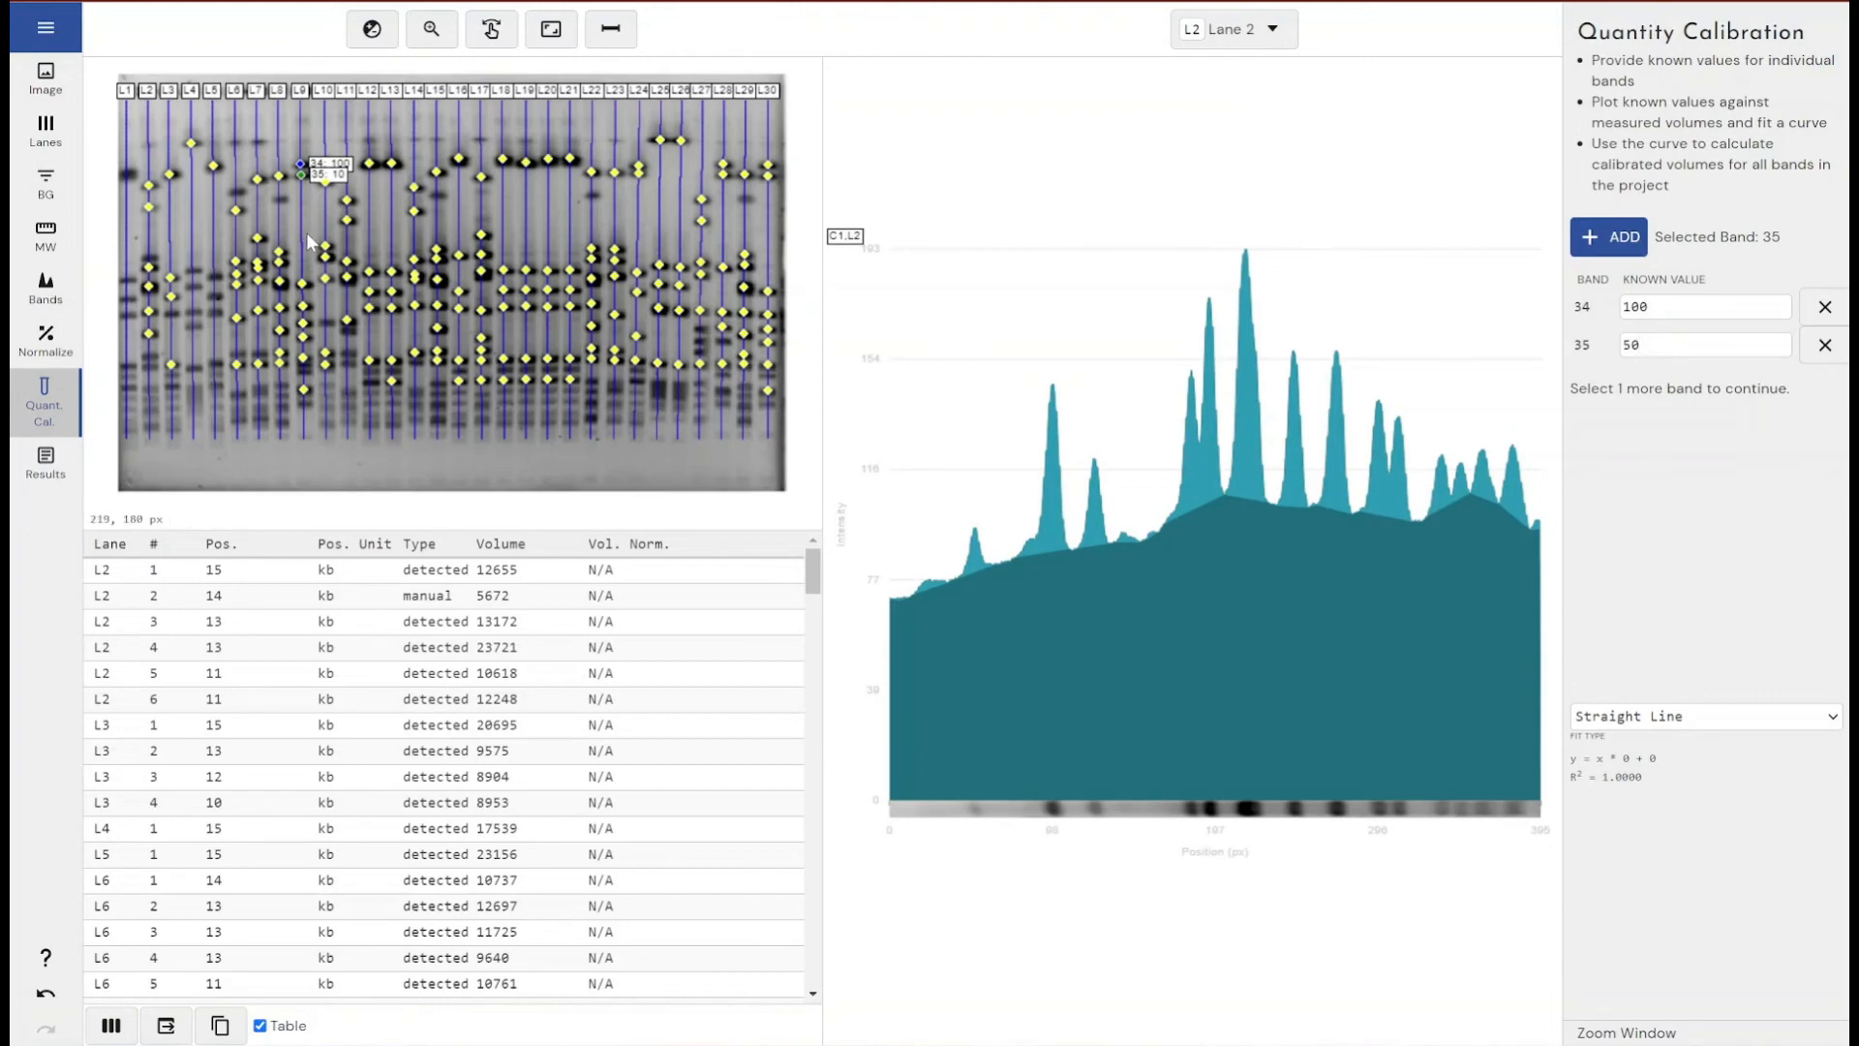
- Add Lane 9's third band to the quantity calibration with a known value of 25
click(303, 282)
click(1608, 236)
text(20)
key(ctrl+a)
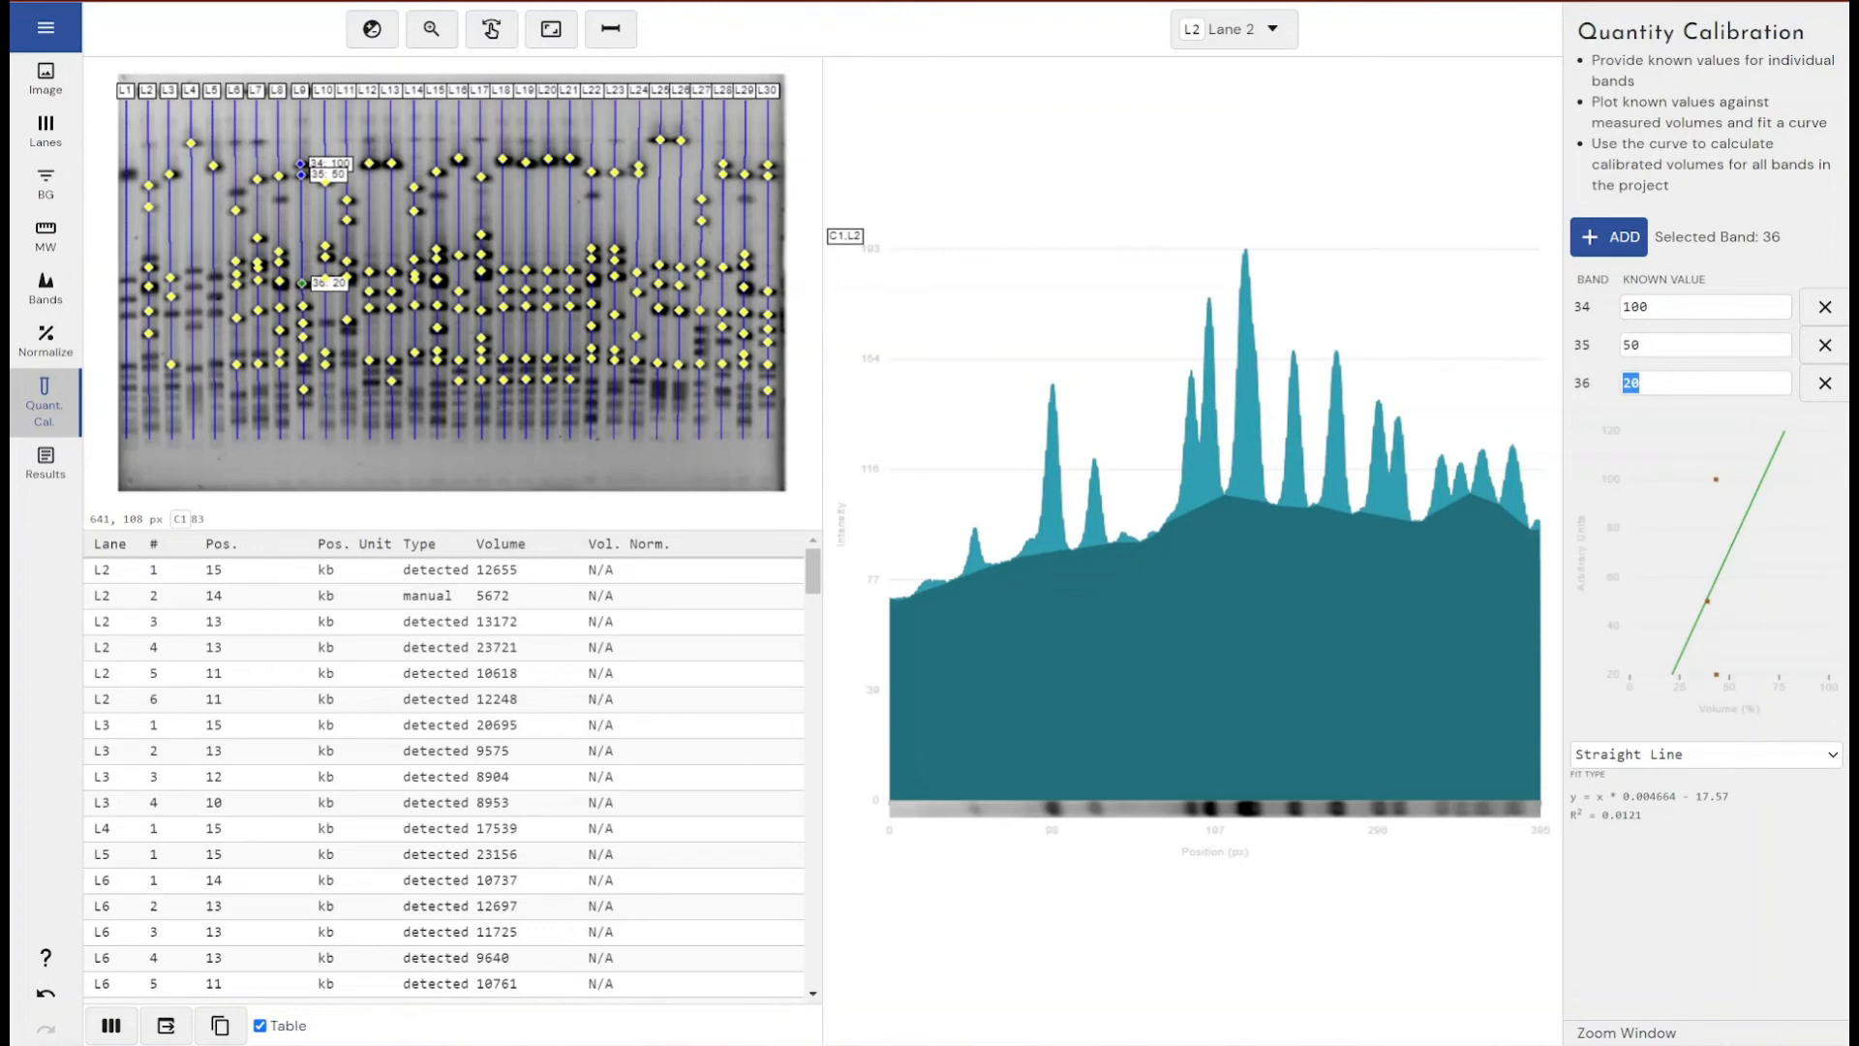
text(25)
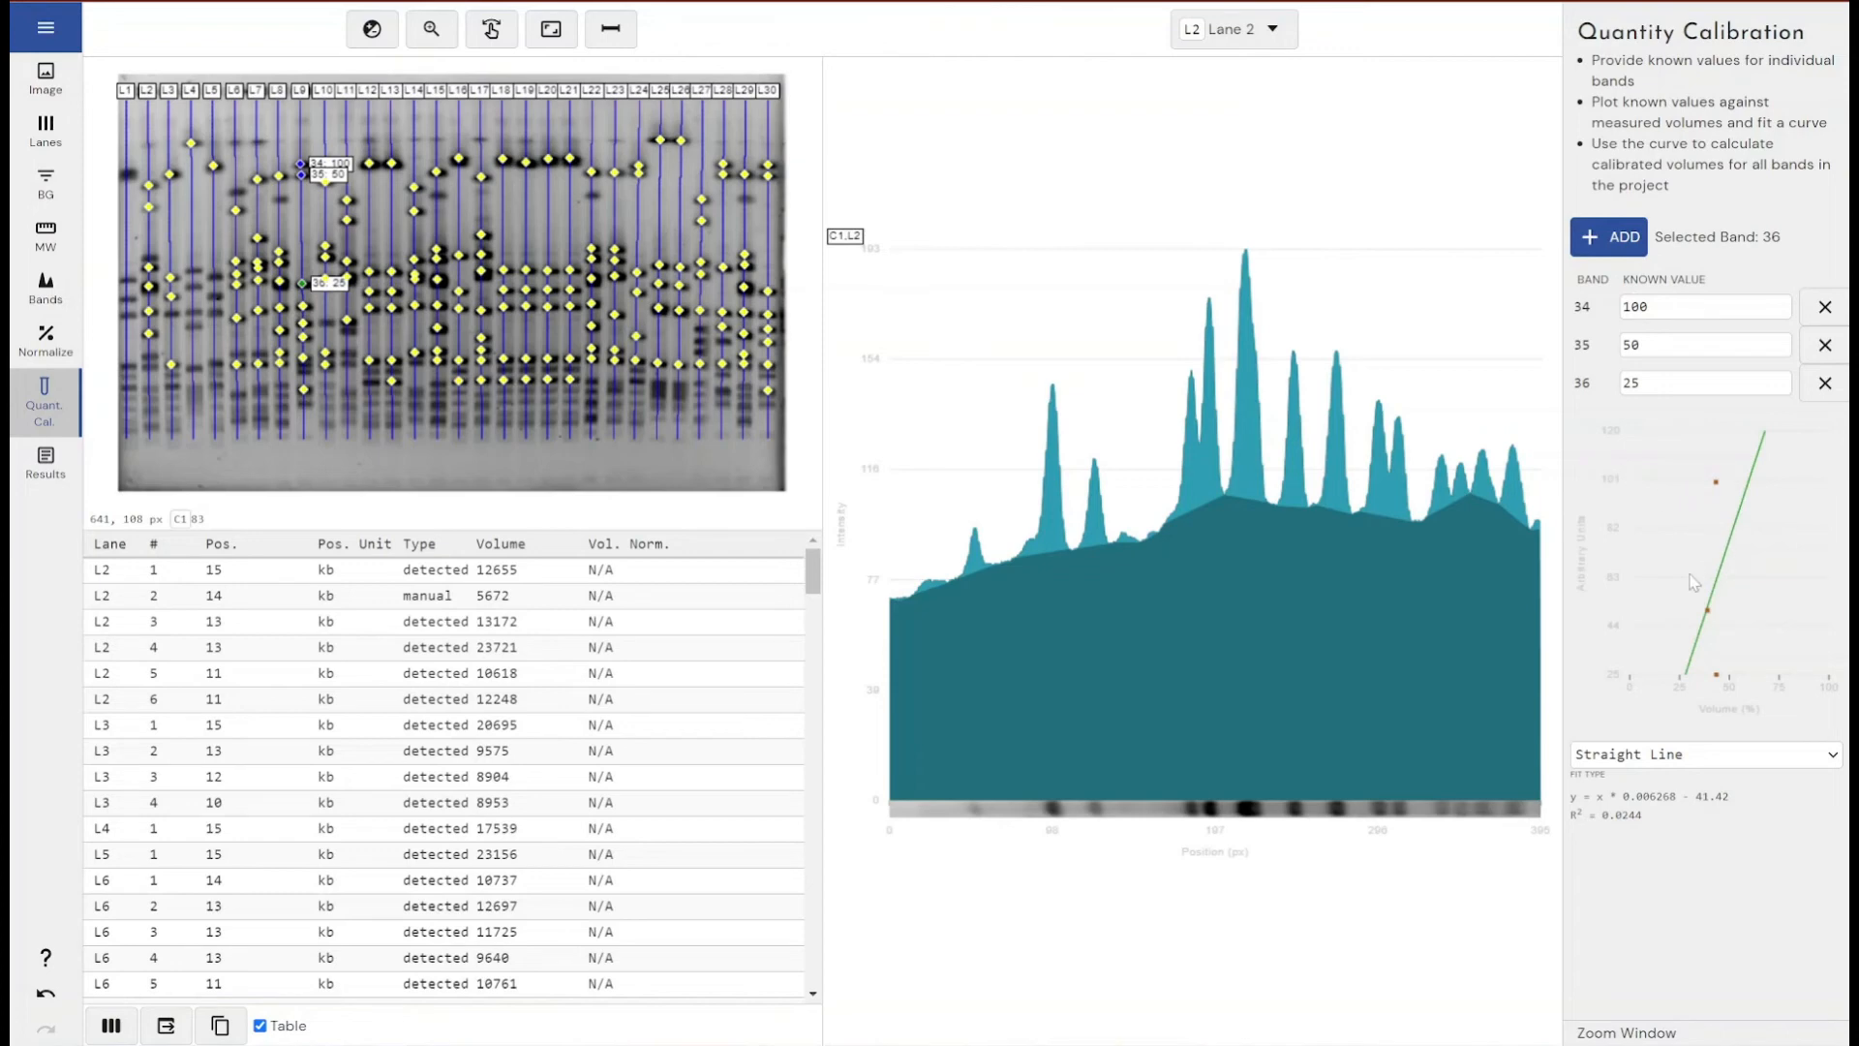
- Try the Power, Log and Exponential calibration fits, and return the fit type to Straight Line
click(1652, 761)
click(1641, 802)
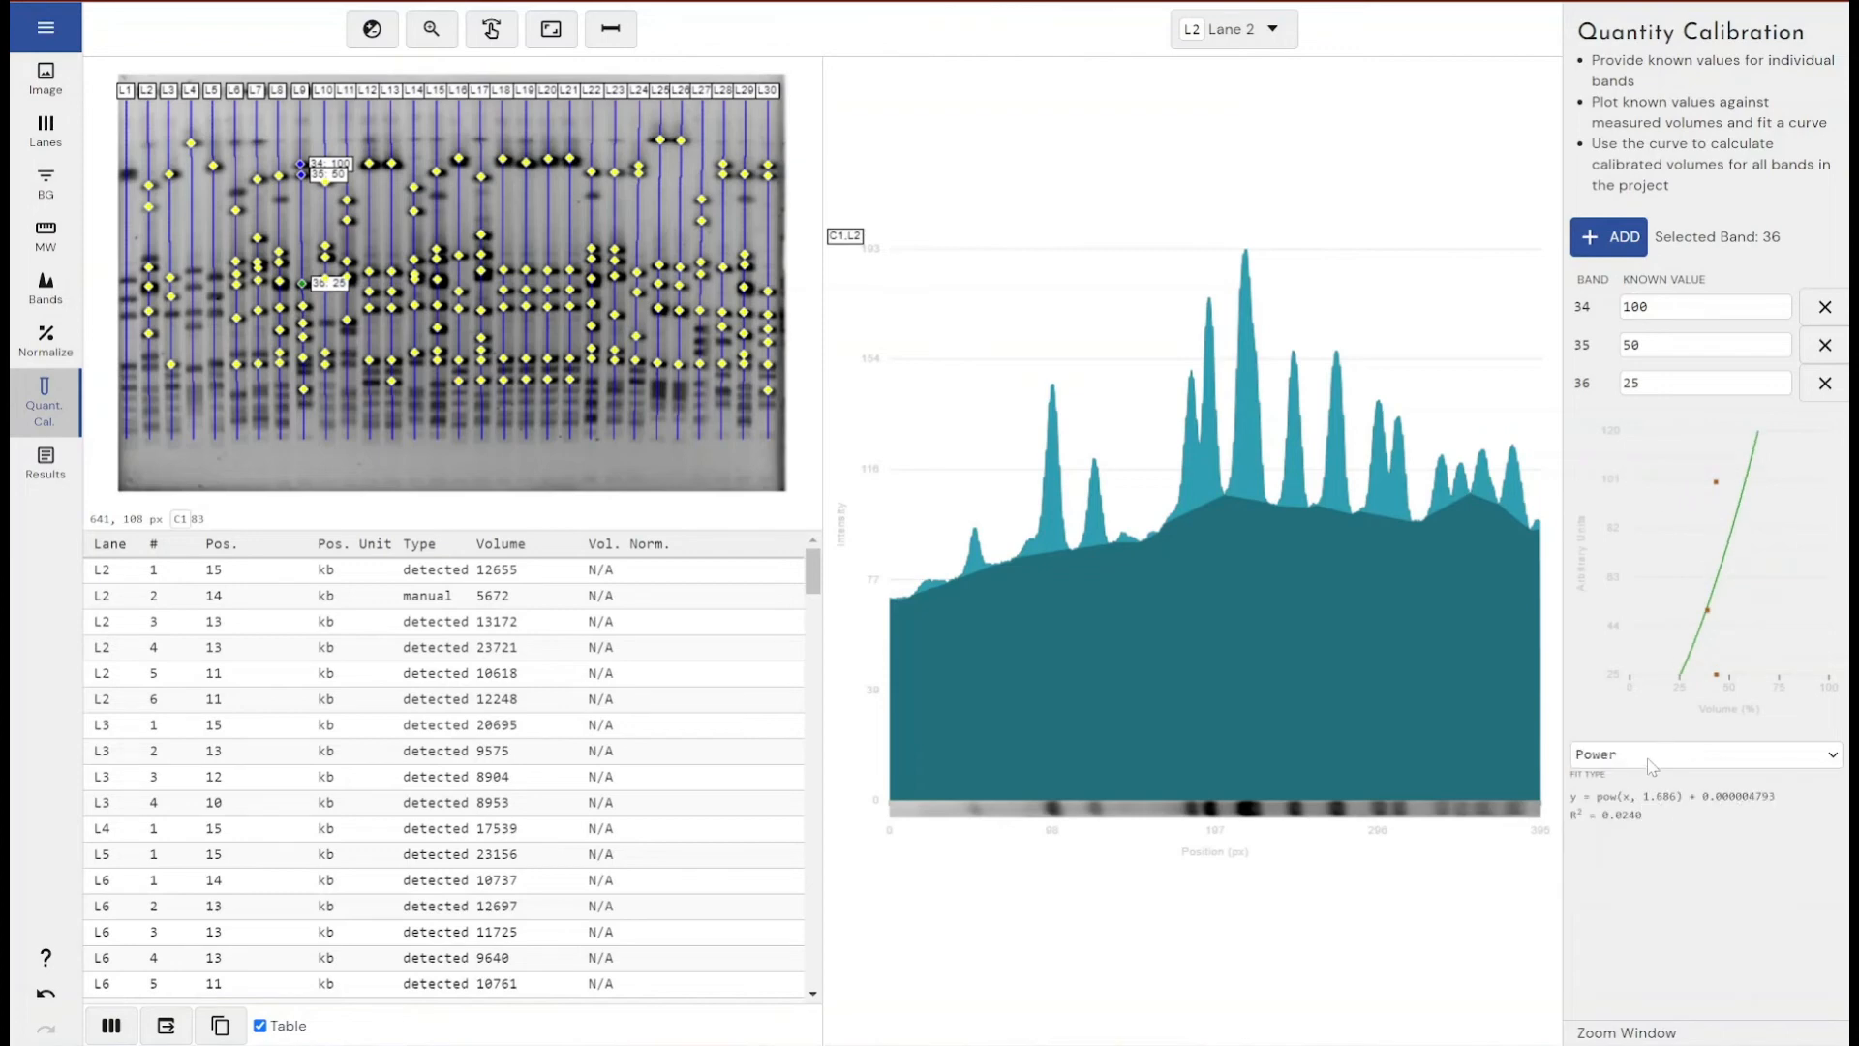
click(1646, 754)
click(1646, 811)
click(1651, 766)
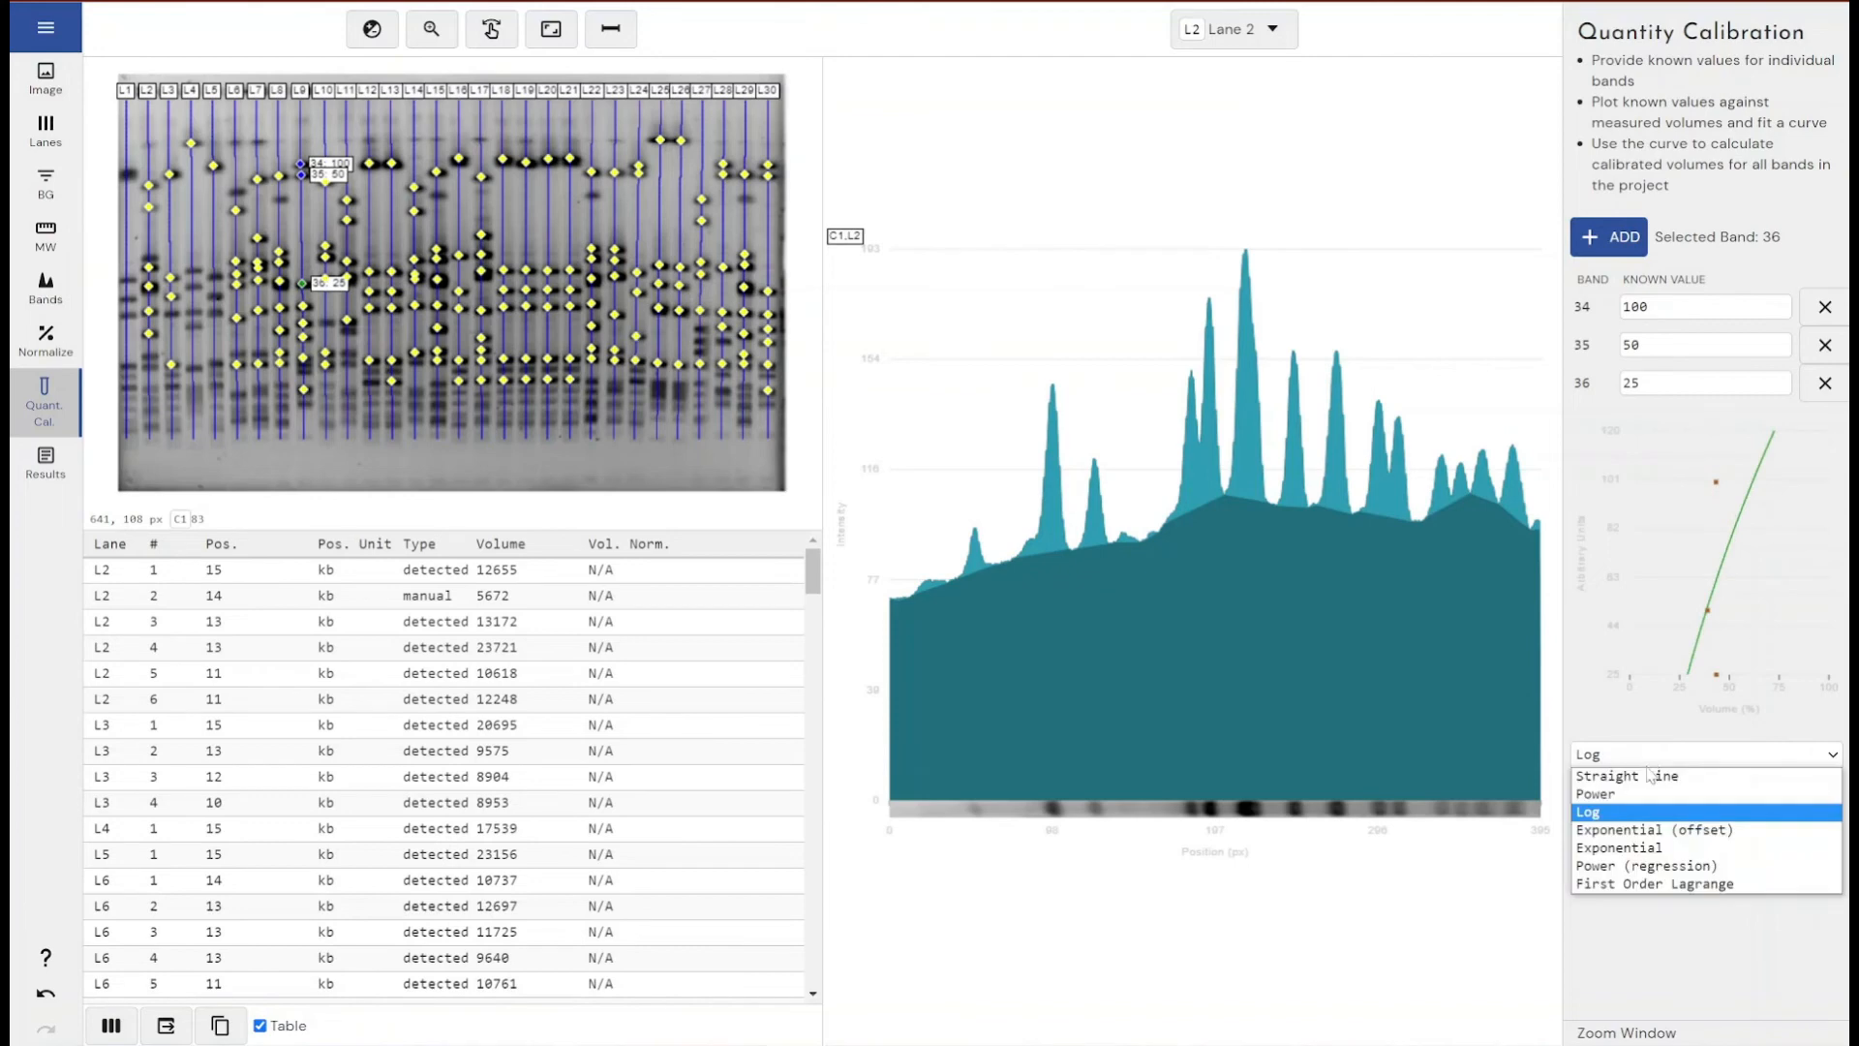
click(1643, 836)
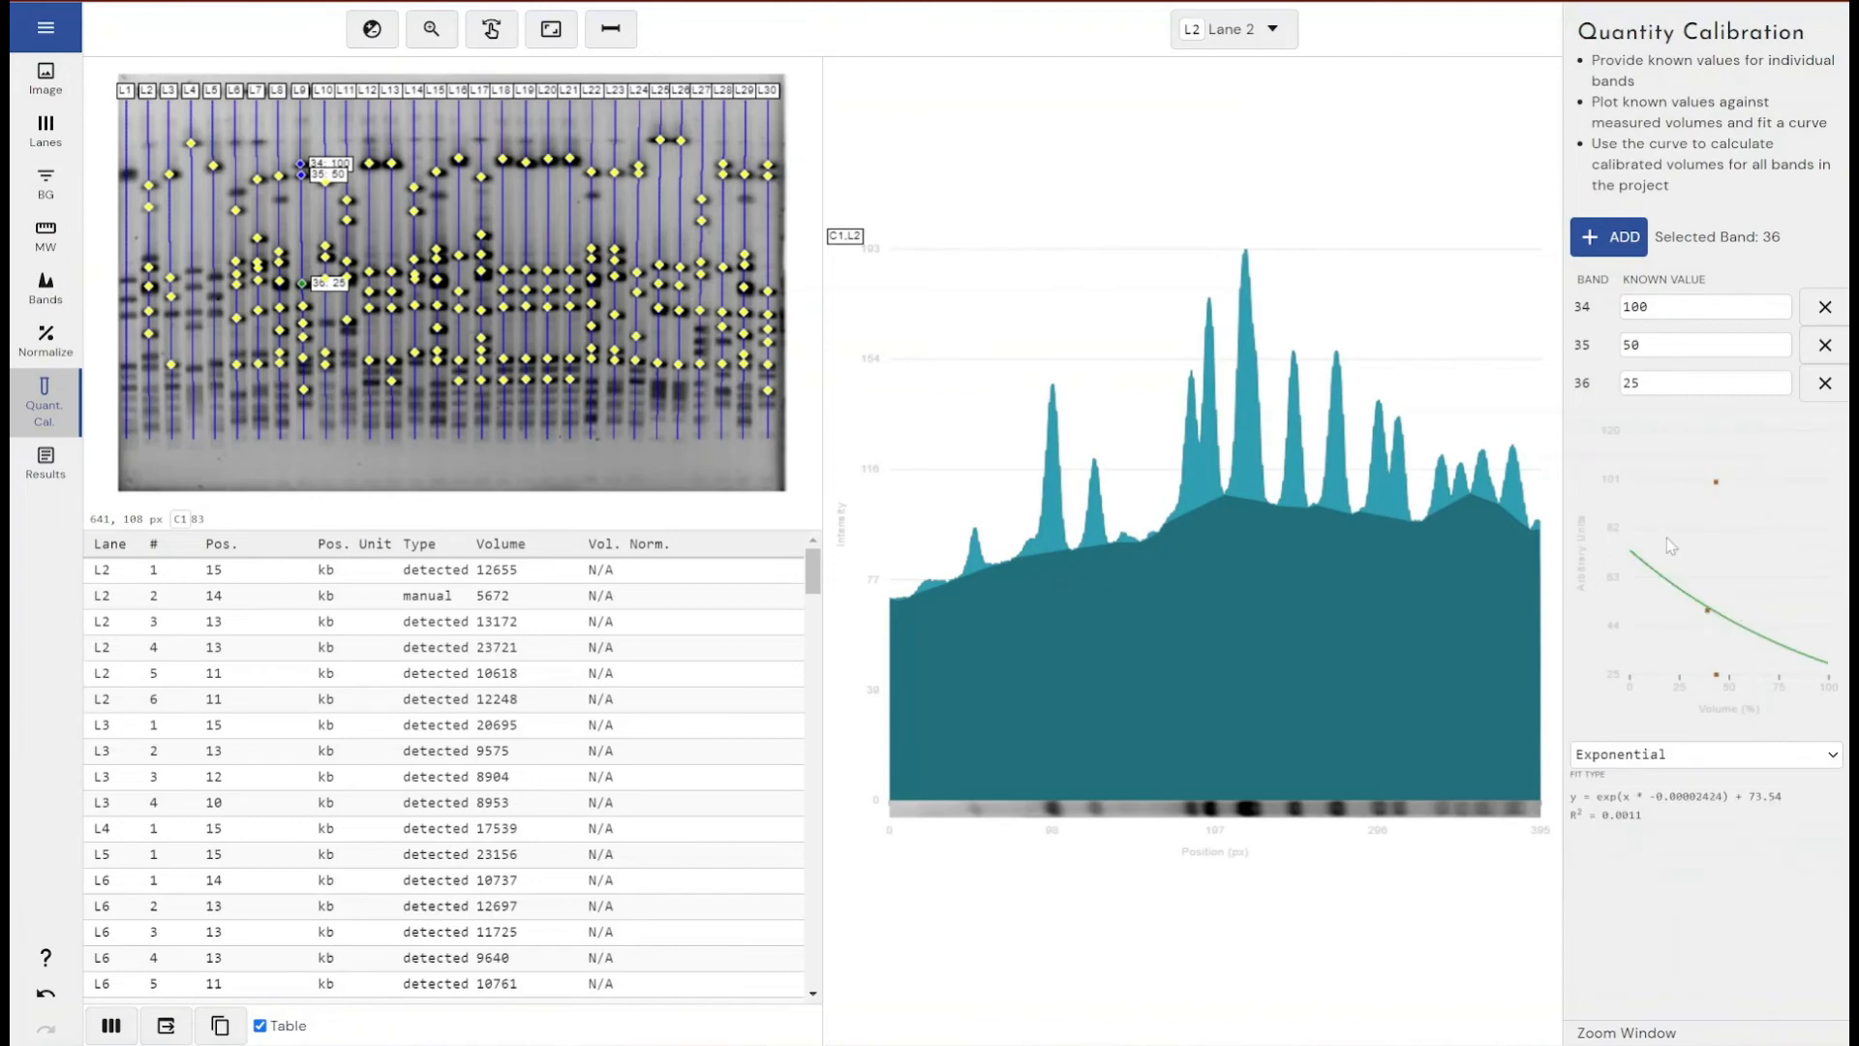
click(1635, 758)
click(1625, 778)
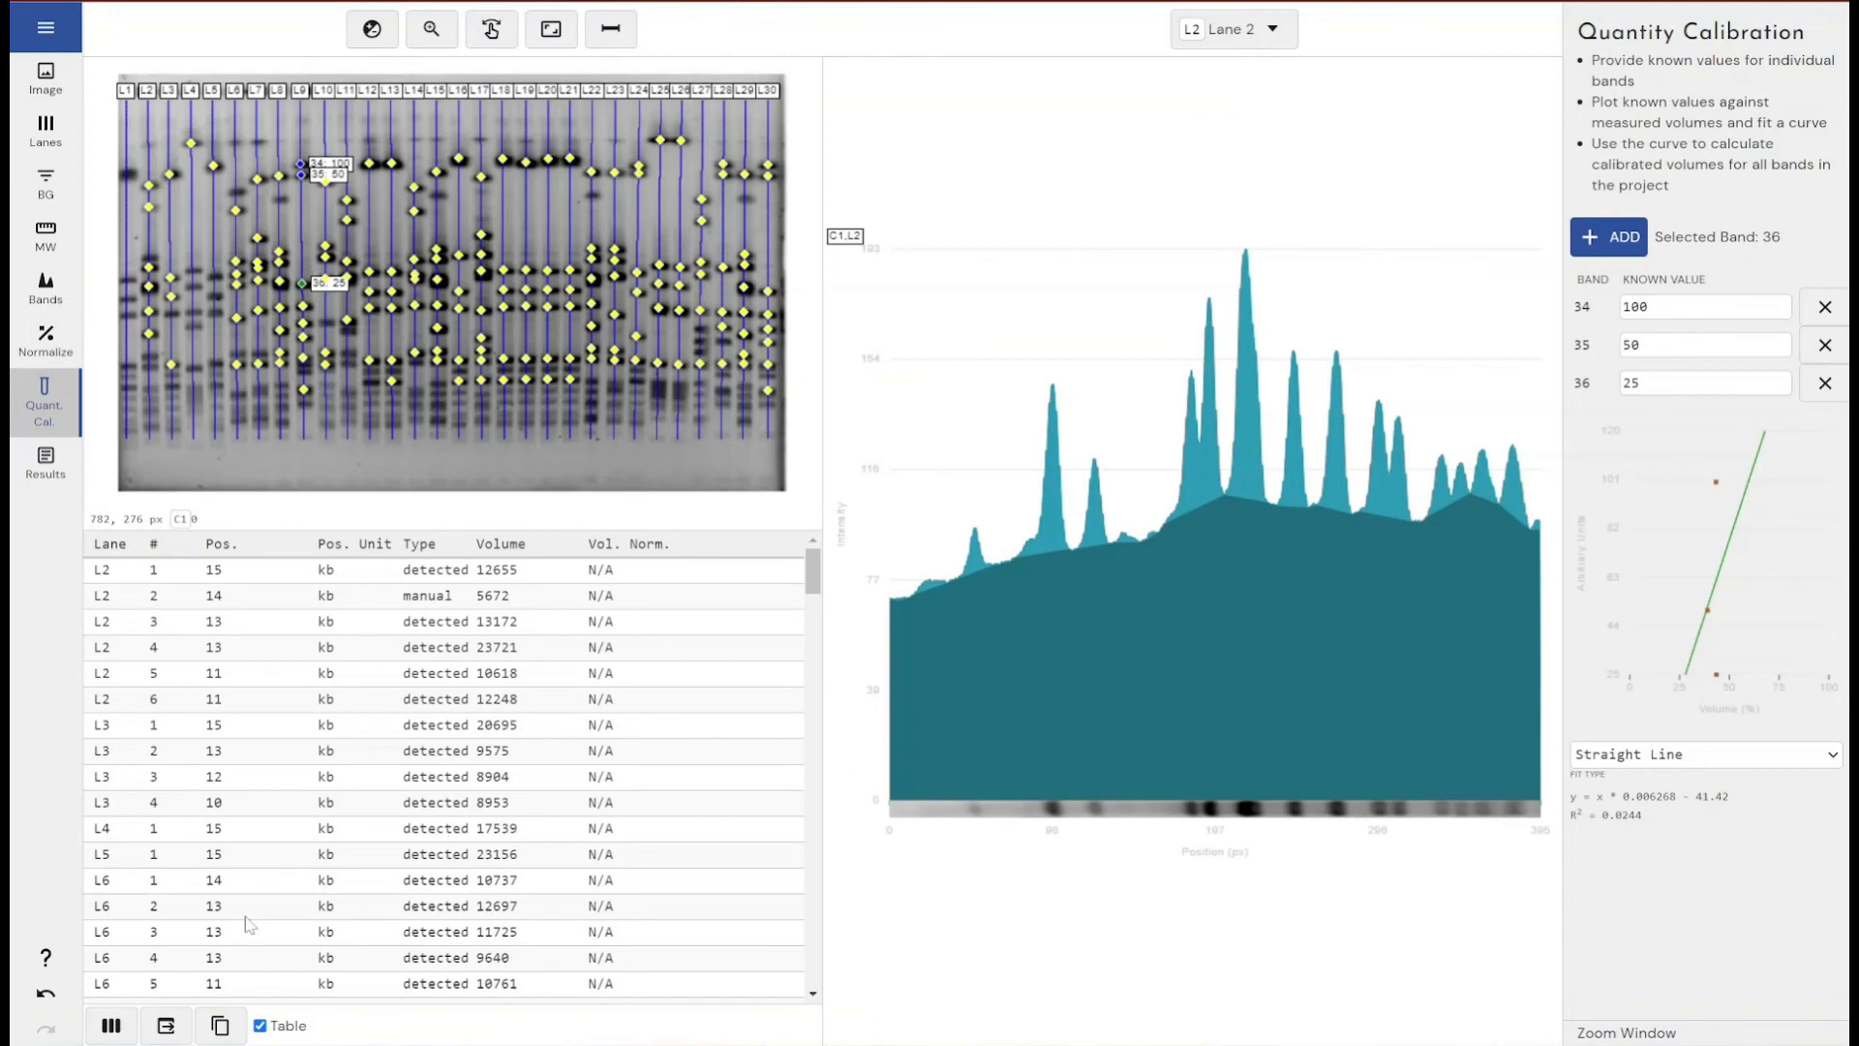
- Add the Quantity Calibrated Volume column to the bands table and look up the Lane 9 bands
click(112, 1026)
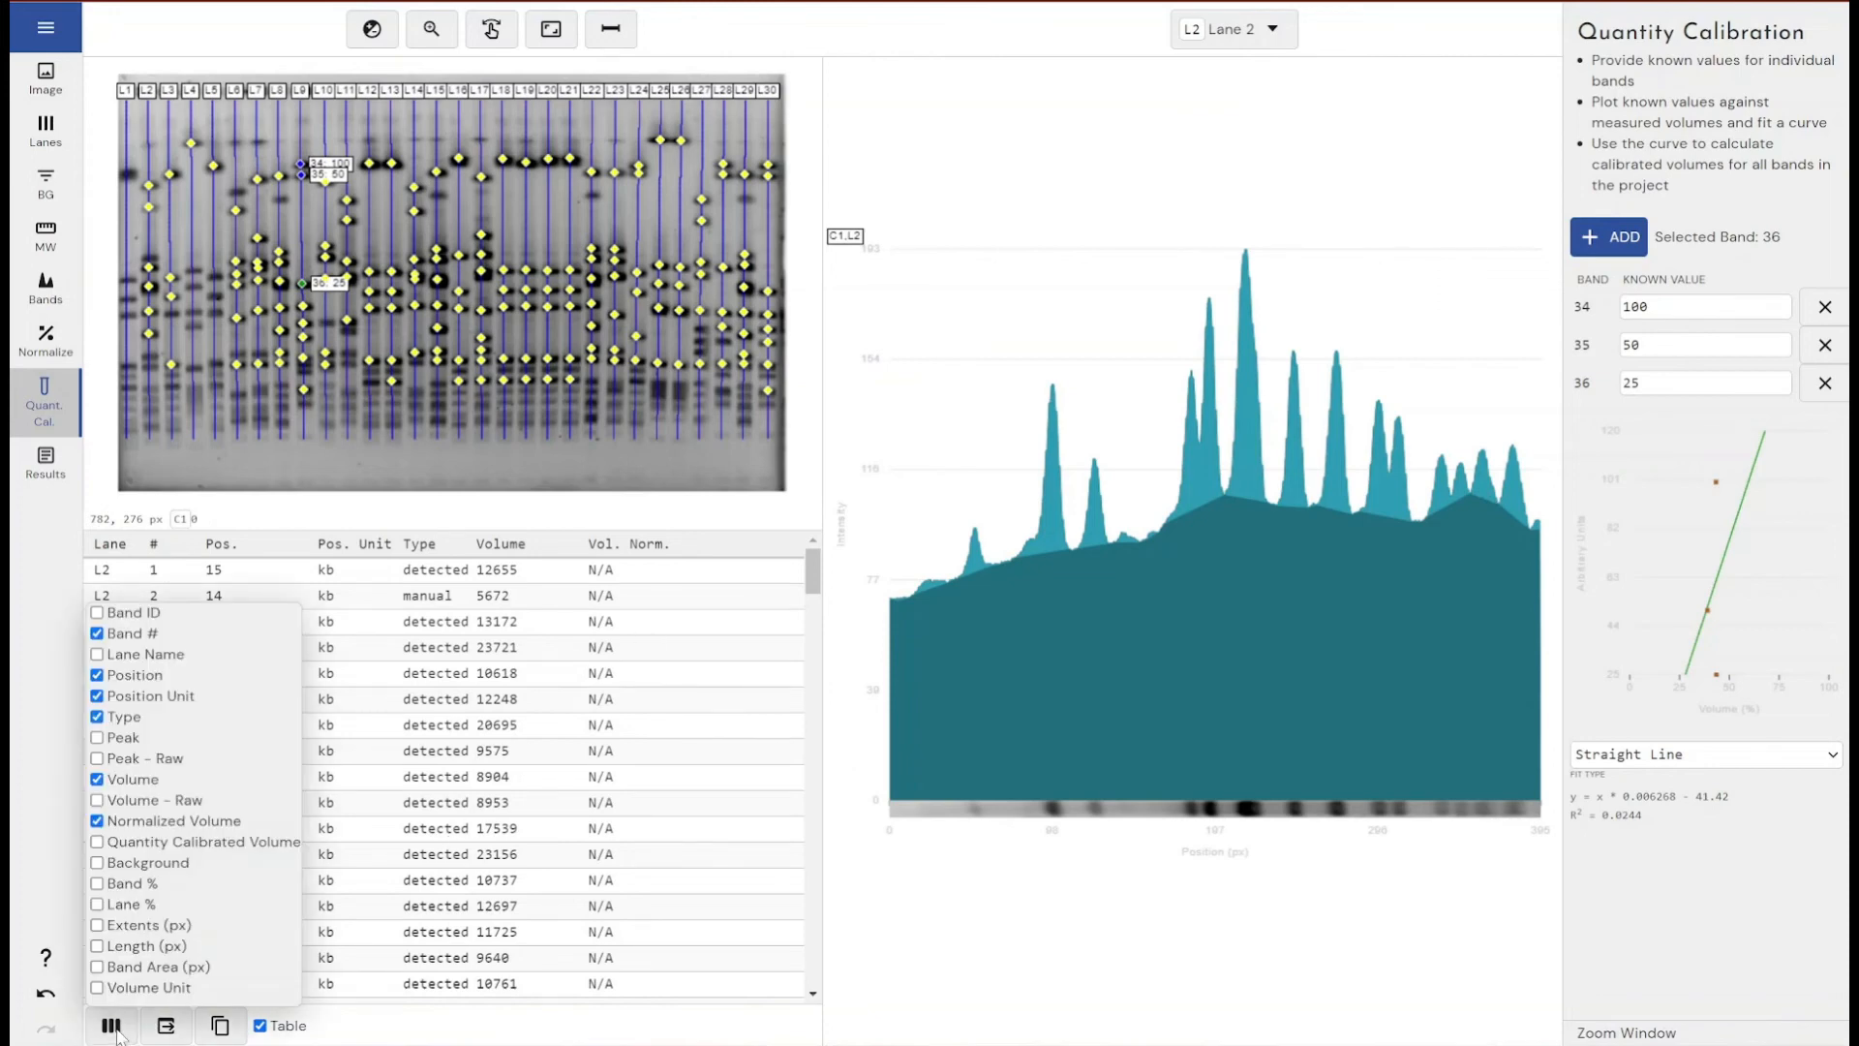
click(112, 1026)
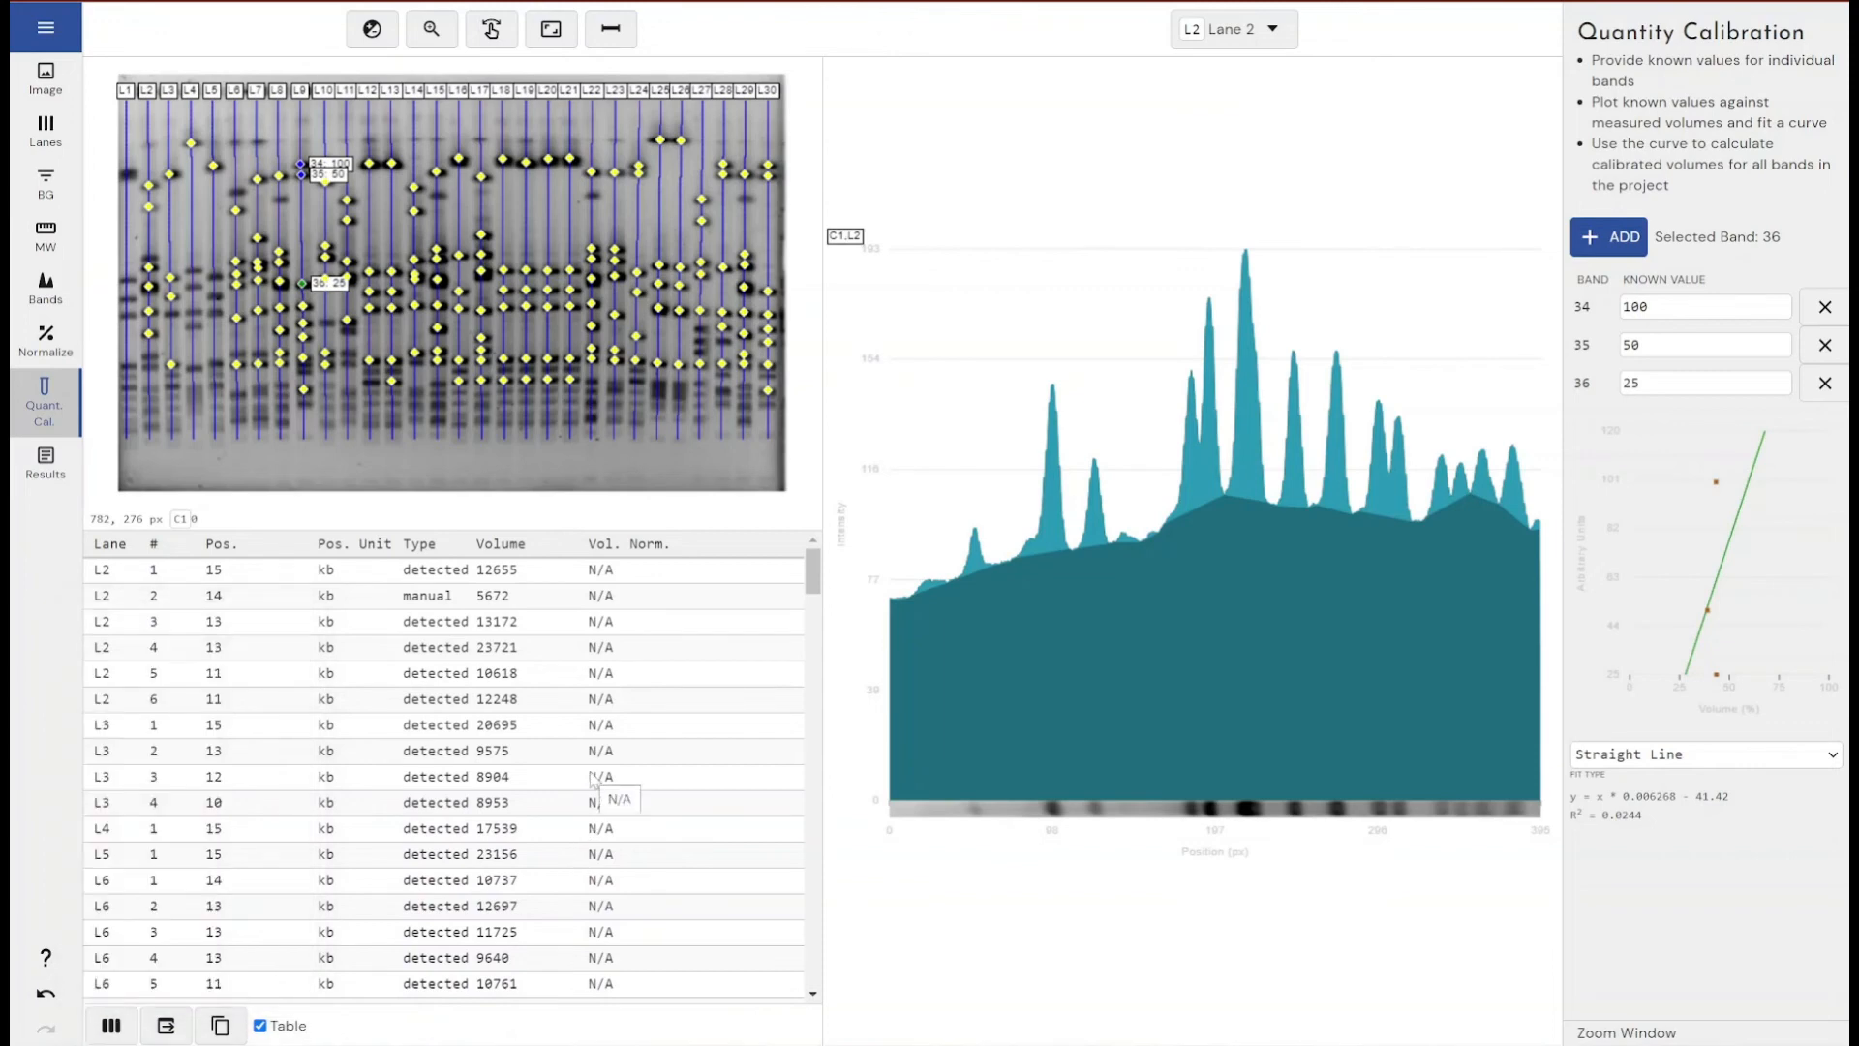
click(101, 1031)
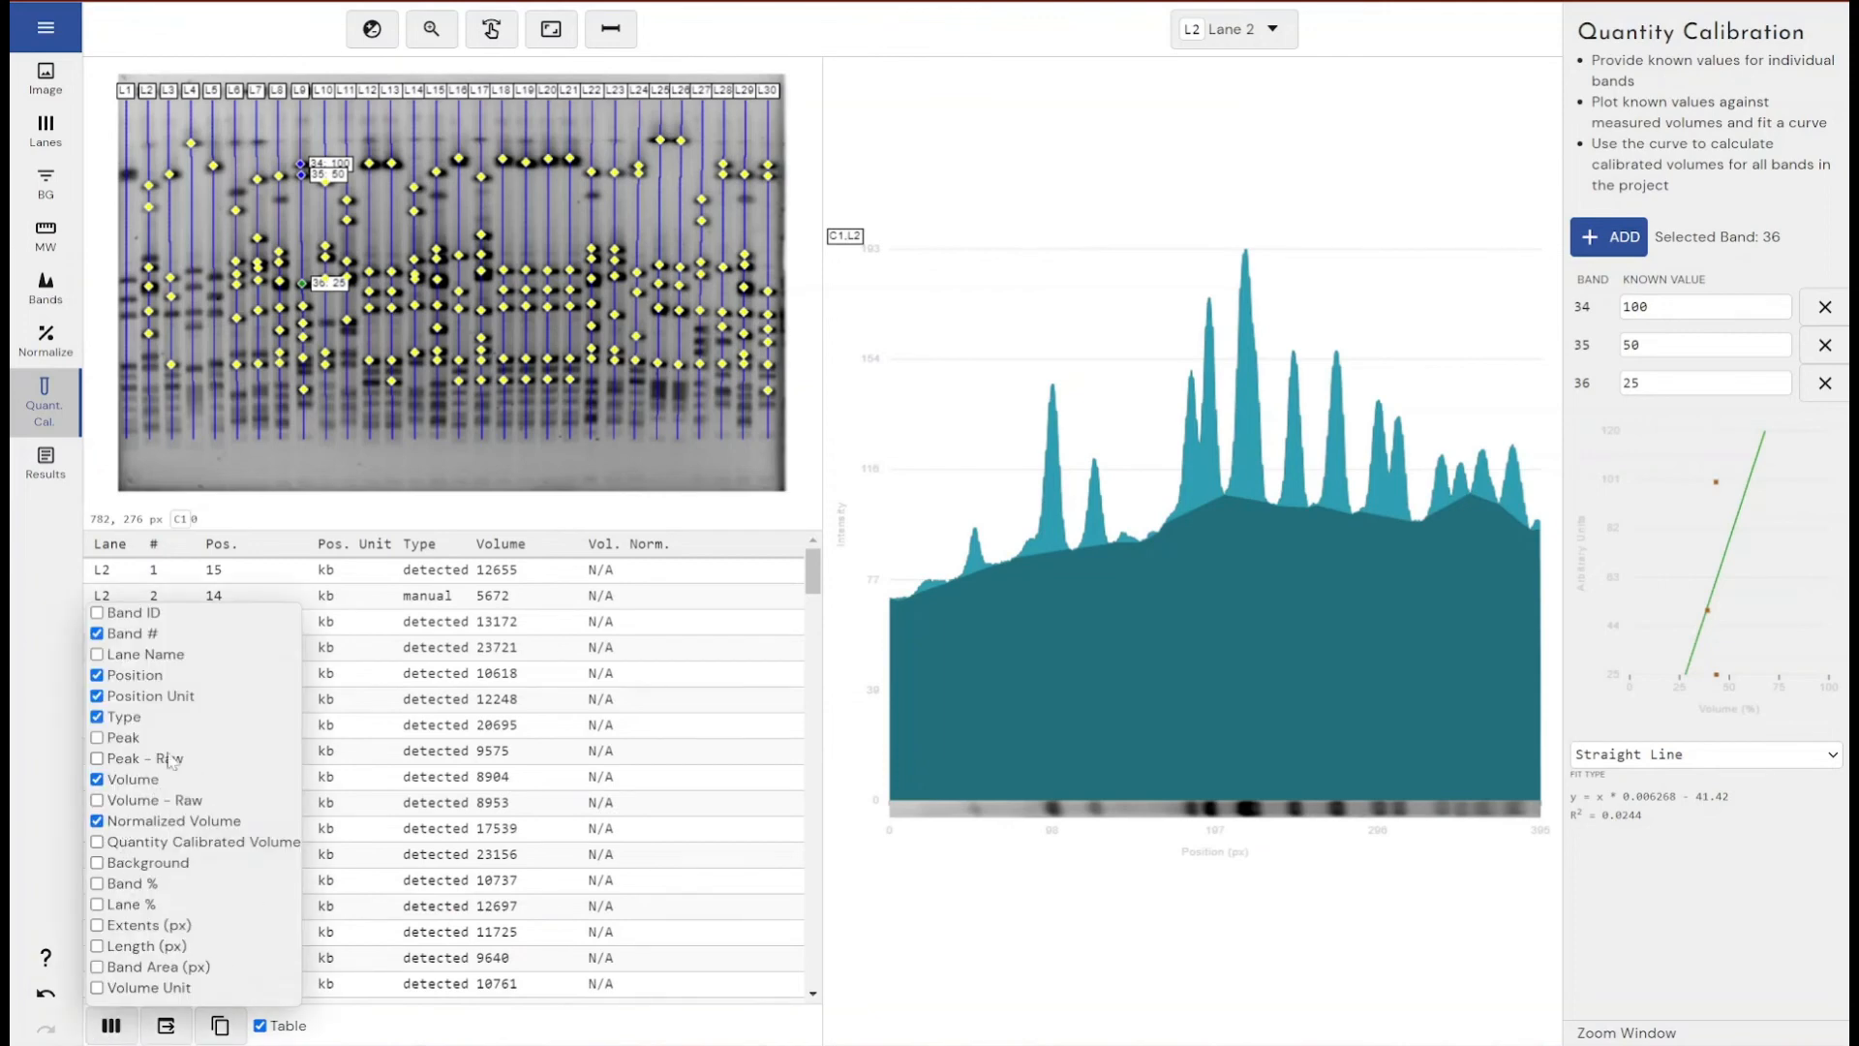
click(189, 845)
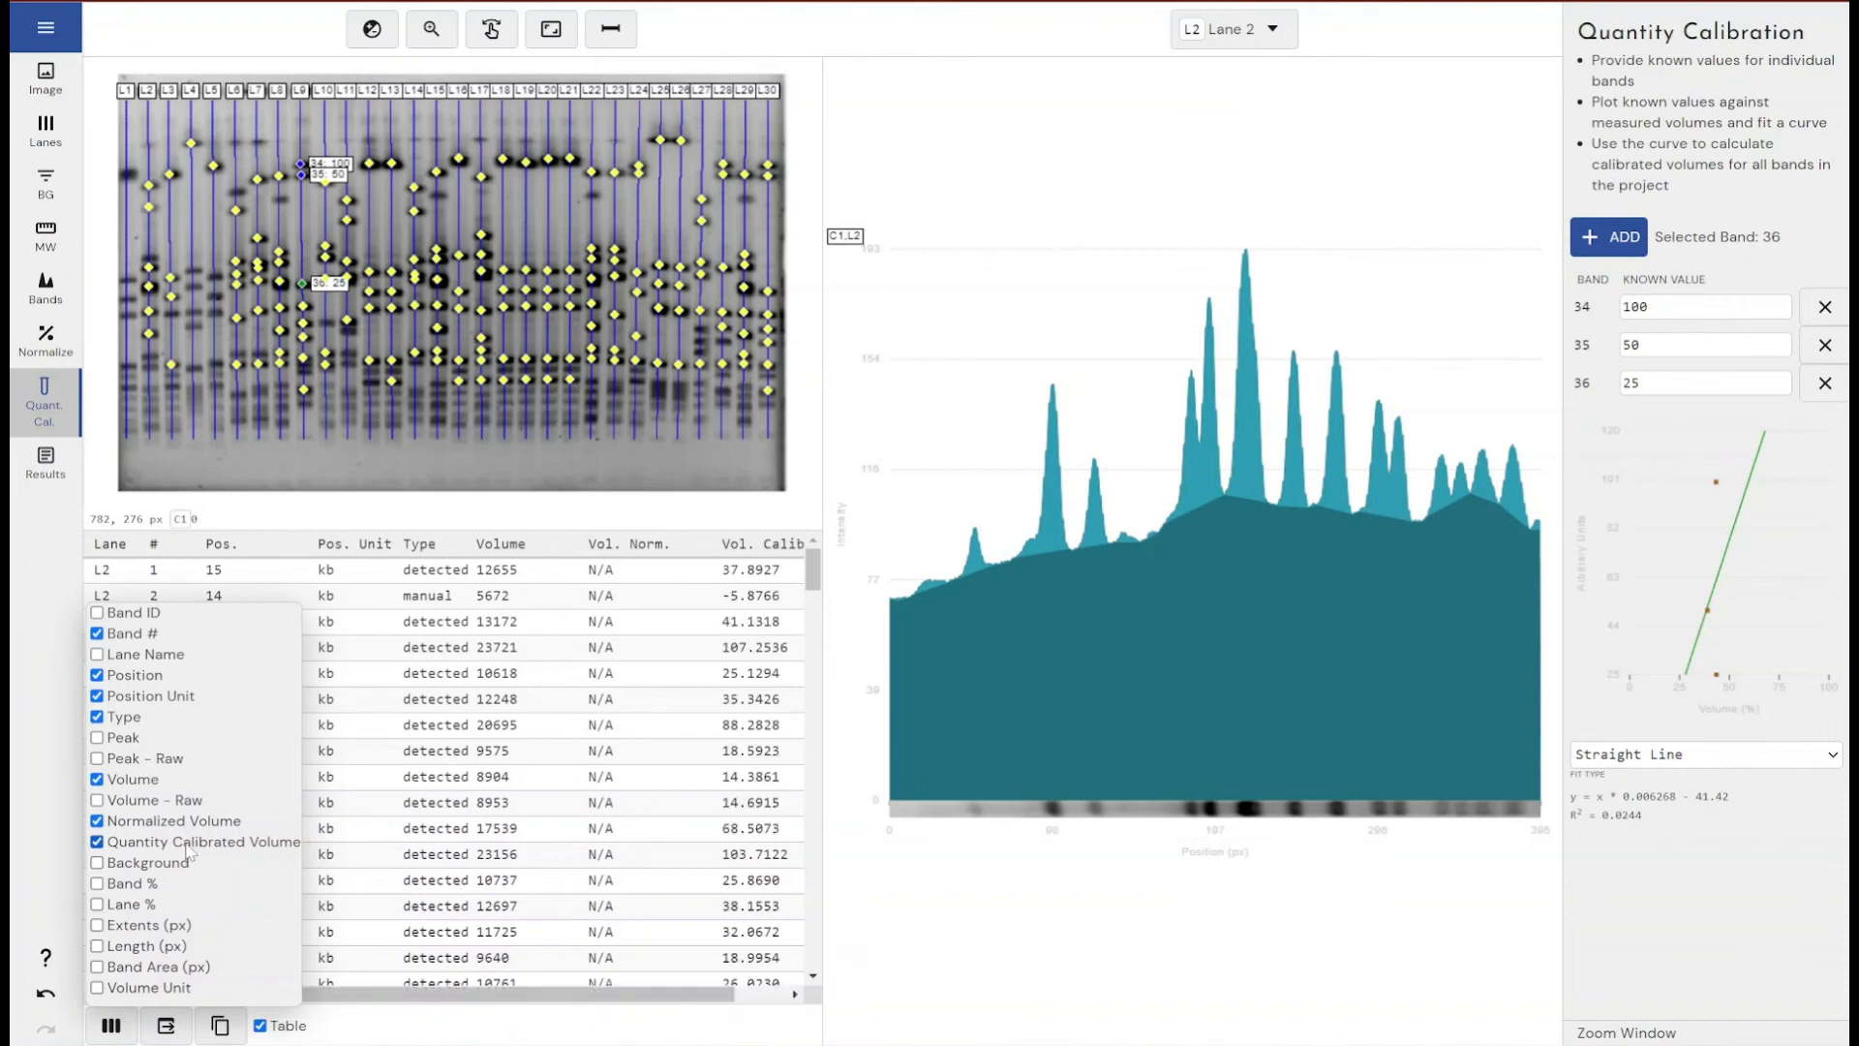
click(914, 948)
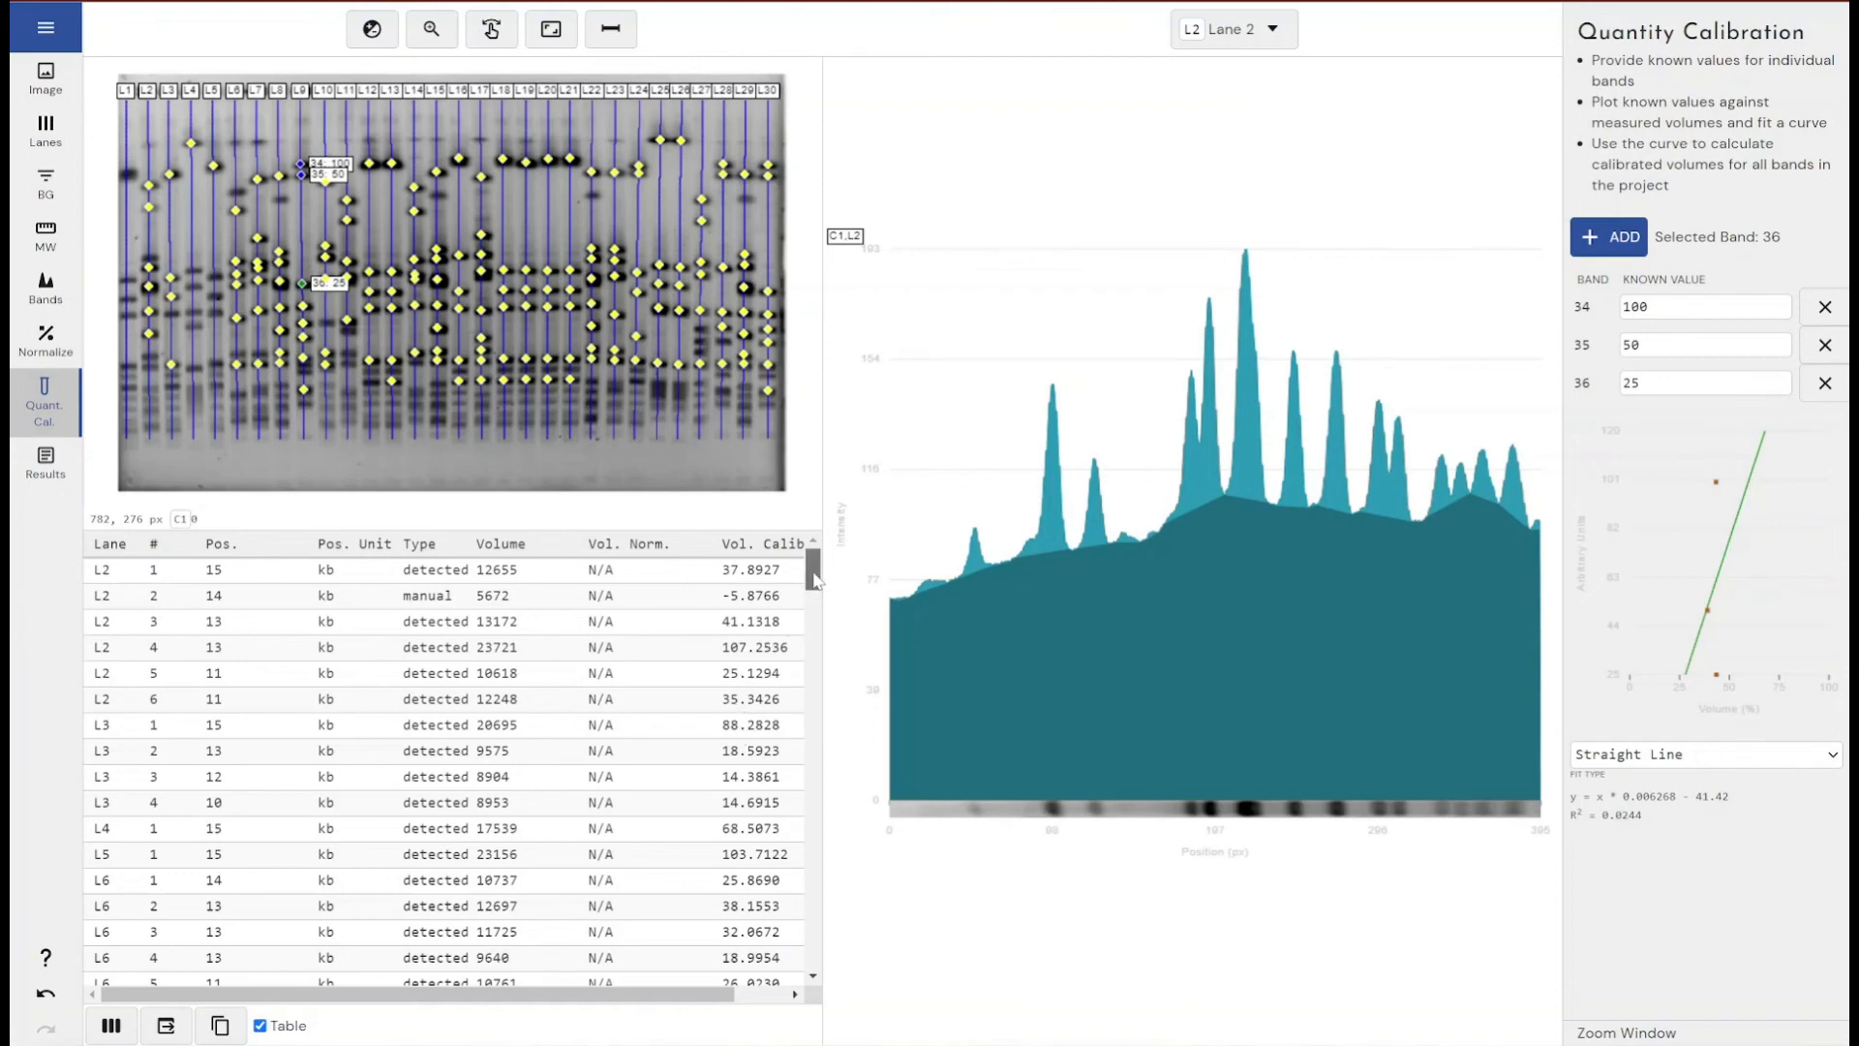
drag(813, 574, 817, 639)
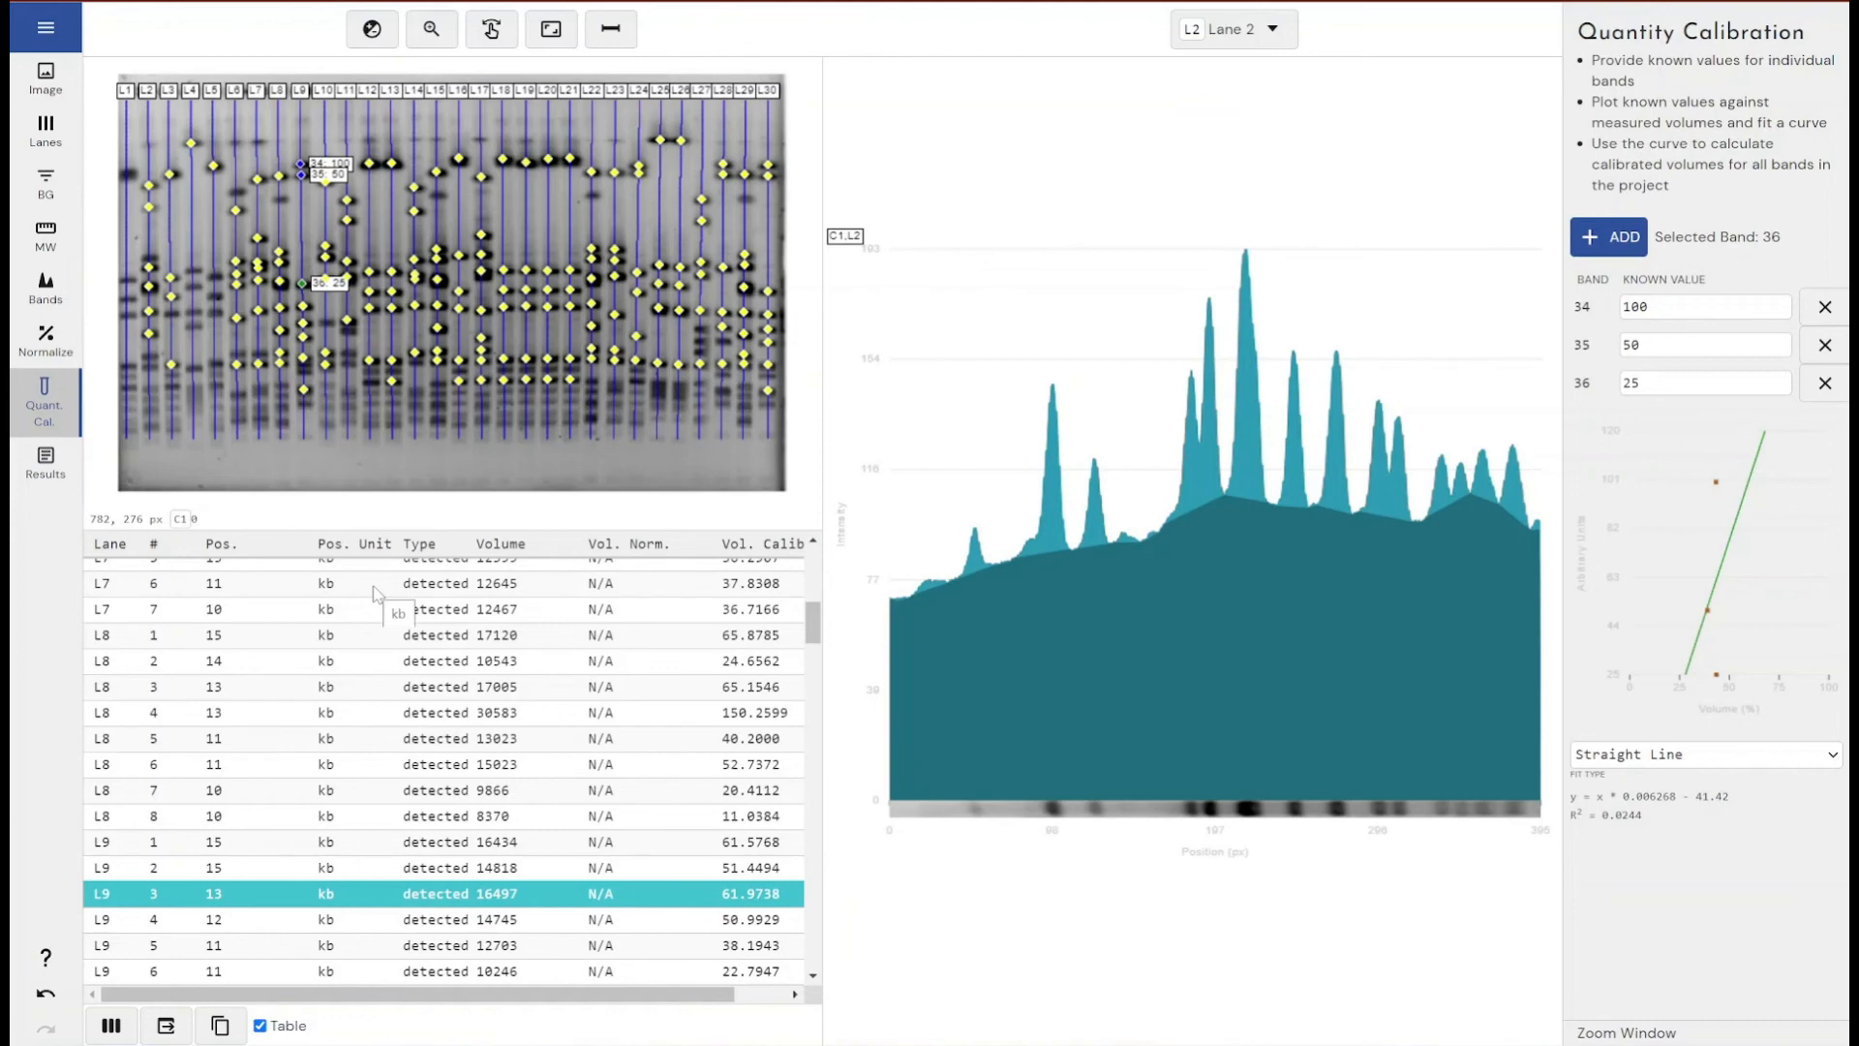
- Open the results and include Lanes 3, 4 and 5 alongside Lane 2 in the content selection
click(44, 462)
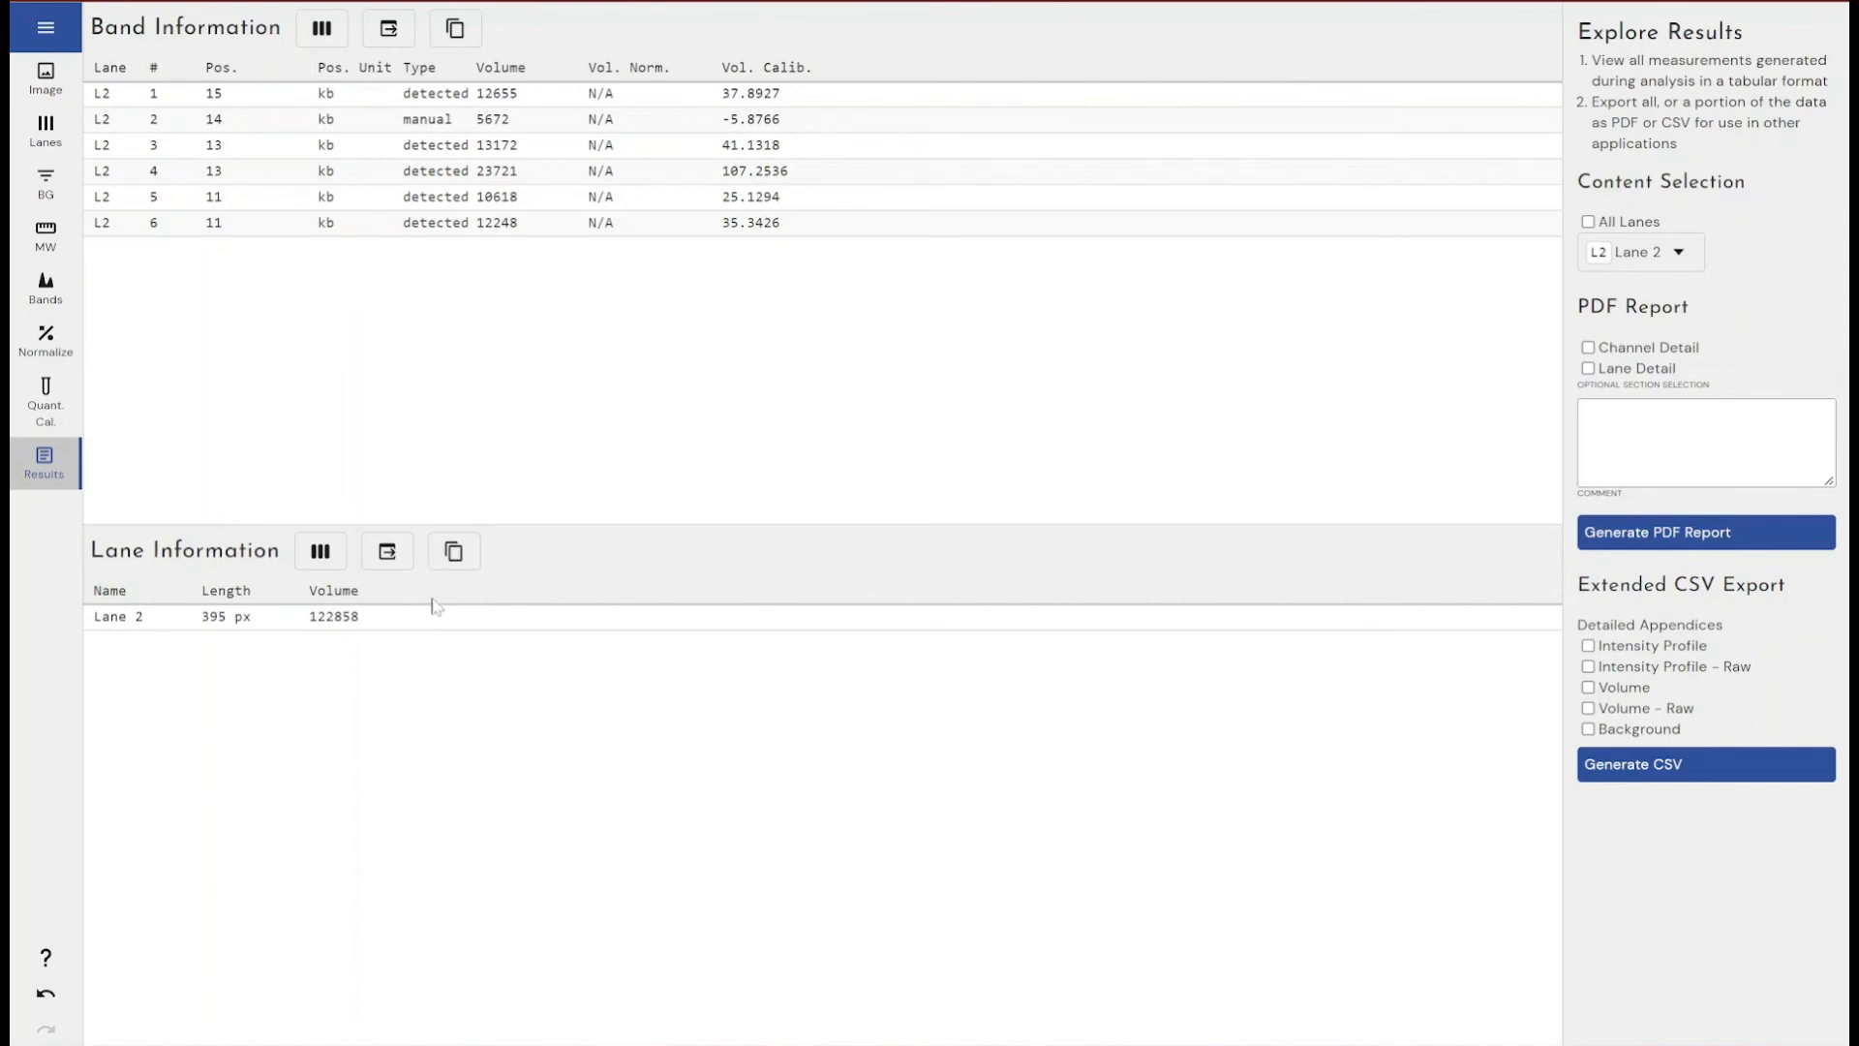
click(323, 554)
click(322, 554)
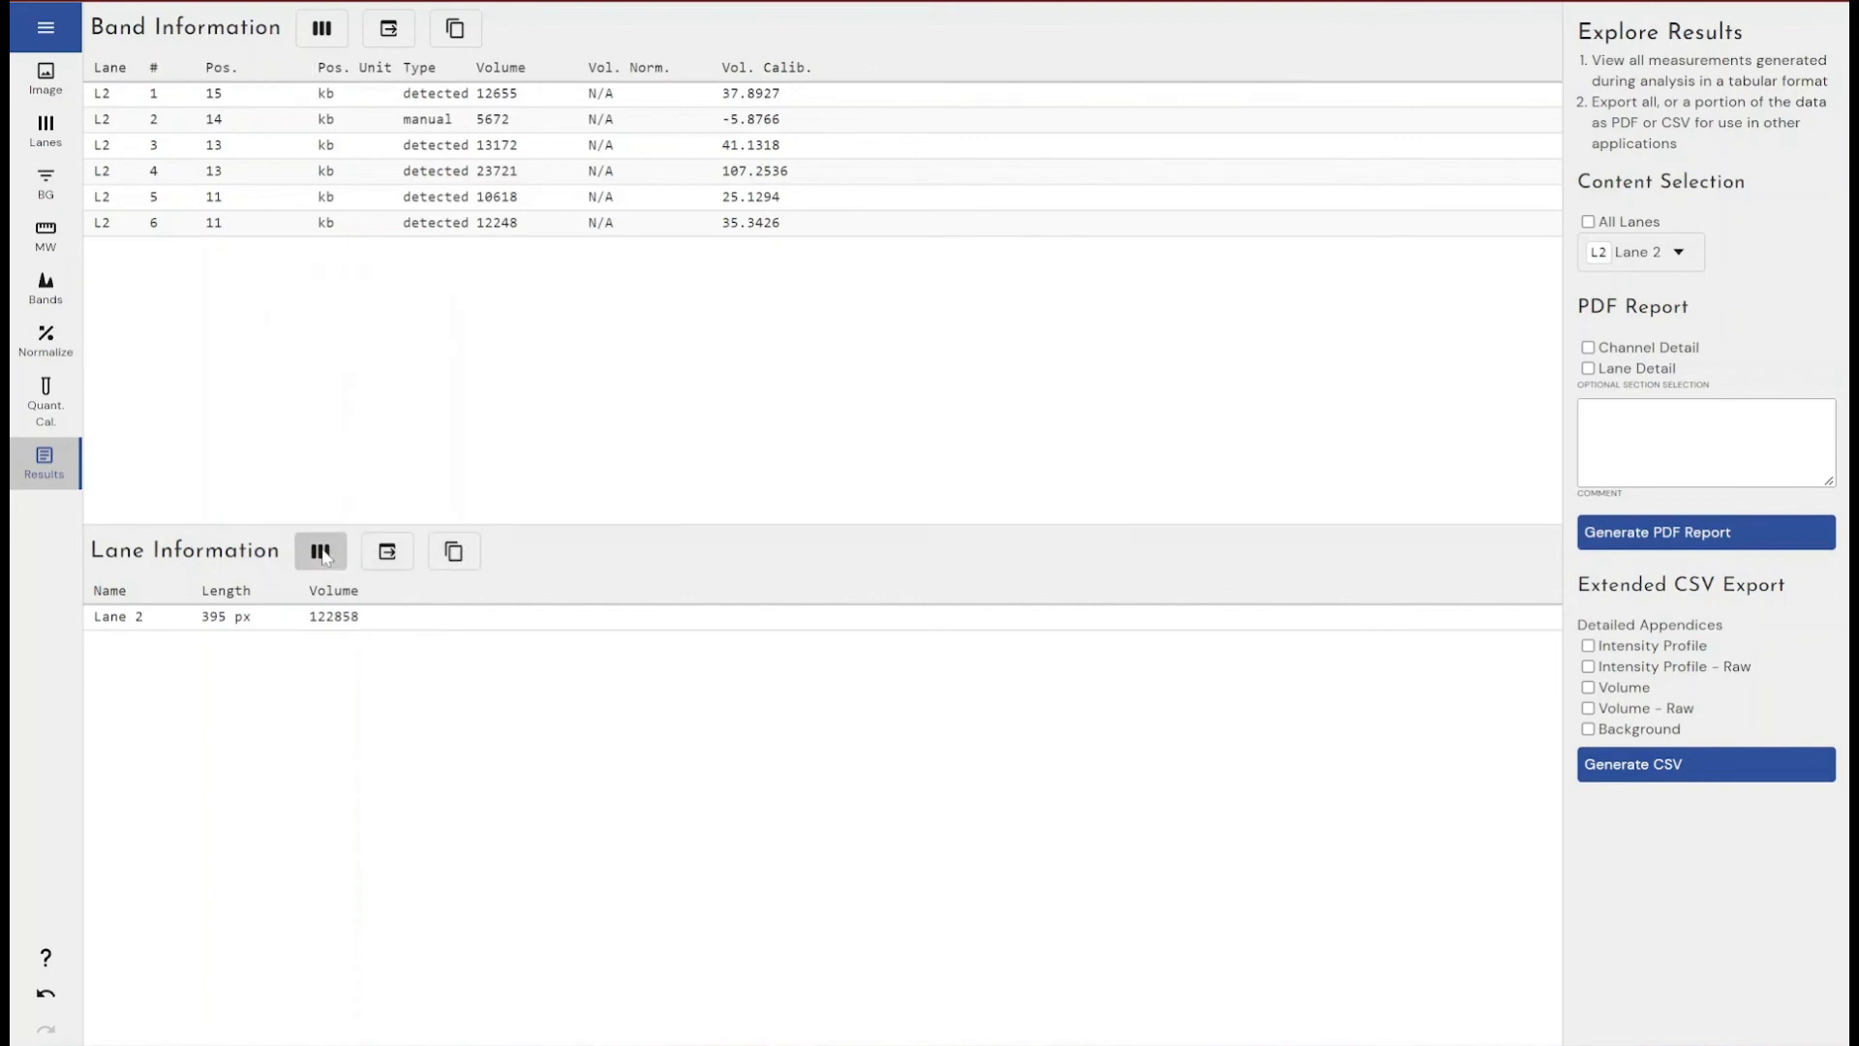
click(1636, 228)
click(1636, 228)
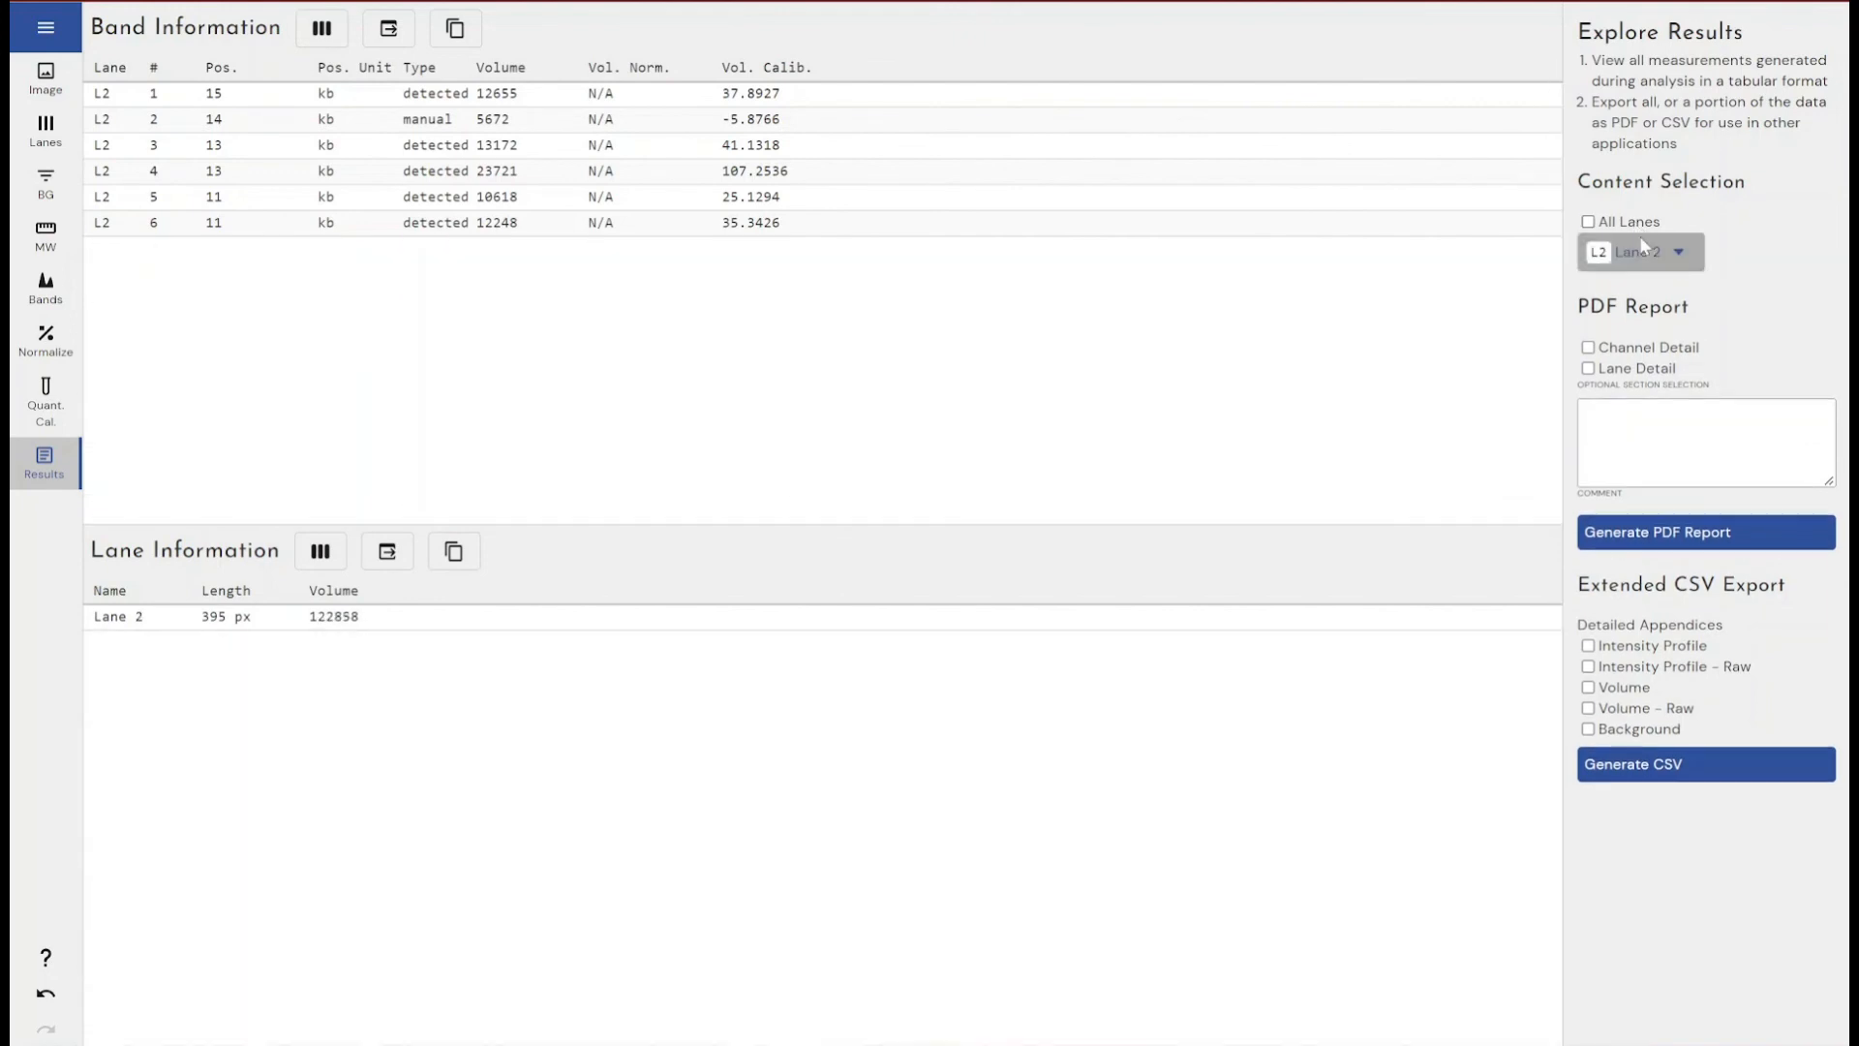
click(1641, 250)
click(1612, 432)
click(1612, 474)
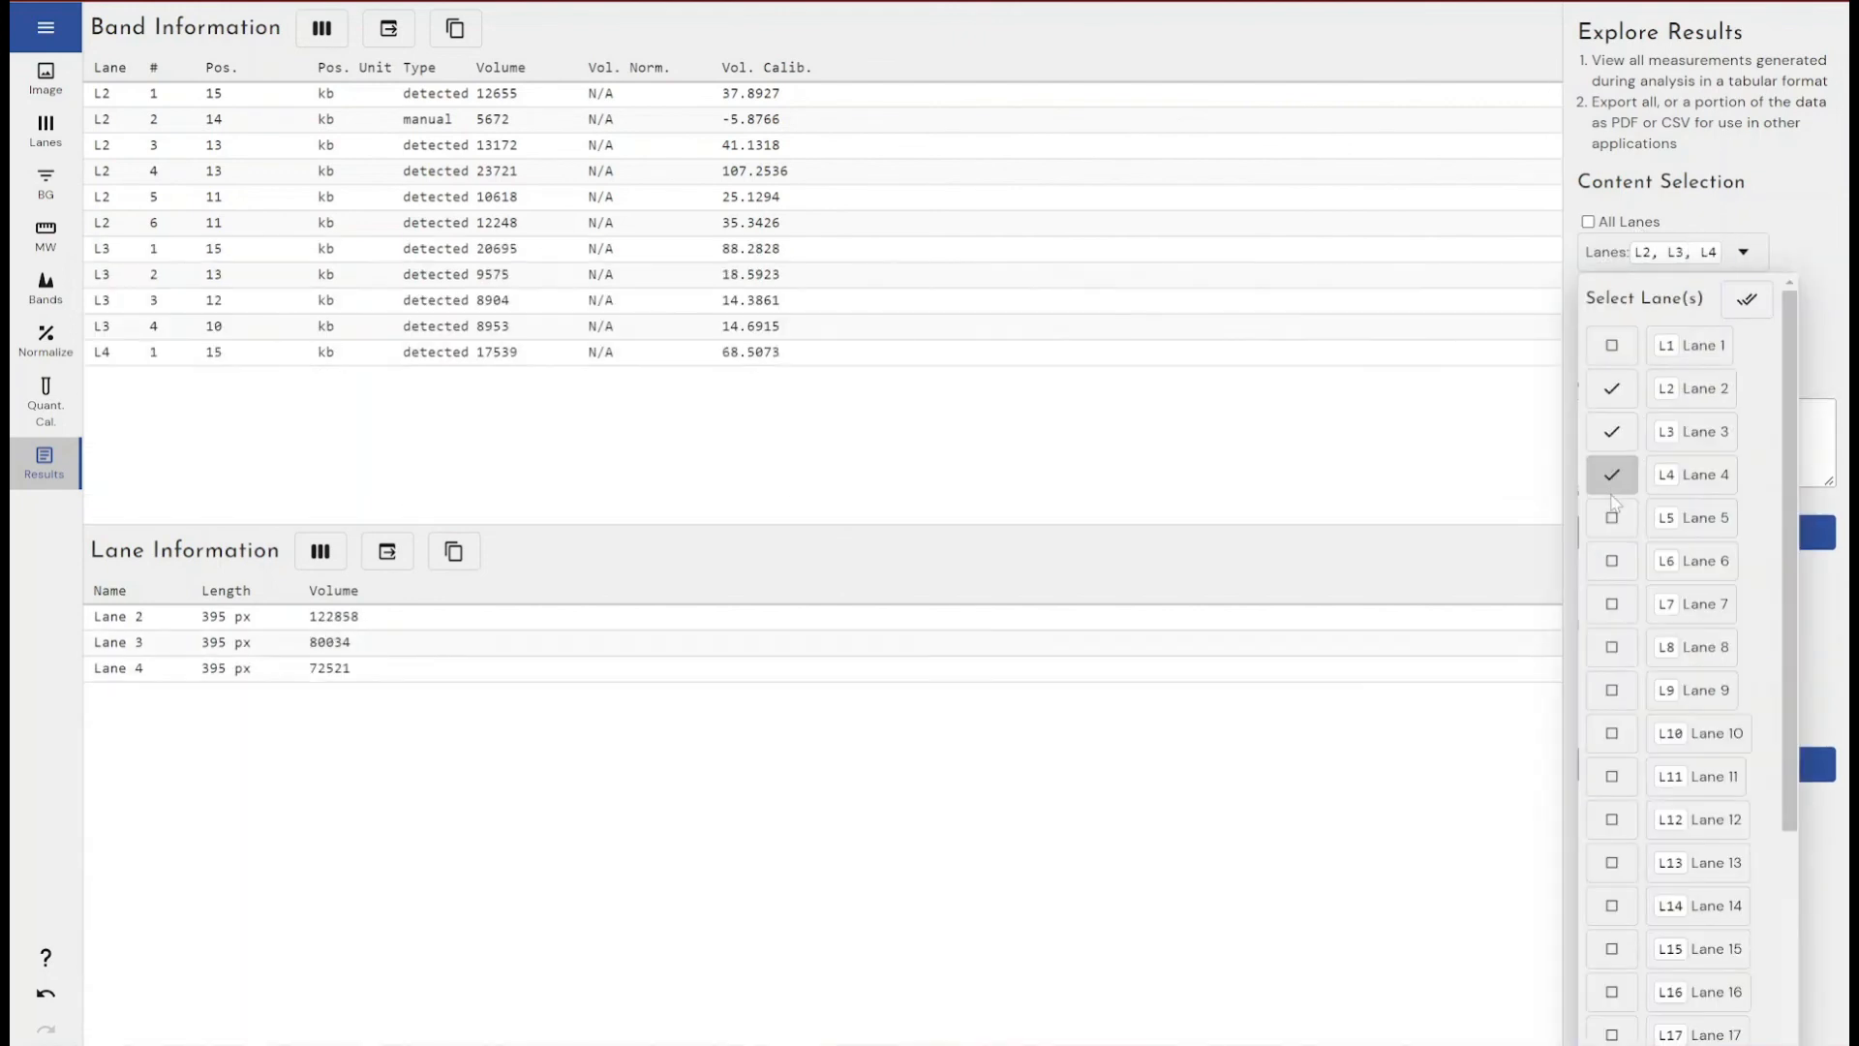
click(1612, 517)
click(1656, 260)
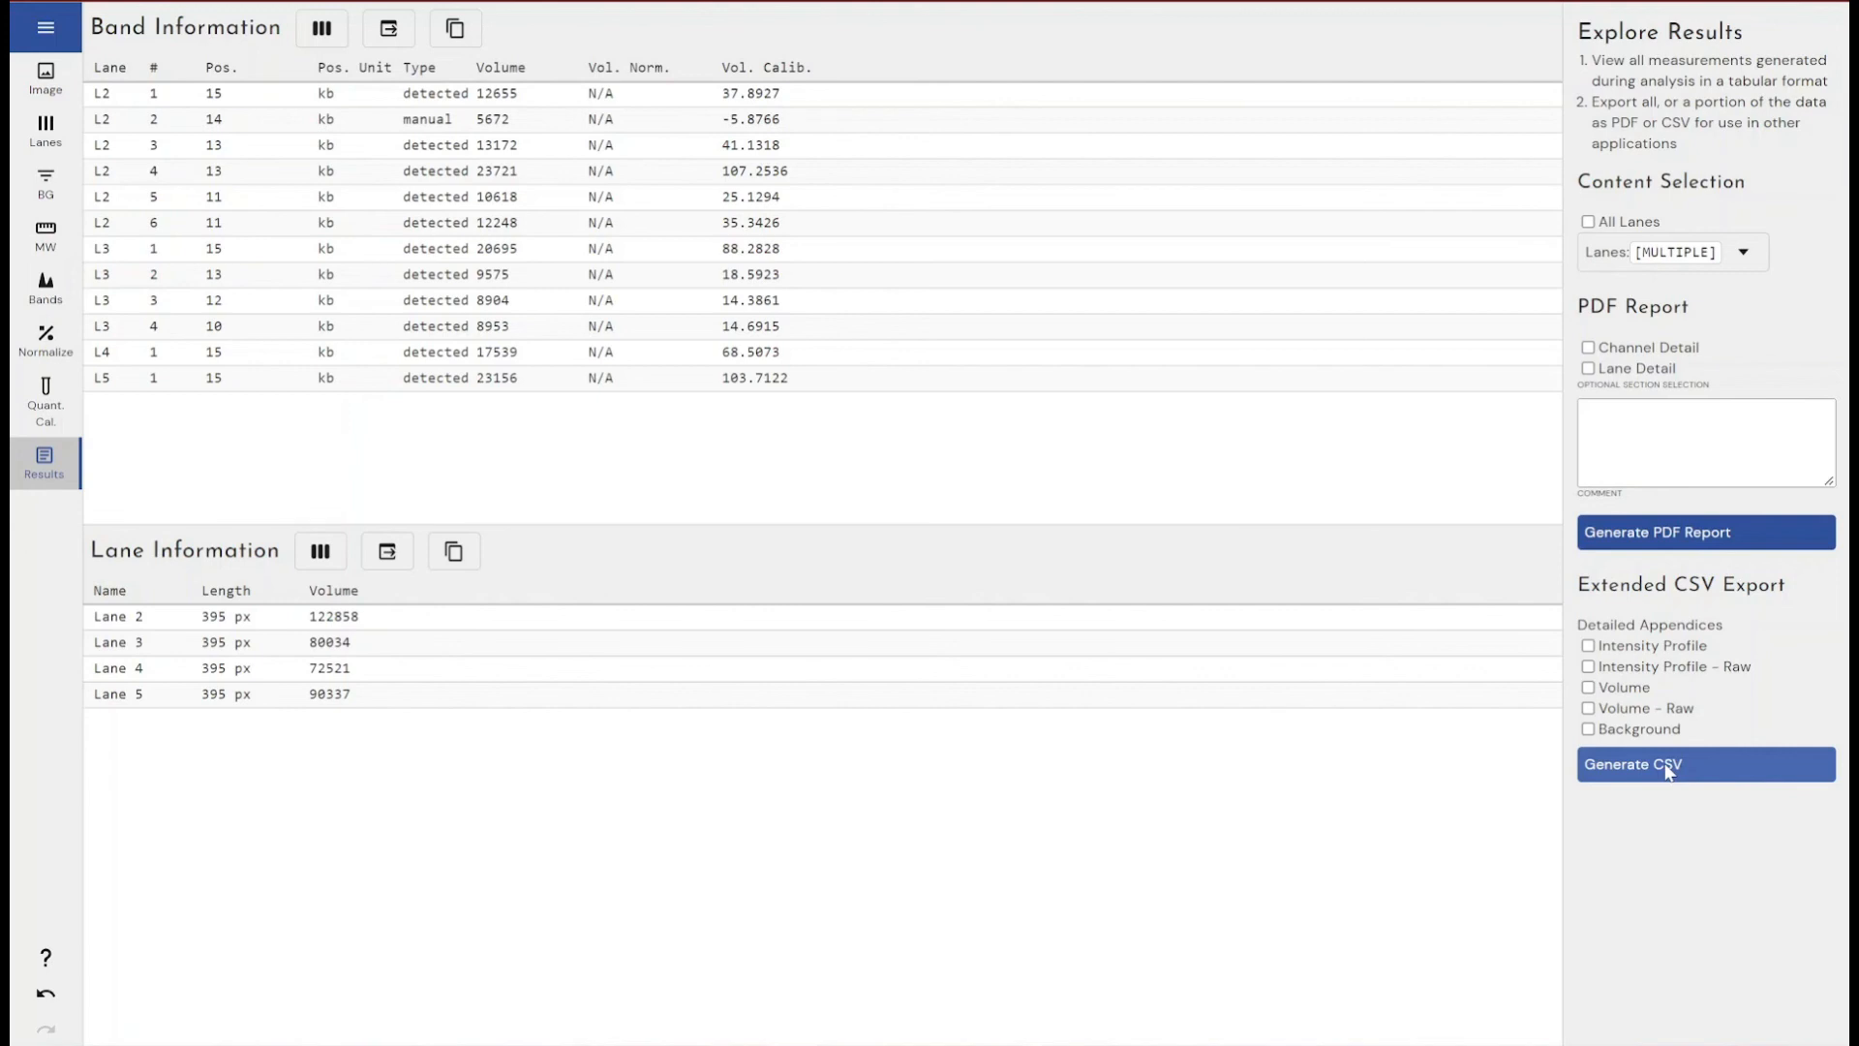
- Generate the PDF report and save it as "youtube demo" in the Demo folder
click(1645, 535)
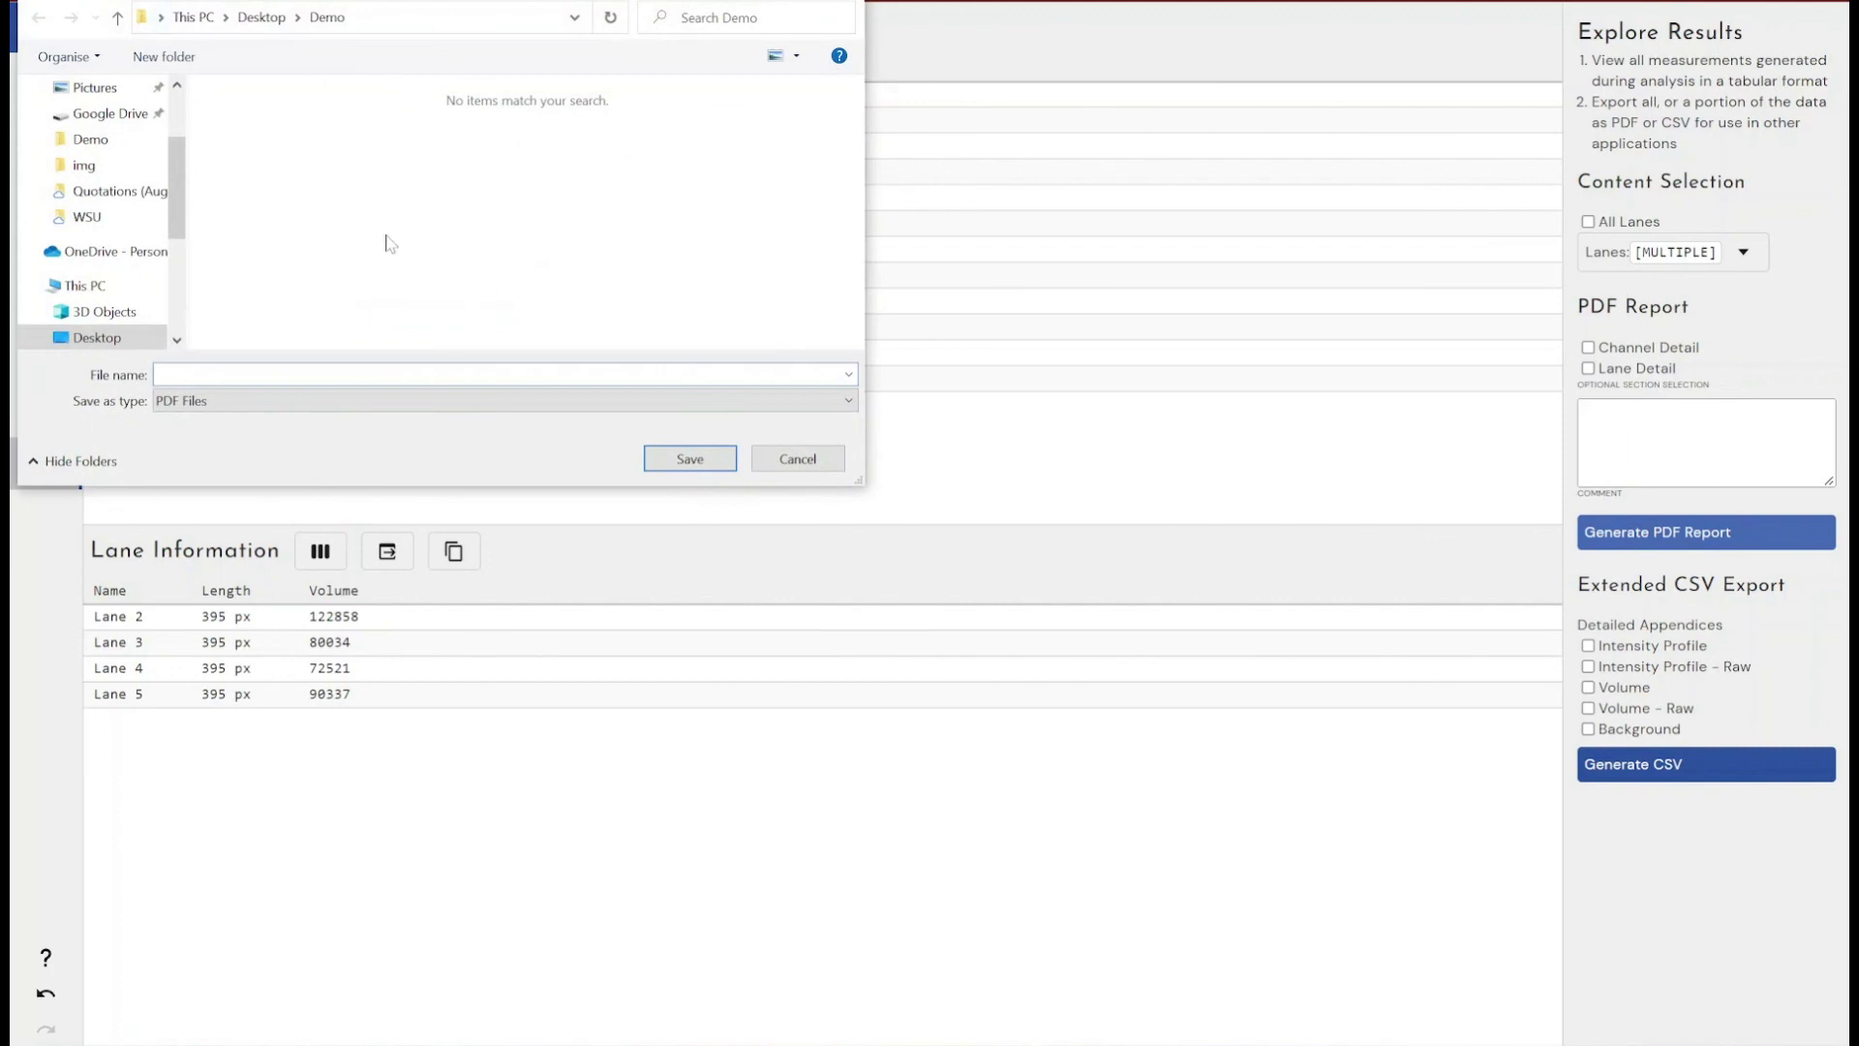
text(youtube demo)
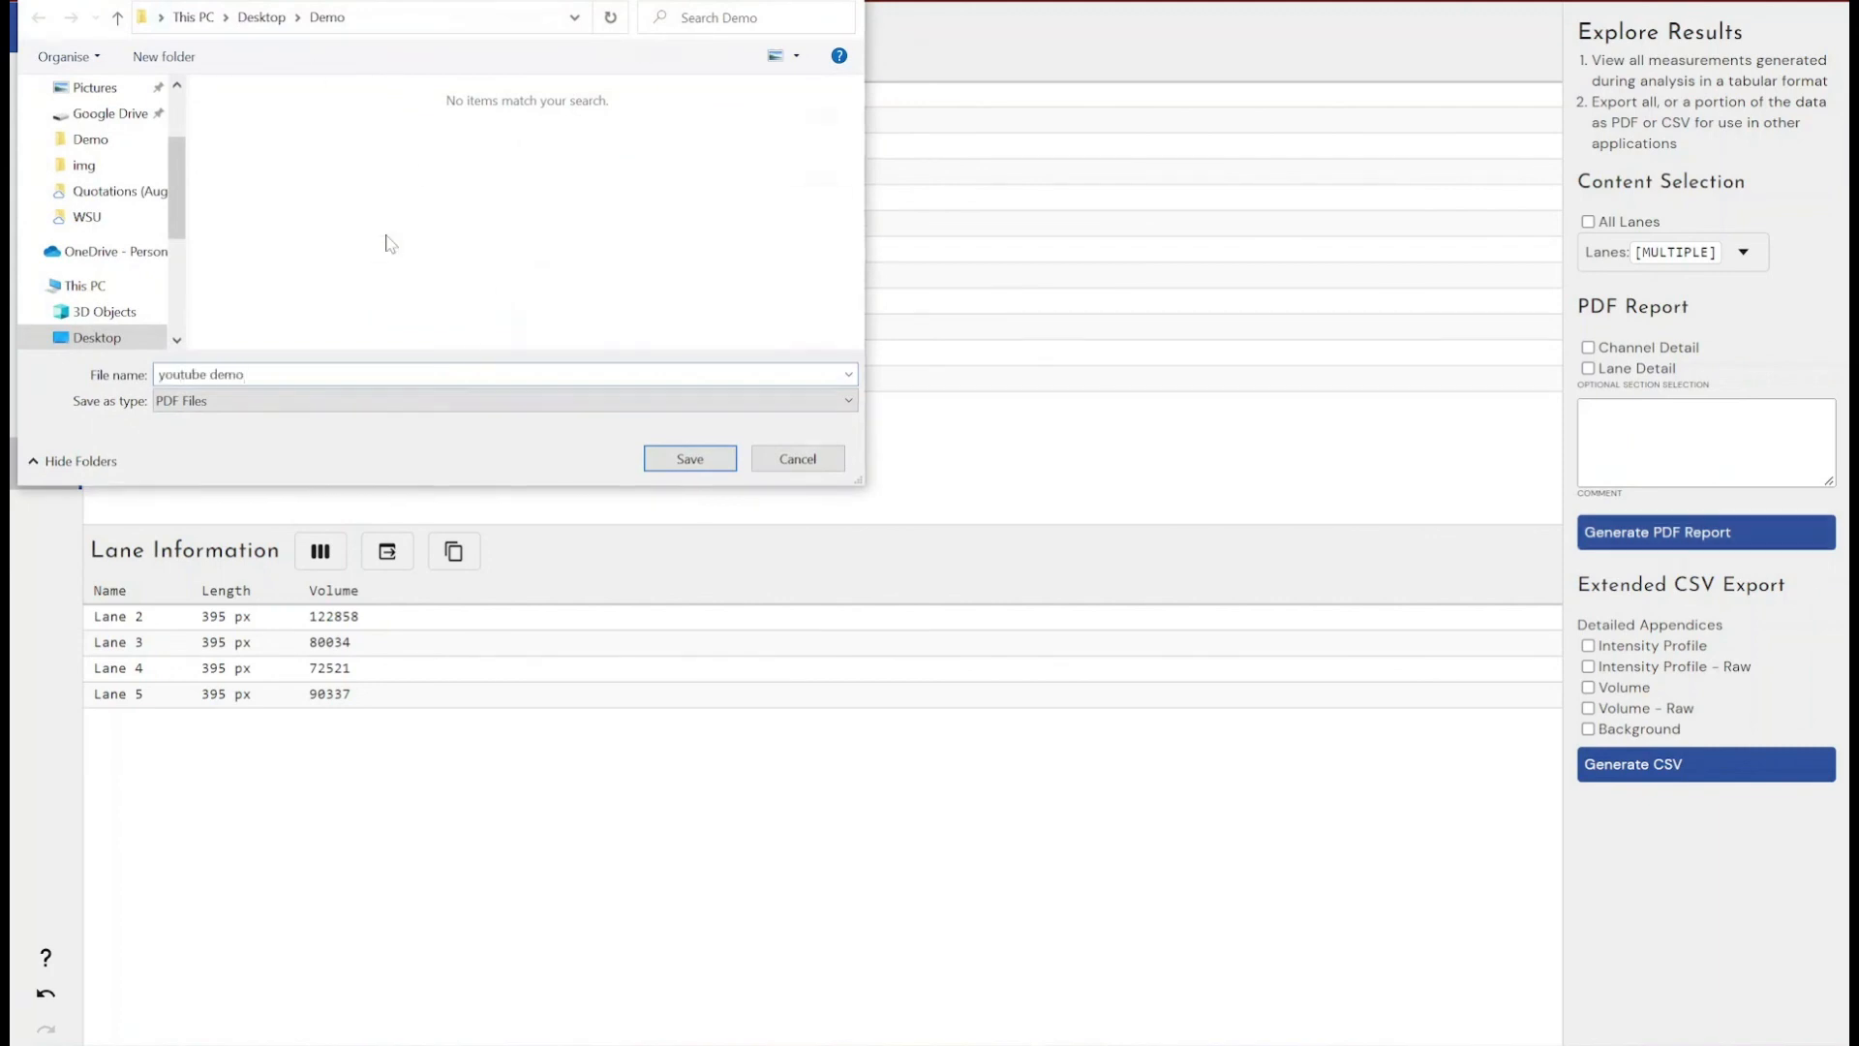
key(Return)
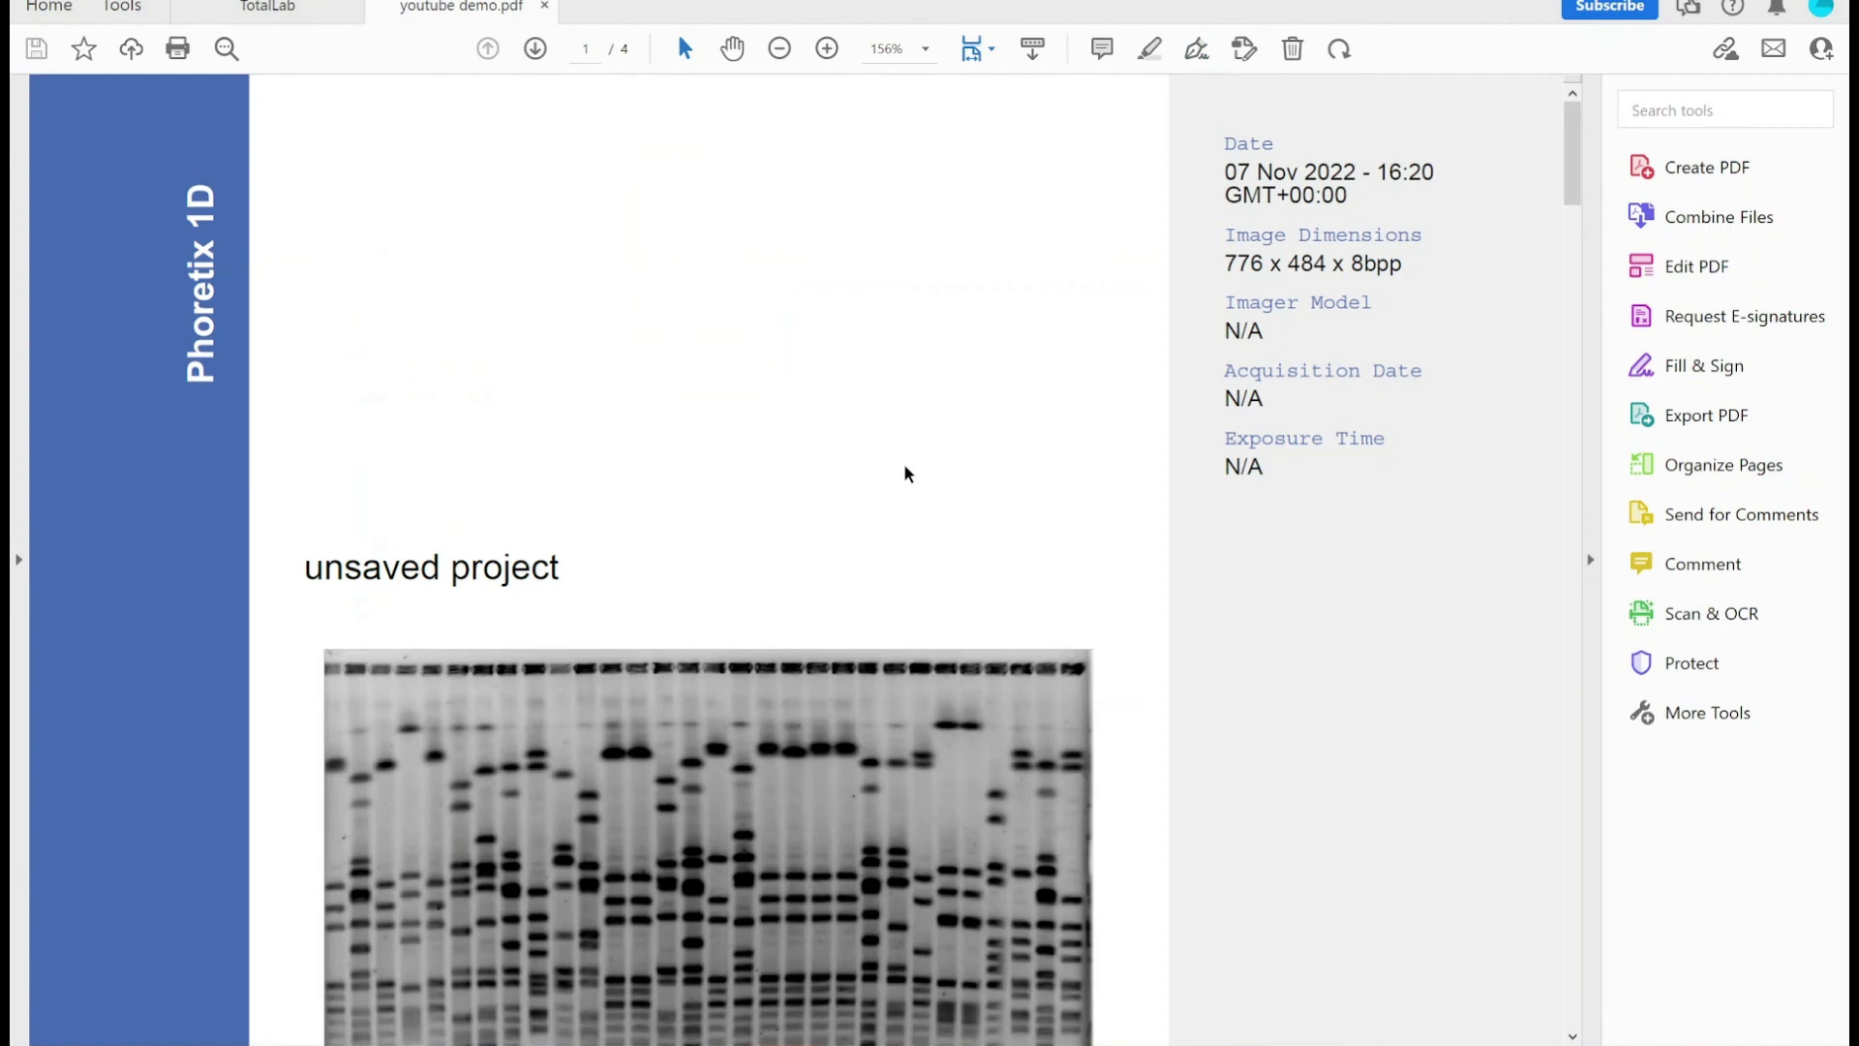
- Examine the report's gel image, lane summary, analysis summary, molecular weight table and quantity calibration pages
scroll(988, 539, down, 1)
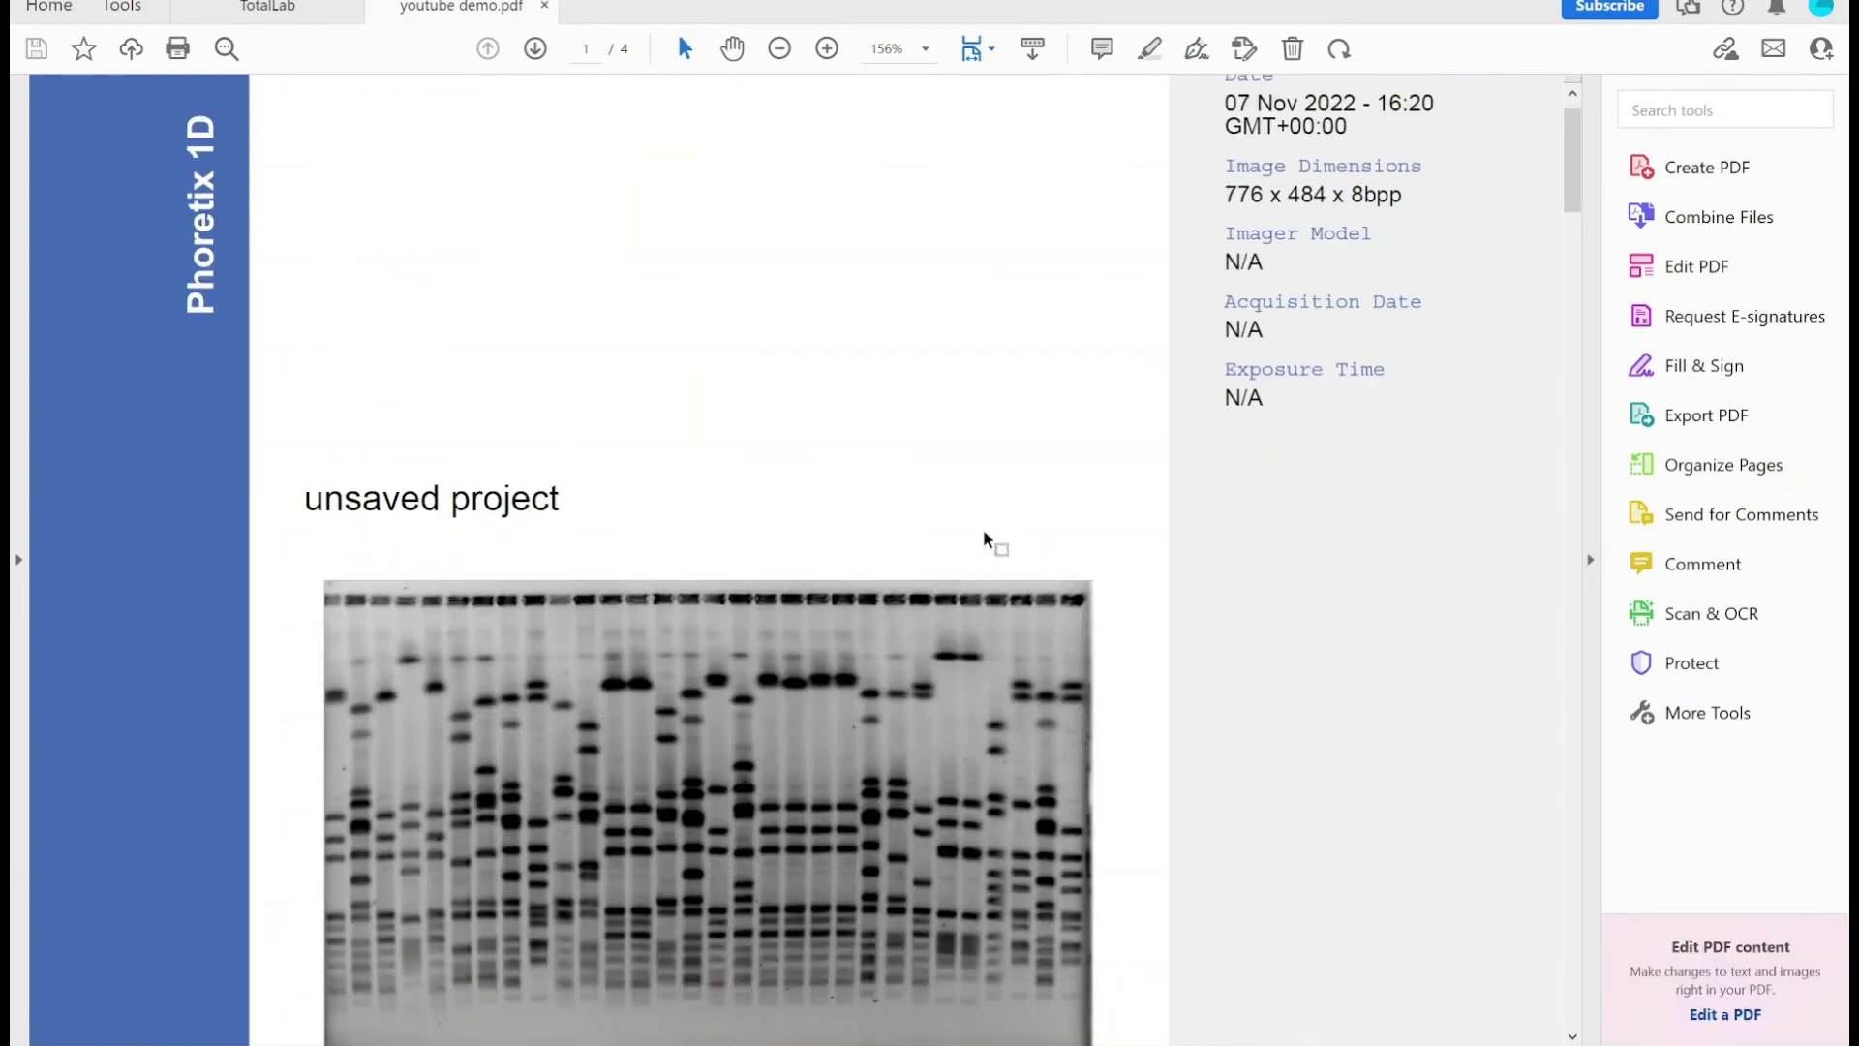
scroll(984, 540, down, 2)
scroll(1185, 439, up, 2)
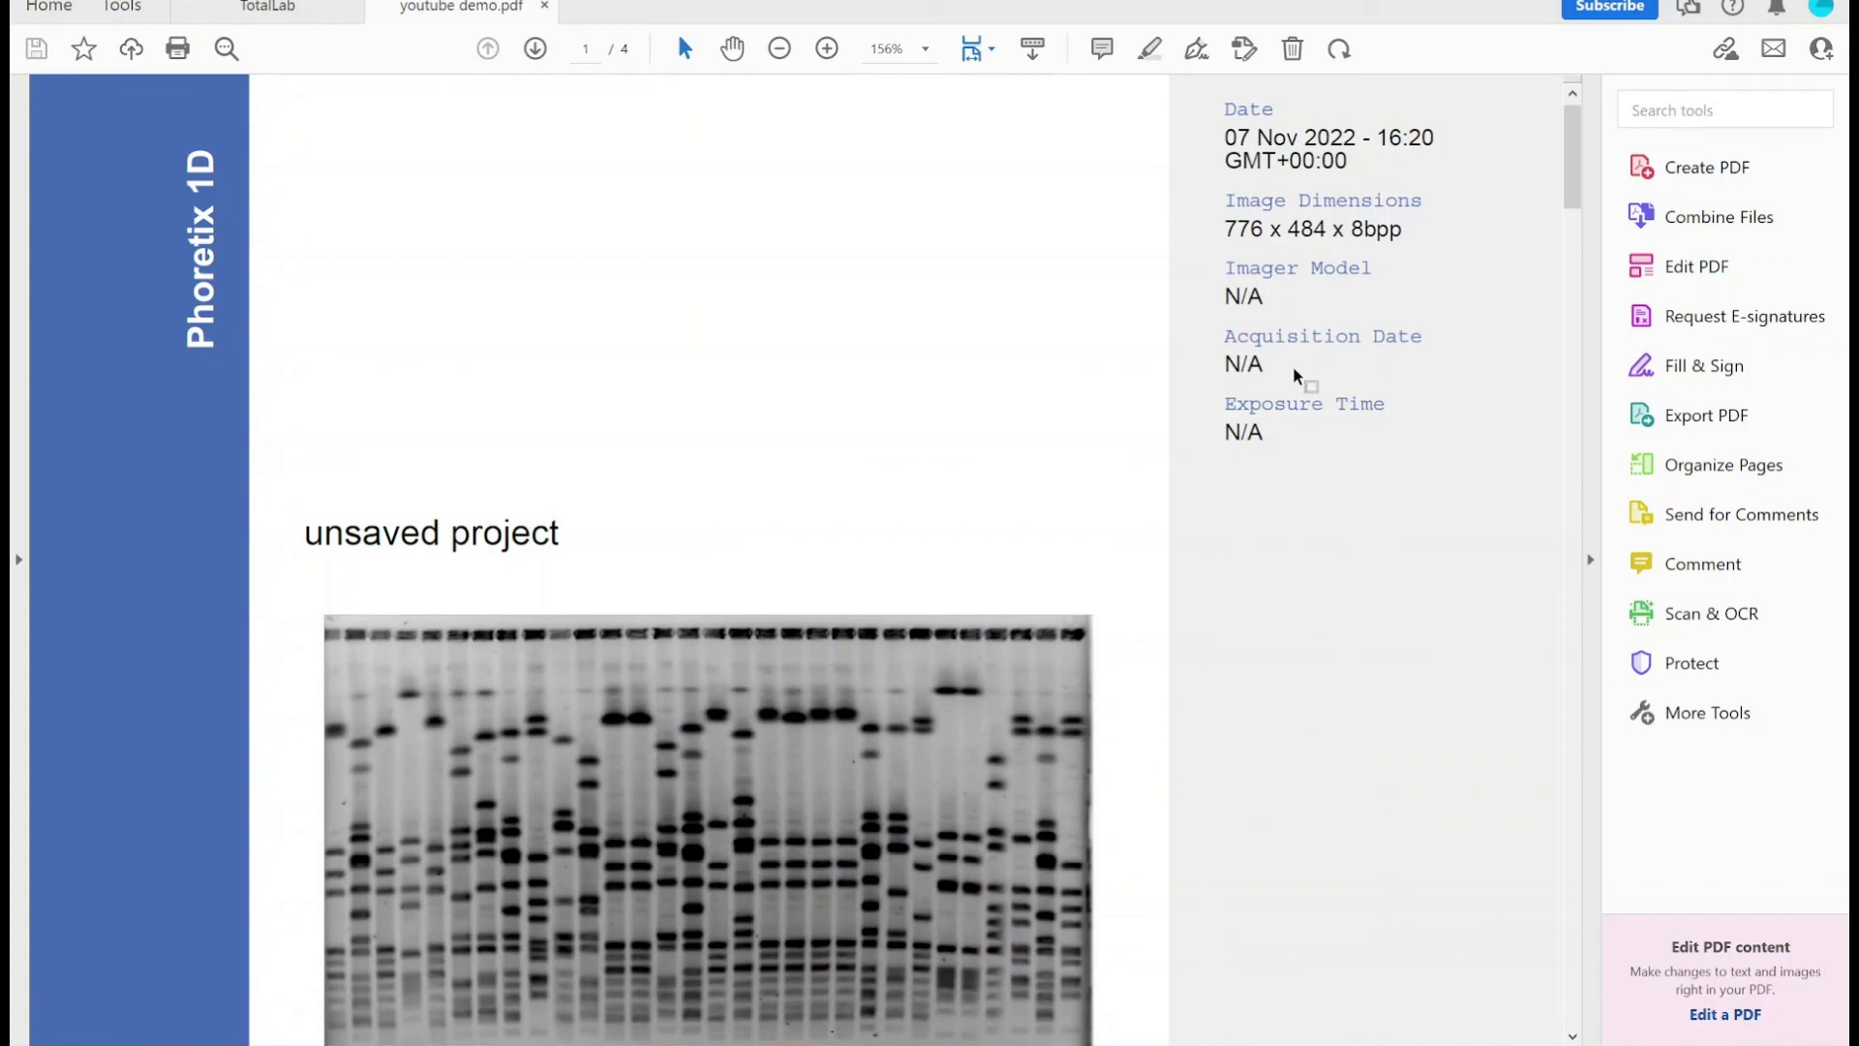
scroll(958, 528, down, 10)
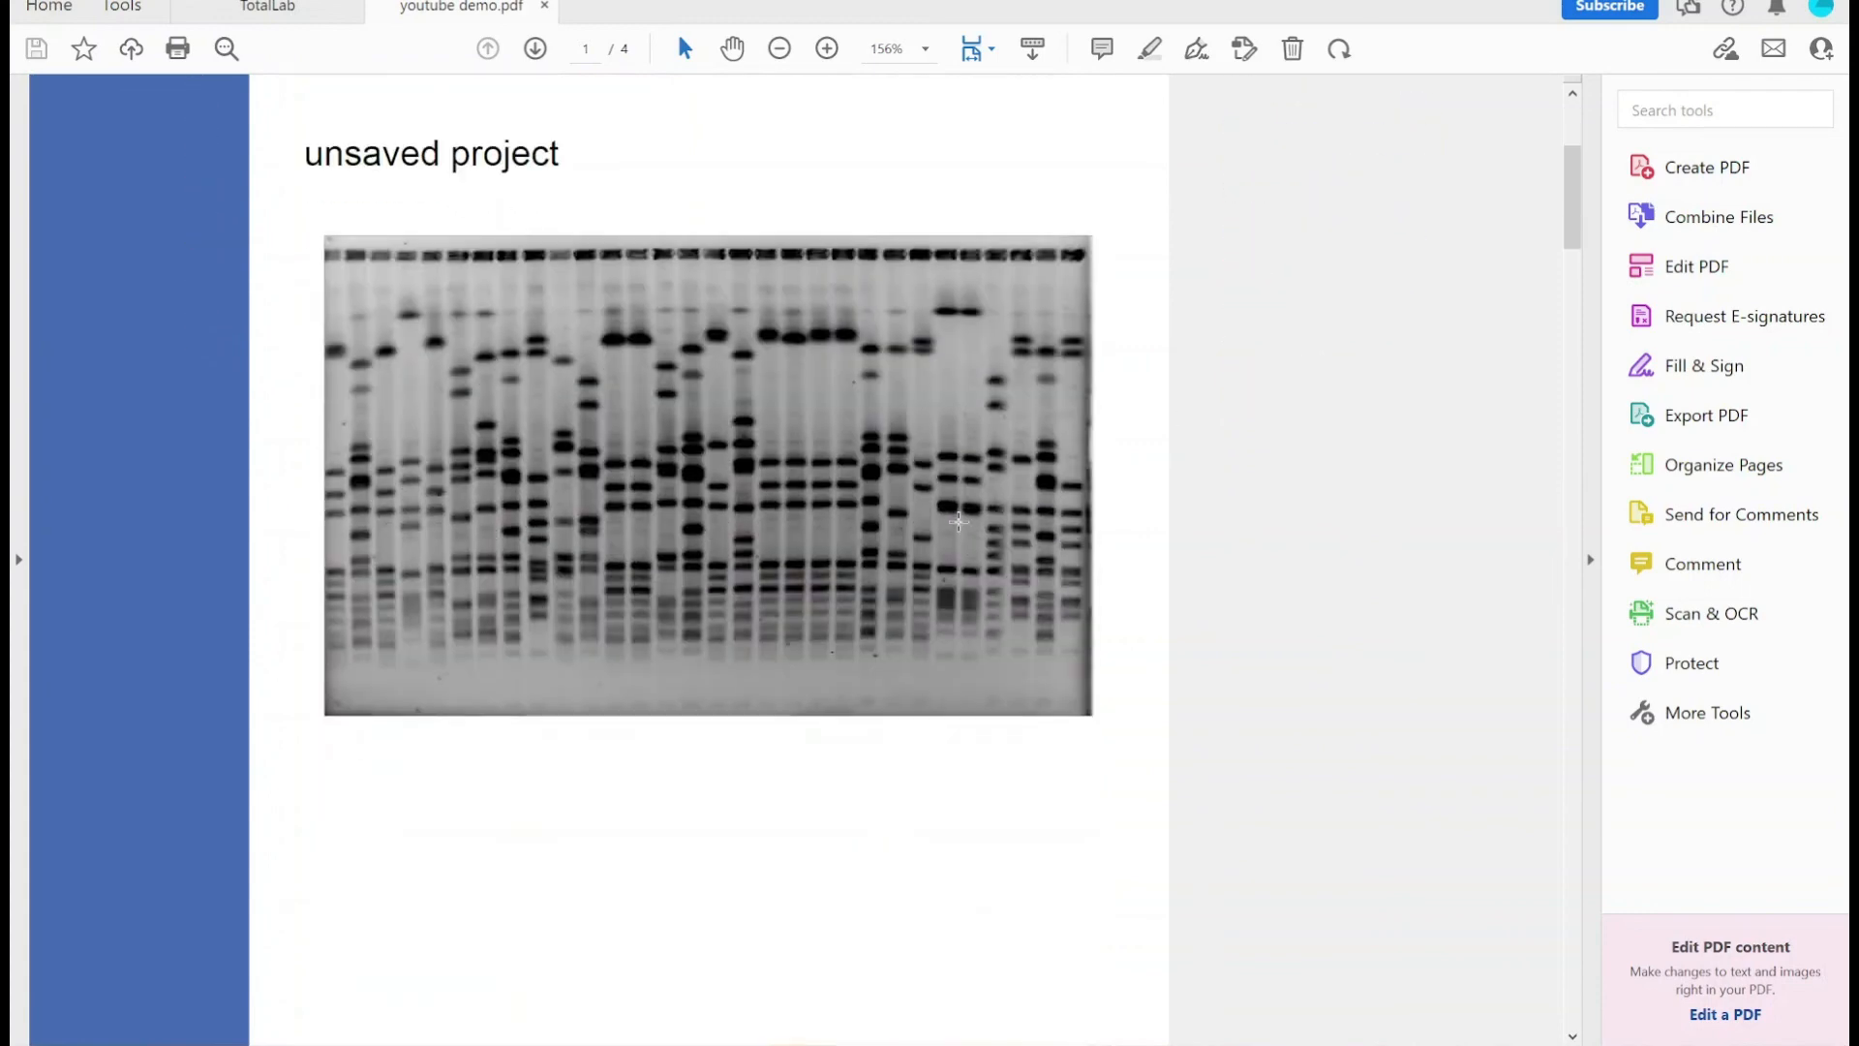
scroll(1023, 373, down, 8)
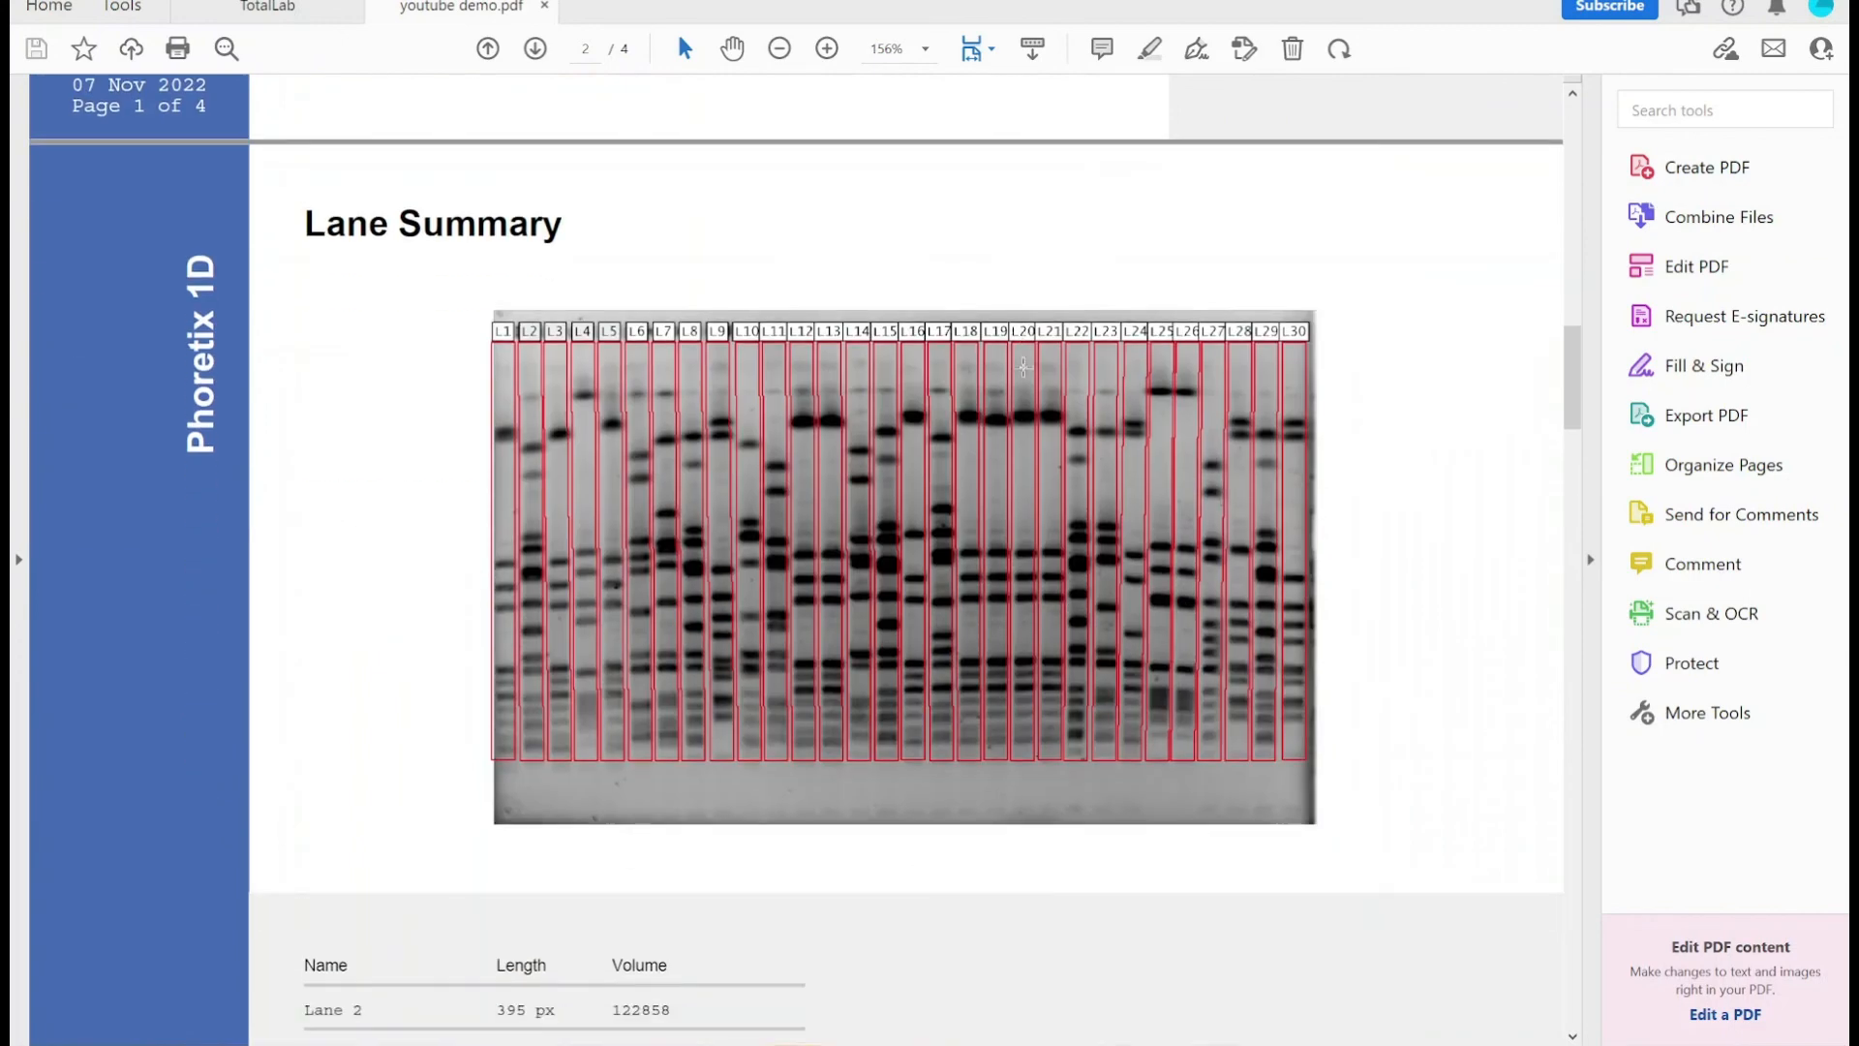
scroll(1024, 367, down, 10)
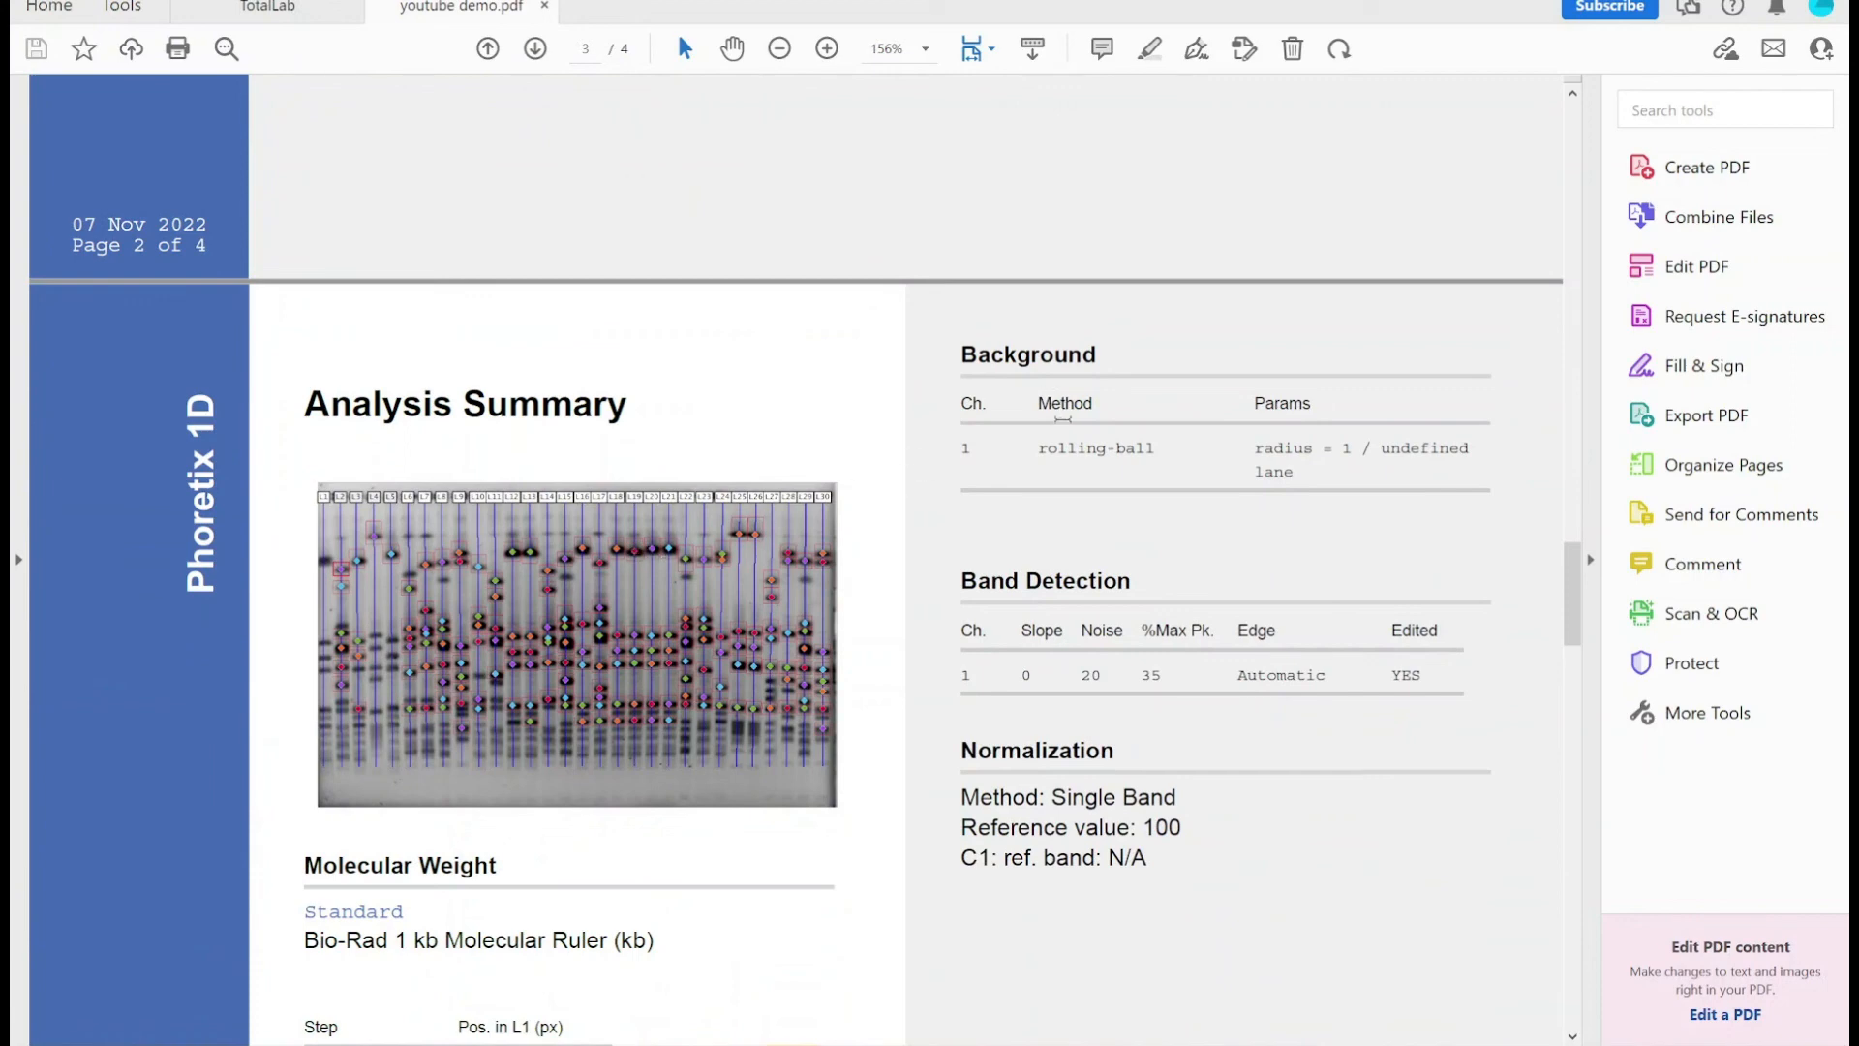
scroll(1137, 467, down, 4)
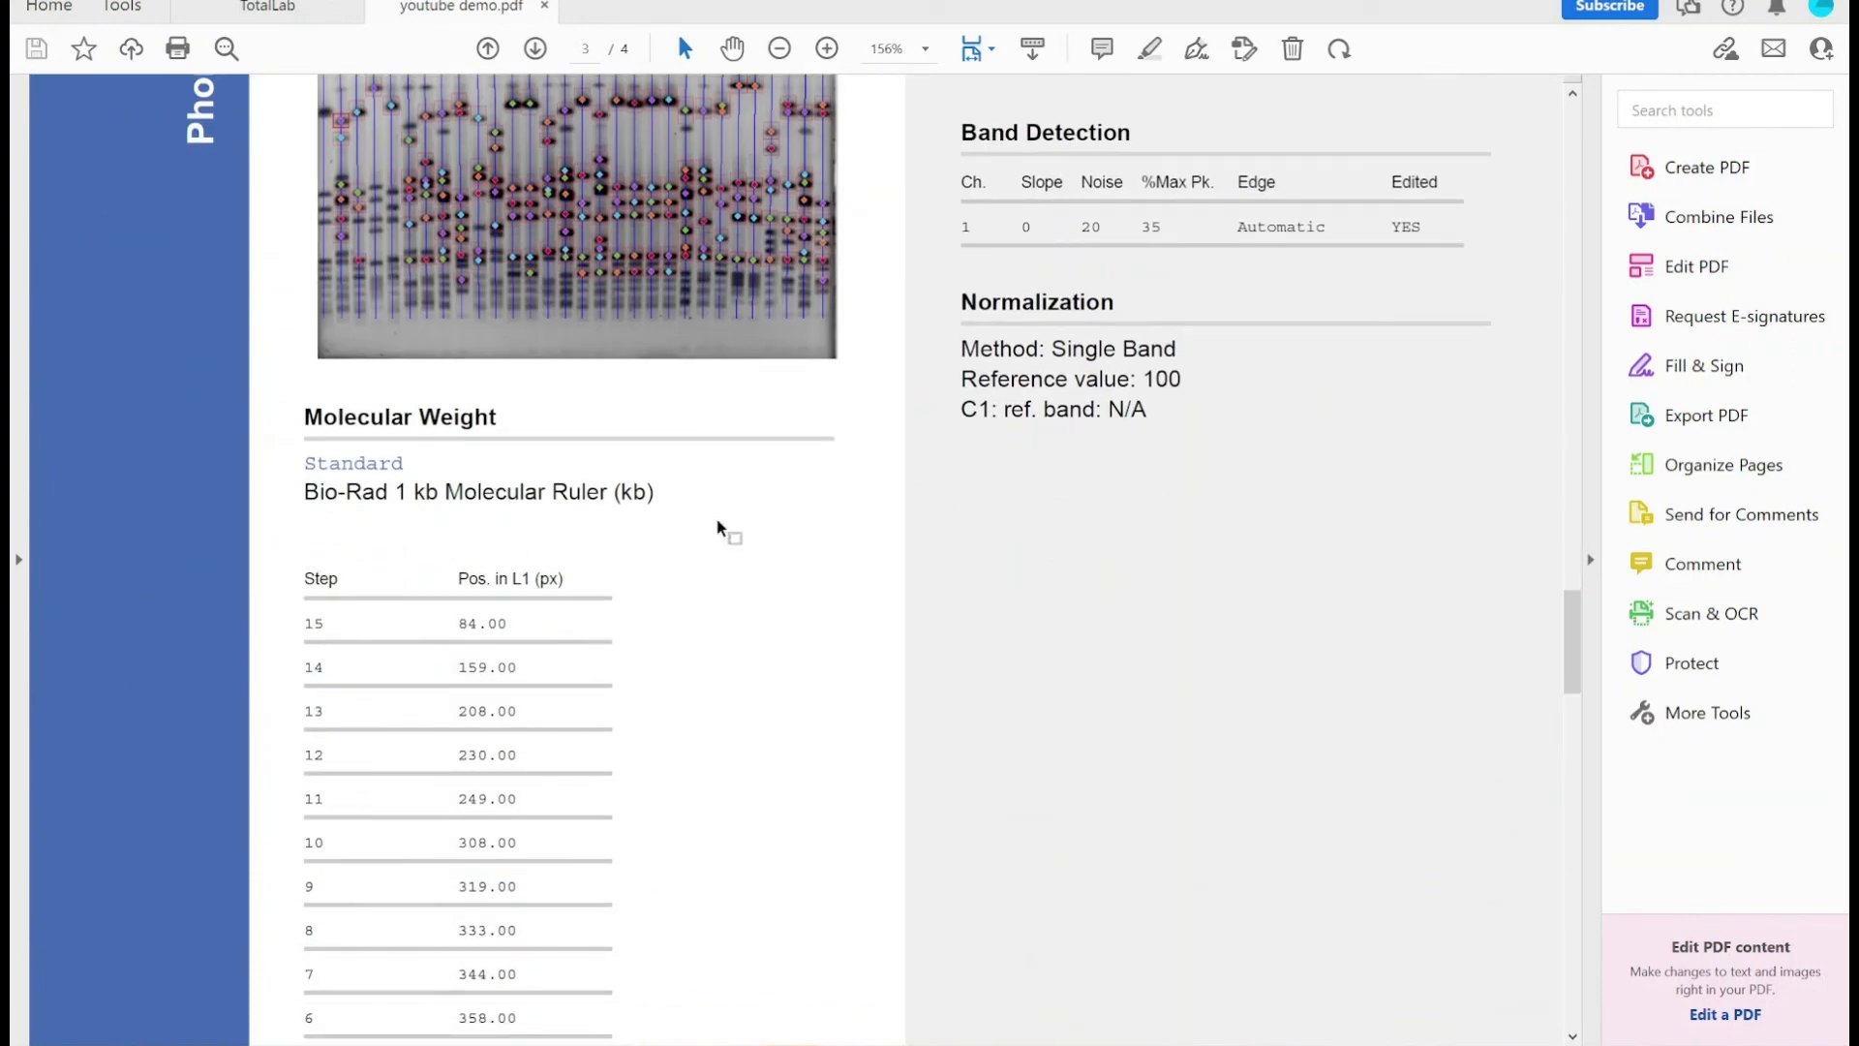
scroll(944, 656, down, 5)
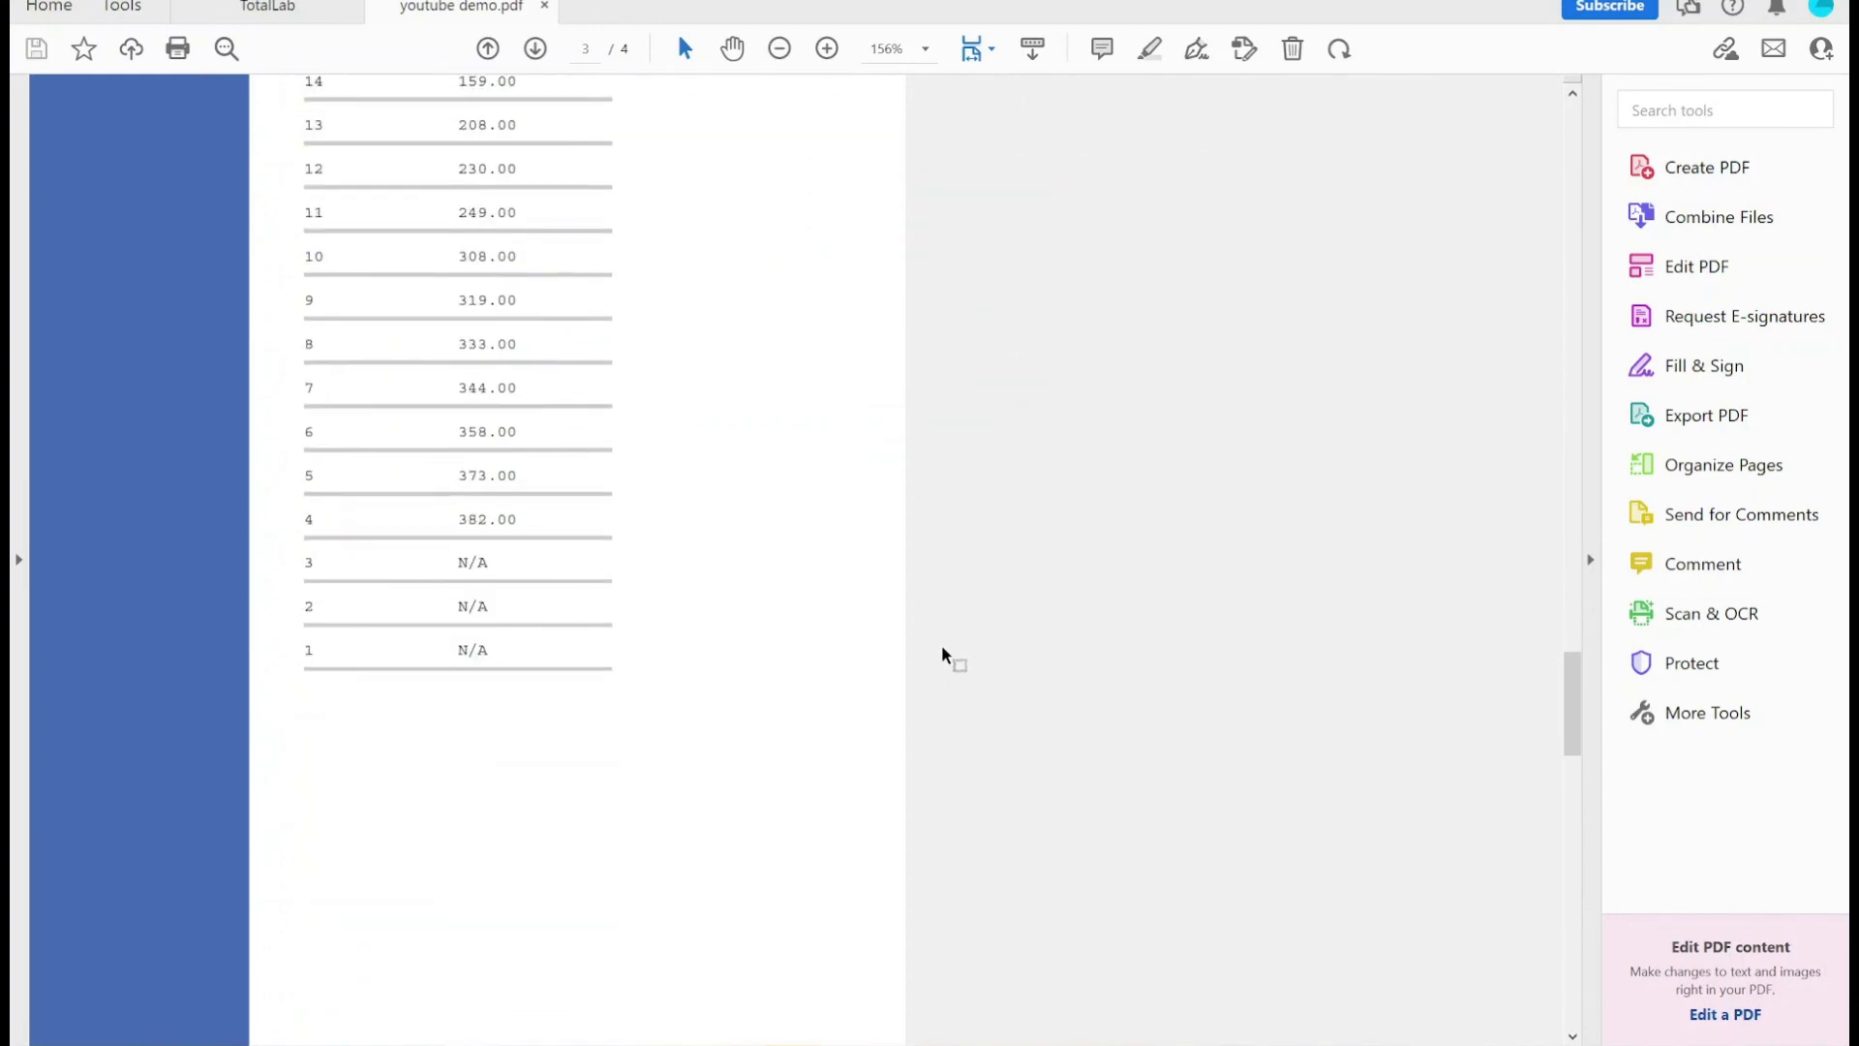
scroll(946, 651, down, 9)
scroll(624, 901, down, 8)
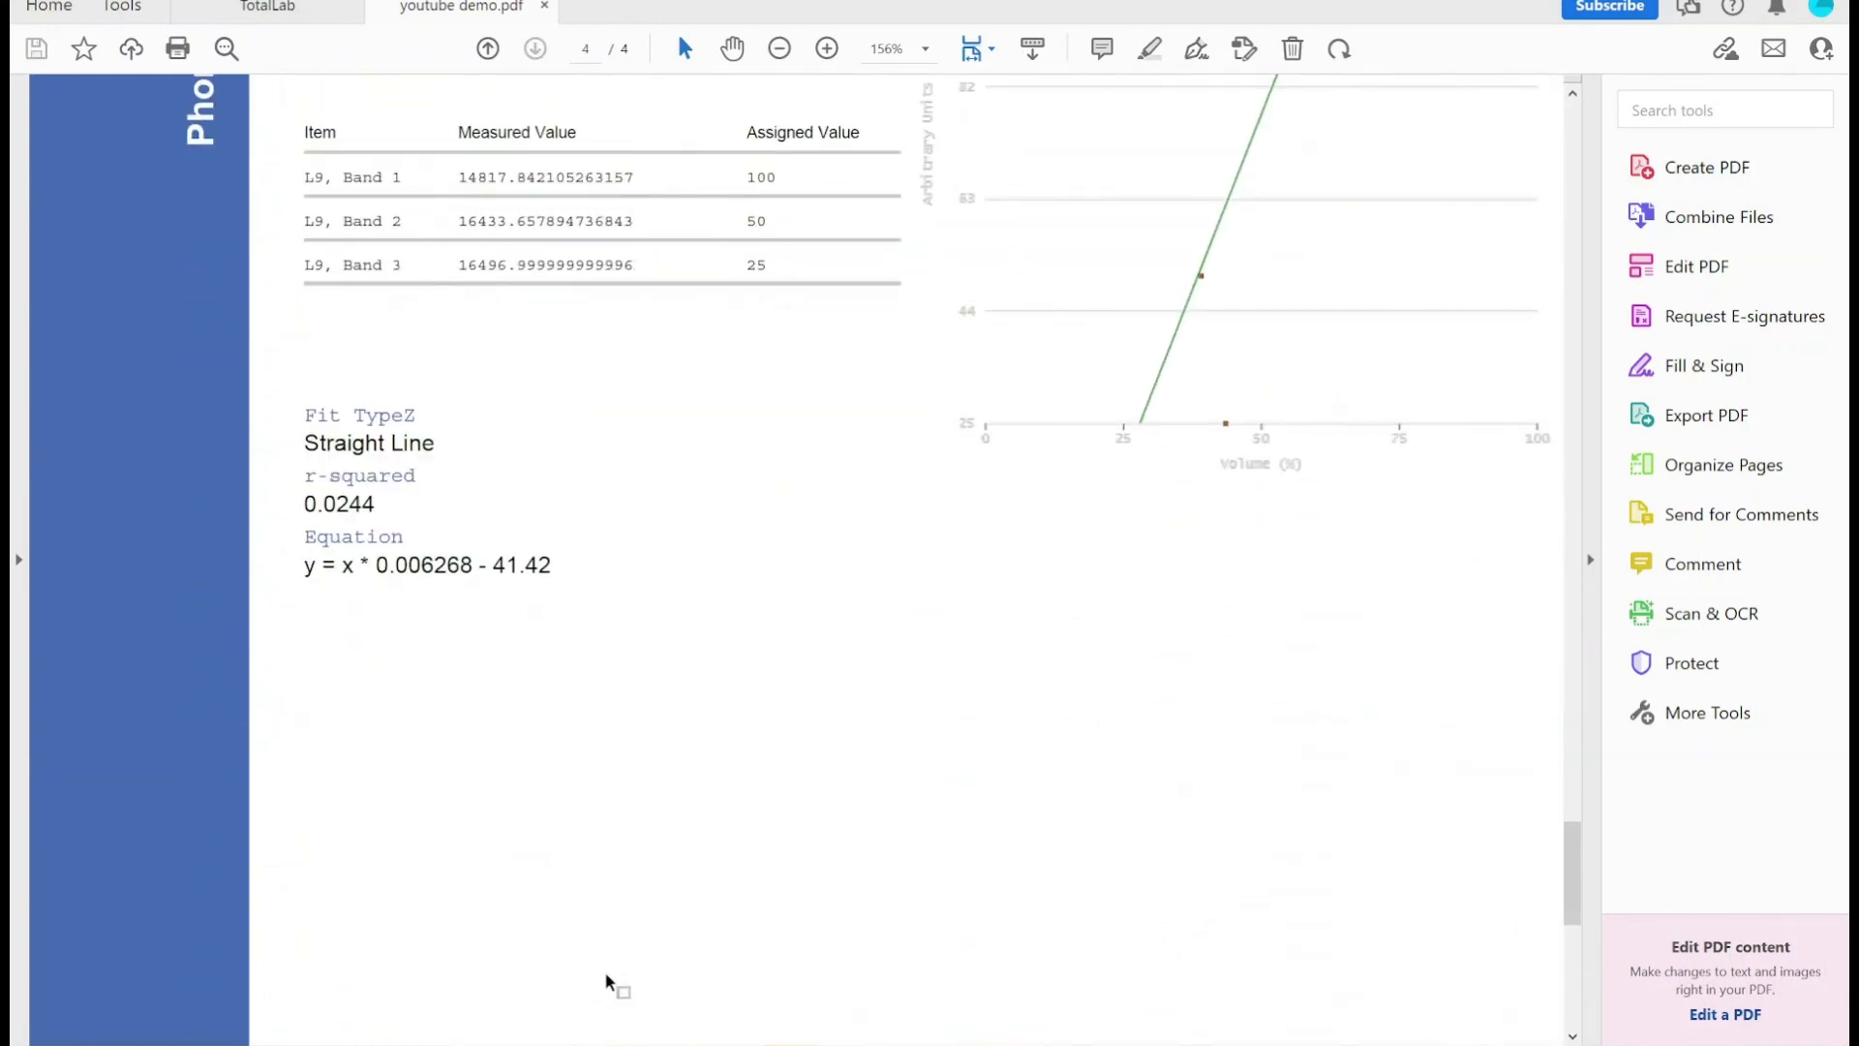
scroll(805, 709, up, 9)
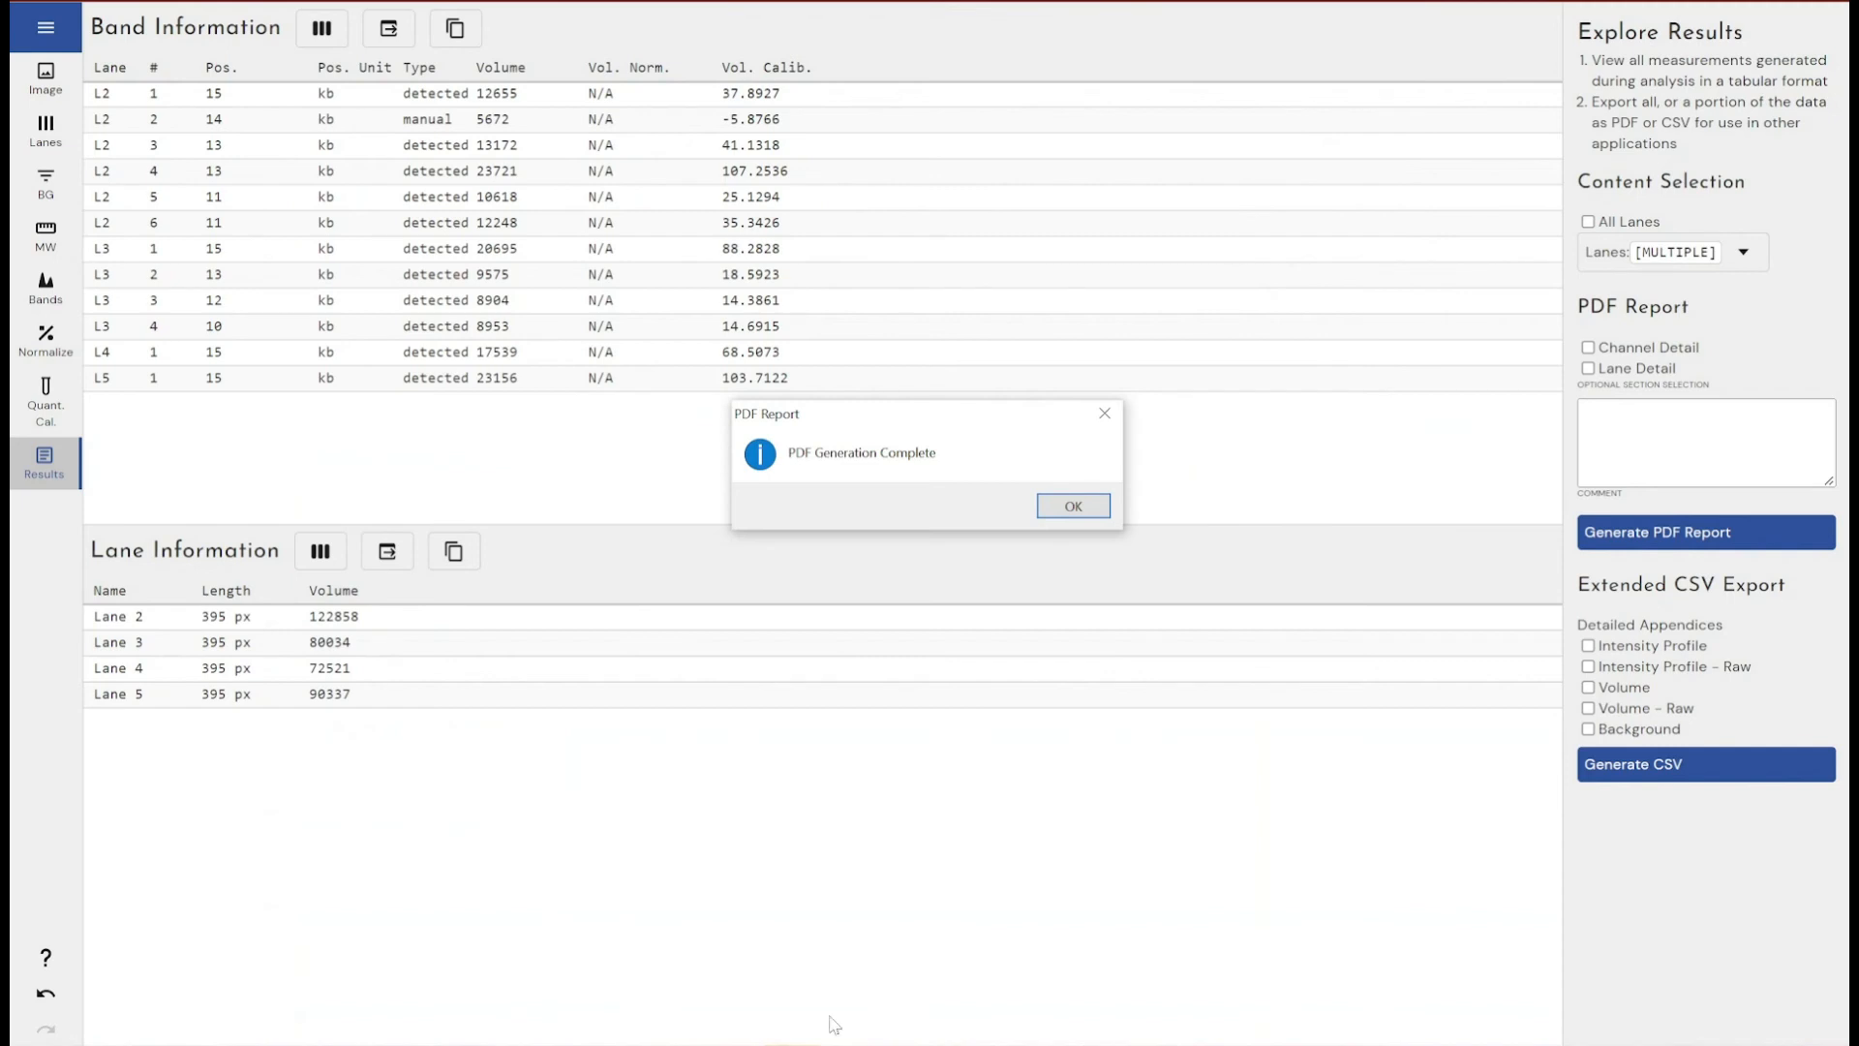
- Add Channel Detail and Lane Detail to the PDF report and save it as "youtube demo 2" in the Demo folder
click(1082, 507)
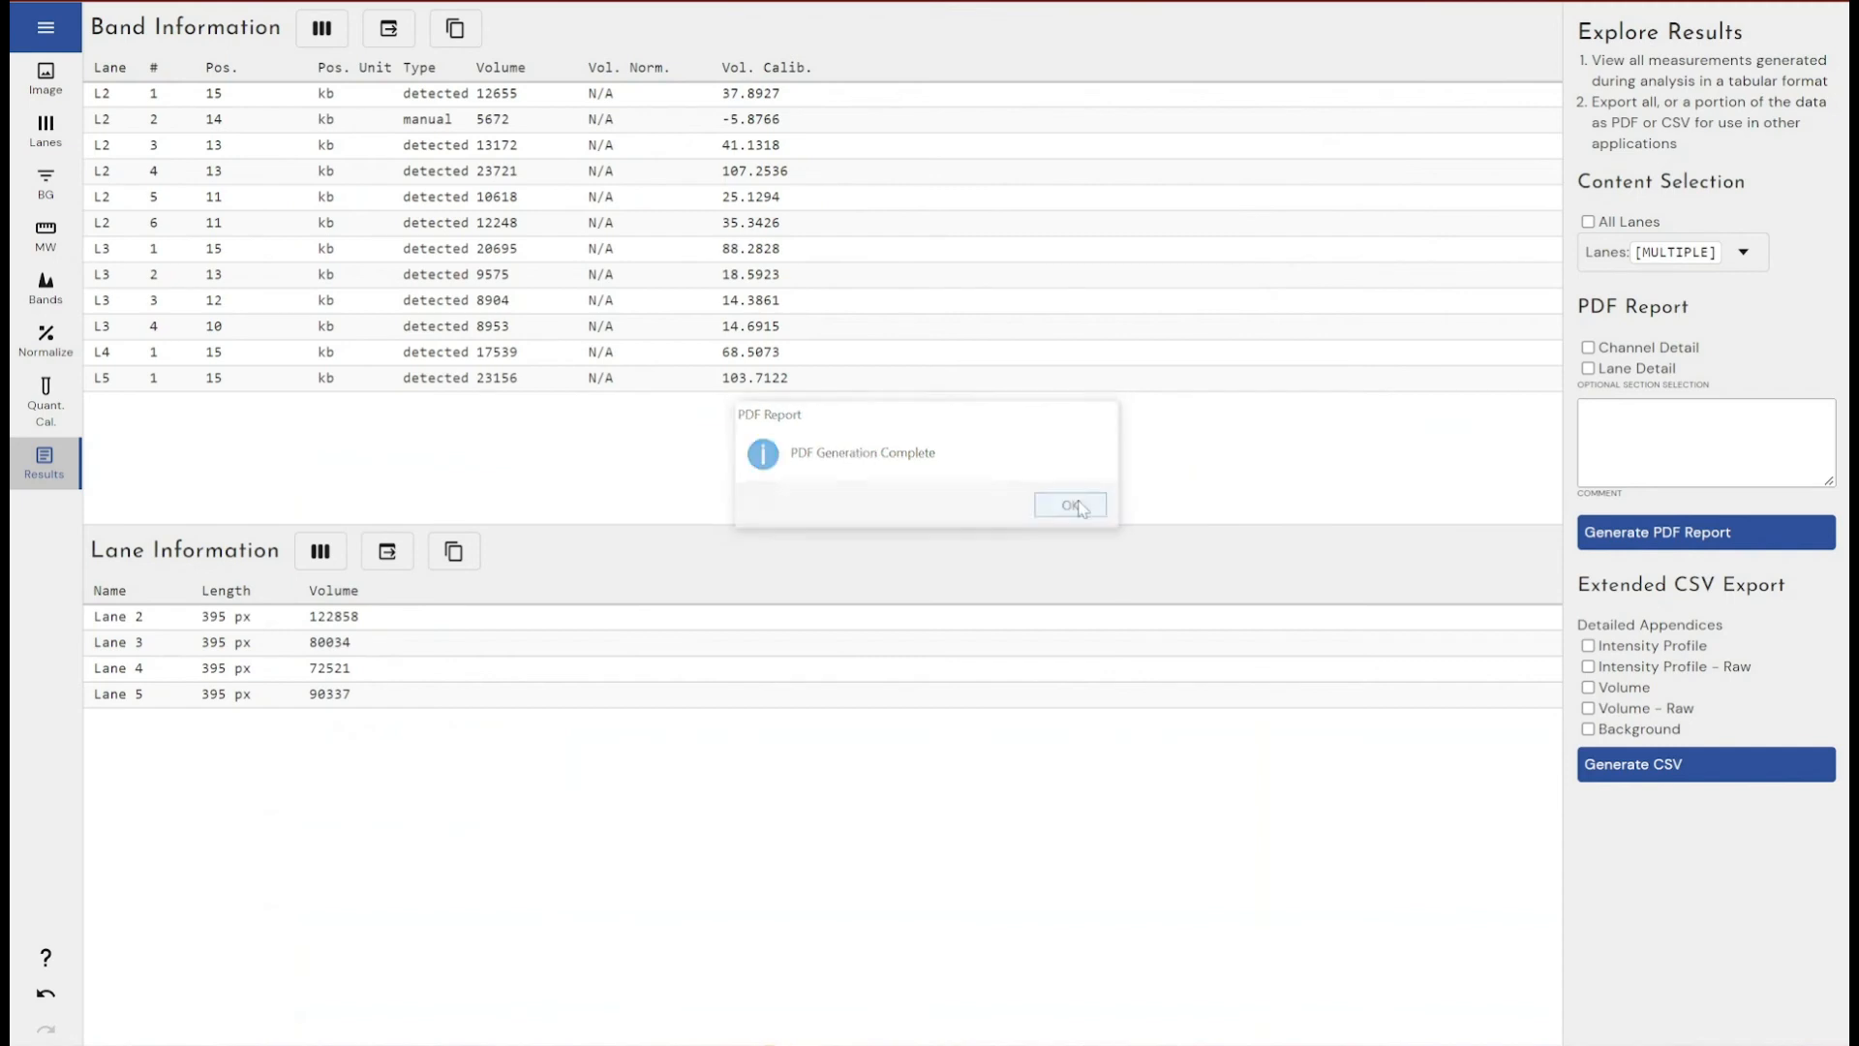
click(1658, 350)
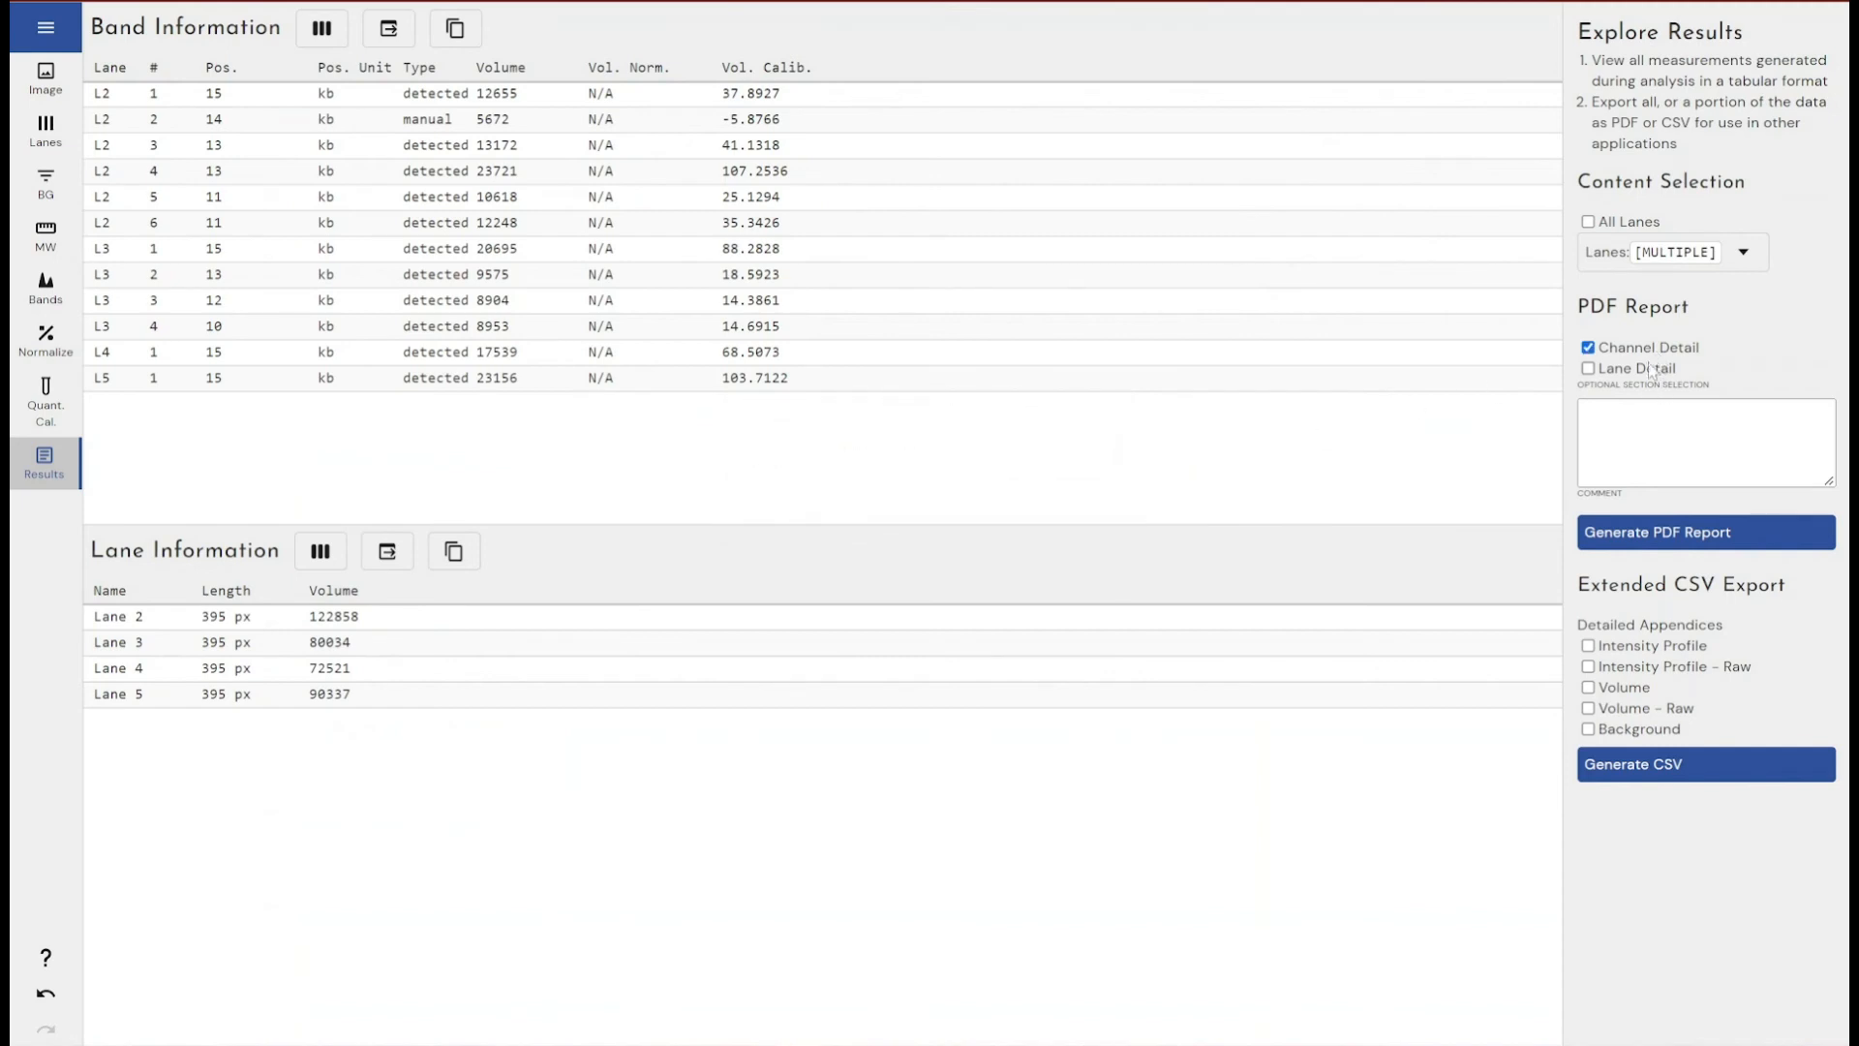
click(1644, 370)
click(1635, 531)
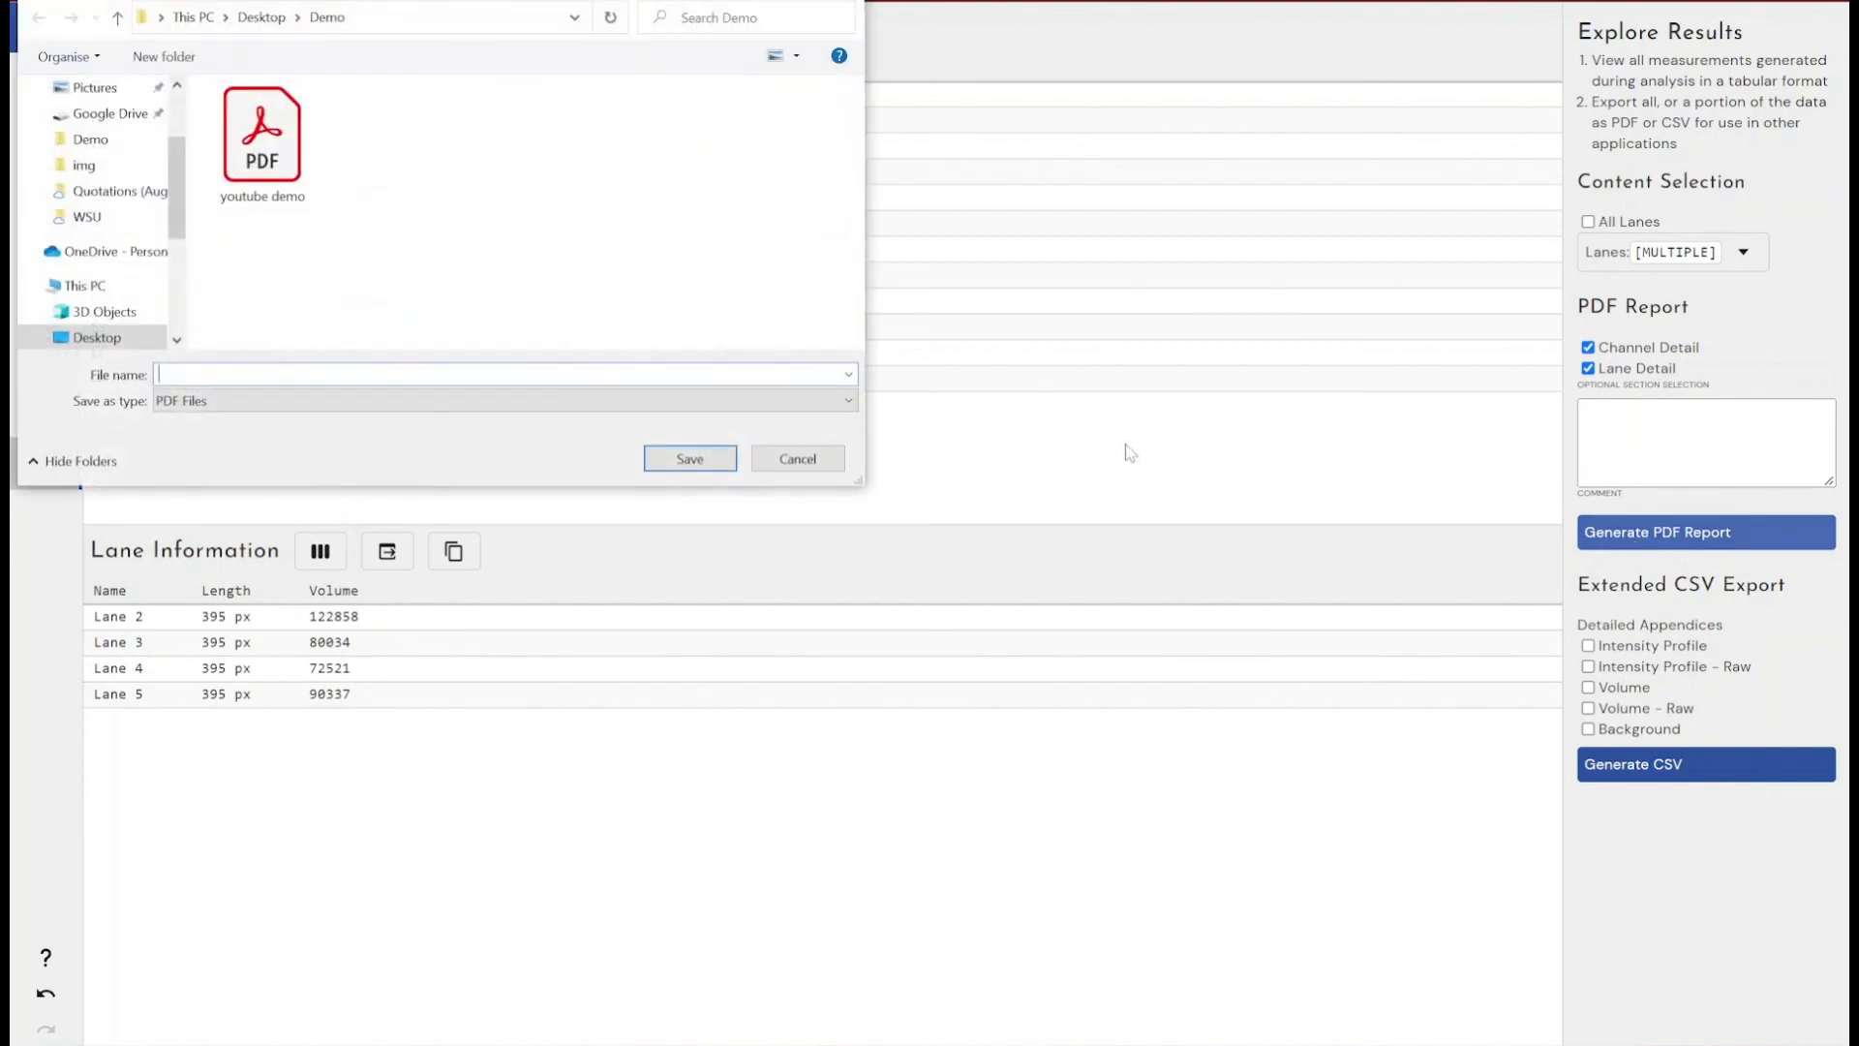
text(youtube)
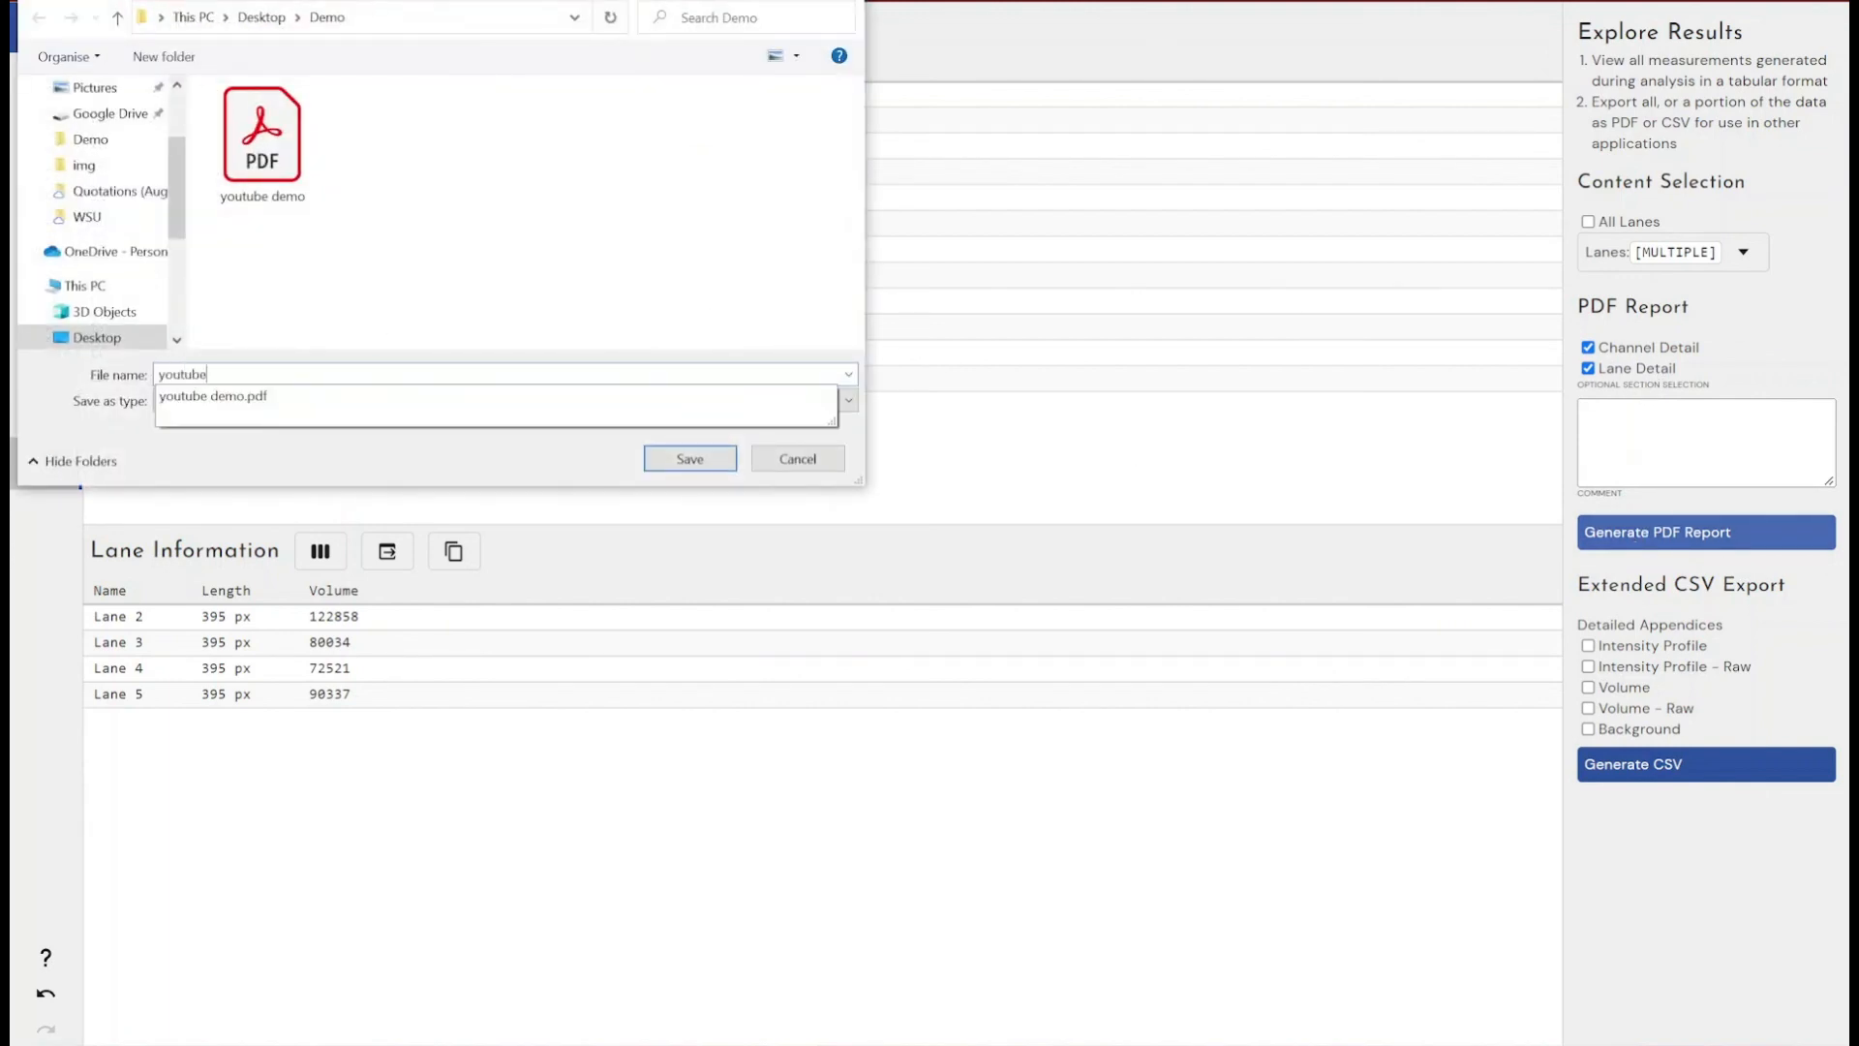
text( demo 2)
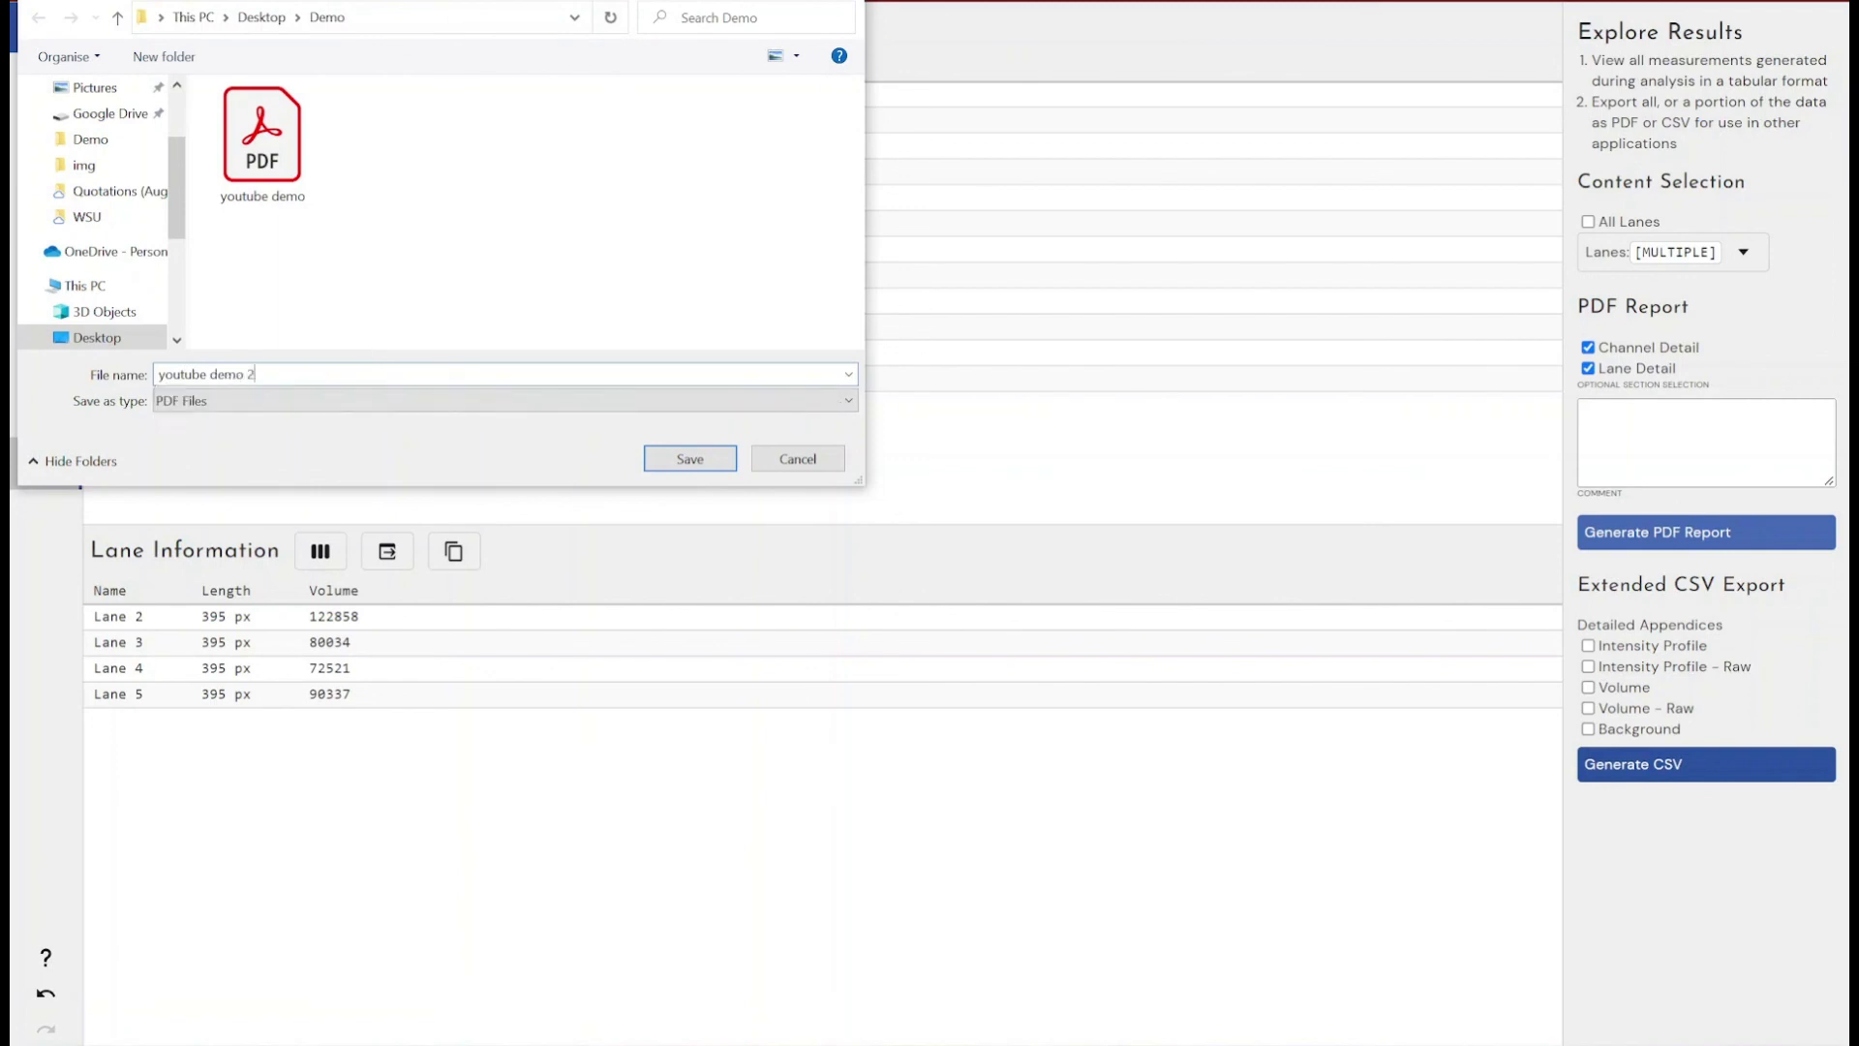
key(Return)
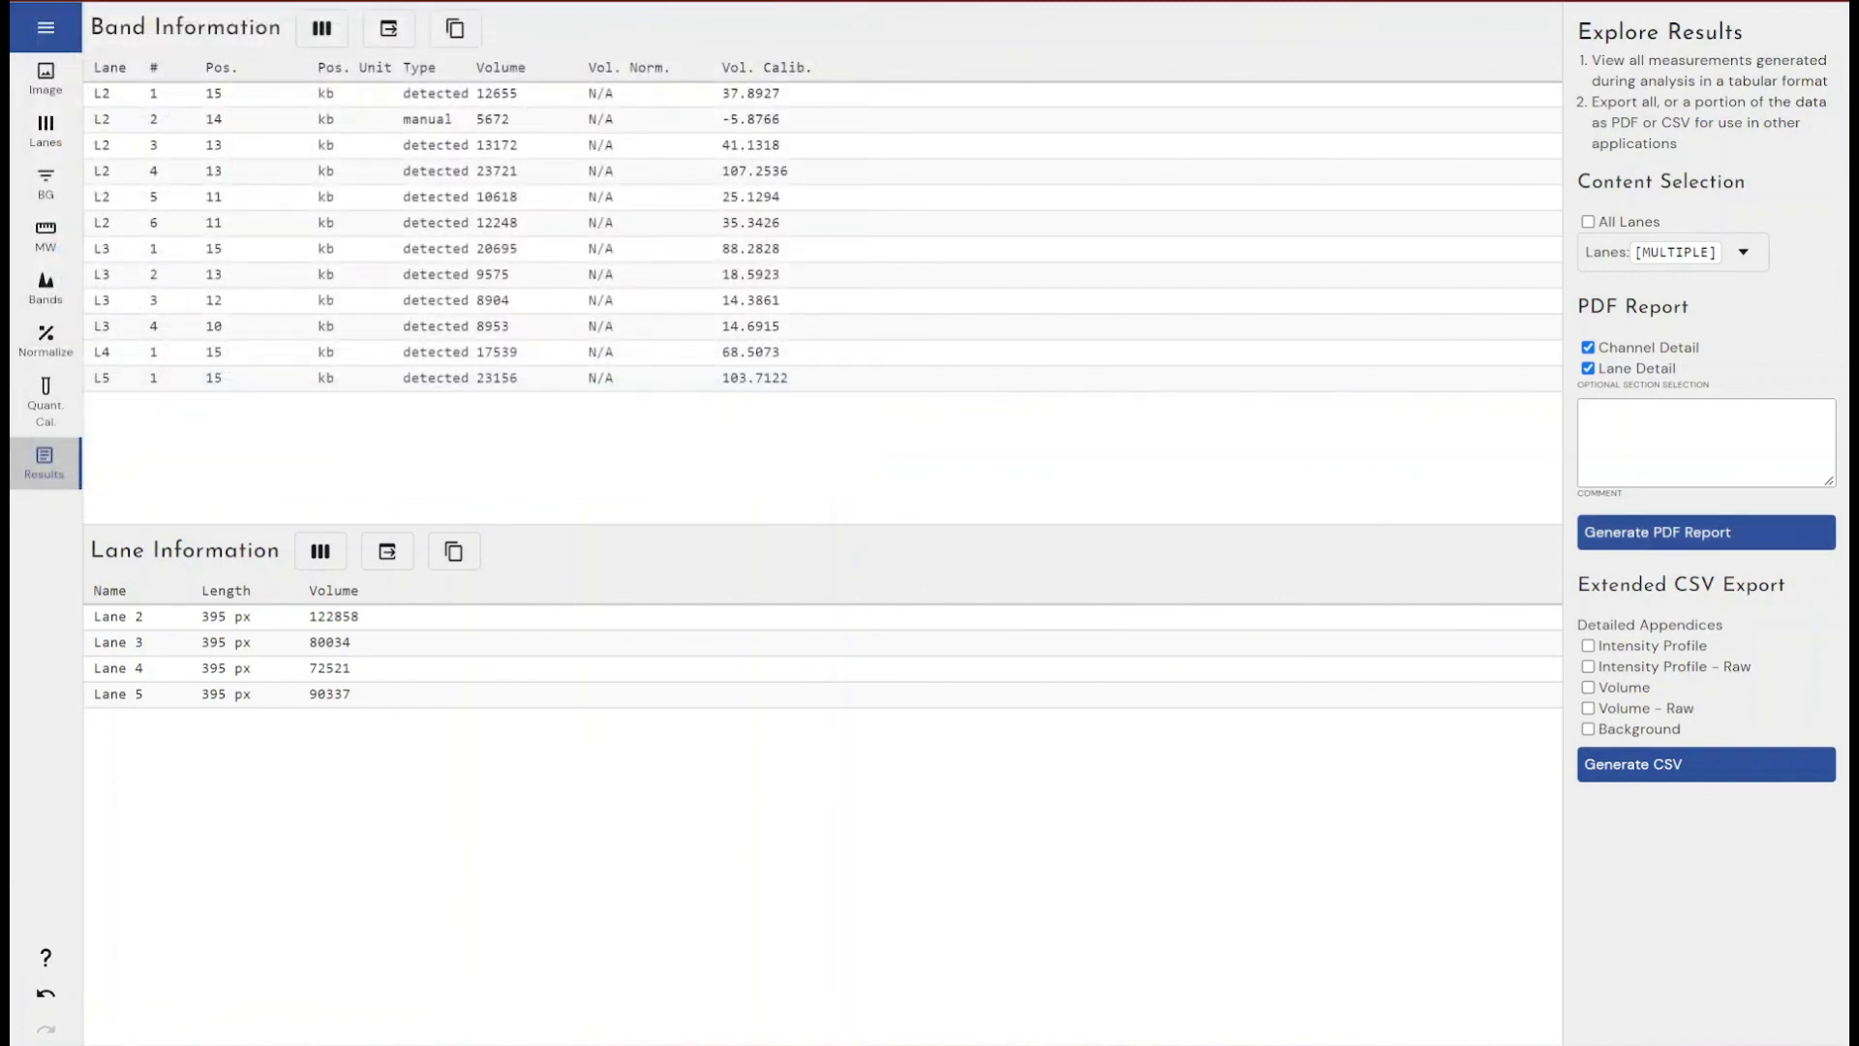
- Open the "youtube demo 2" report from the Demo folder and examine Lane 2's intensity profile and band table
mouse_move(131, 1036)
click(145, 980)
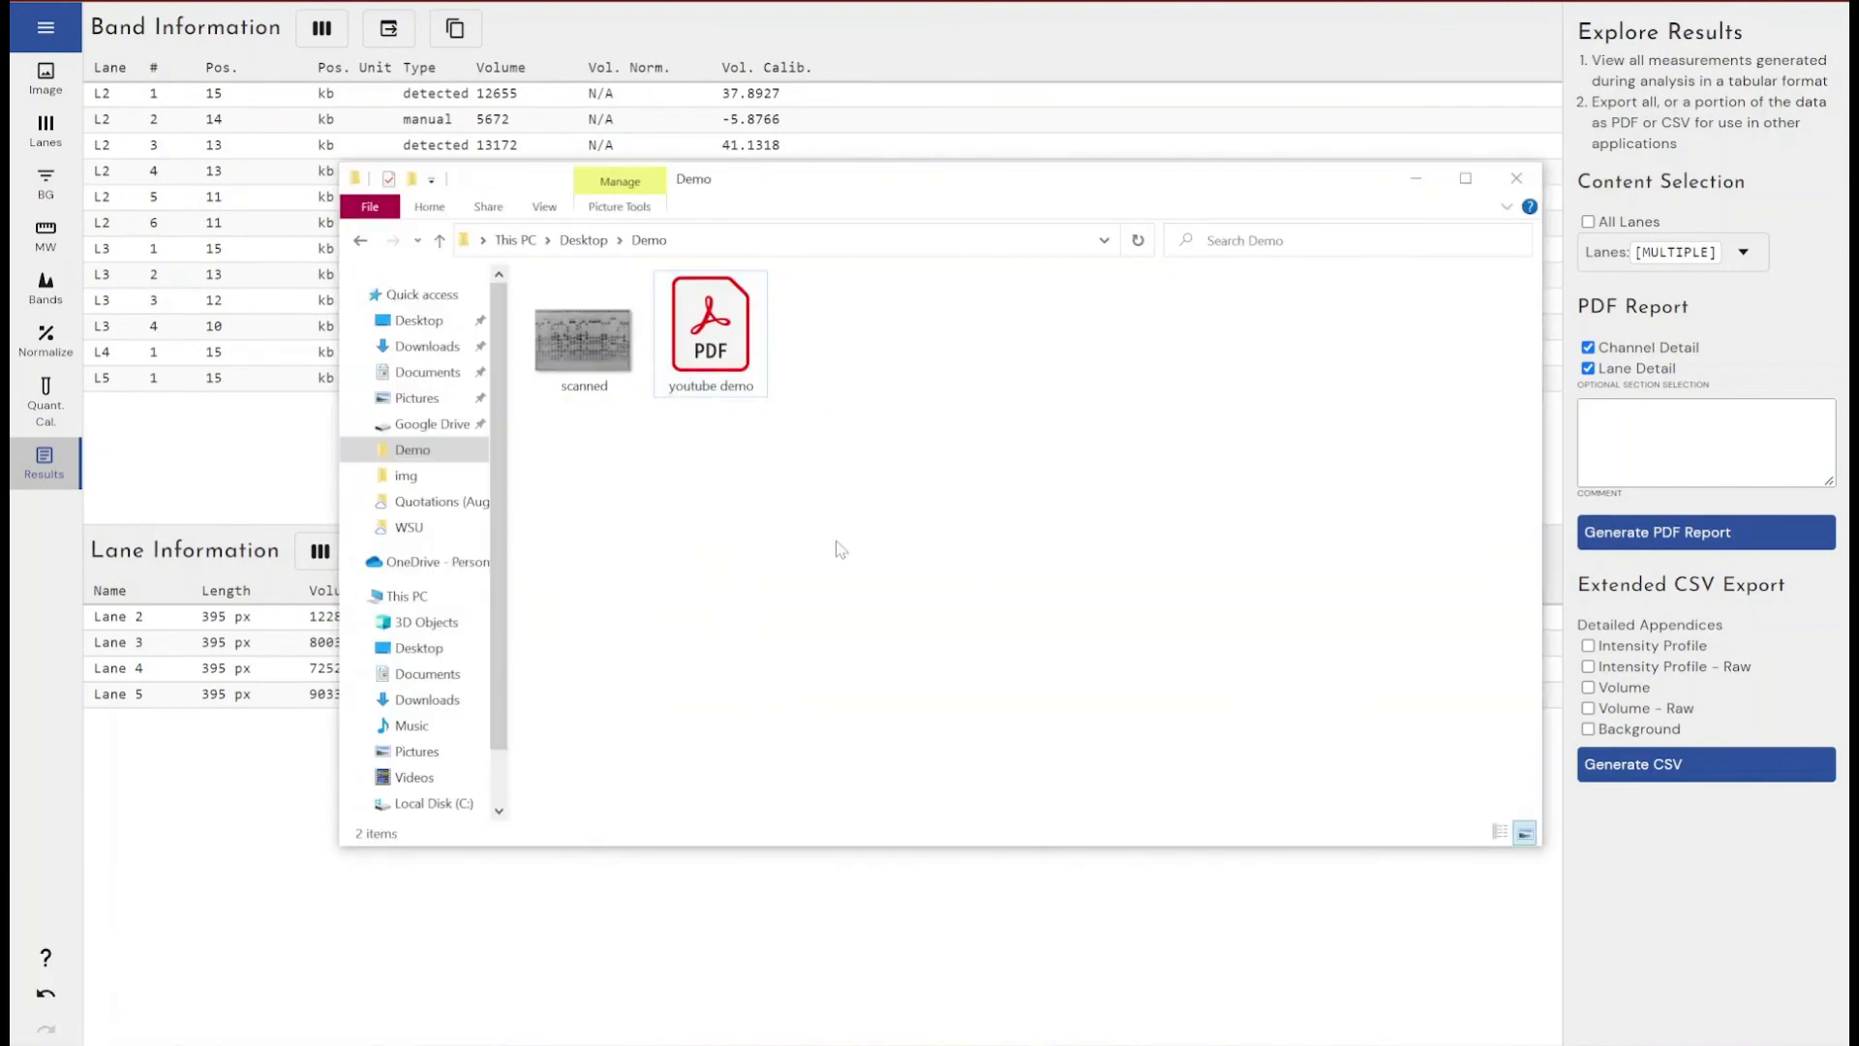
double_click(738, 383)
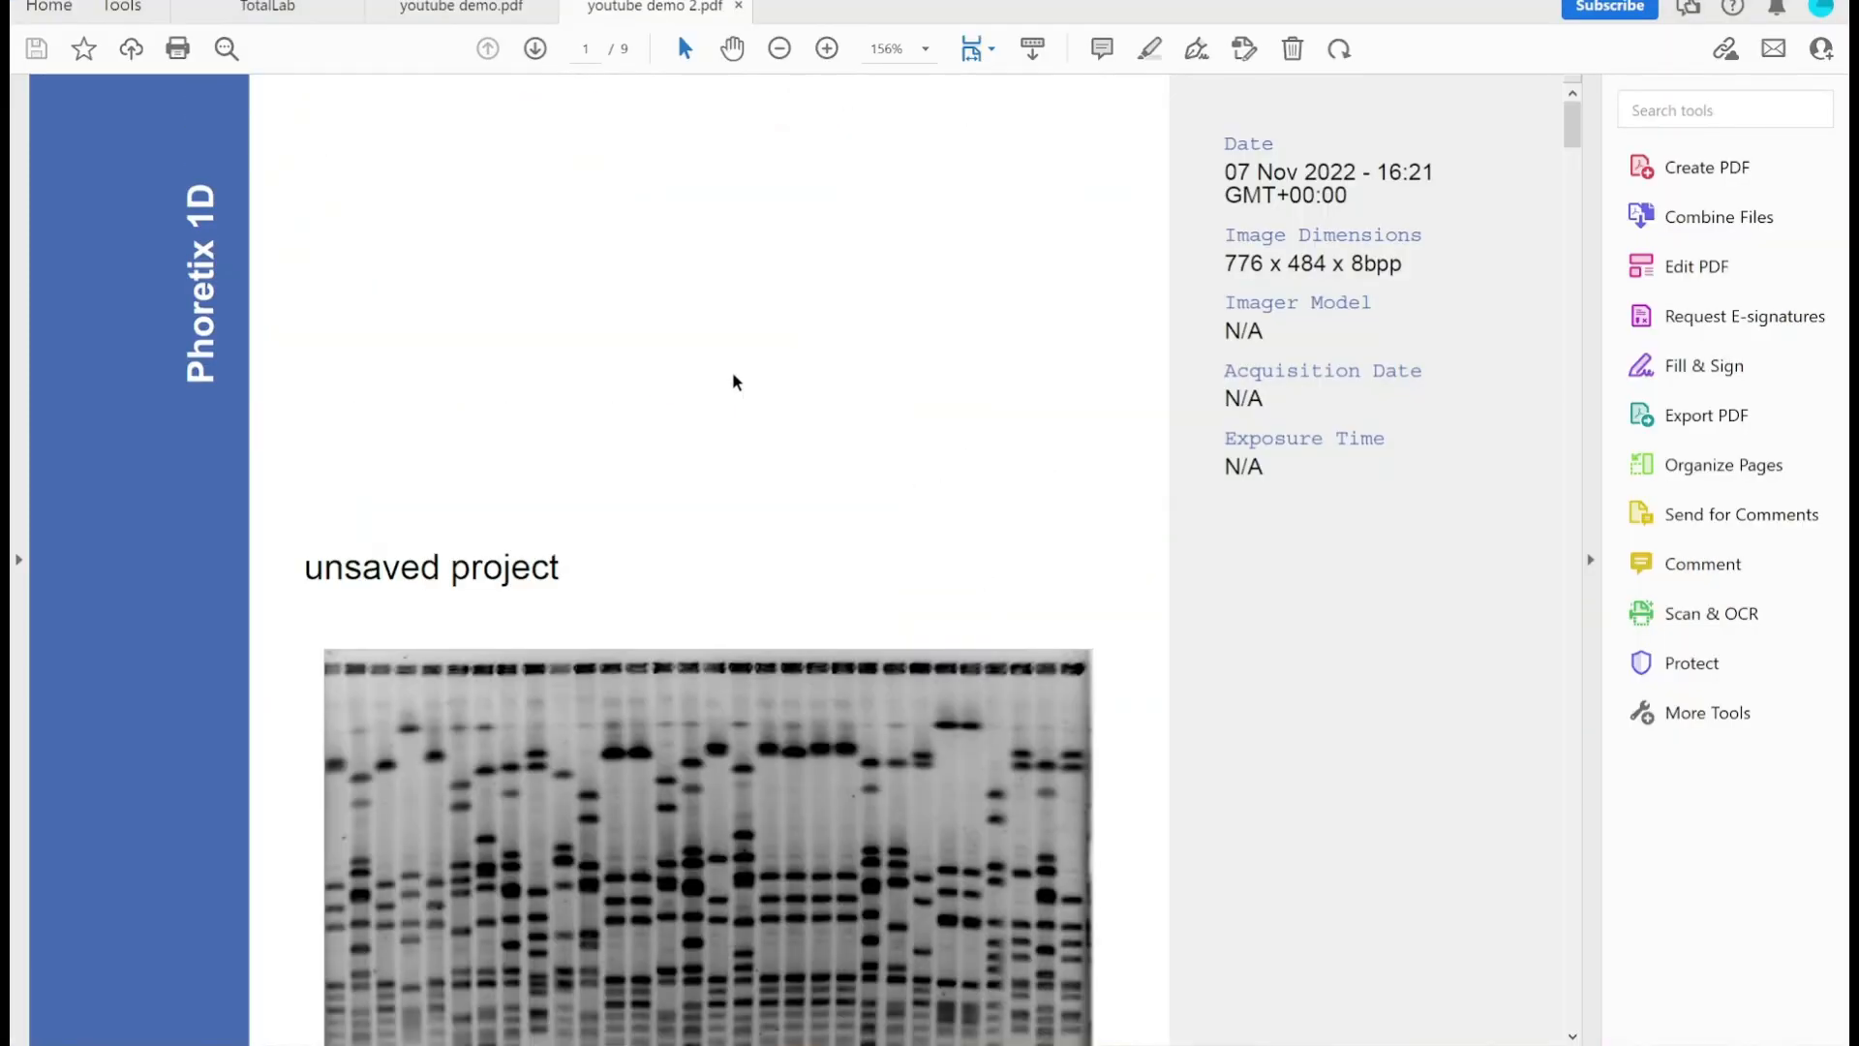
scroll(869, 429, down, 10)
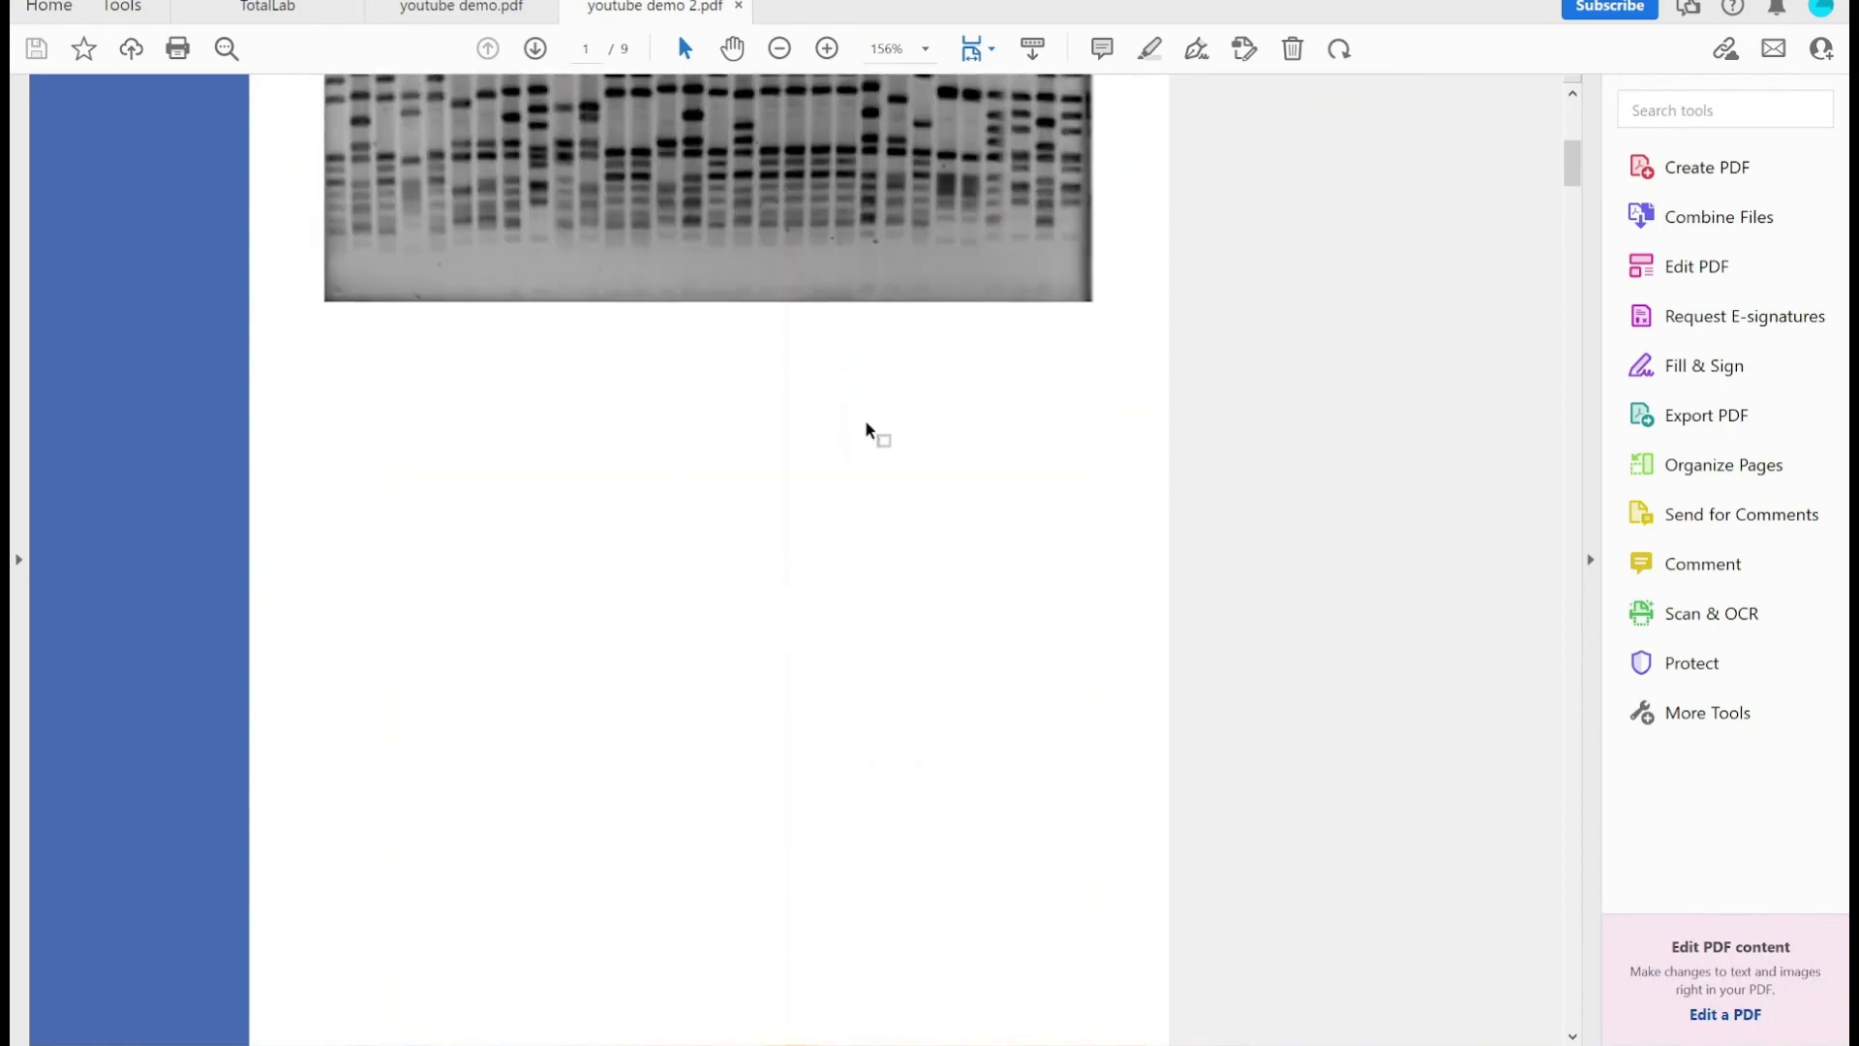
scroll(866, 423, down, 10)
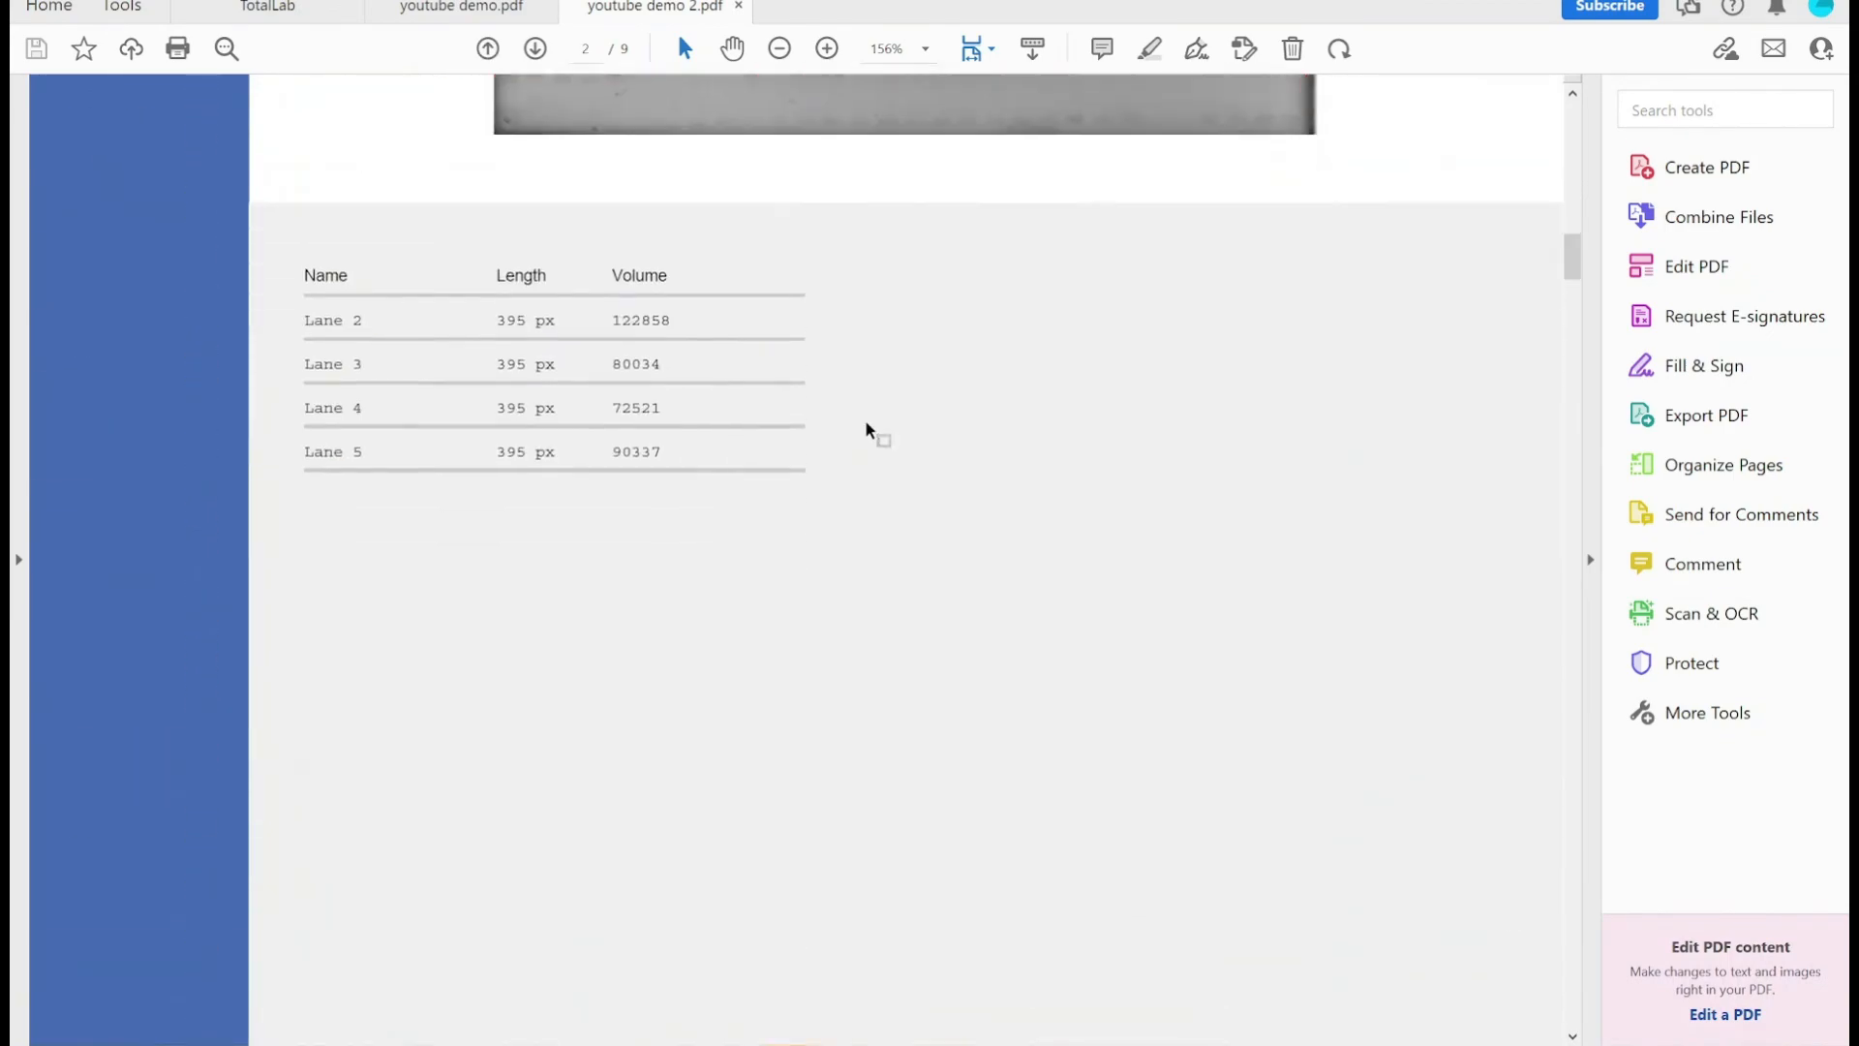
scroll(869, 429, down, 10)
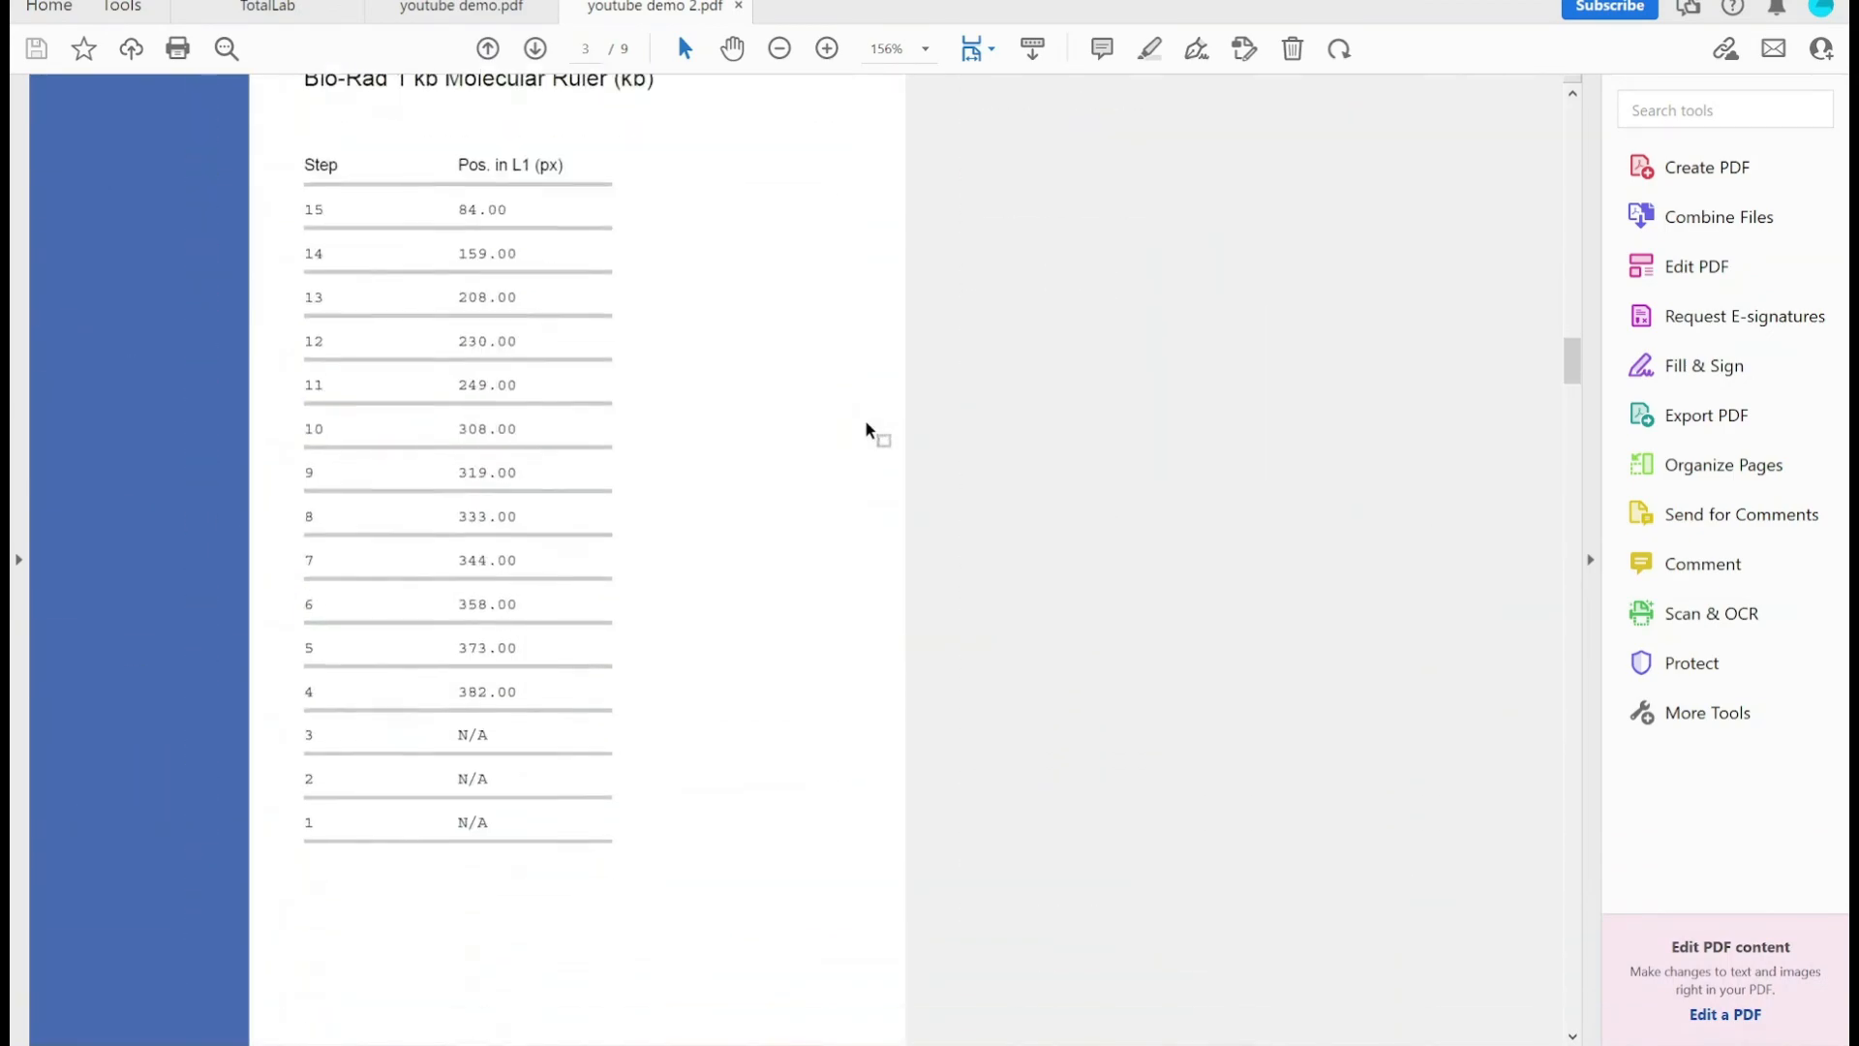
scroll(869, 429, down, 10)
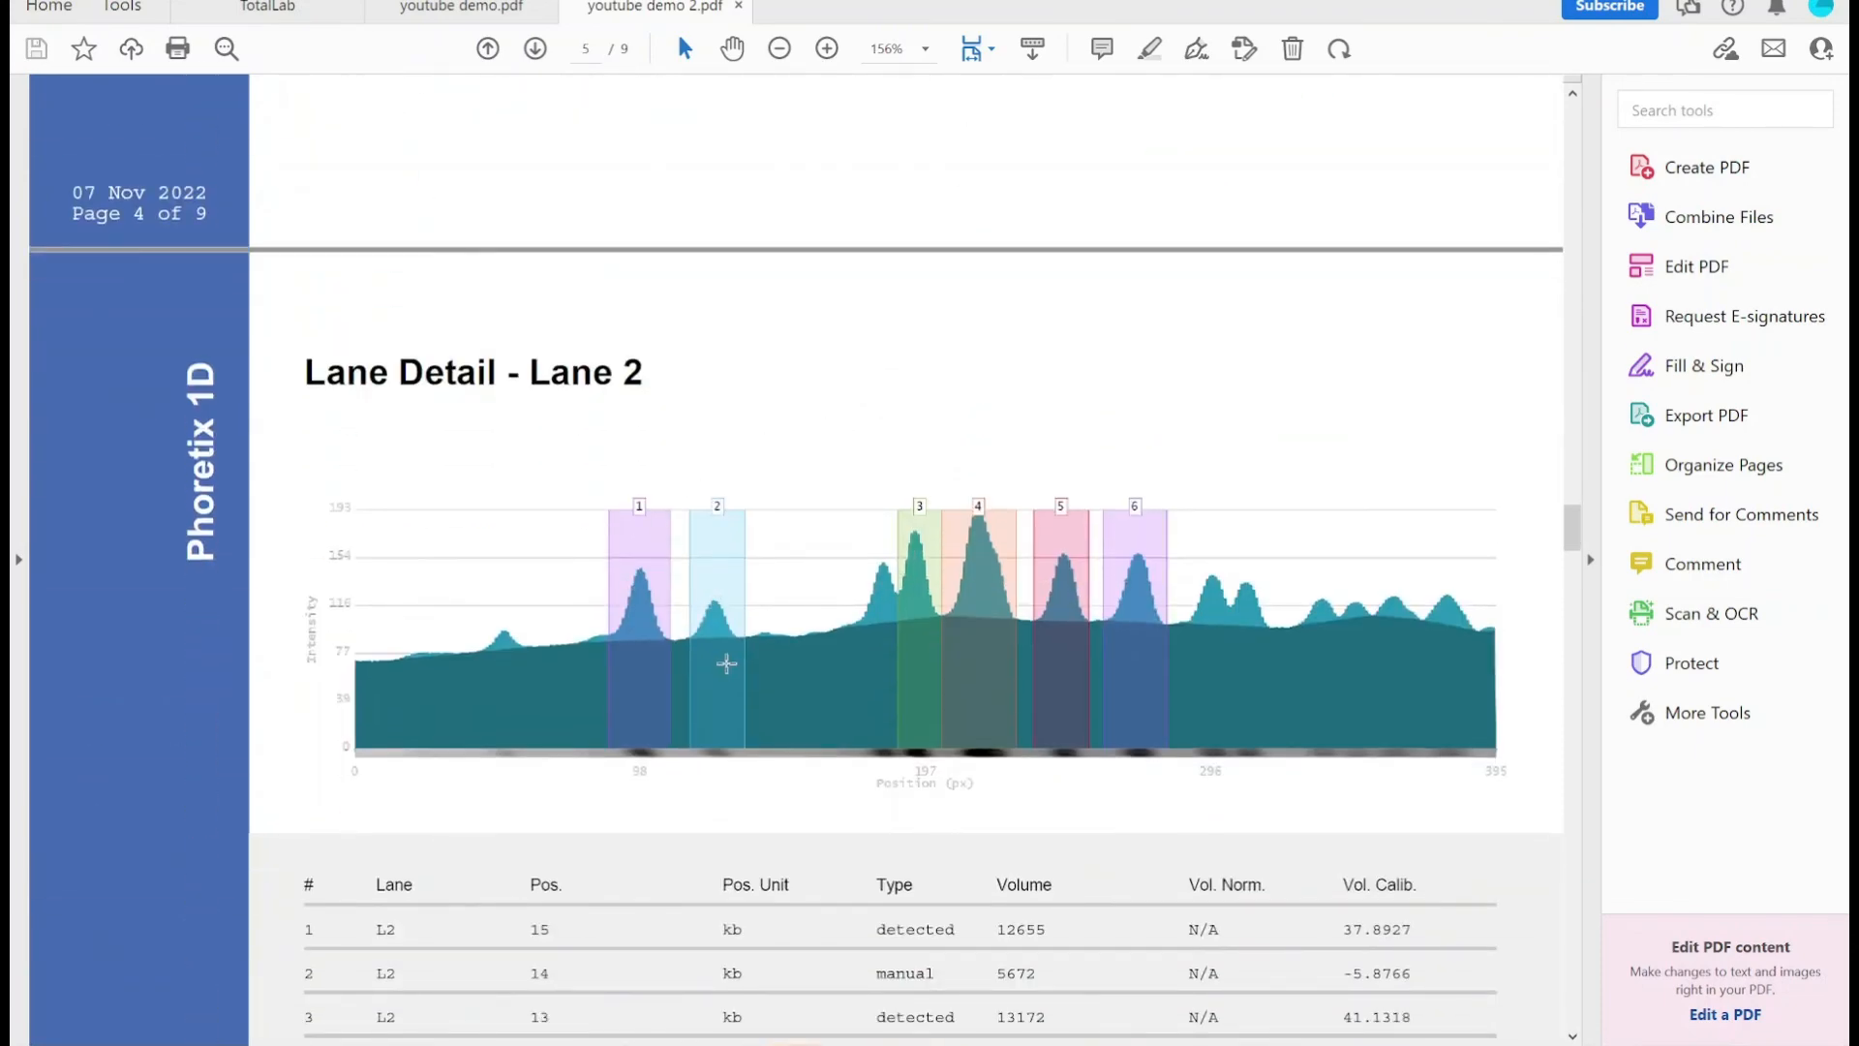
scroll(727, 657, down, 1)
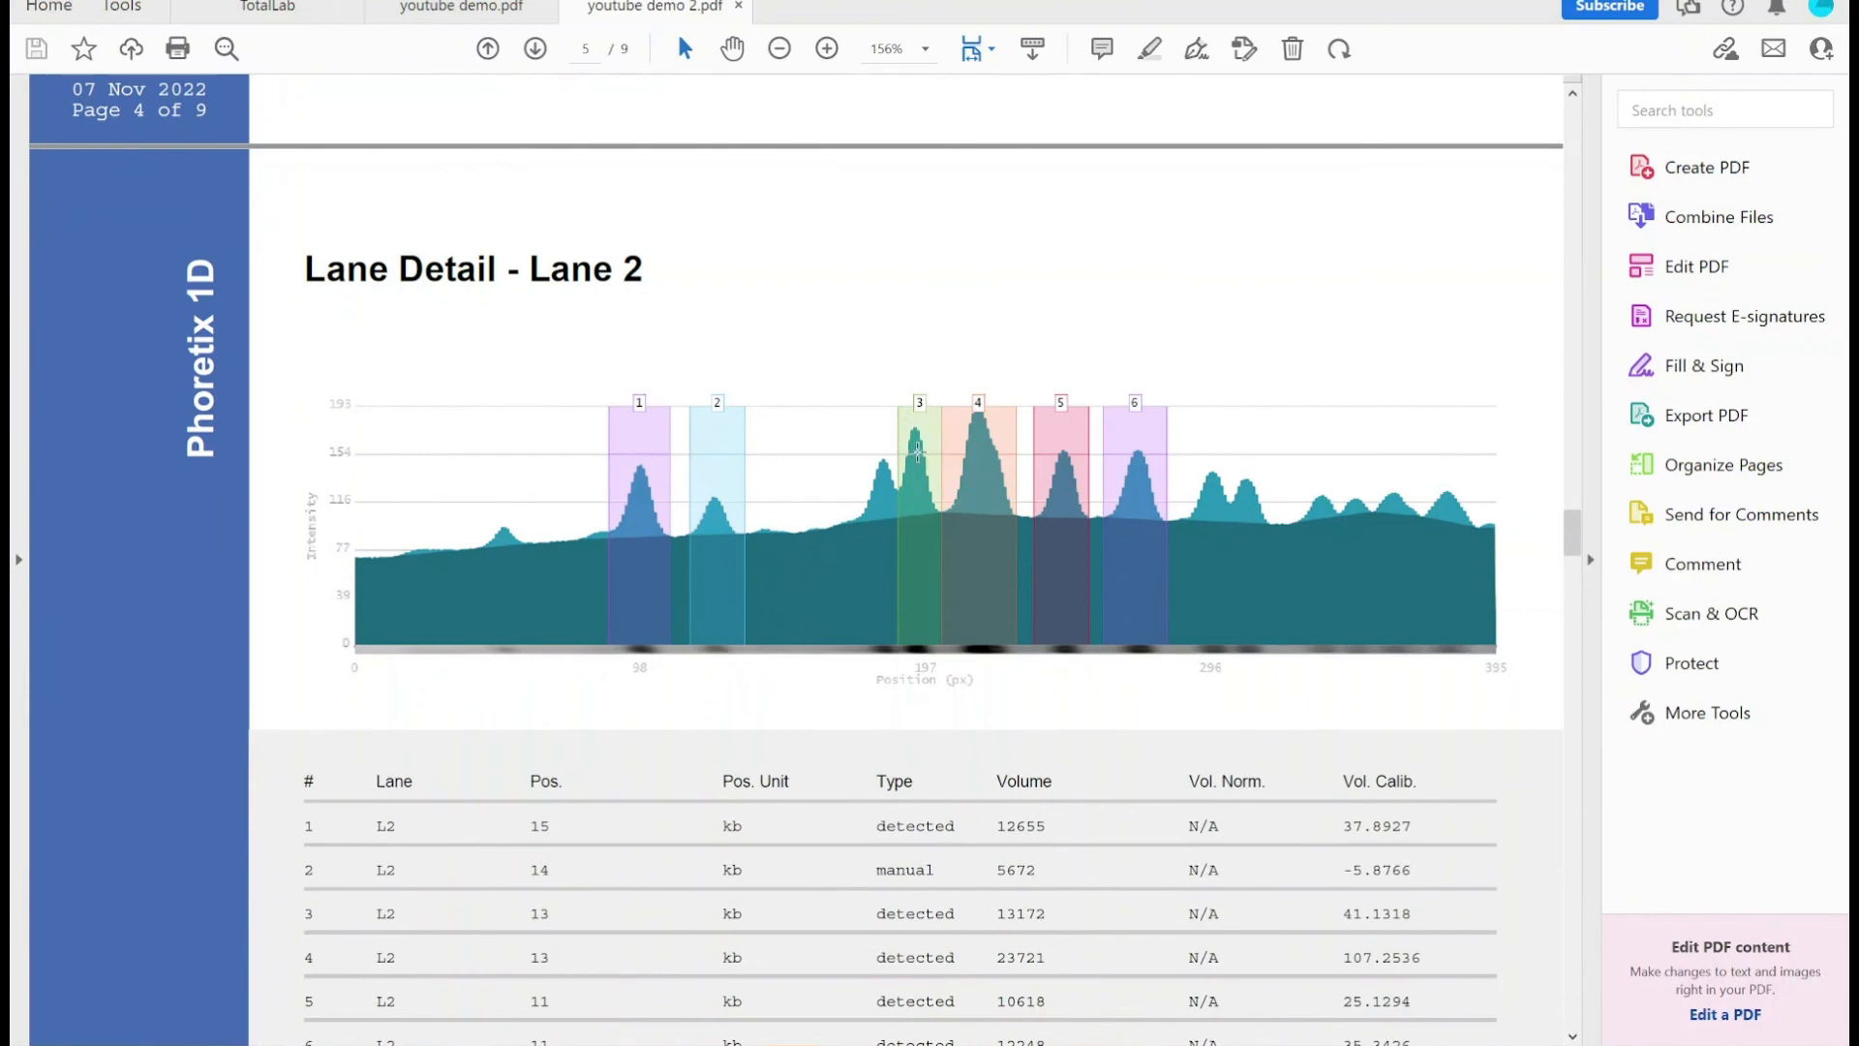
scroll(859, 622, down, 2)
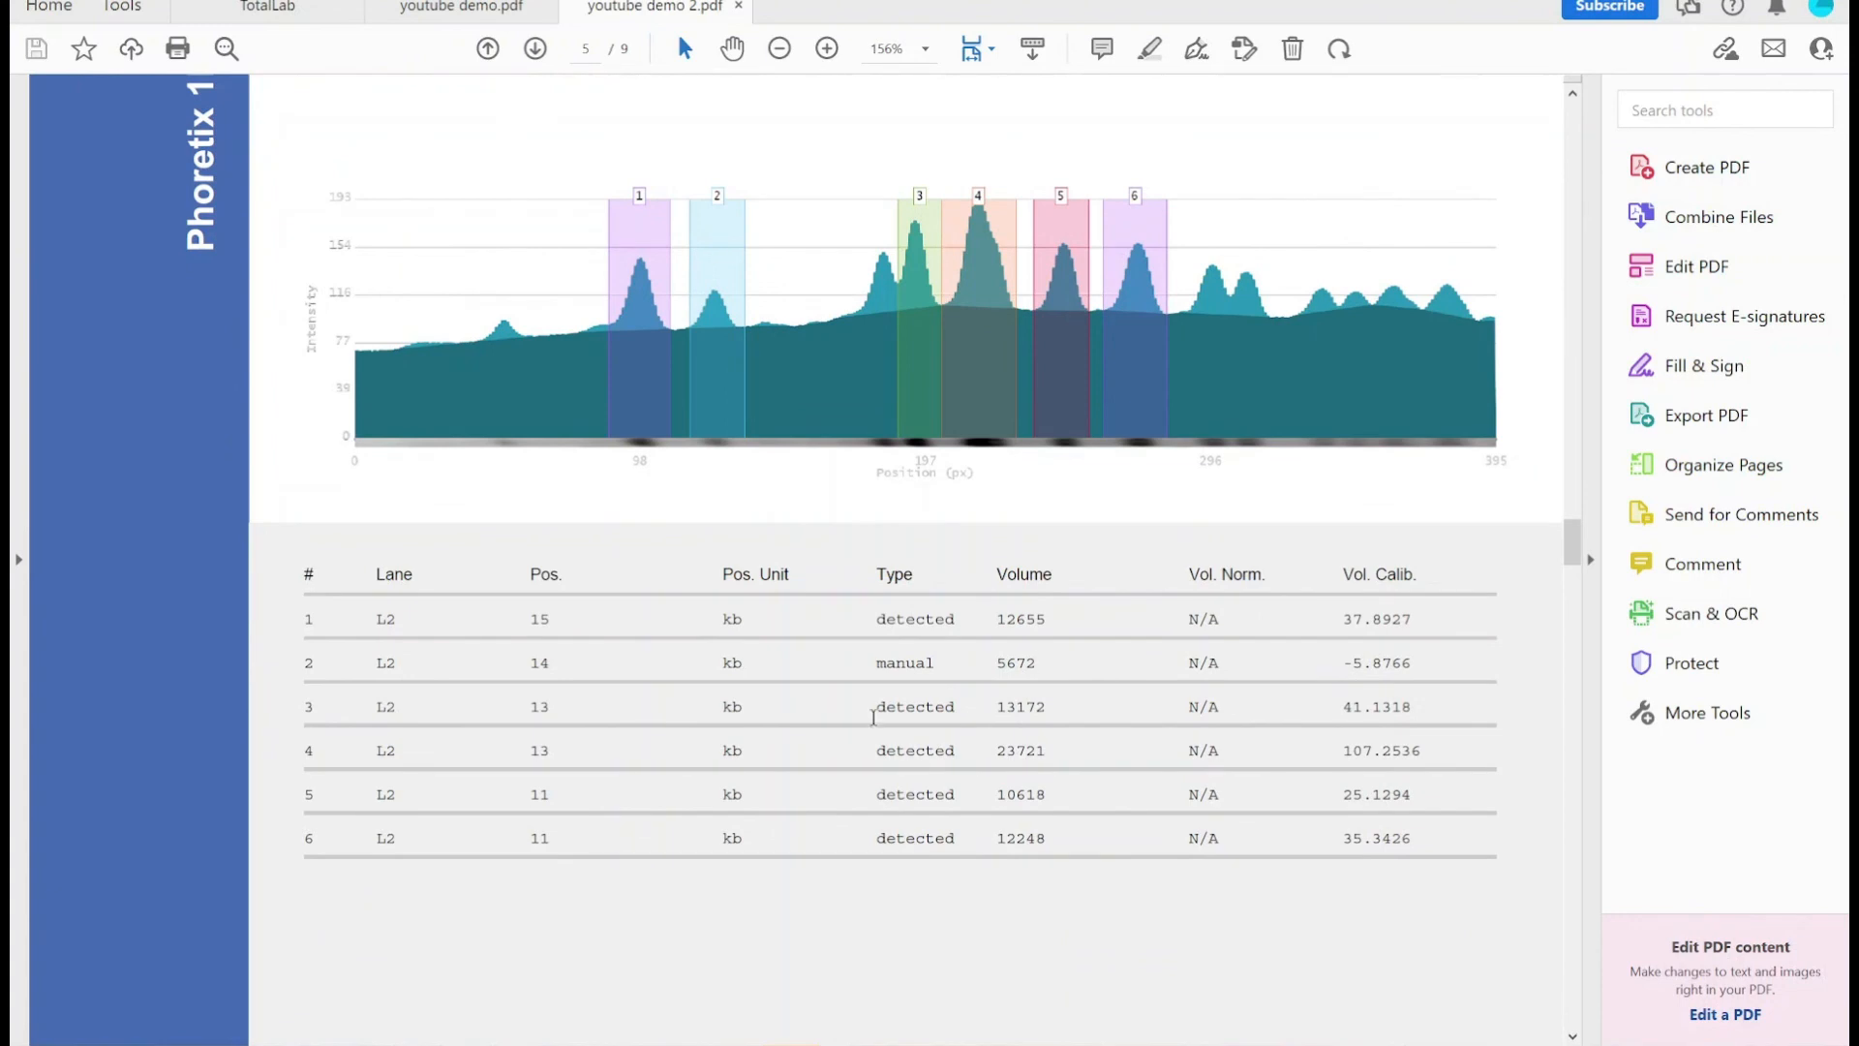
scroll(872, 717, down, 1)
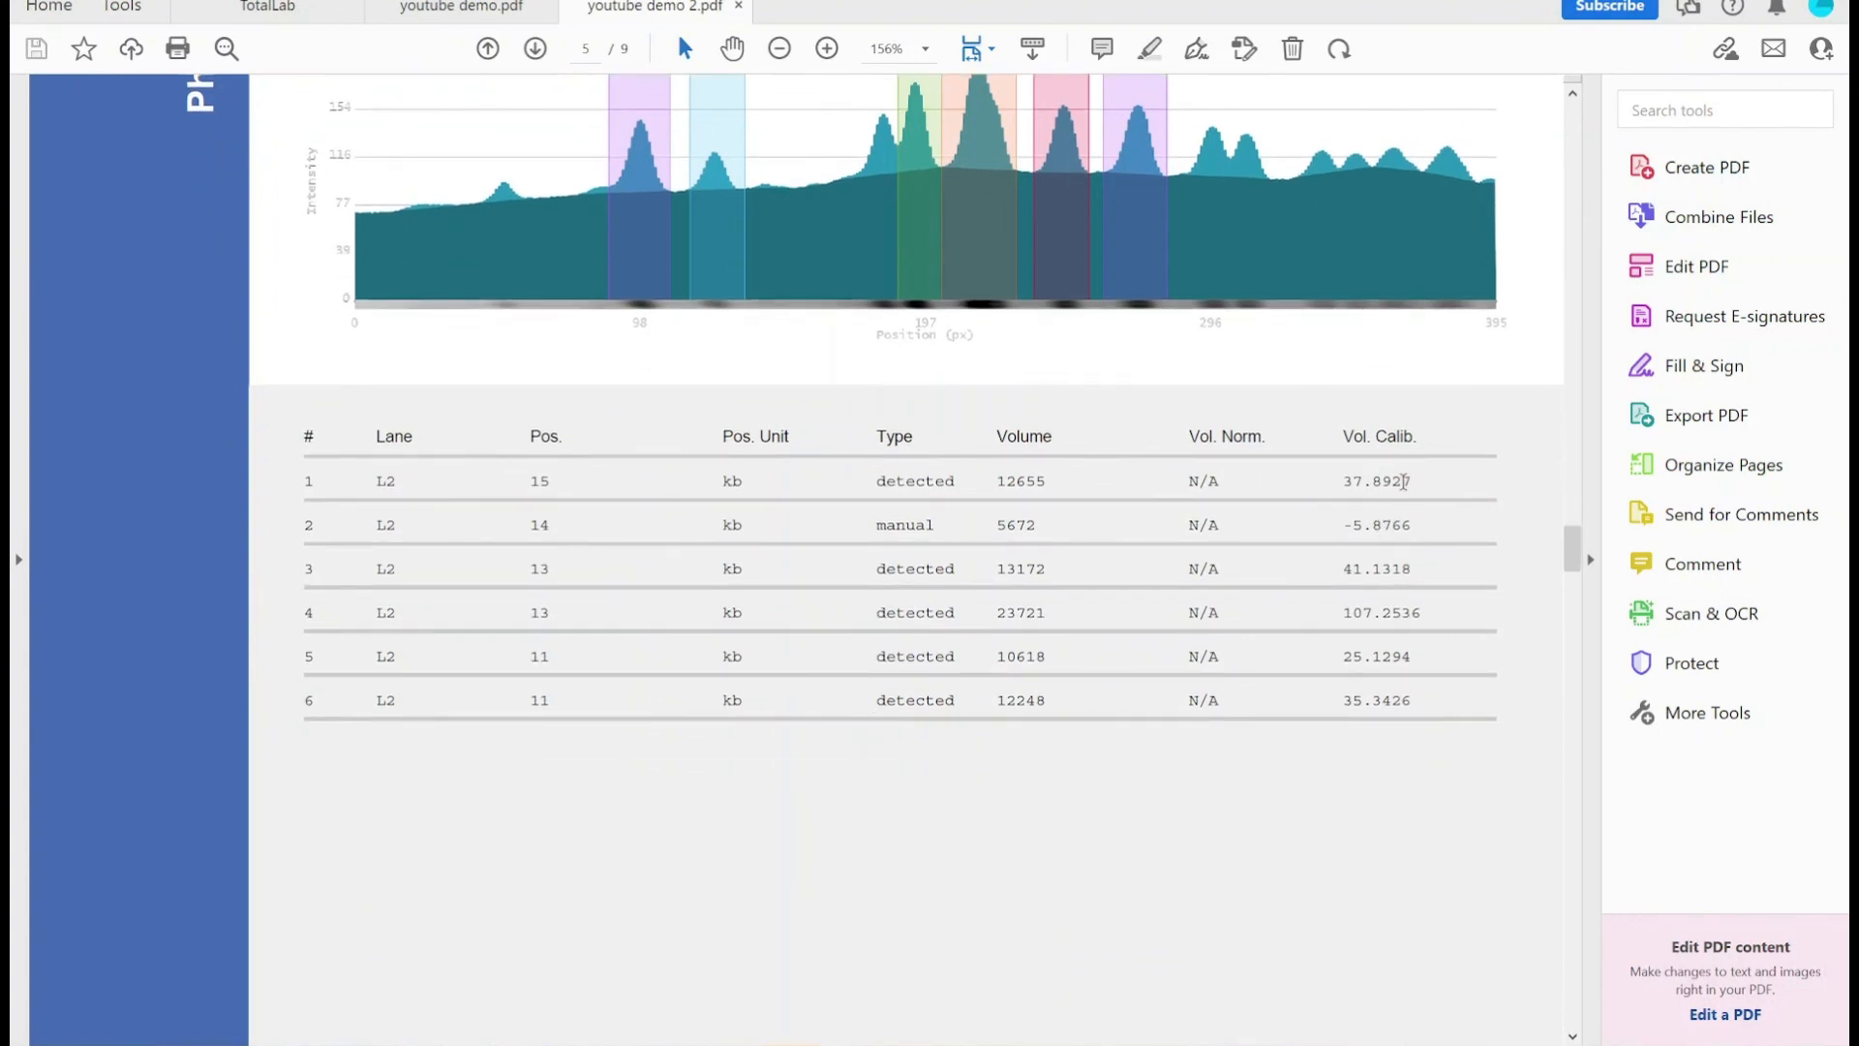
- Examine the remaining lane detail pages and the Channel 1 image detail, and return to the report's first page
scroll(1291, 643, down, 9)
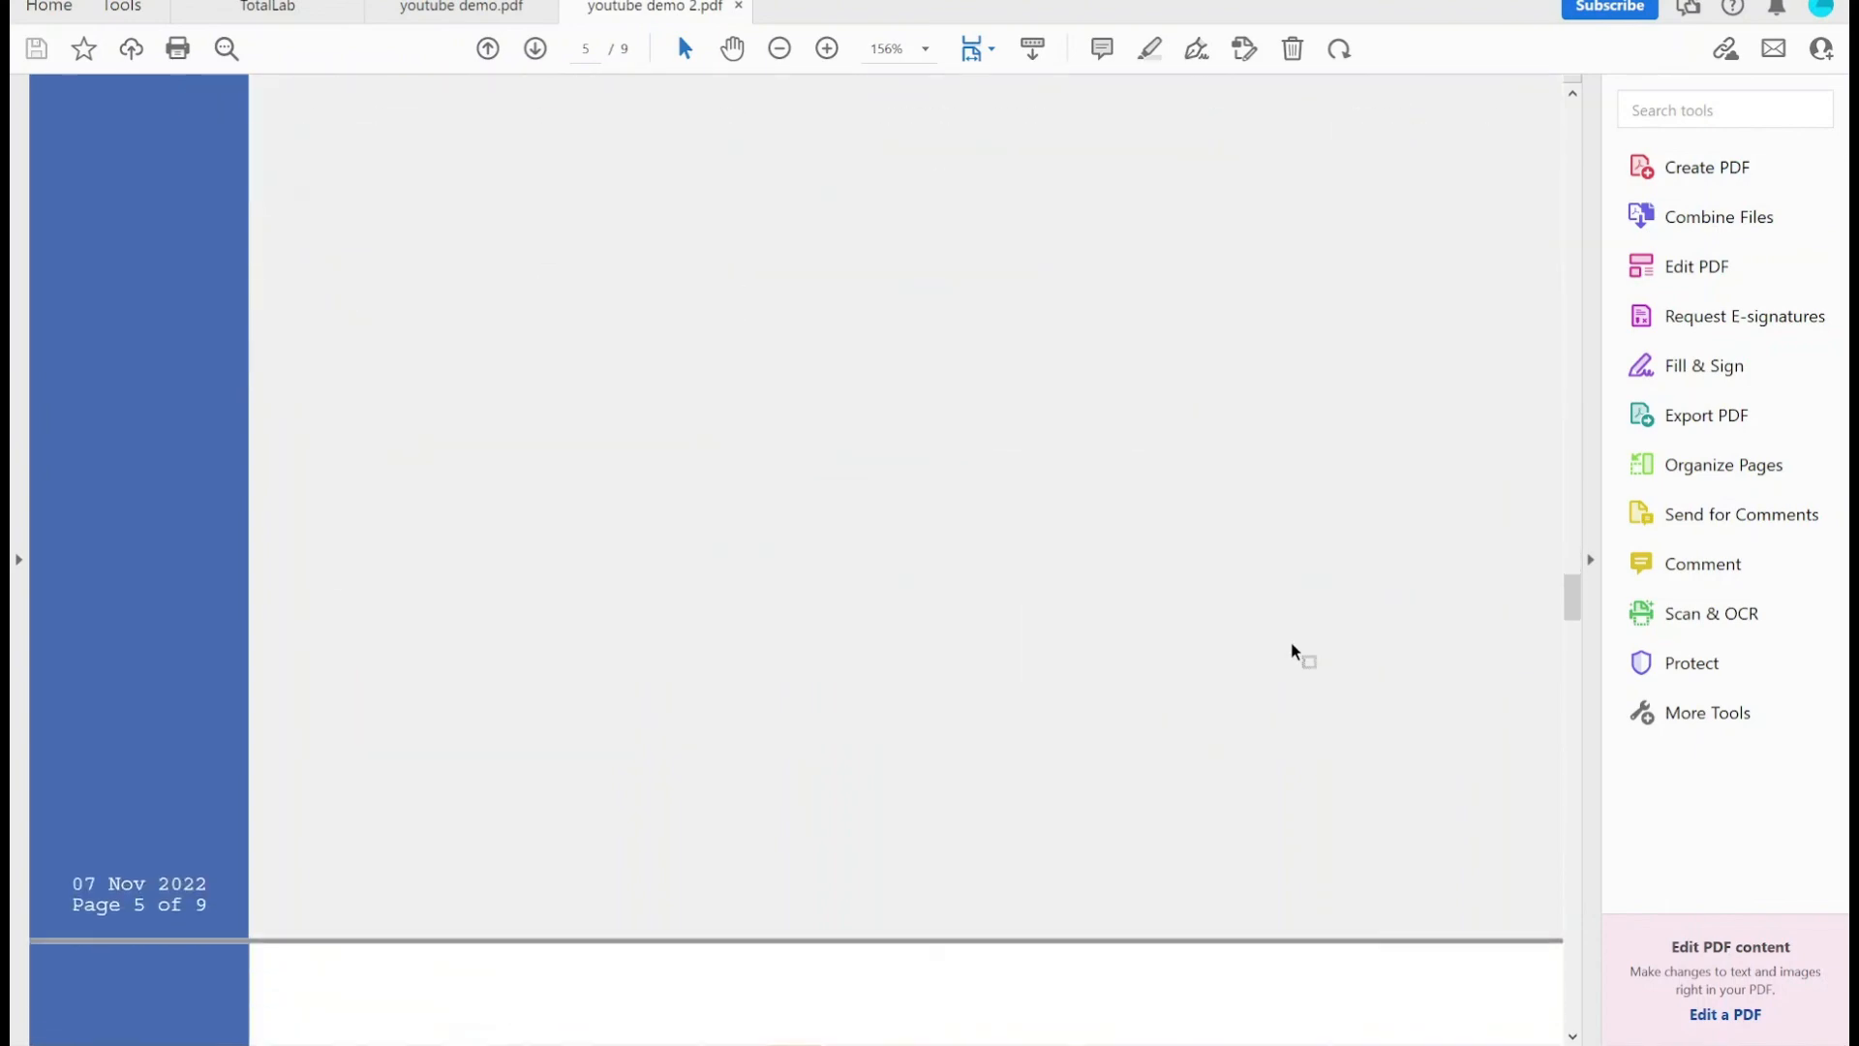
scroll(1029, 688, down, 10)
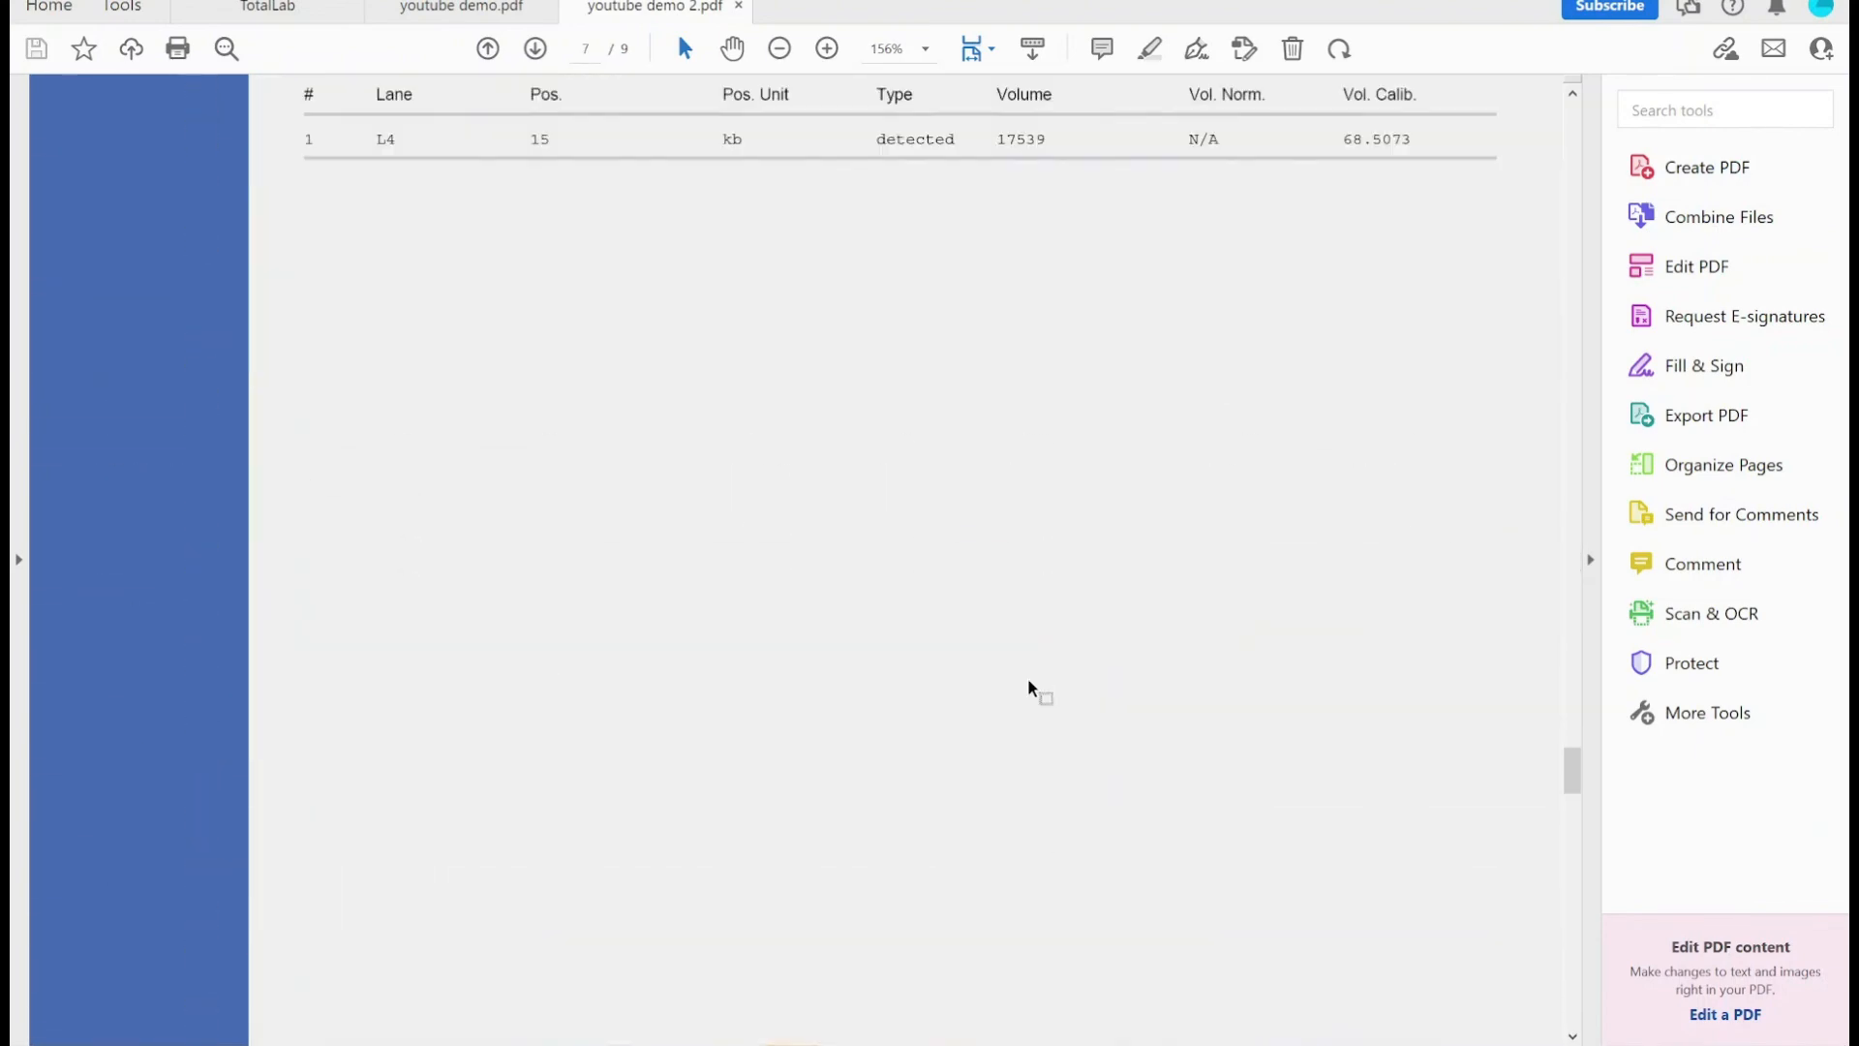
scroll(1030, 685, down, 10)
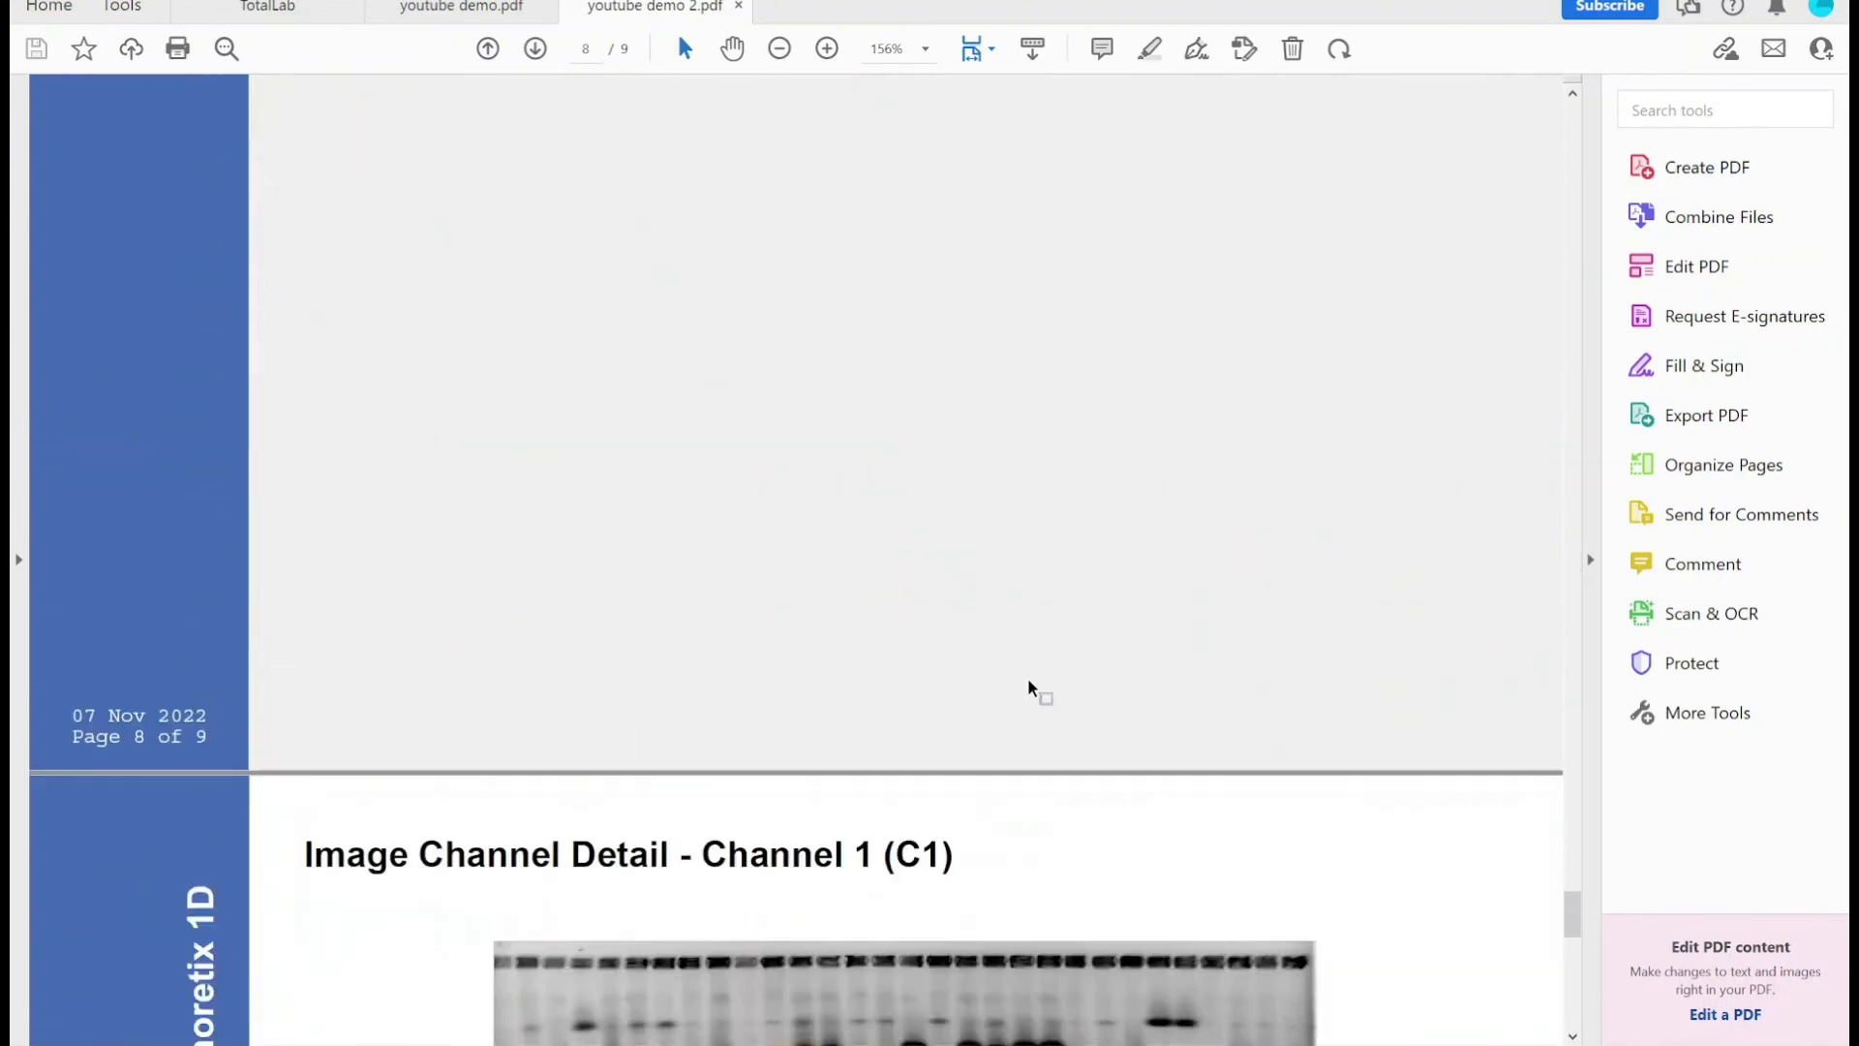
scroll(1029, 682, down, 8)
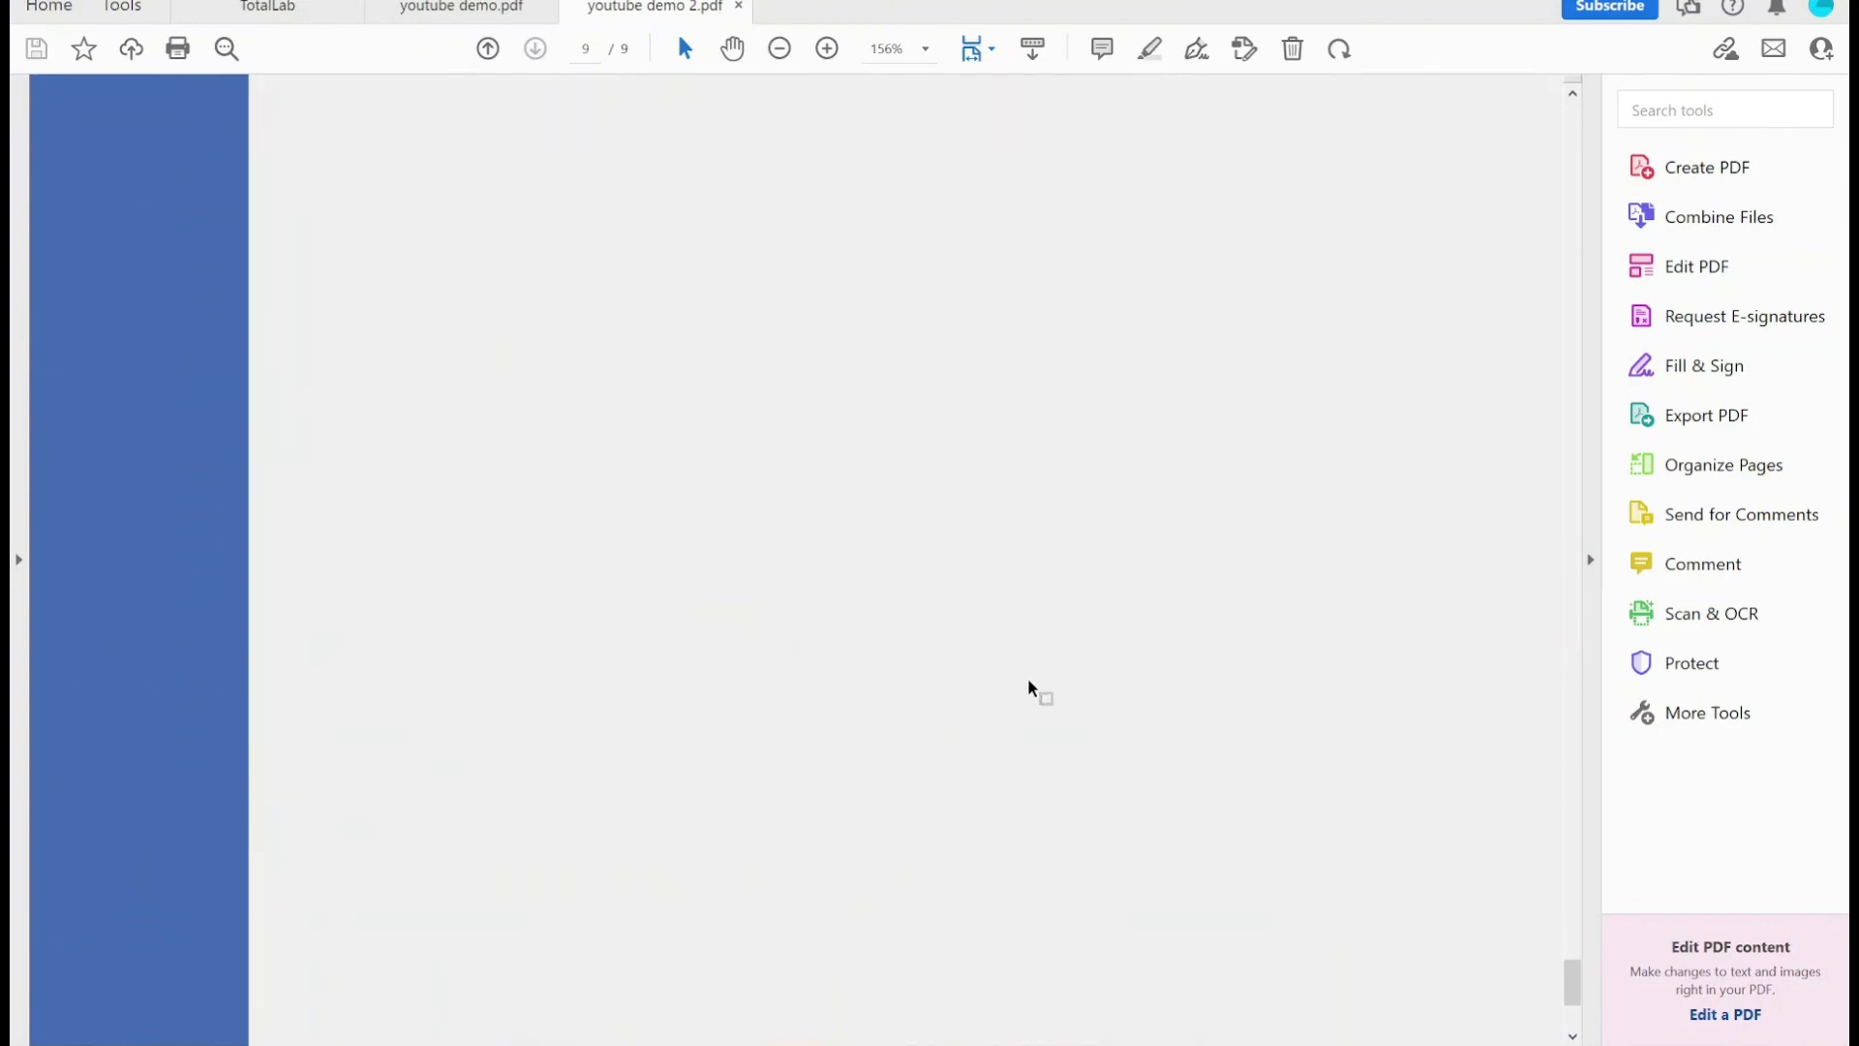
scroll(1029, 688, up, 20)
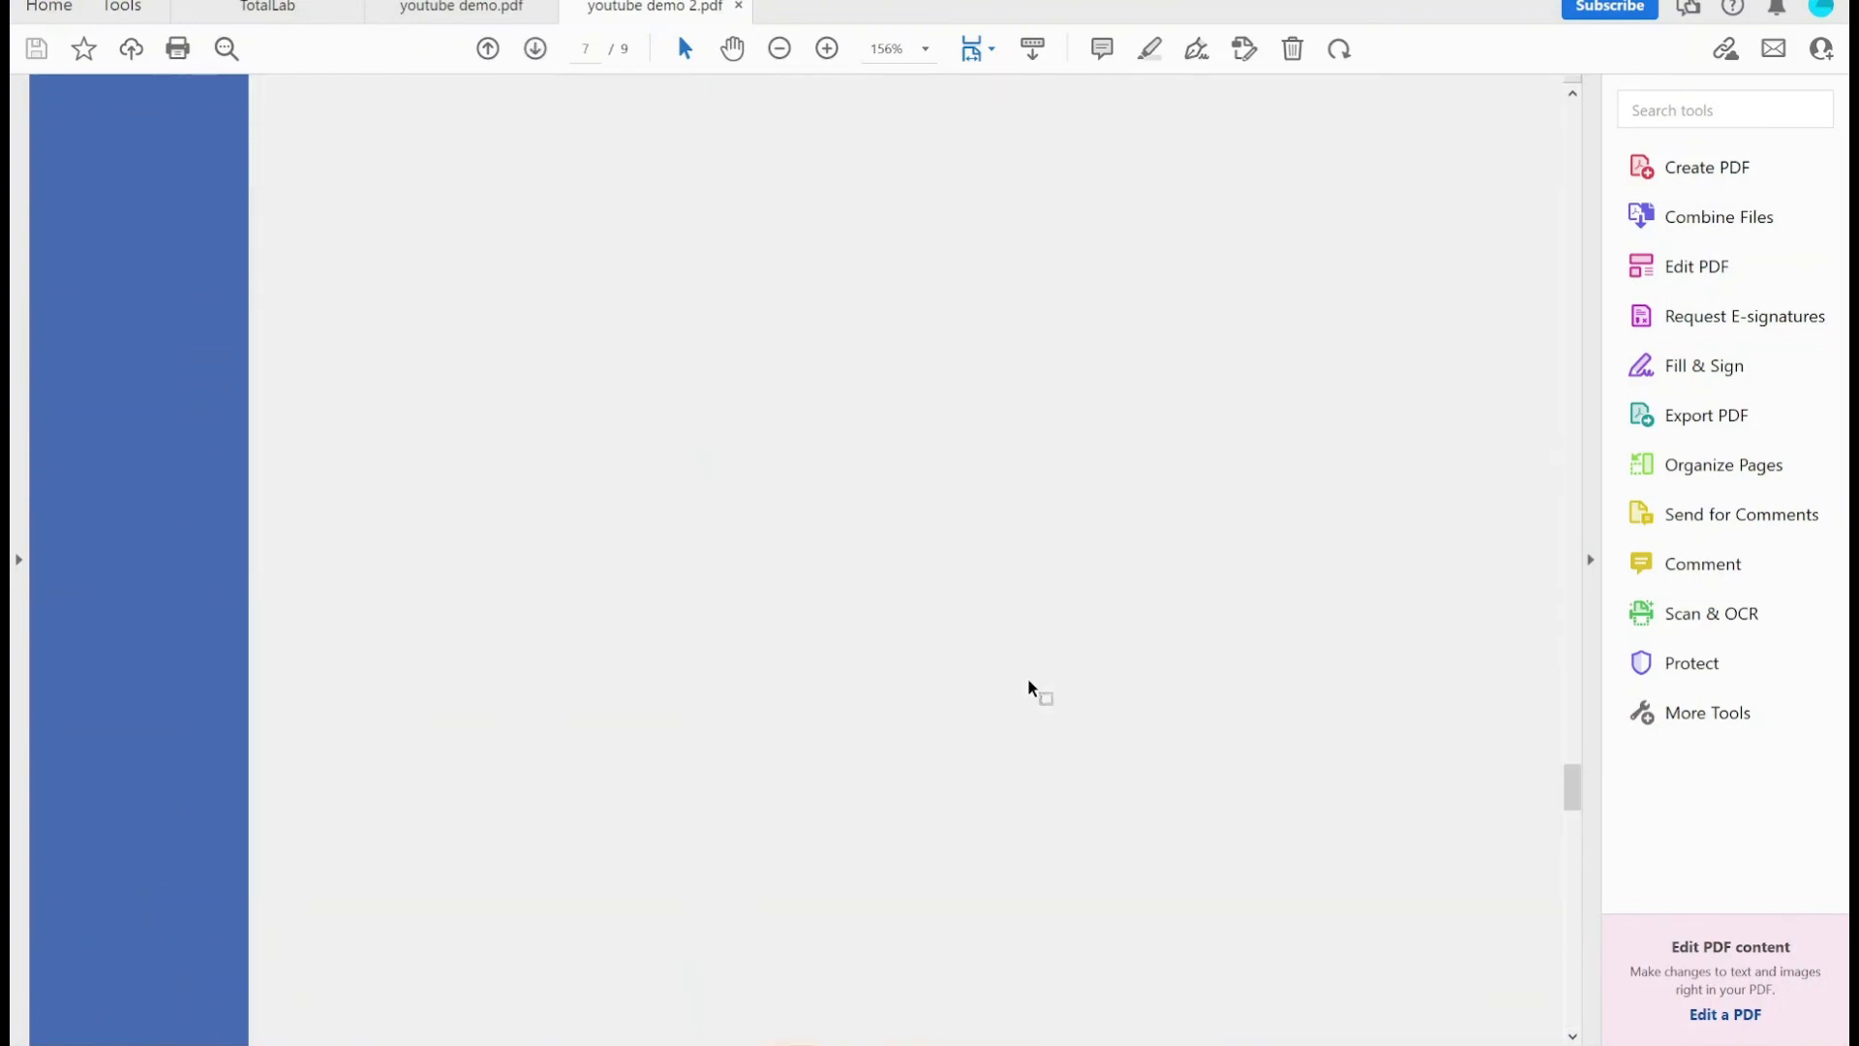
scroll(1029, 685, up, 20)
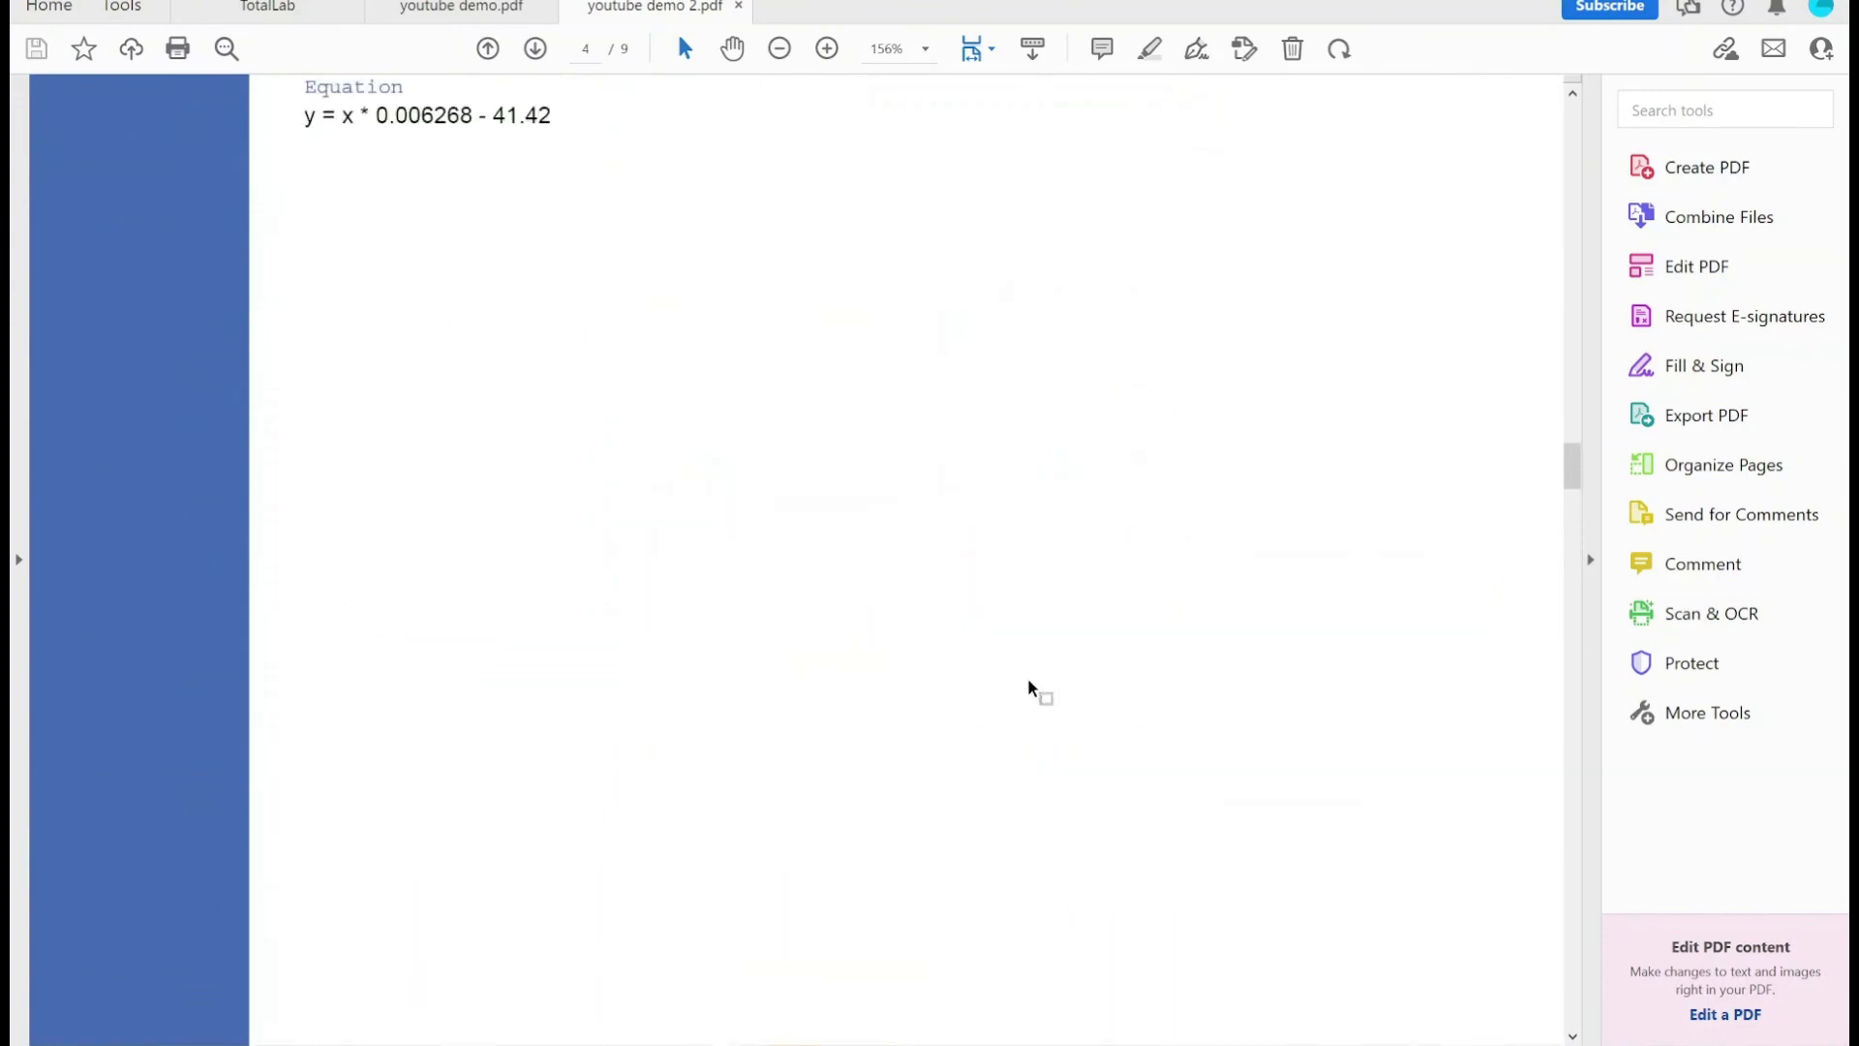
scroll(1029, 680, up, 15)
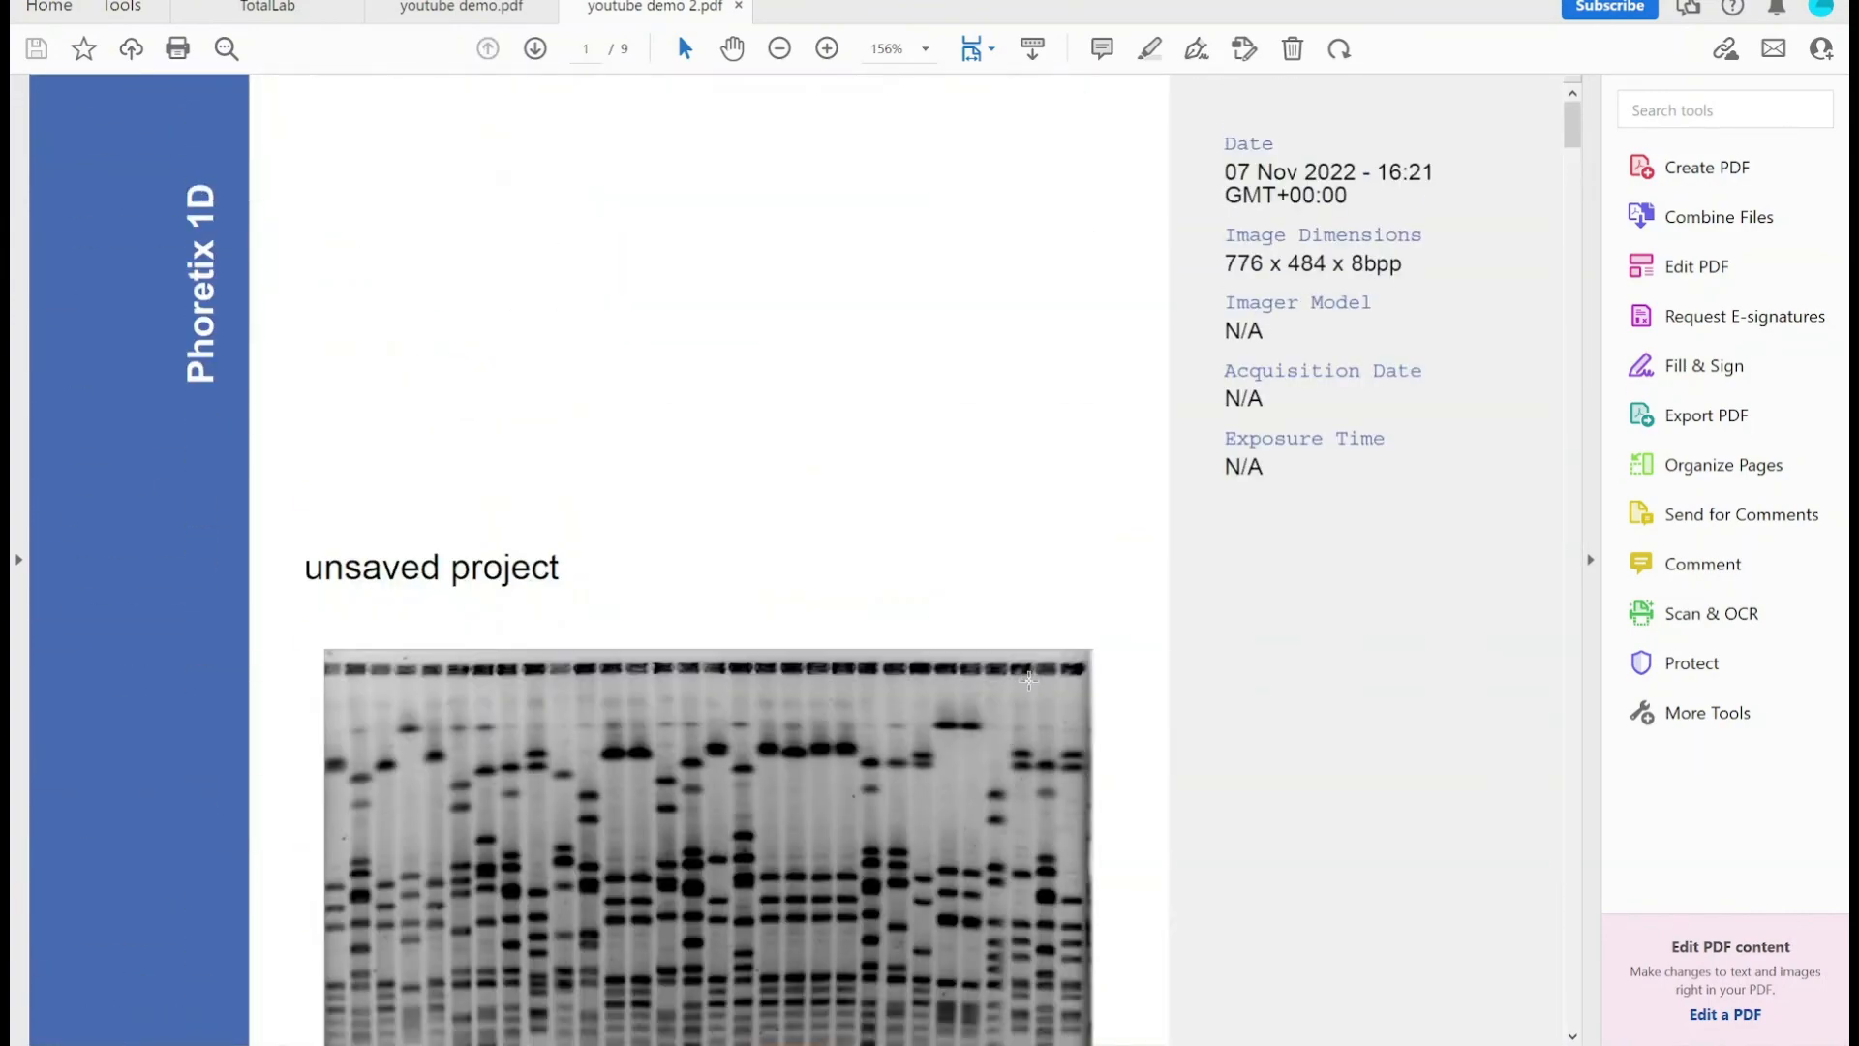
- Switch back to the Phoretix 1D results and dismiss the PDF generation message
key(alt+Tab)
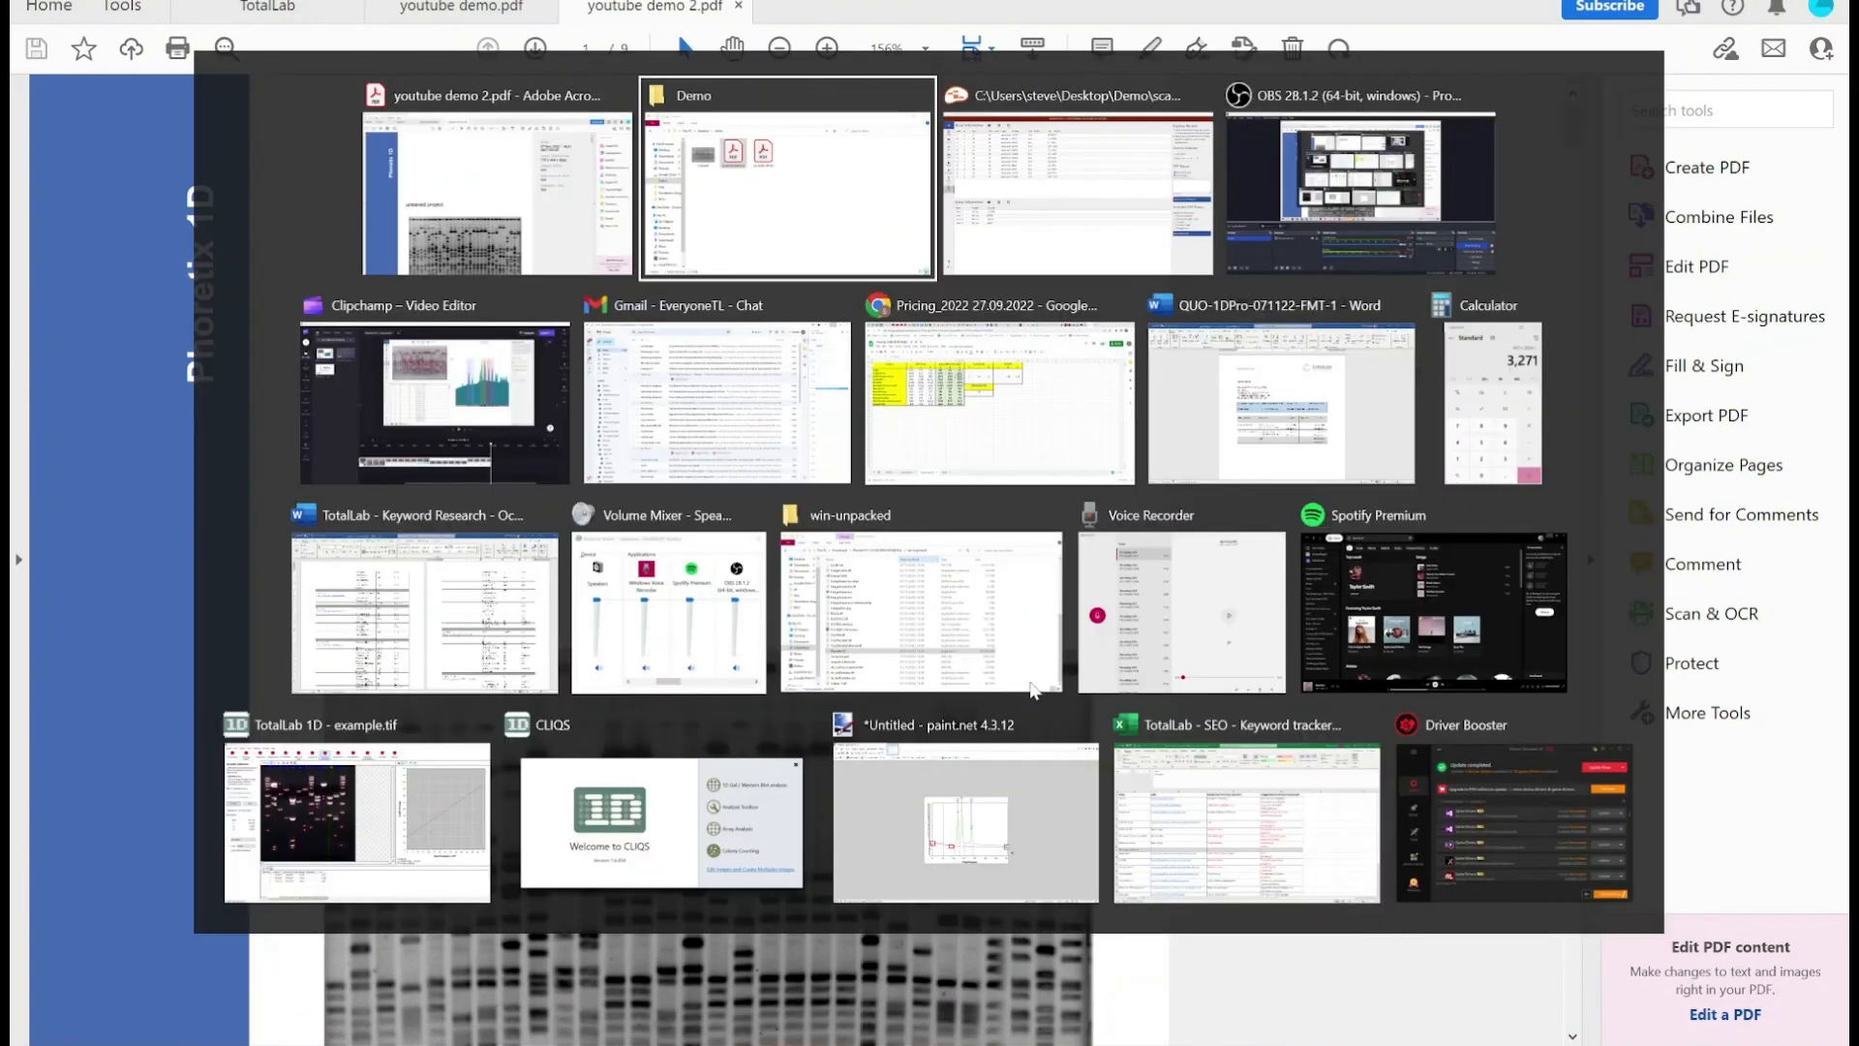
key(alt+Tab)
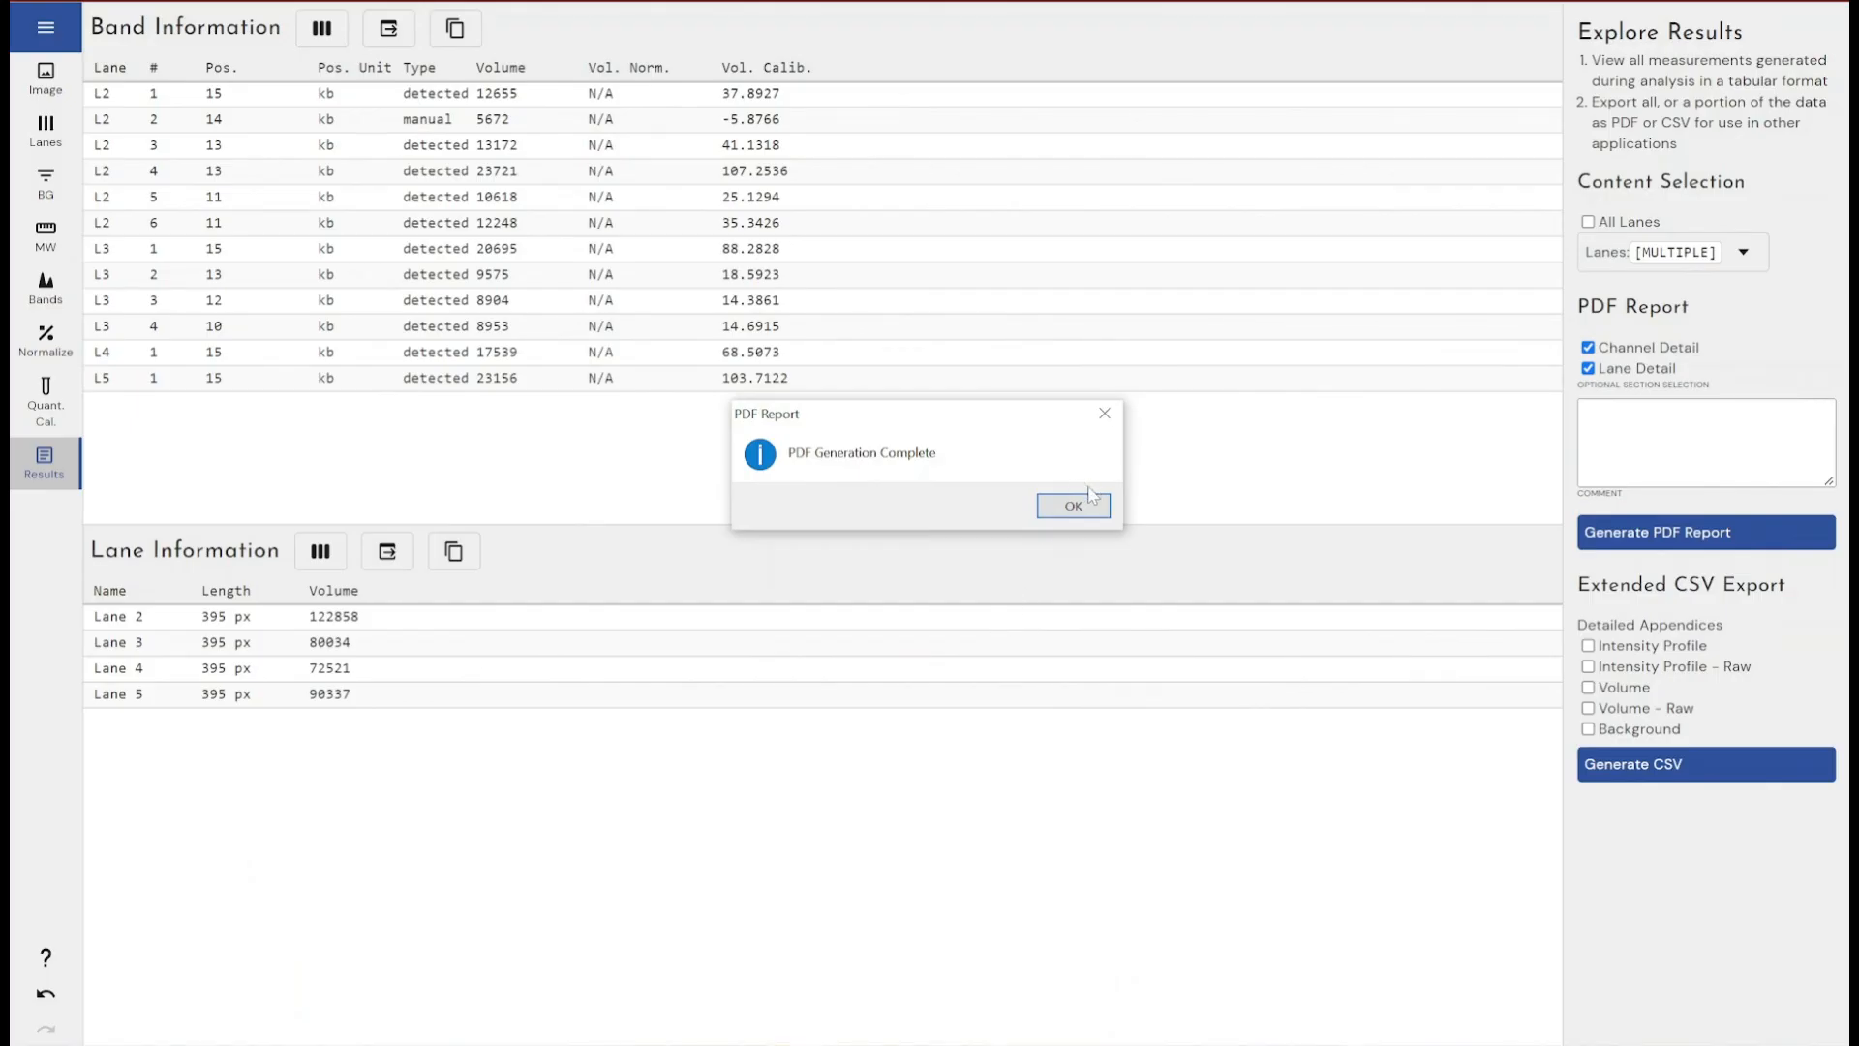
click(1074, 507)
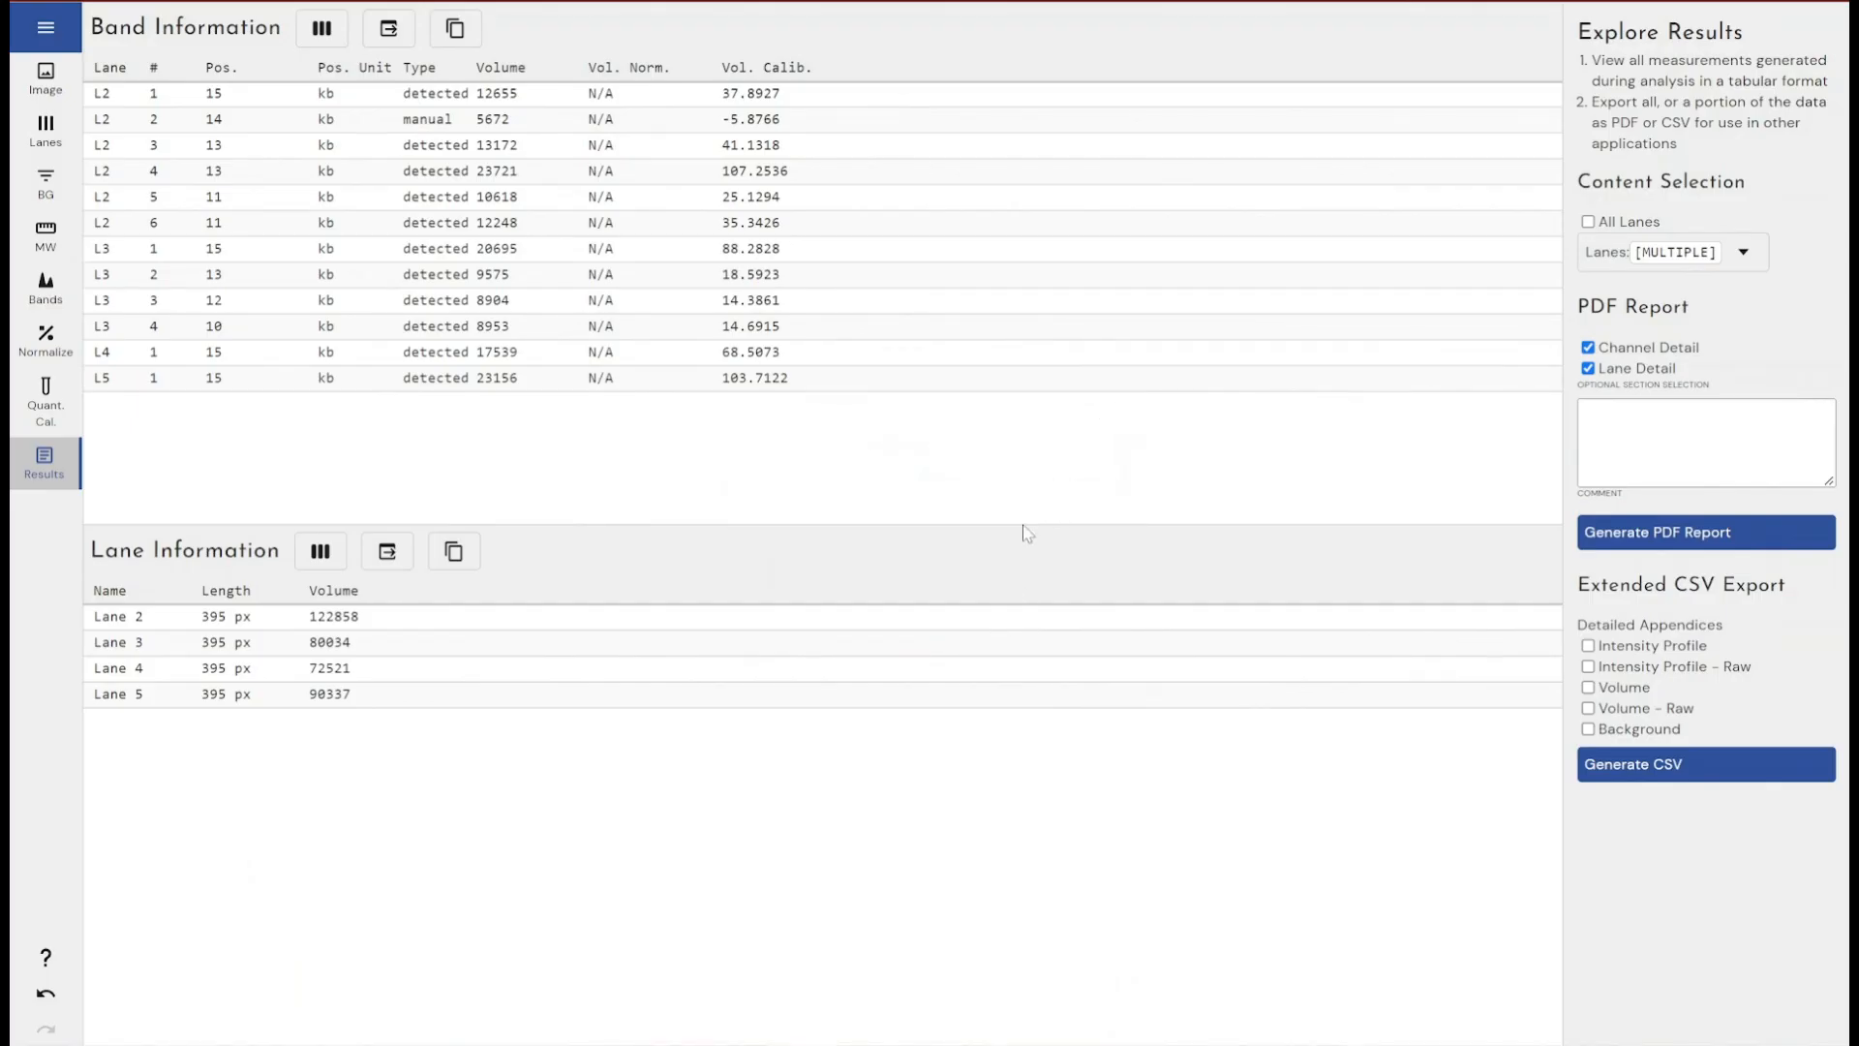